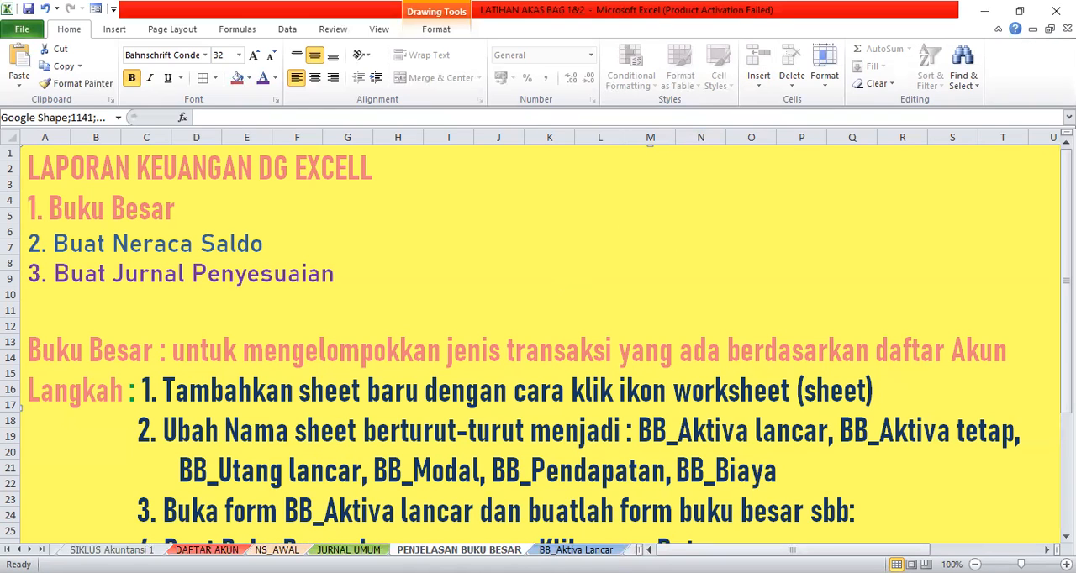
- Look over the DAFTAR AKUN, NS_AWAL and JURNAL UMUM sheets, examining the account number and name columns of the account list
{"action": "left_click", "coordinate": [207, 550]}
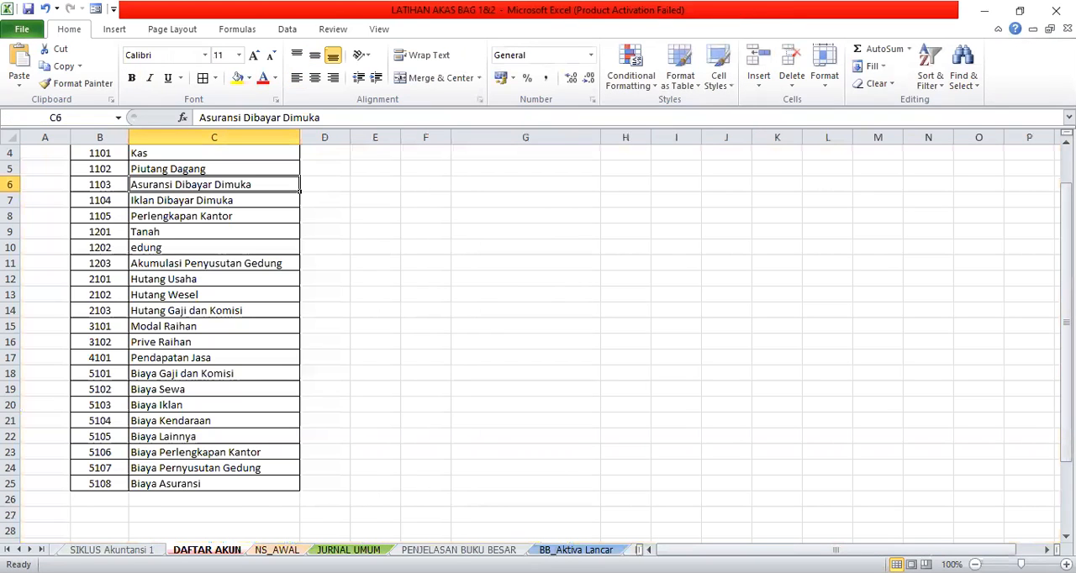
{"action": "left_click", "coordinate": [277, 550]}
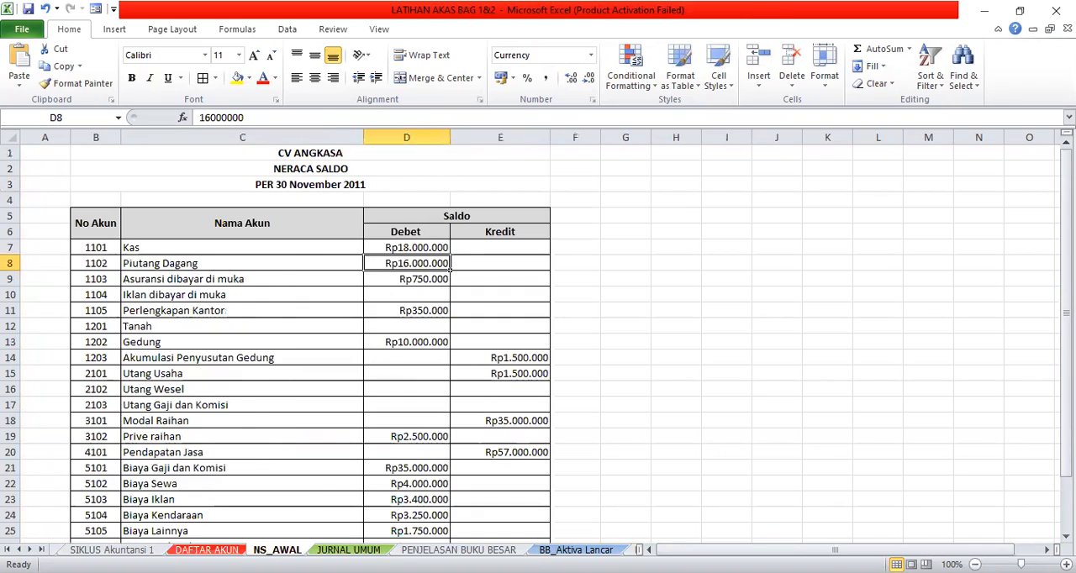
{"action": "left_click", "coordinate": [348, 550]}
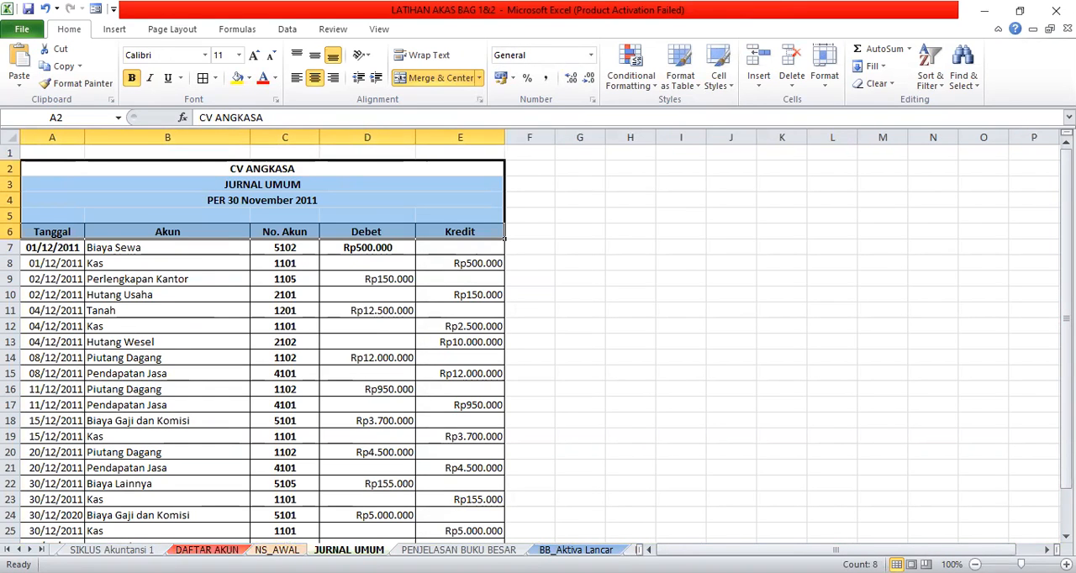
{"action": "left_click", "coordinate": [206, 550]}
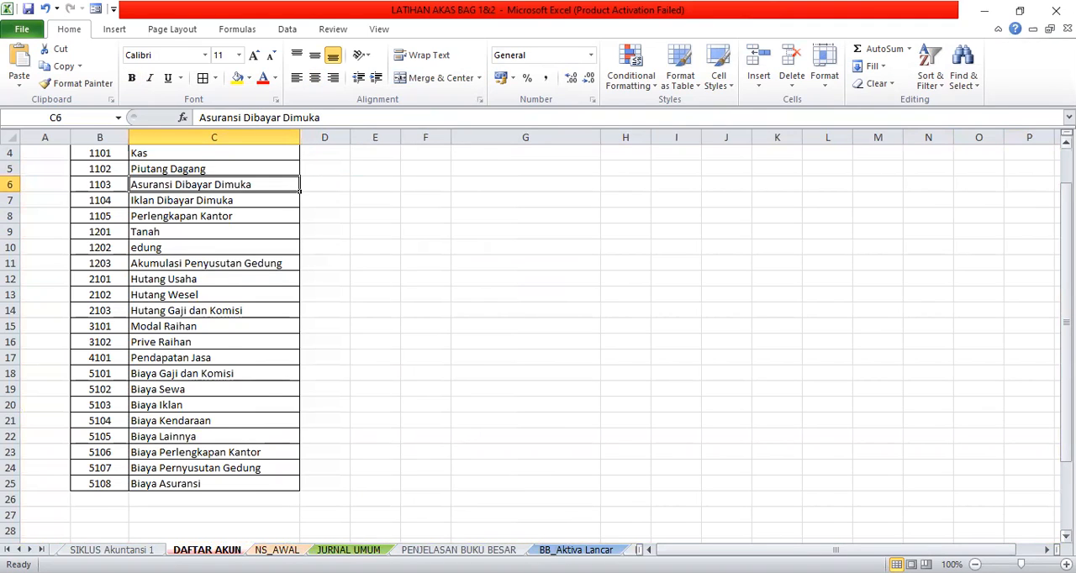
{"action": "scroll", "coordinate": [538, 336], "scroll_direction": "up", "scroll_amount": 1}
{"action": "scroll", "coordinate": [936, 201], "scroll_direction": "up", "scroll_amount": 1}
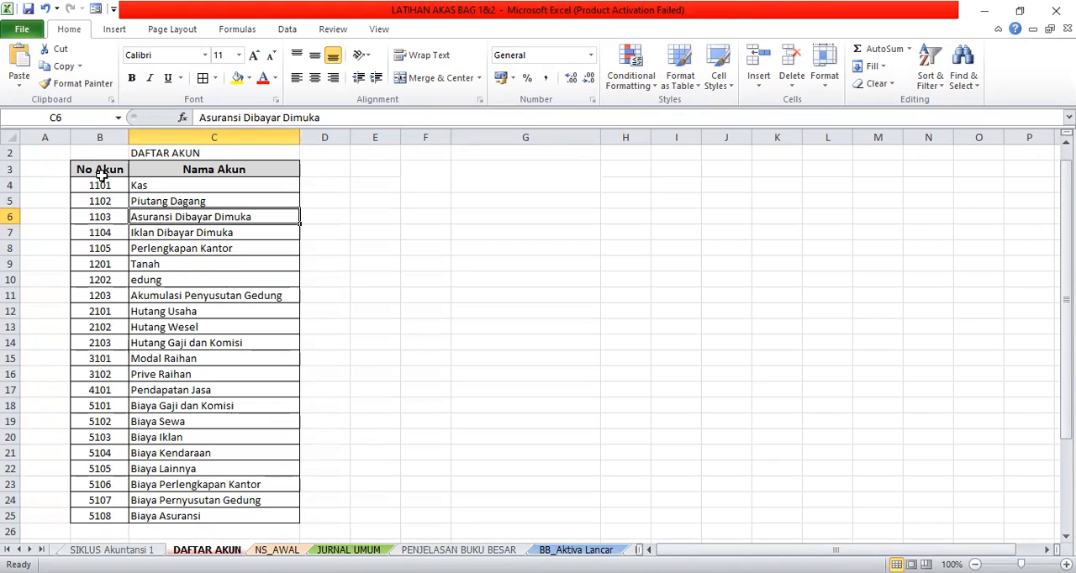
{"action": "left_click", "coordinate": [169, 169]}
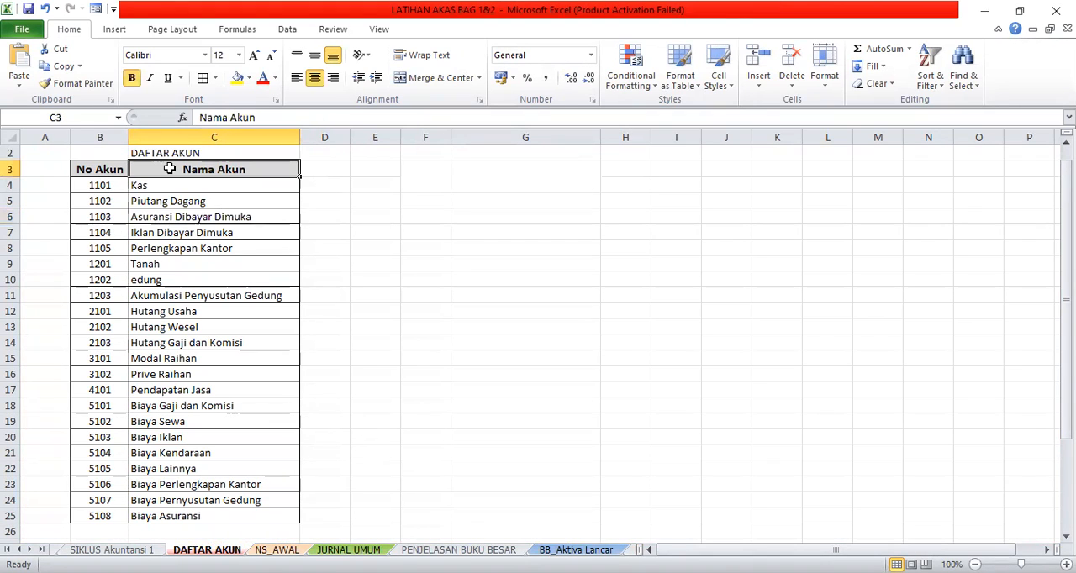
{"action": "left_click", "coordinate": [109, 166]}
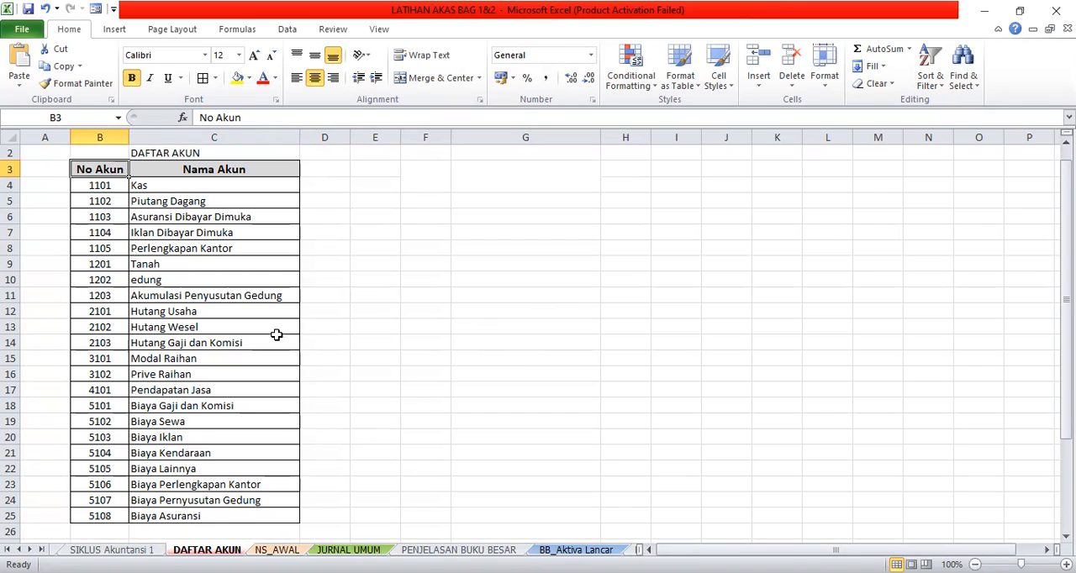
- Examine the opening trial balance on the NS_AWAL sheet, going through its account names from Kas to the expense accounts
{"action": "left_click", "coordinate": [277, 549]}
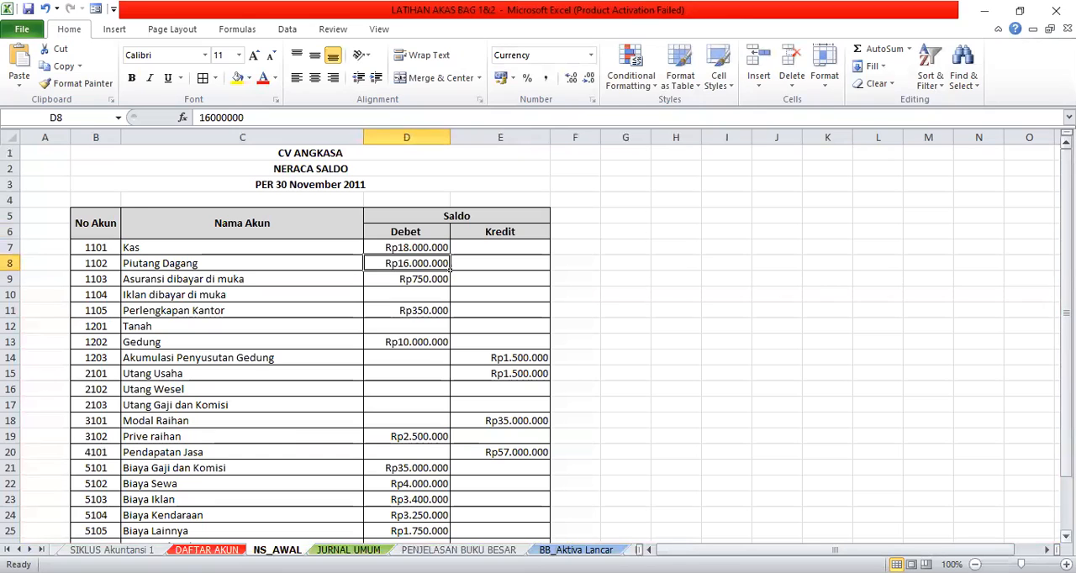
{"action": "scroll", "coordinate": [538, 341], "scroll_direction": "down", "scroll_amount": 1}
{"action": "scroll", "coordinate": [708, 360], "scroll_direction": "down", "scroll_amount": 2}
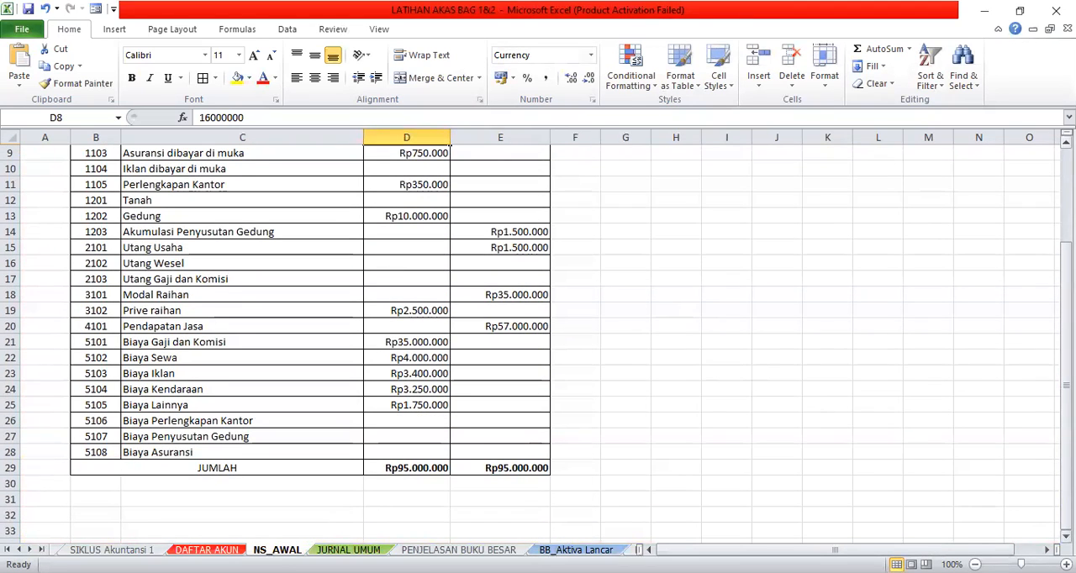
{"action": "scroll", "coordinate": [1065, 142], "scroll_direction": "up", "scroll_amount": 2}
{"action": "scroll", "coordinate": [1066, 142], "scroll_direction": "up", "scroll_amount": 1}
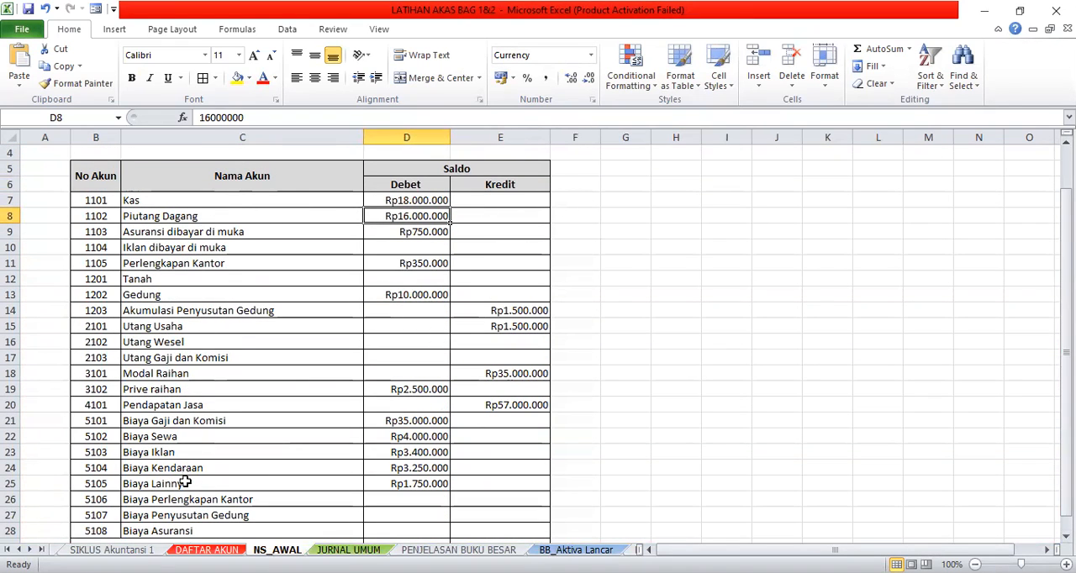
{"action": "left_click", "coordinate": [158, 202]}
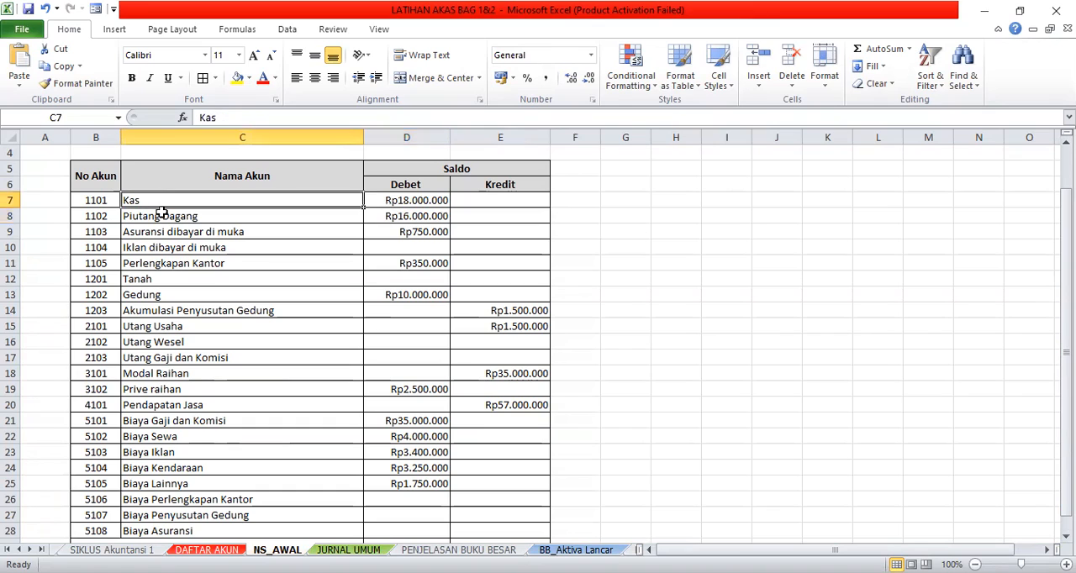
{"action": "left_click", "coordinate": [179, 309]}
{"action": "left_click", "coordinate": [181, 326]}
{"action": "left_click", "coordinate": [177, 387]}
{"action": "left_click", "coordinate": [179, 432]}
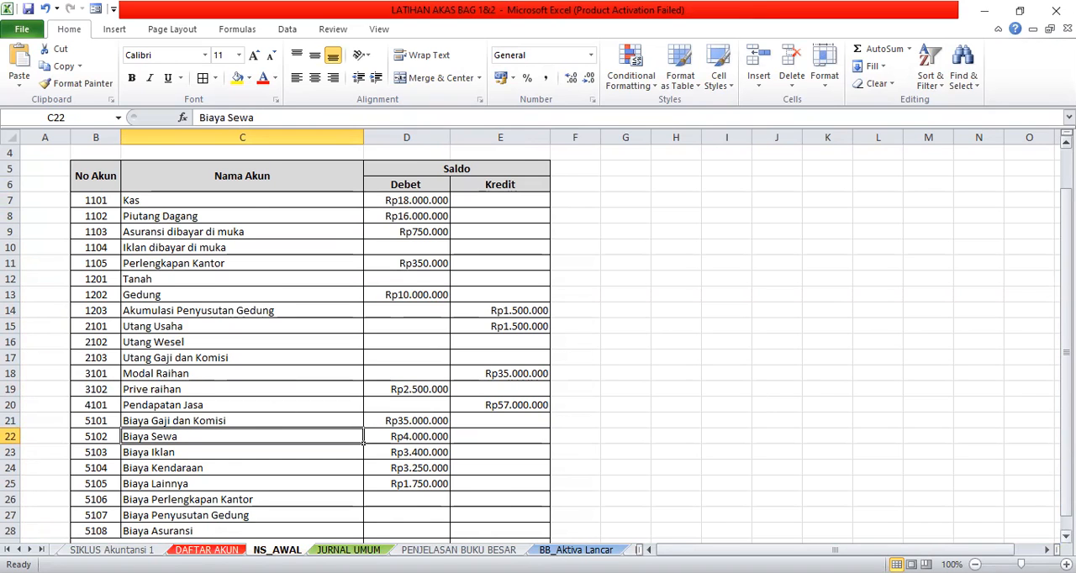
{"action": "scroll", "coordinate": [537, 336], "scroll_direction": "down", "scroll_amount": 3}
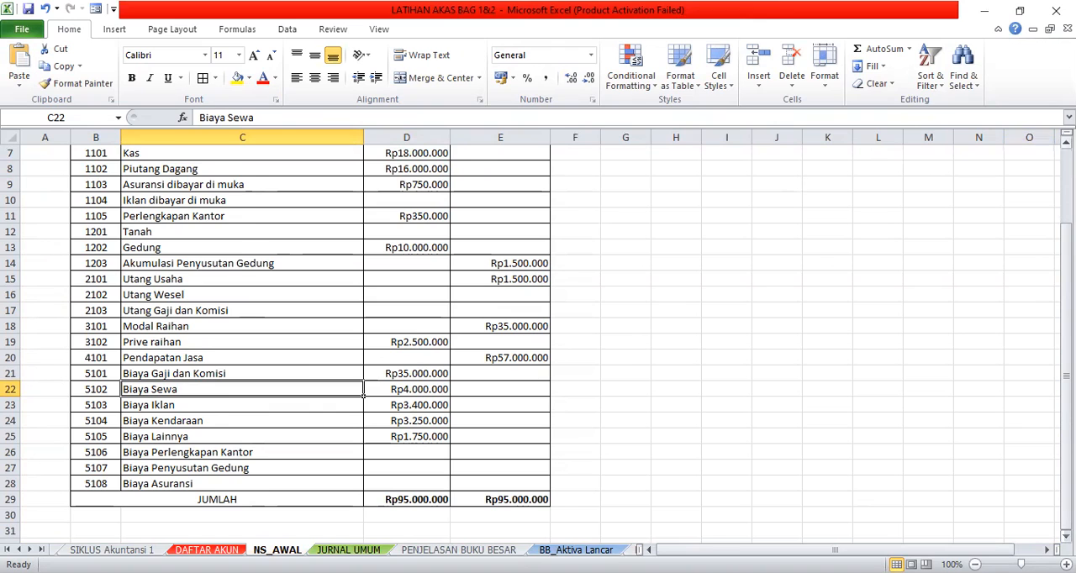
{"action": "scroll", "coordinate": [518, 255], "scroll_direction": "up", "scroll_amount": 1}
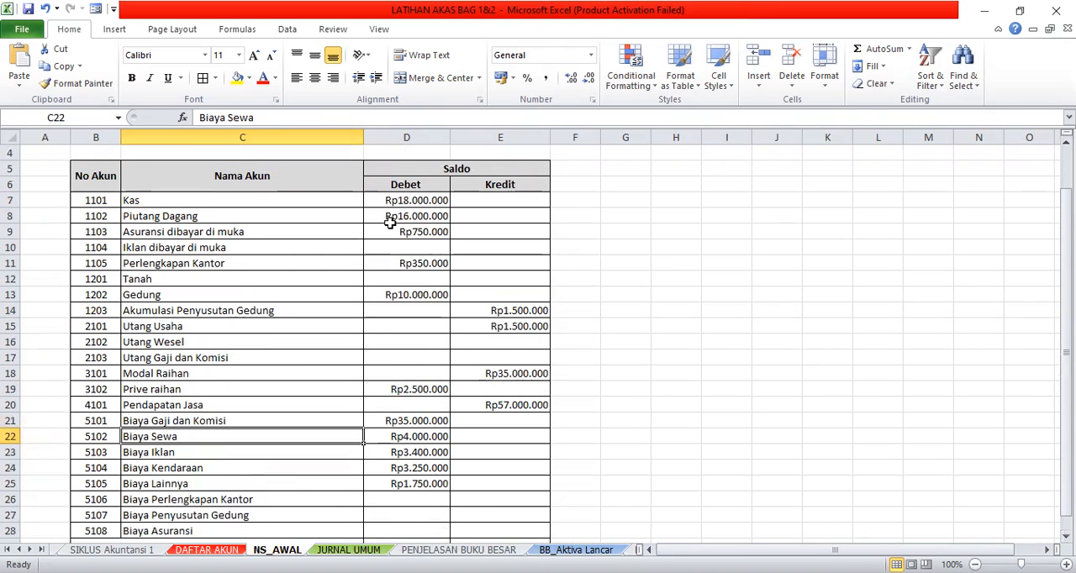
- Check the debit and credit balances of the trial balance accounts and both totals in the JUMLAH row
{"action": "left_click", "coordinate": [439, 204]}
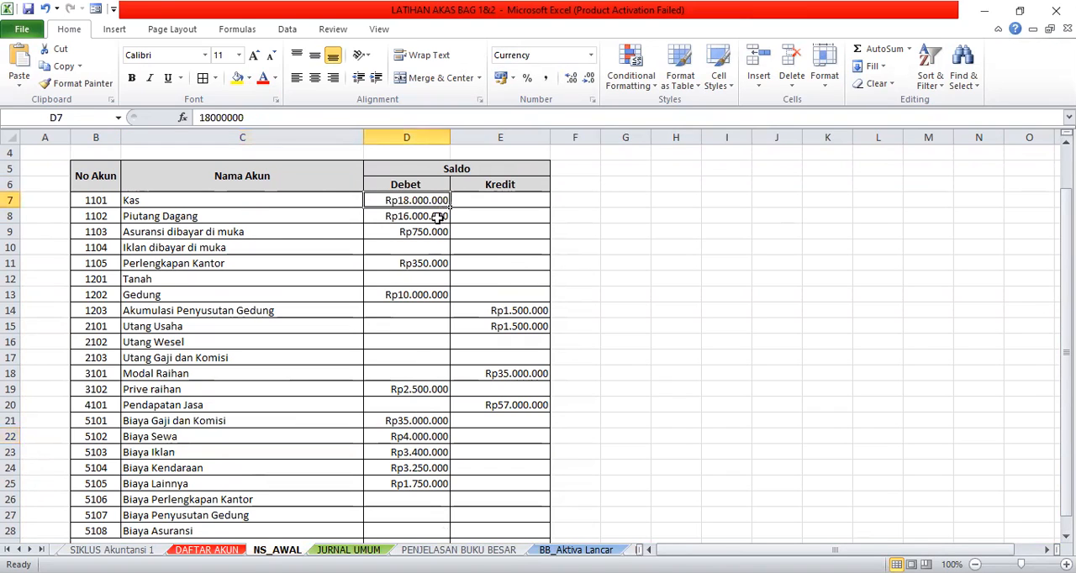
{"action": "left_click", "coordinate": [223, 313]}
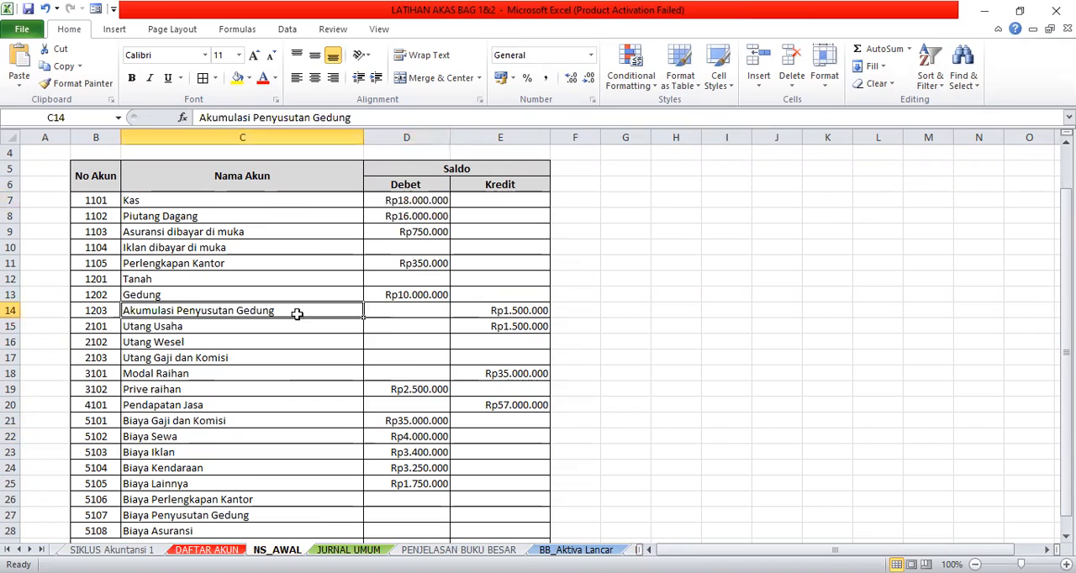
{"action": "left_click", "coordinate": [496, 312]}
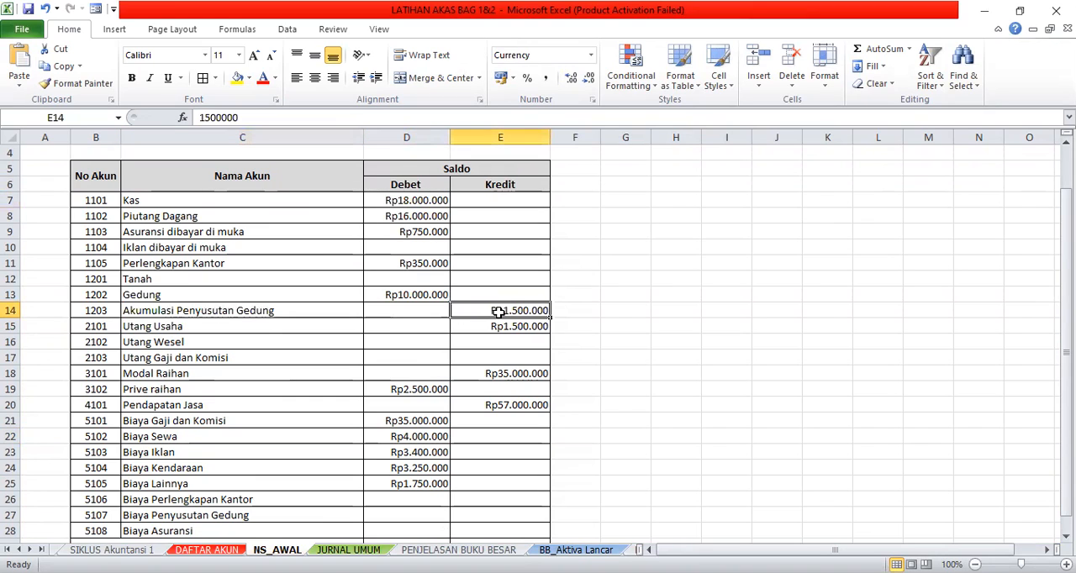
{"action": "left_click", "coordinate": [507, 375]}
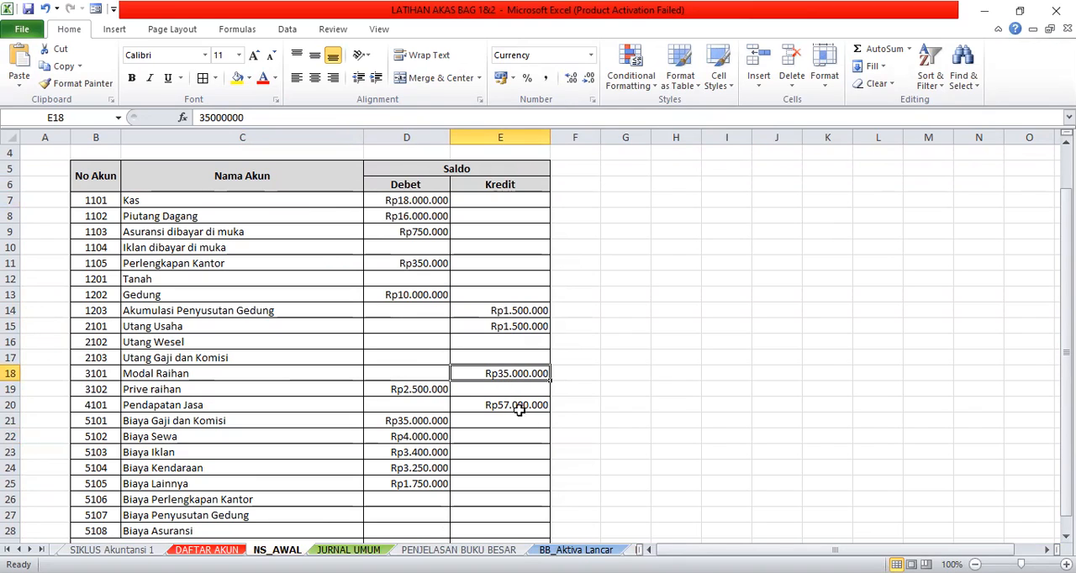
{"action": "left_click", "coordinate": [518, 405]}
{"action": "left_click", "coordinate": [434, 422]}
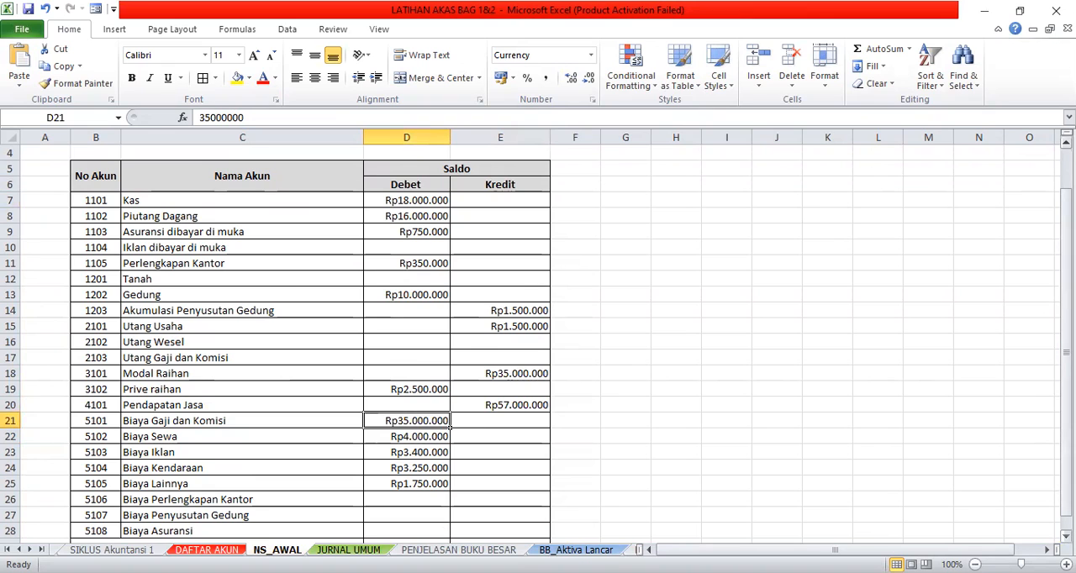
{"action": "left_click", "coordinate": [1066, 536]}
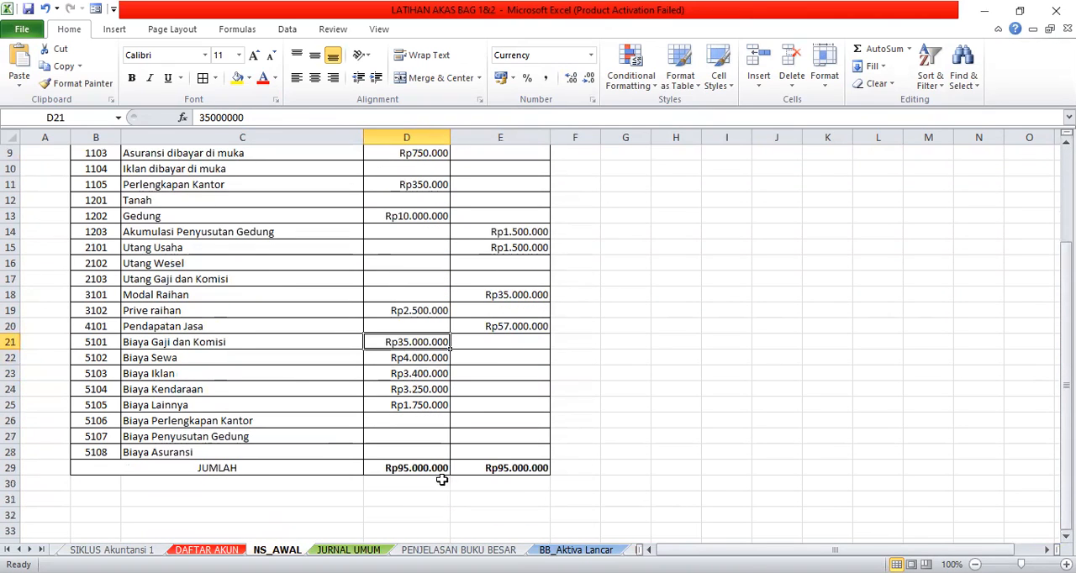
{"action": "left_click", "coordinate": [422, 473]}
{"action": "left_click", "coordinate": [476, 473]}
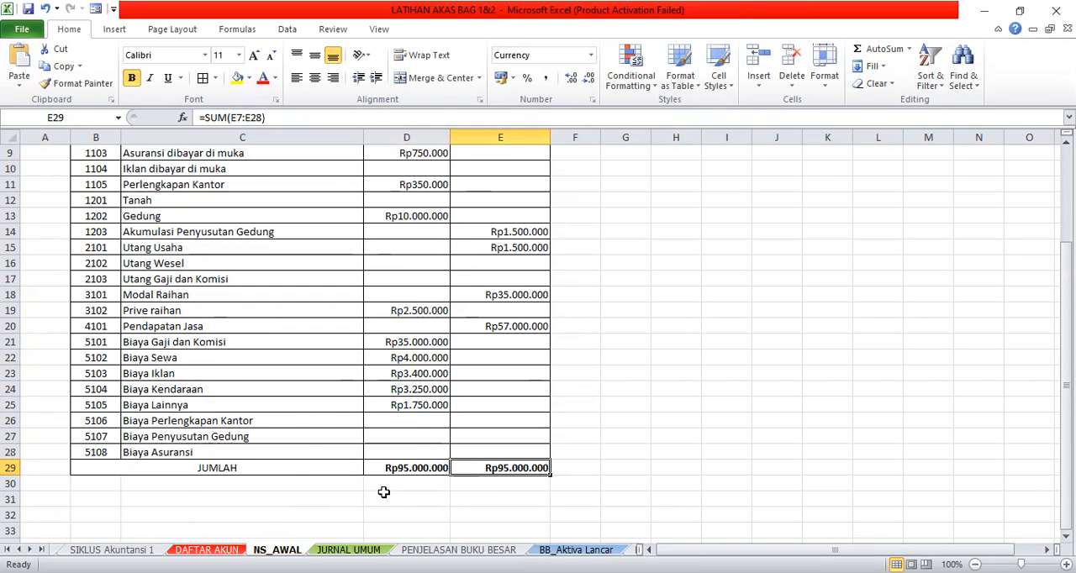
- Change the period line in the JURNAL UMUM sheet's heading to "PER 31 Desember 2011"
{"action": "left_click", "coordinate": [348, 549]}
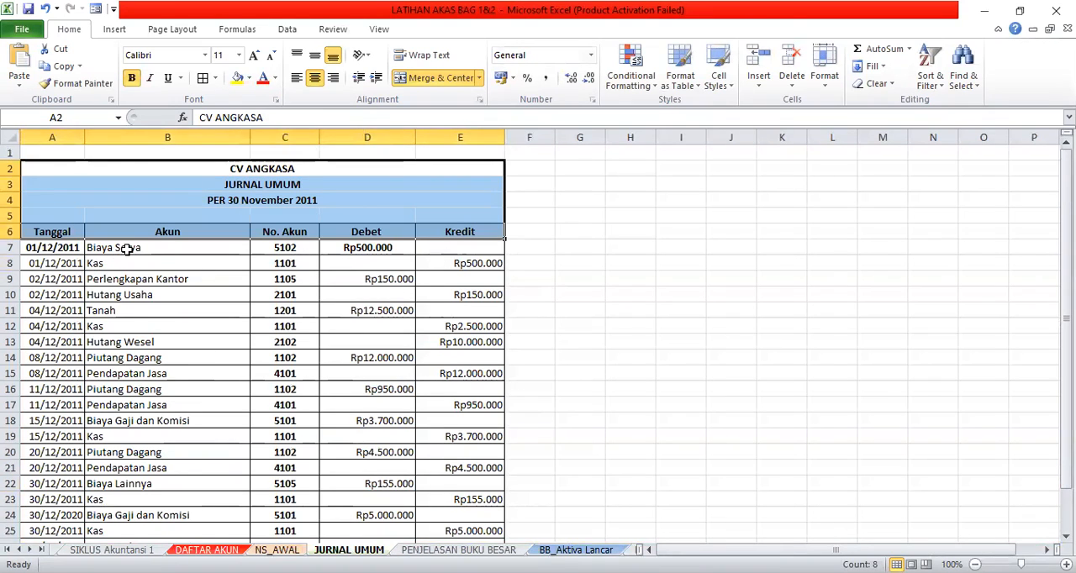
{"action": "left_click", "coordinate": [203, 200]}
{"action": "left_click", "coordinate": [288, 118]}
{"action": "key", "text": "BackSpace"}
{"action": "key", "text": "BackSpace"}
{"action": "key", "text": "BackSpace"}
{"action": "key", "text": "BackSpace"}
{"action": "key", "text": "BackSpace"}
{"action": "key", "text": "BackSpace"}
{"action": "key", "text": "BackSpace"}
{"action": "key", "text": "BackSpace"}
{"action": "key", "text": "BackSpace"}
{"action": "key", "text": "BackSpace"}
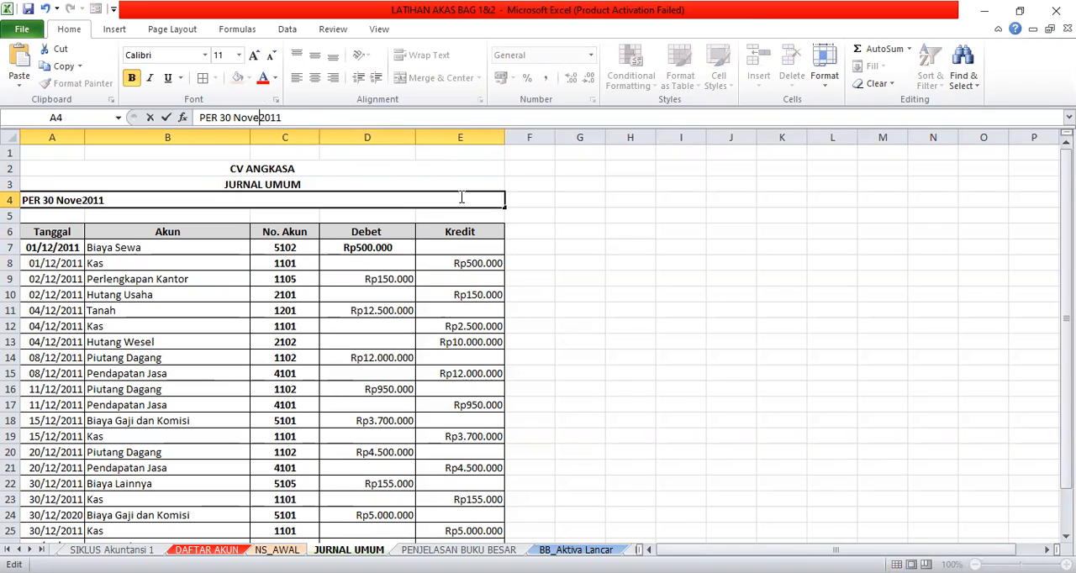
{"action": "key", "text": "BackSpace"}
{"action": "type", "text": "1"}
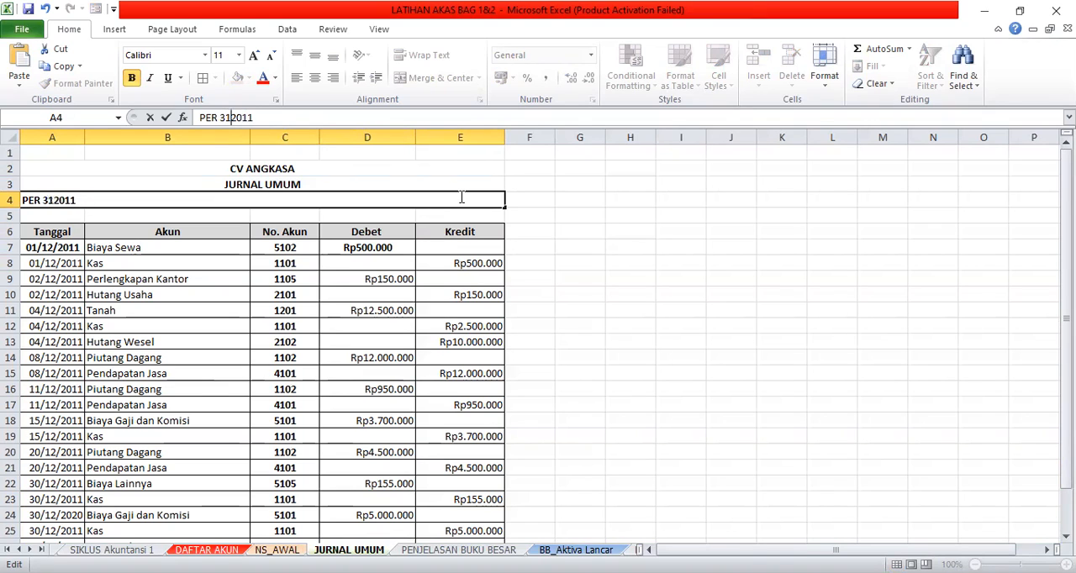
{"action": "type", "text": " De"}
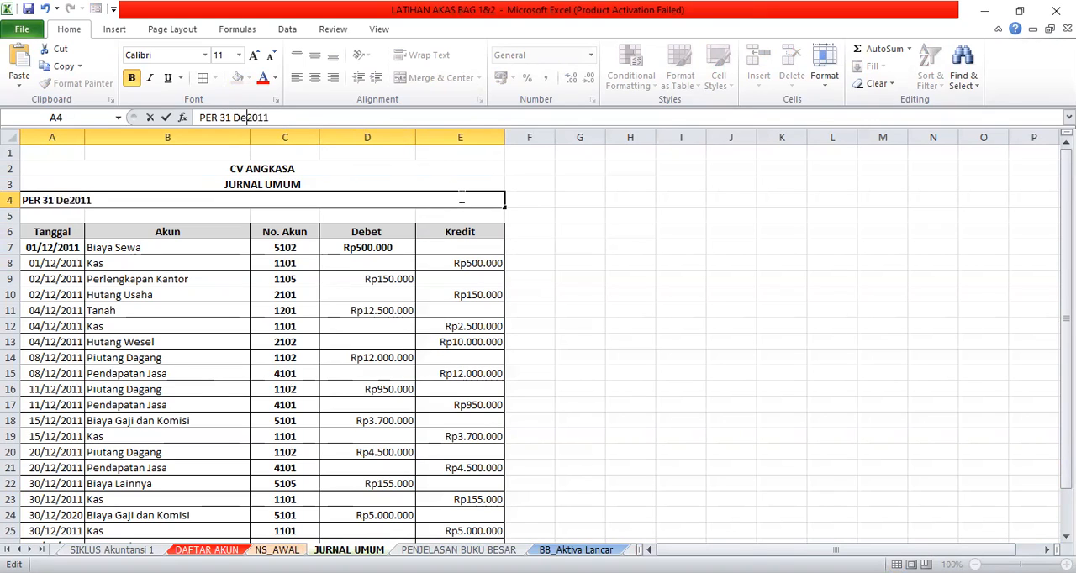
{"action": "type", "text": "sem"}
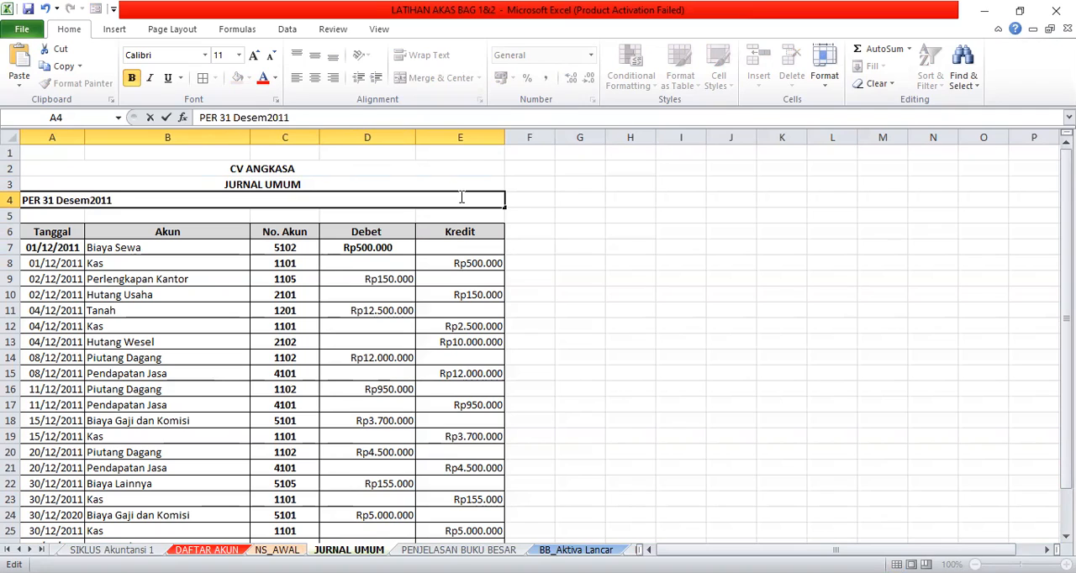
{"action": "type", "text": "ber"}
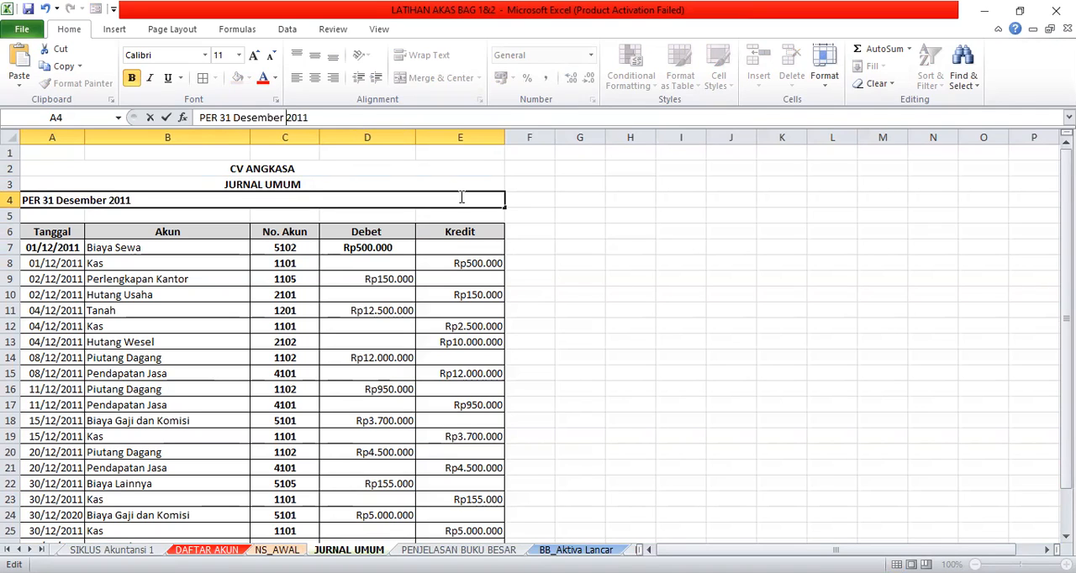
{"action": "key", "text": "Return"}
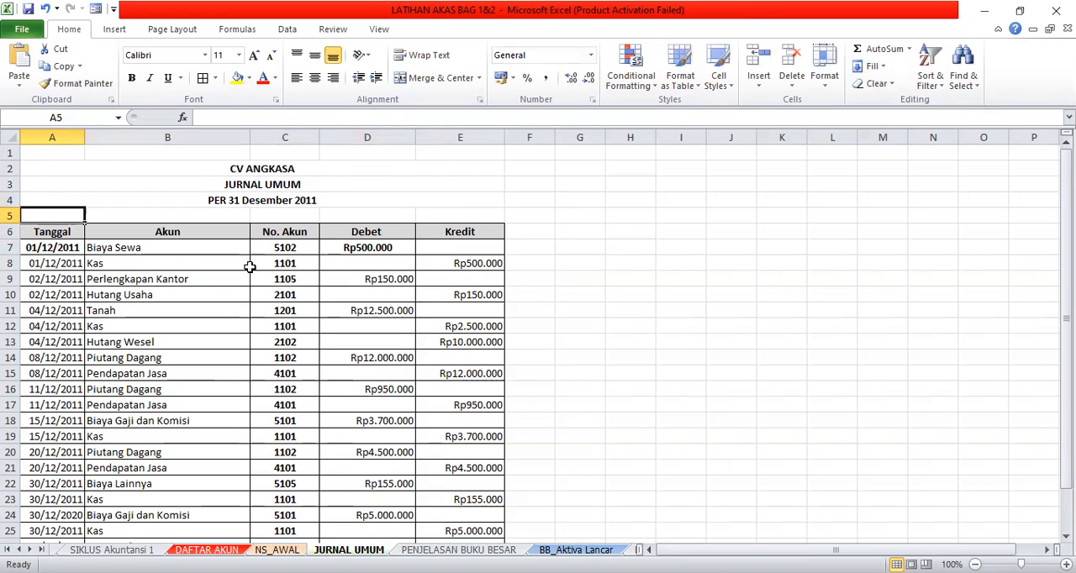
- Examine the first general journal transaction's account lookup formula, account number, debit and credit, plus the journal's debit and credit totals
{"action": "left_click", "coordinate": [198, 244]}
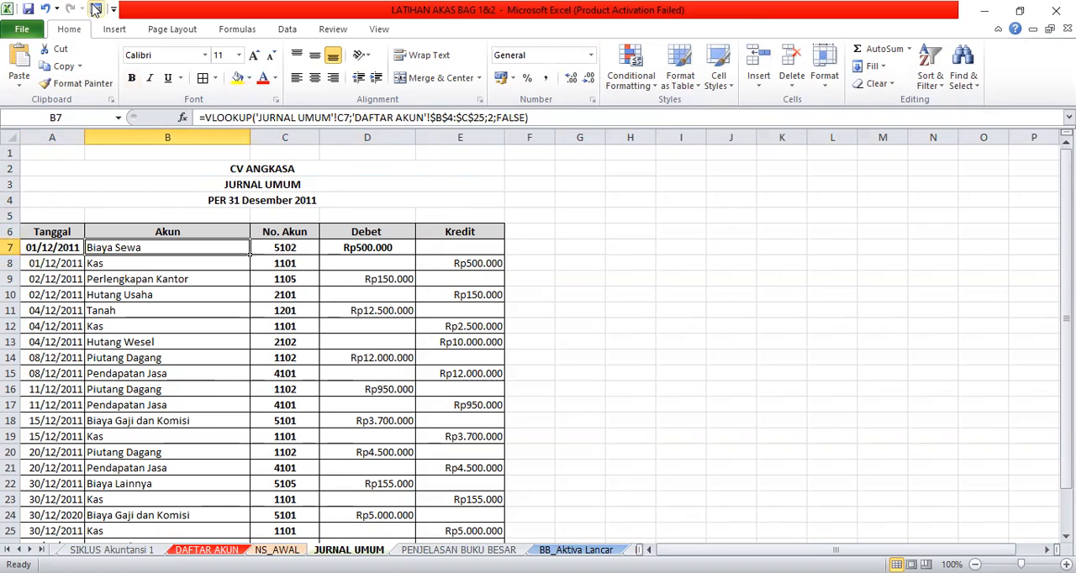
{"action": "left_click", "coordinate": [304, 251]}
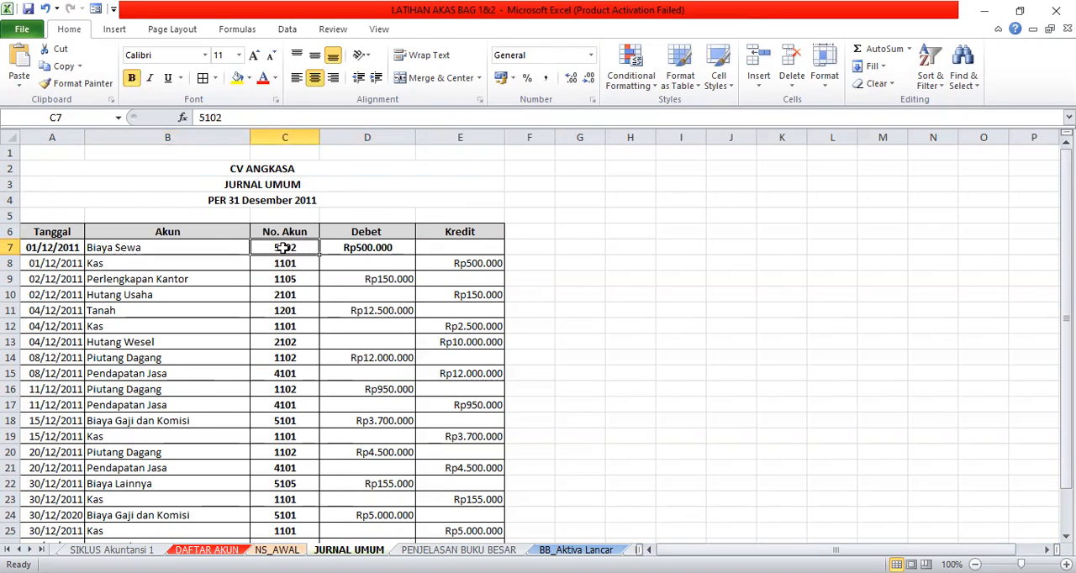
{"action": "left_click", "coordinate": [211, 247]}
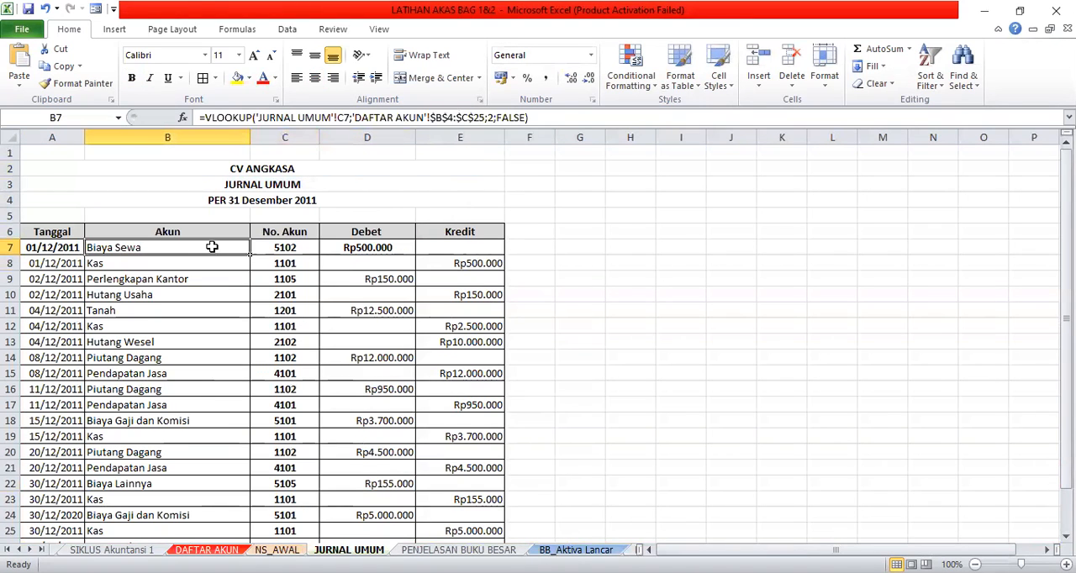
{"action": "left_click", "coordinate": [344, 248]}
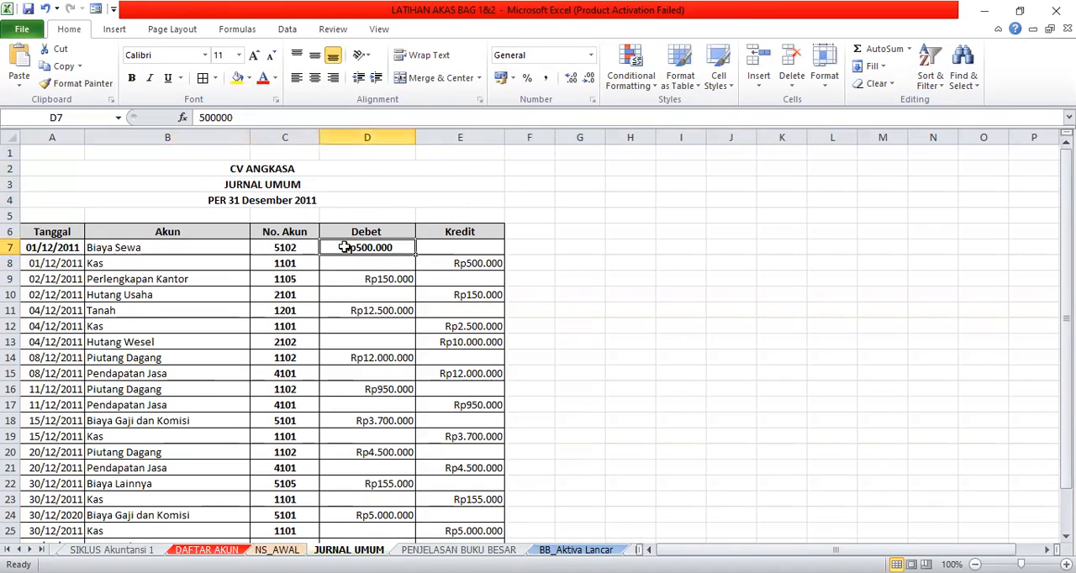
{"action": "left_click", "coordinate": [436, 266]}
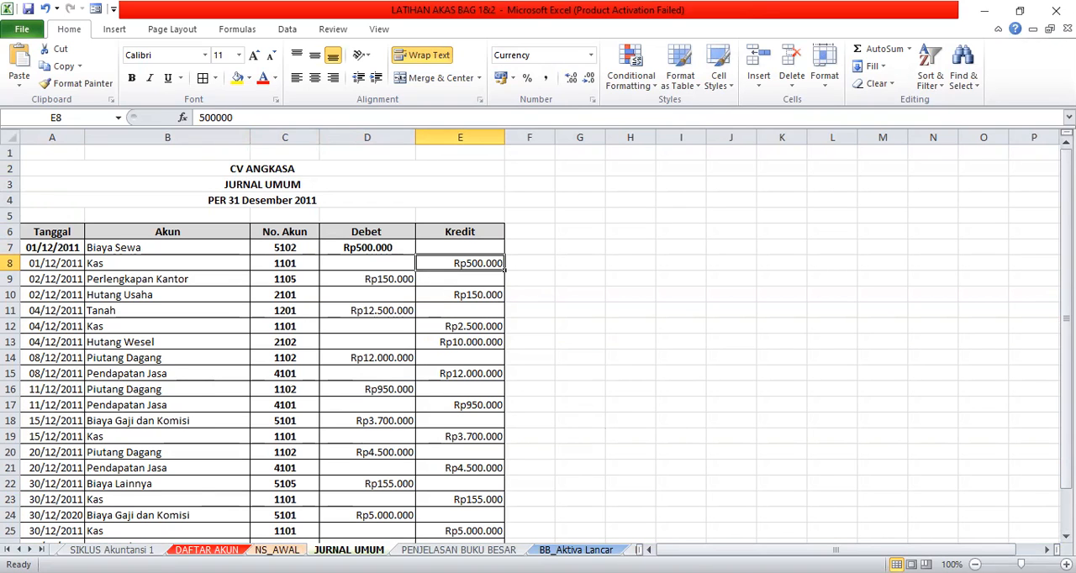
{"action": "scroll", "coordinate": [538, 337], "scroll_direction": "down", "scroll_amount": 7}
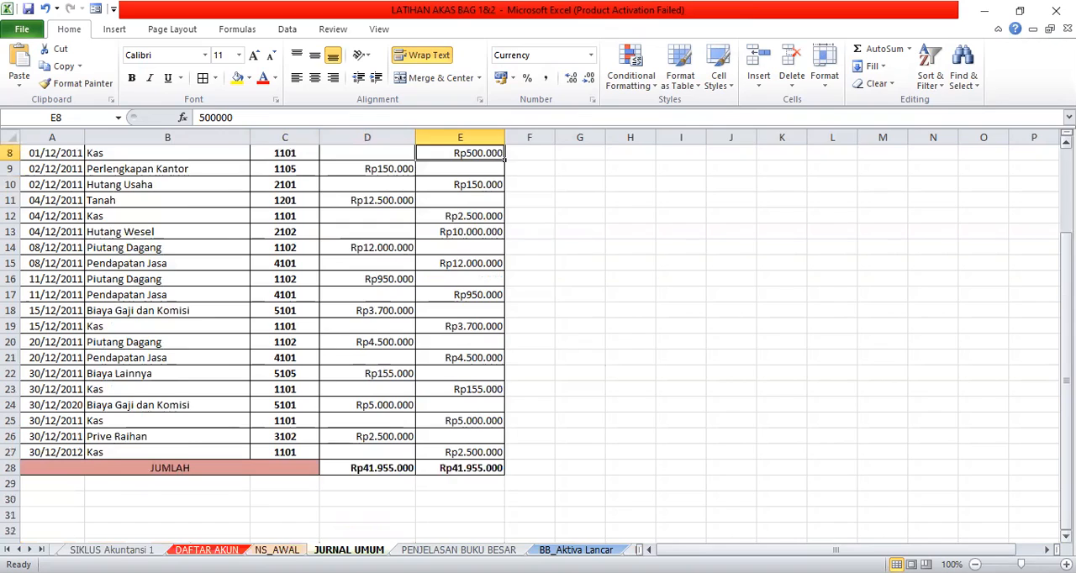
{"action": "scroll", "coordinate": [516, 391], "scroll_direction": "down", "scroll_amount": 1}
{"action": "left_click", "coordinate": [367, 452]}
{"action": "left_click", "coordinate": [488, 452]}
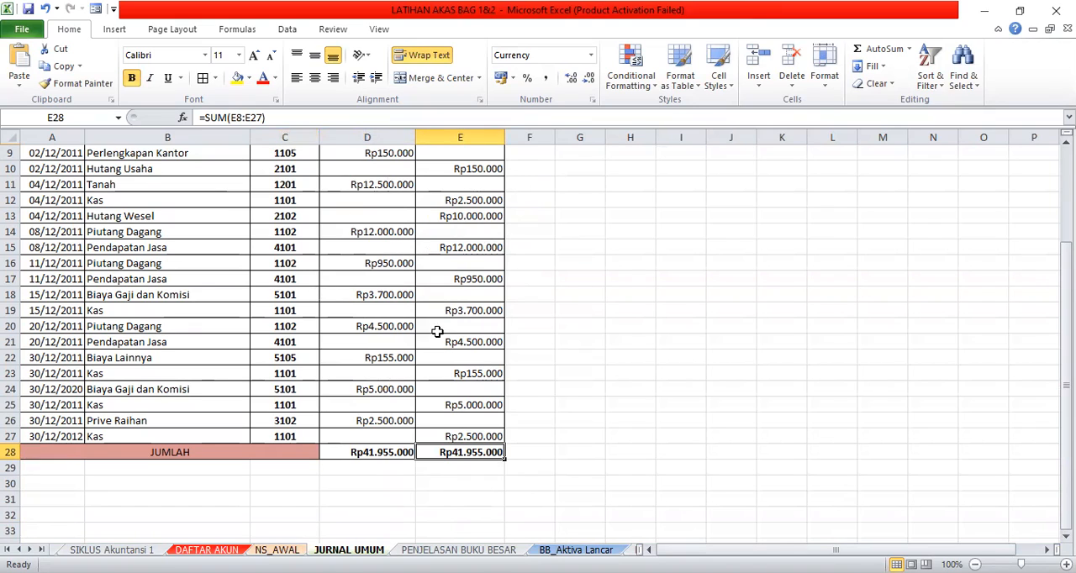
- Compare the debit and credit total formulas in the general journal's JUMLAH row
{"action": "left_click", "coordinate": [379, 452]}
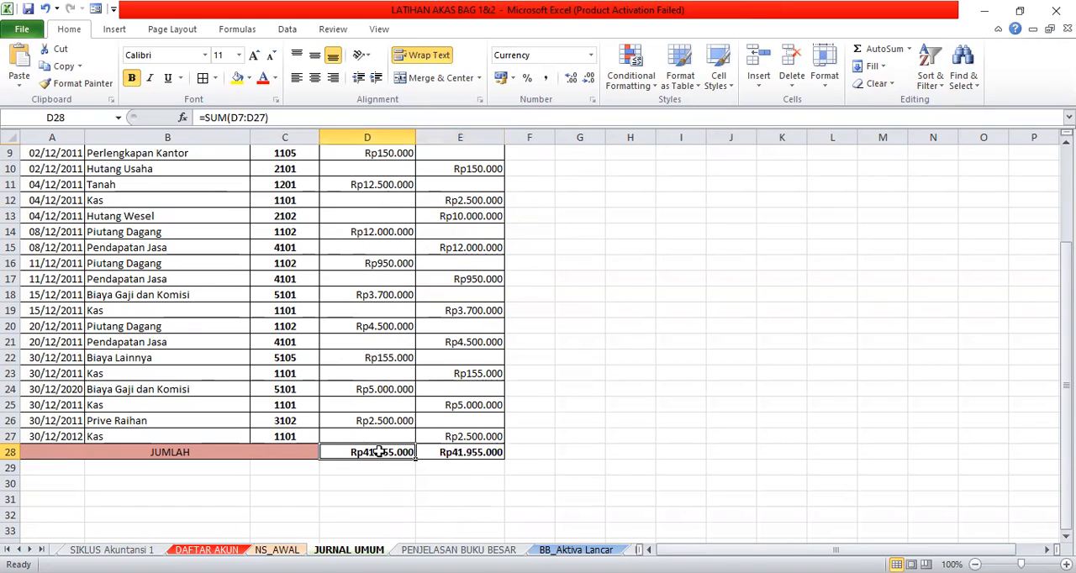
{"action": "left_click", "coordinate": [444, 454]}
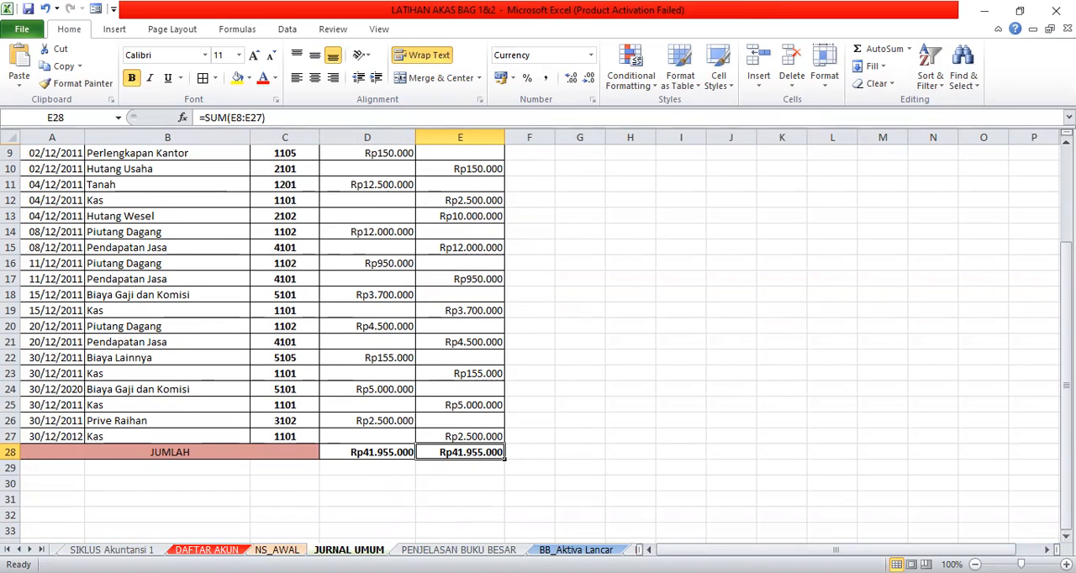
{"action": "left_click", "coordinate": [1065, 143]}
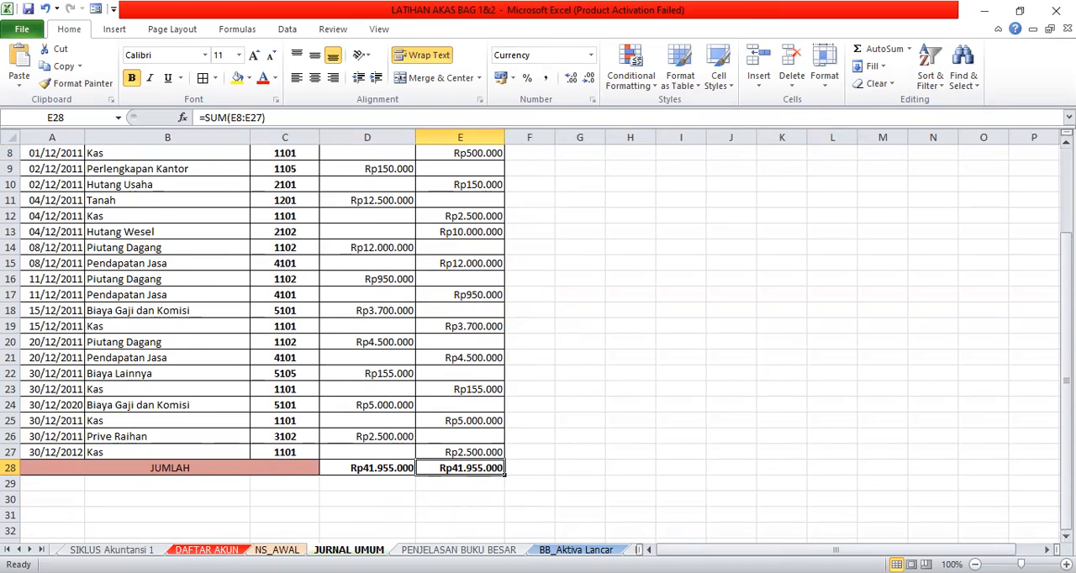
- On the PENJELASAN BUKU BESAR sheet, remove the word "Buat" from list items 2 (Neraca Saldo) and 3 (Jurnal Penyesuaian)
{"action": "left_click", "coordinate": [458, 549]}
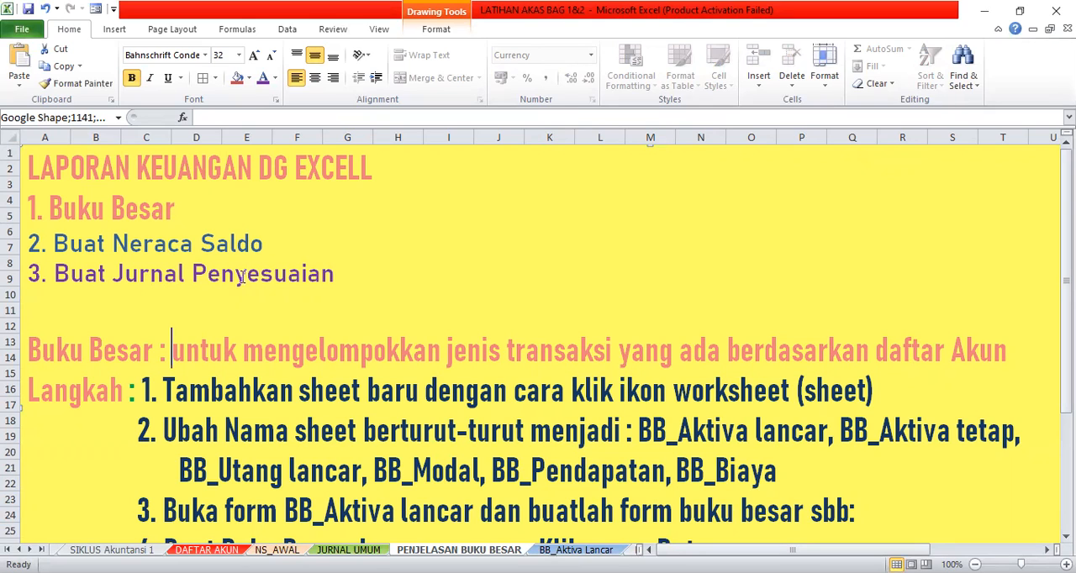
{"action": "left_click", "coordinate": [114, 243]}
{"action": "key", "text": "BackSpace"}
{"action": "key", "text": "BackSpace"}
{"action": "key", "text": "BackSpace"}
{"action": "key", "text": "BackSpace"}
{"action": "key", "text": "BackSpace"}
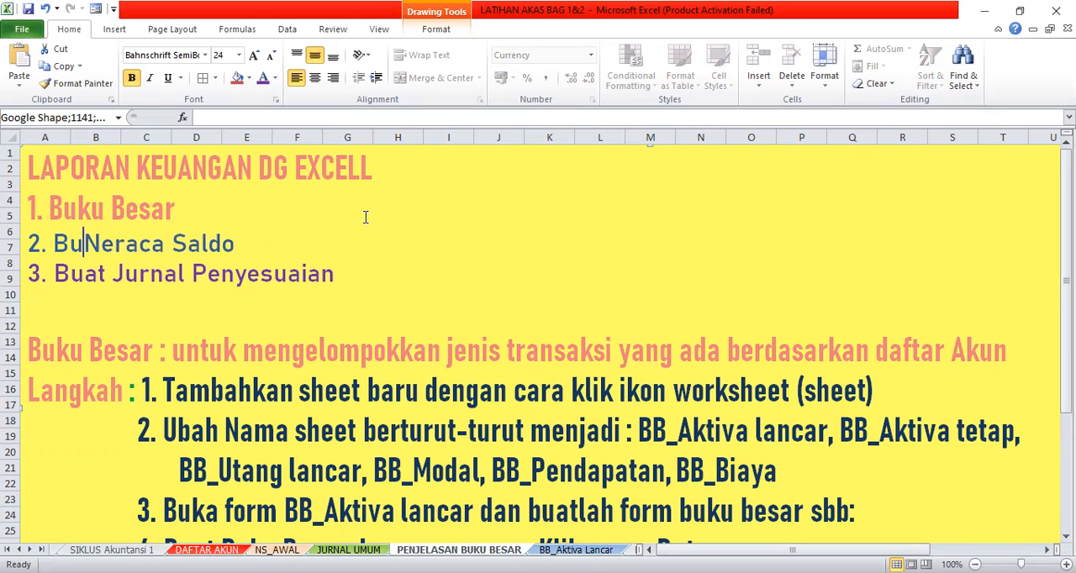
{"action": "left_click", "coordinate": [112, 274]}
{"action": "key", "text": "BackSpace"}
{"action": "key", "text": "BackSpace"}
{"action": "key", "text": "BackSpace"}
{"action": "key", "text": "BackSpace"}
{"action": "key", "text": "BackSpace"}
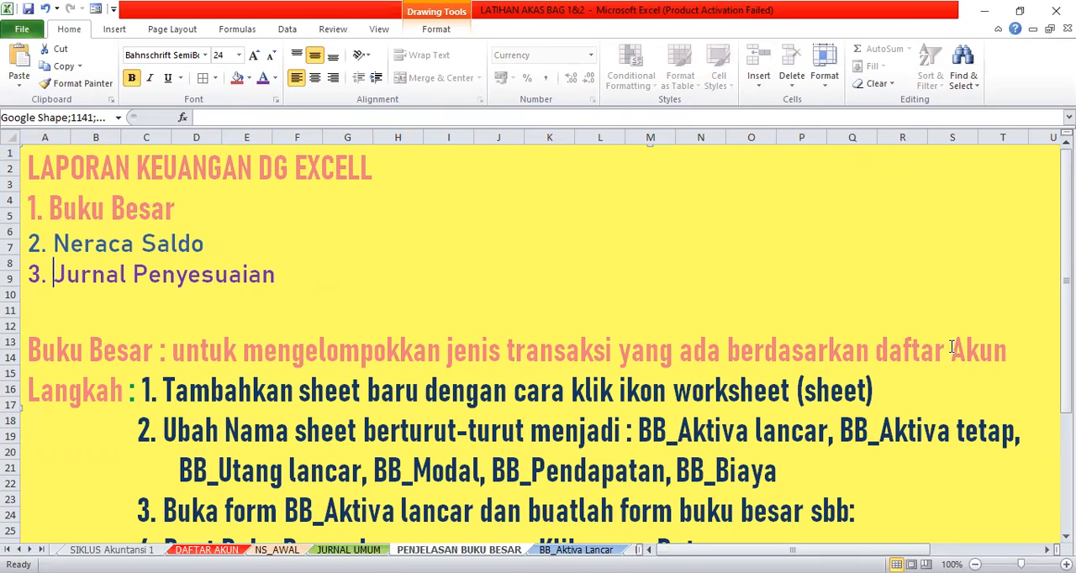
- Read the Buku Besar definition, and look through the ledger sheets from BB_Aktiva Lancar to BB_Biaya
{"action": "left_click", "coordinate": [878, 351]}
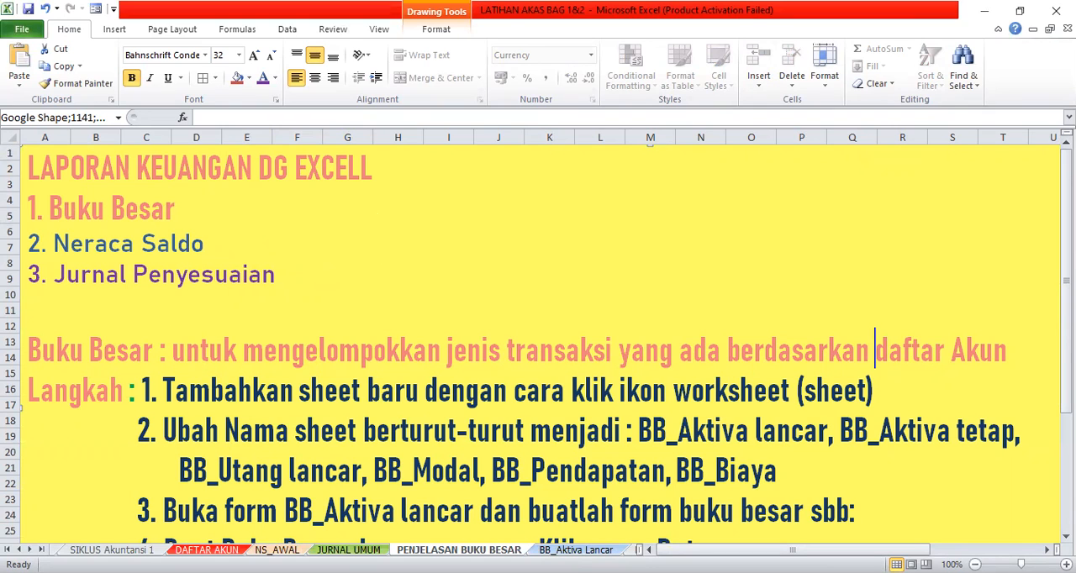
{"action": "left_click", "coordinate": [576, 550]}
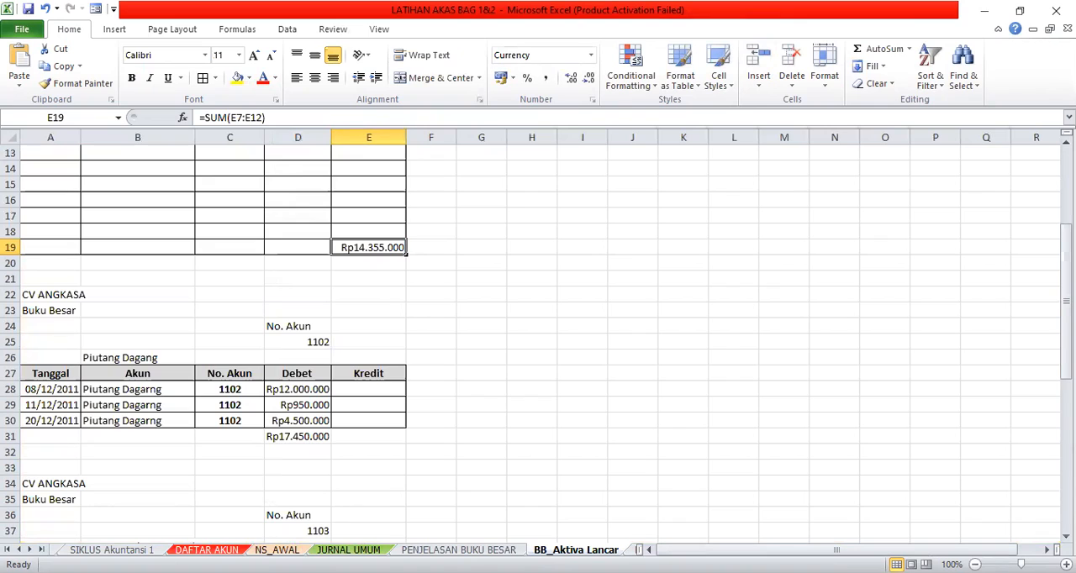
{"action": "key", "text": "ctrl+Page_Down"}
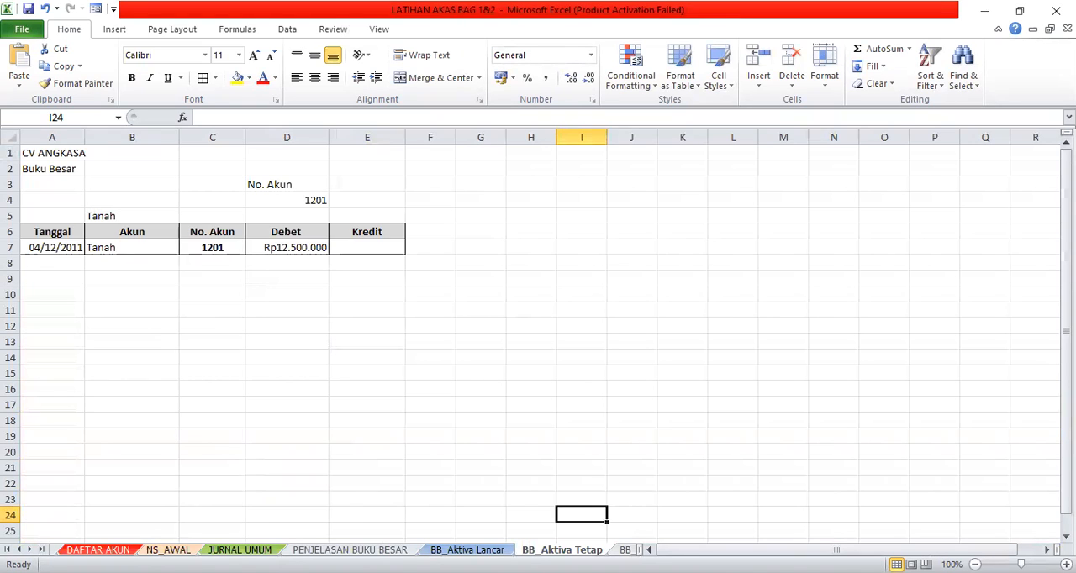
{"action": "key", "text": "ctrl+Page_Down"}
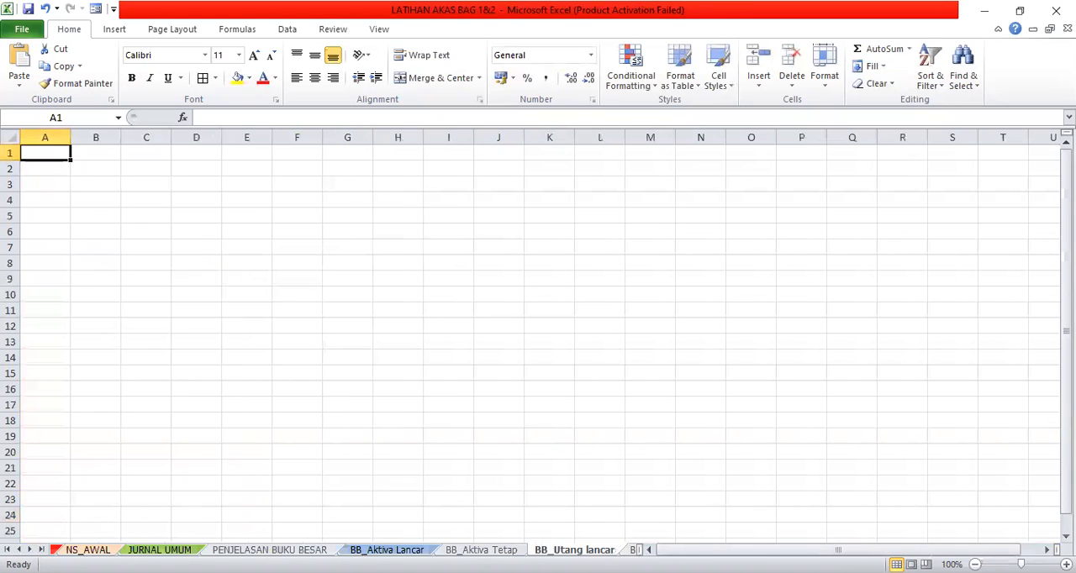
{"action": "key", "text": "ctrl+Page_Down"}
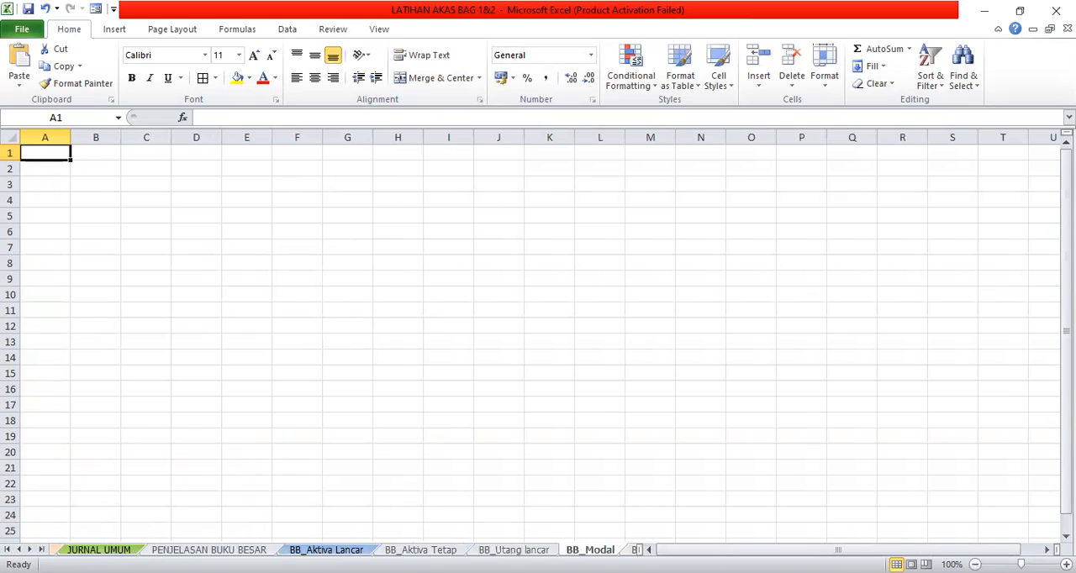
{"action": "key", "text": "ctrl+Page_Down"}
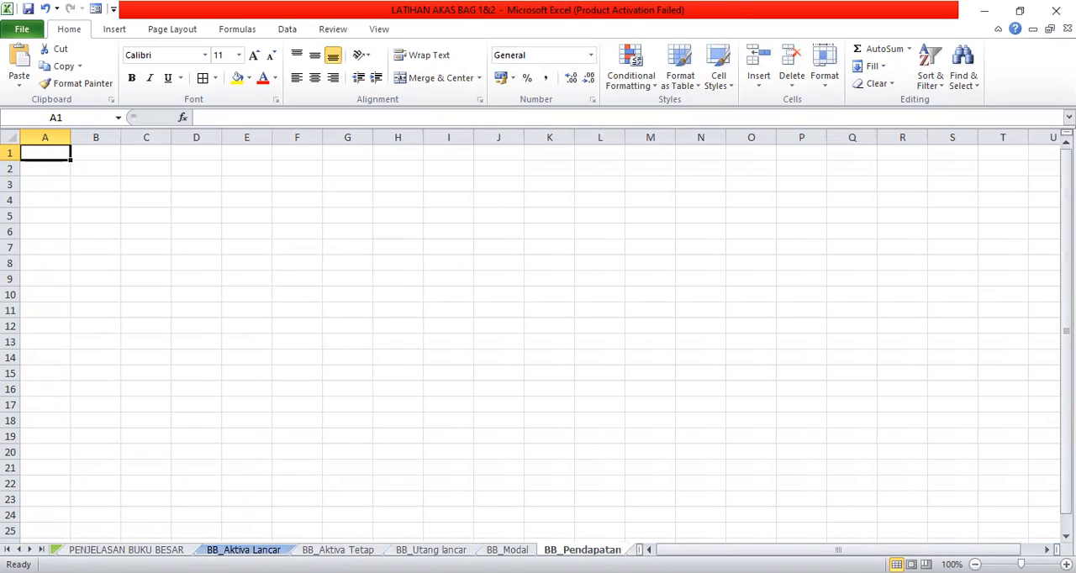
{"action": "key", "text": "ctrl+Page_Down"}
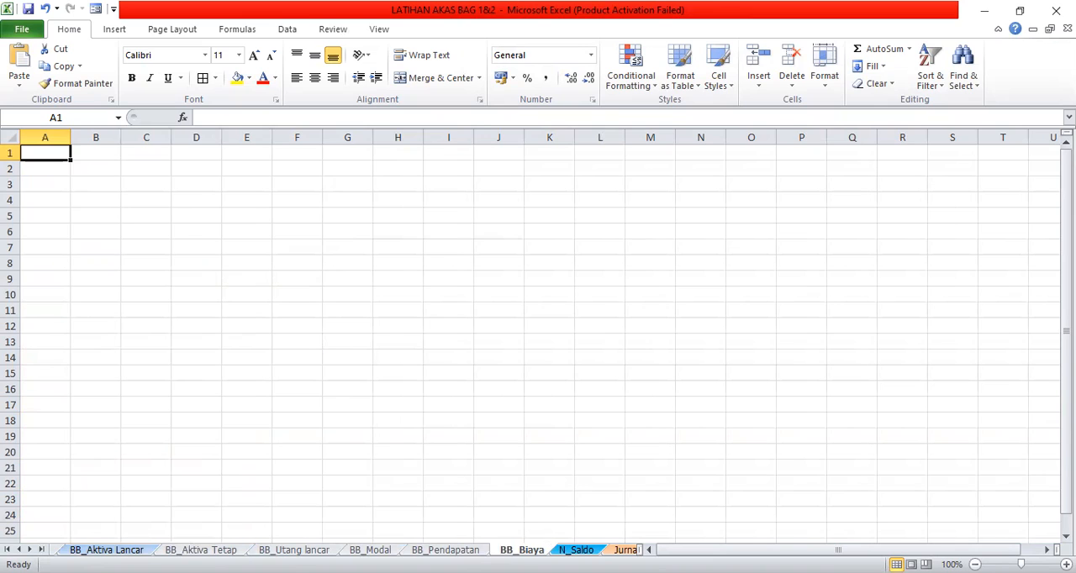
- On the BB_Aktiva Lancar sheet, fill the Kas account name cell B5 with yellow
{"action": "left_click", "coordinate": [107, 549]}
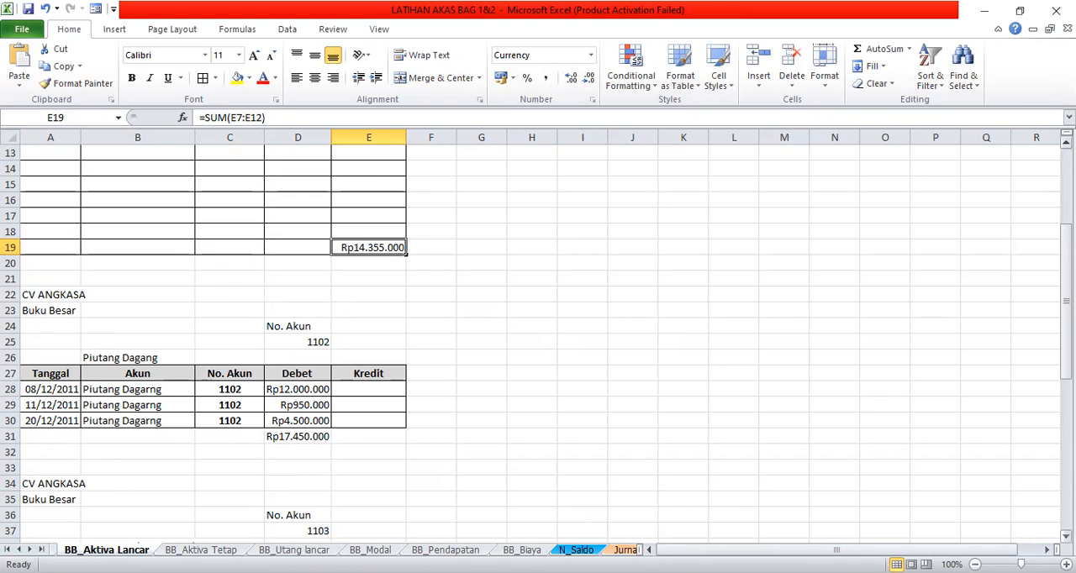
{"action": "scroll", "coordinate": [538, 336], "scroll_direction": "up", "scroll_amount": 4}
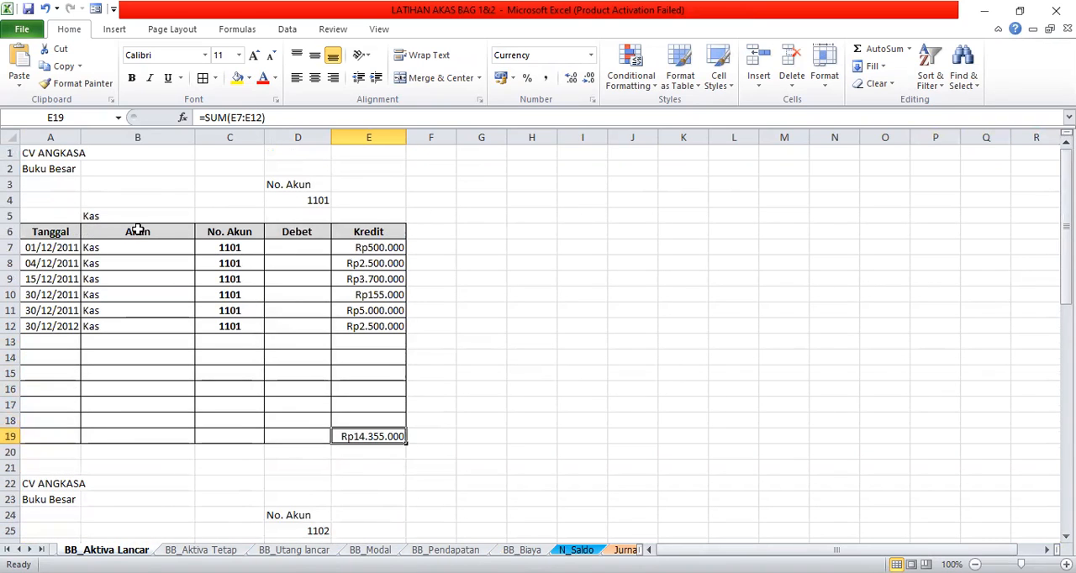
{"action": "left_click", "coordinate": [92, 213]}
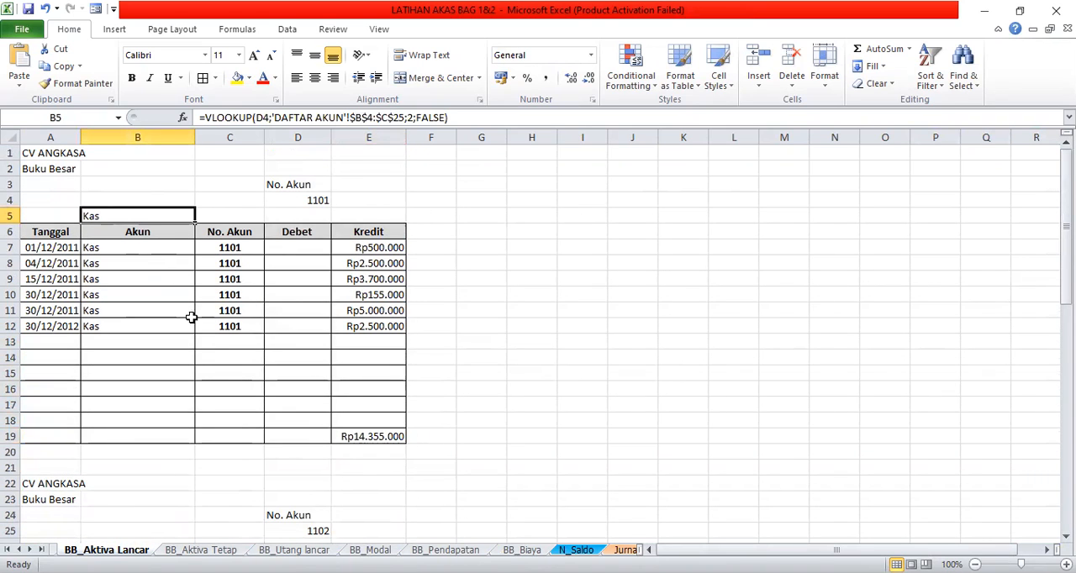
{"action": "left_click", "coordinate": [249, 79]}
{"action": "left_click", "coordinate": [277, 182]}
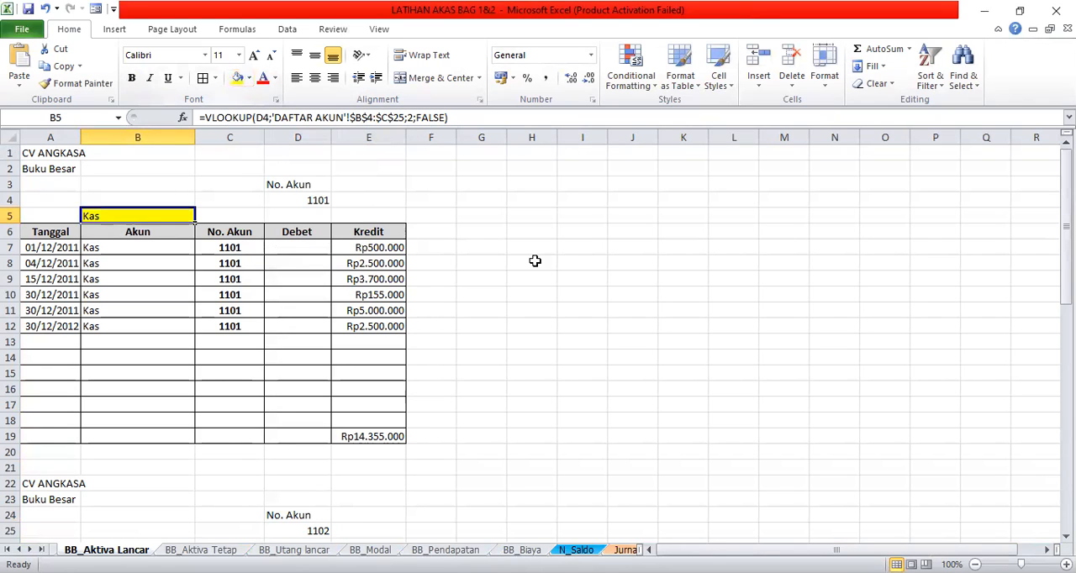
- Fill the Piutang Dagang account name cell B26 above its ledger table with yellow
{"action": "left_click", "coordinate": [1066, 537]}
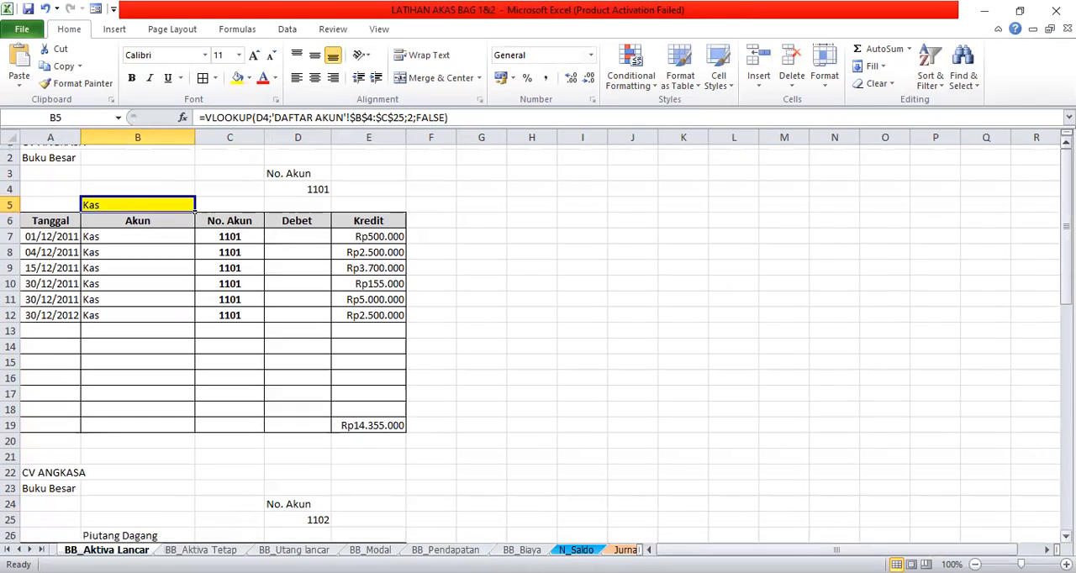
{"action": "scroll", "coordinate": [1066, 521], "scroll_direction": "down", "scroll_amount": 2}
{"action": "left_click", "coordinate": [180, 416]}
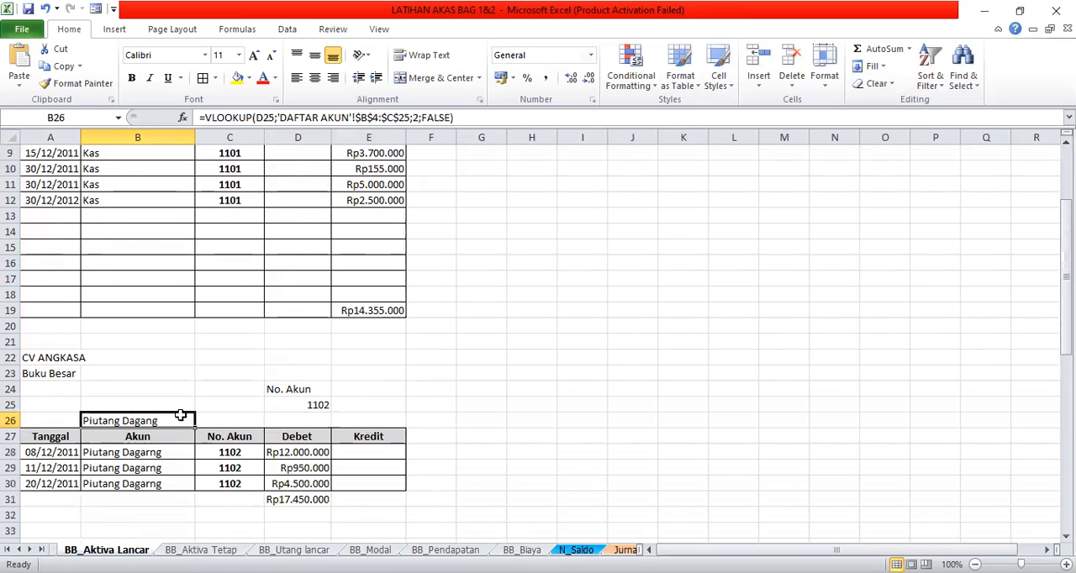
{"action": "left_click", "coordinate": [238, 79]}
- Fill the Asuransi Dibayar Dimuka account name cell B38 with a light aqua-blue theme colour
{"action": "left_click", "coordinate": [1065, 536]}
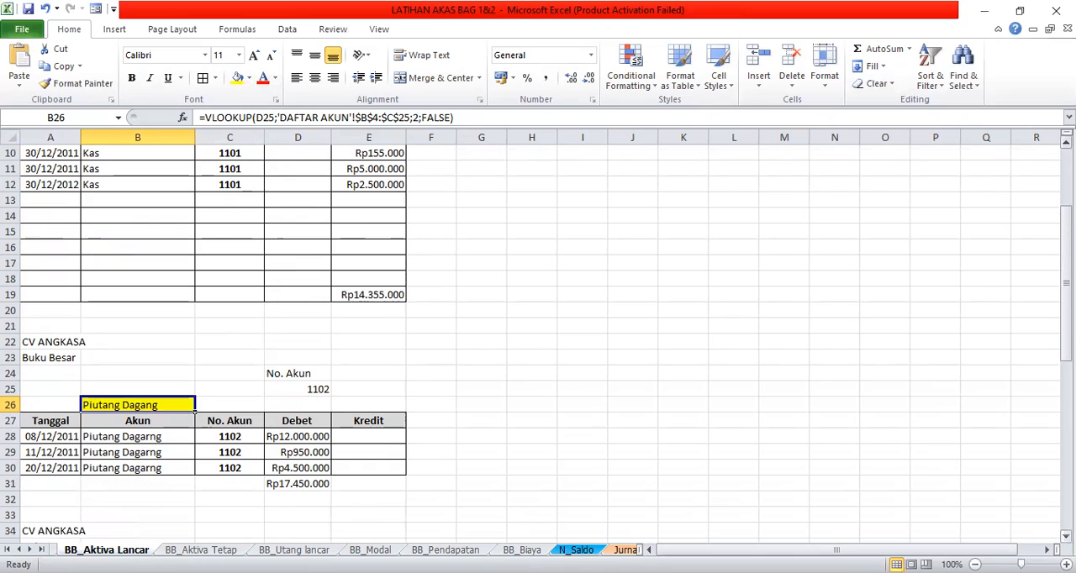
{"action": "scroll", "coordinate": [286, 454], "scroll_direction": "down", "scroll_amount": 4}
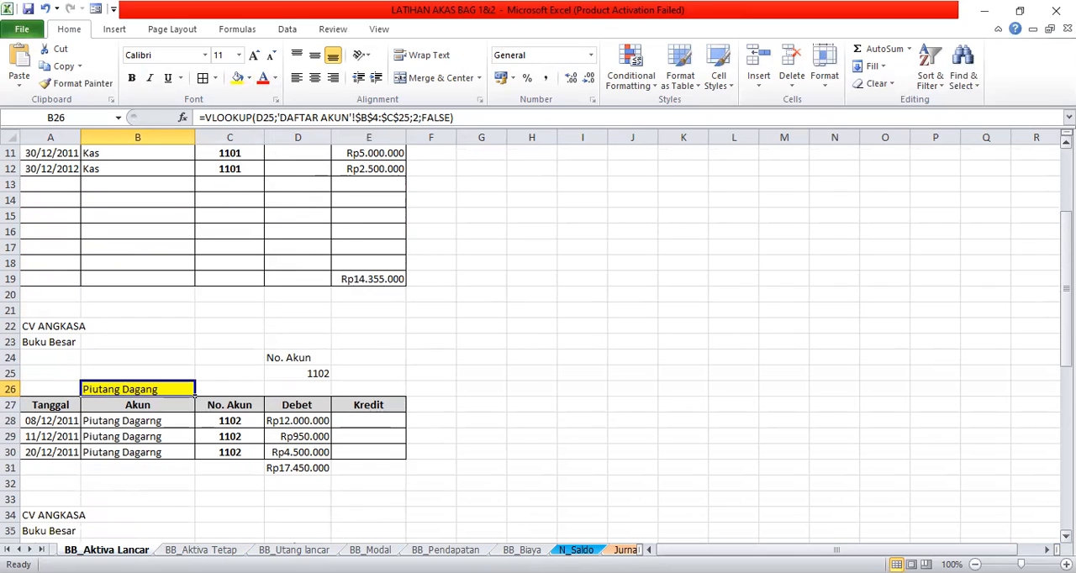
{"action": "left_click", "coordinate": [154, 404]}
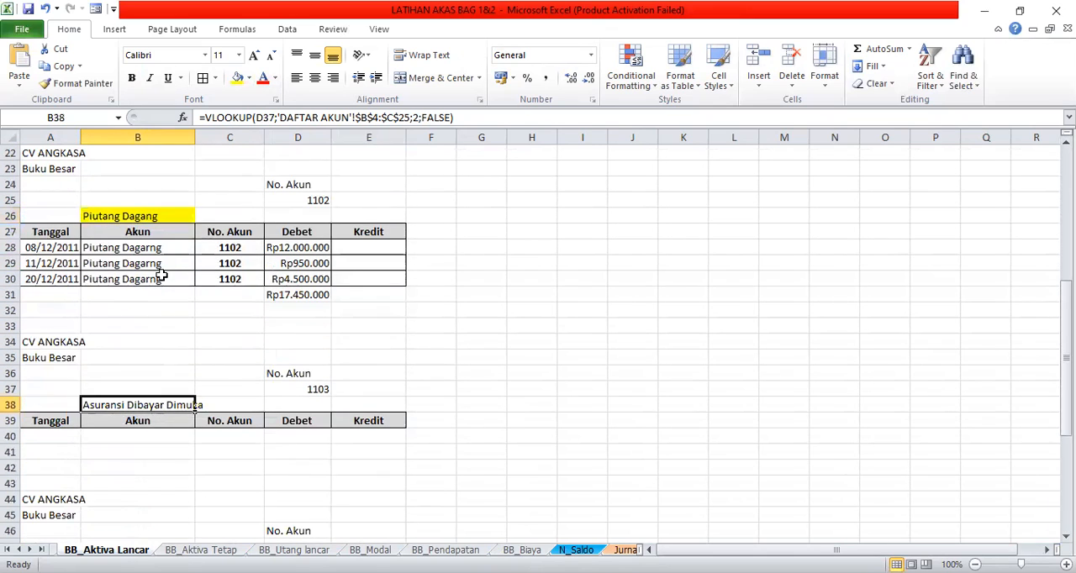
{"action": "left_click", "coordinate": [250, 78]}
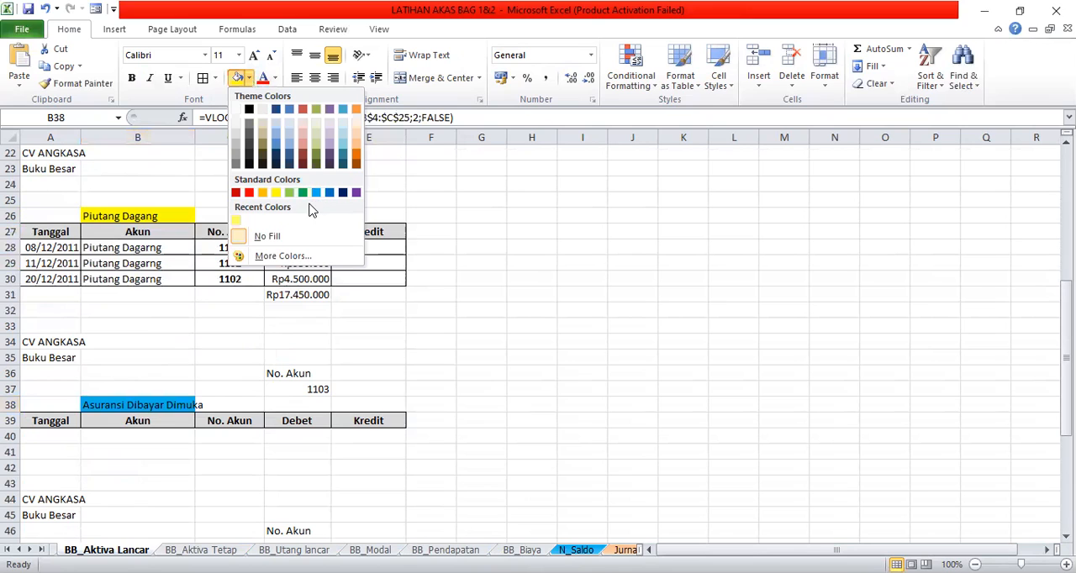
{"action": "left_click", "coordinate": [340, 149]}
- Examine the Iklan Dibayar Dimuka and Perlengkapan Kantor ledger forms, and review the Kas ledger's entries
{"action": "scroll", "coordinate": [238, 485], "scroll_direction": "down", "scroll_amount": 2}
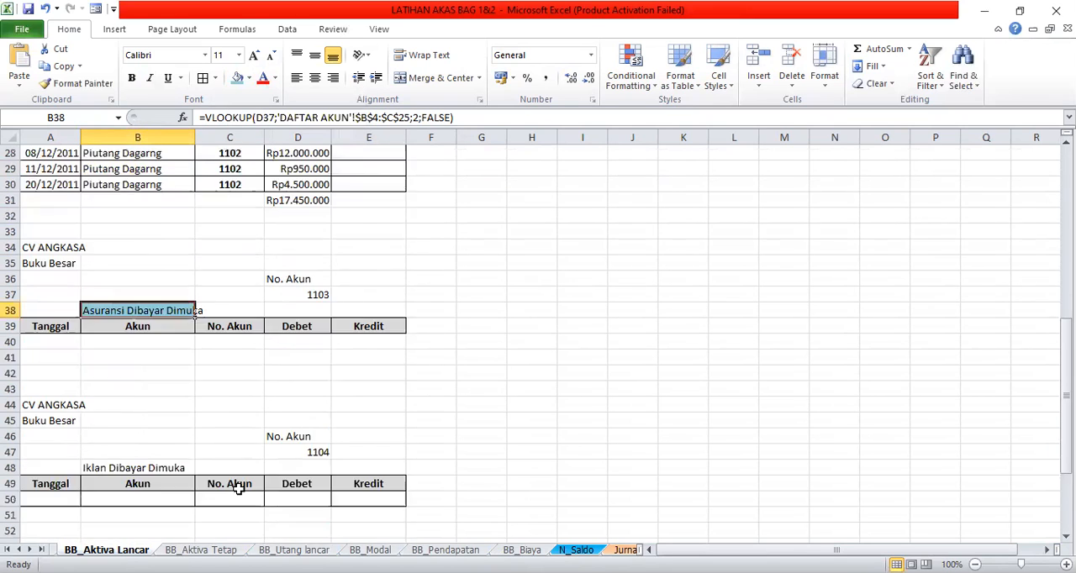
{"action": "scroll", "coordinate": [237, 490], "scroll_direction": "down", "scroll_amount": 3}
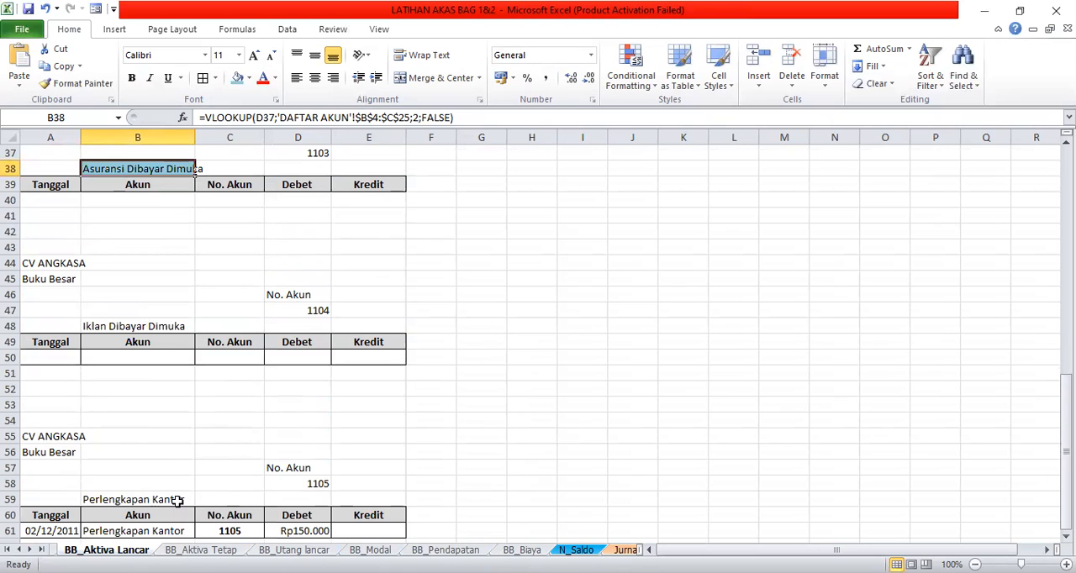
{"action": "scroll", "coordinate": [176, 500], "scroll_direction": "down", "scroll_amount": 2}
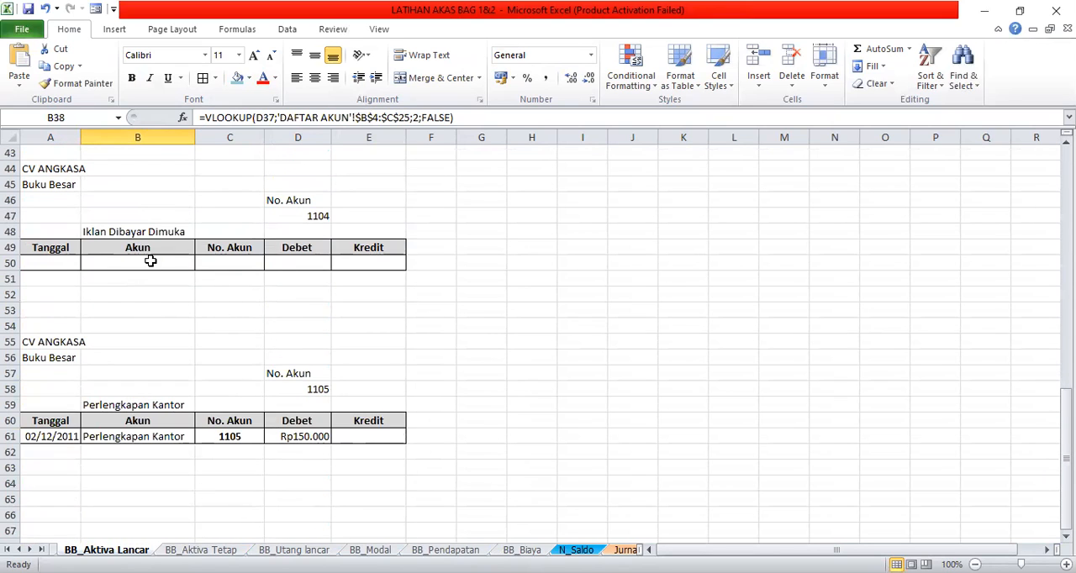
{"action": "left_click", "coordinate": [160, 437]}
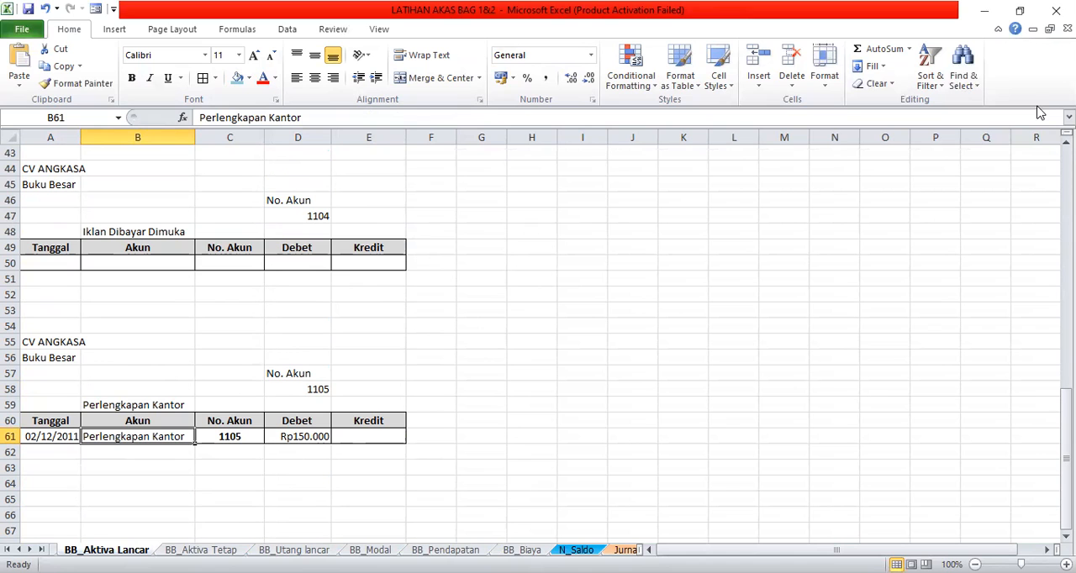
{"action": "scroll", "coordinate": [538, 349], "scroll_direction": "up", "scroll_amount": 6}
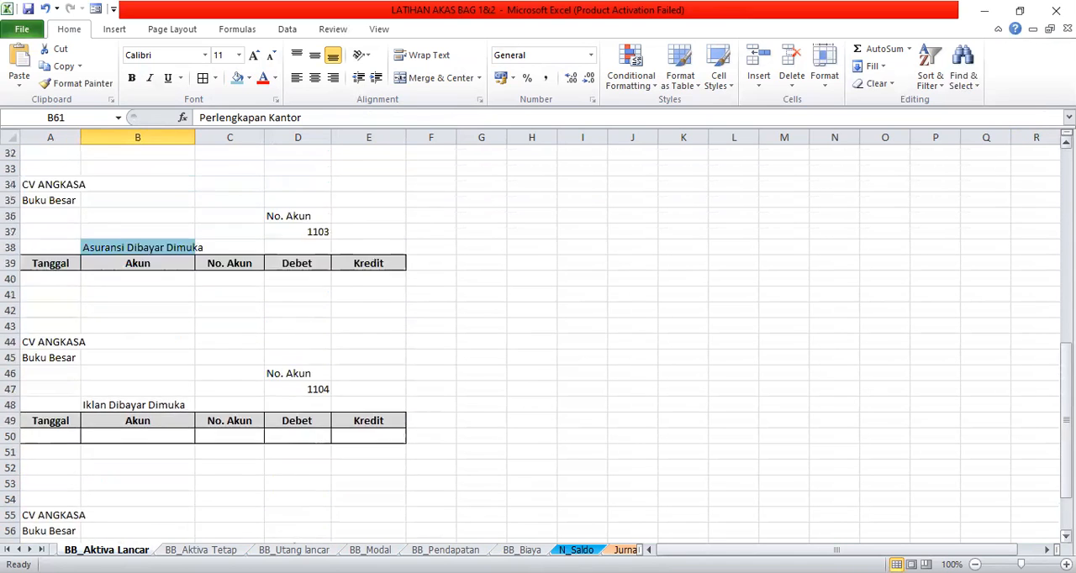
{"action": "scroll", "coordinate": [538, 349], "scroll_direction": "up", "scroll_amount": 8}
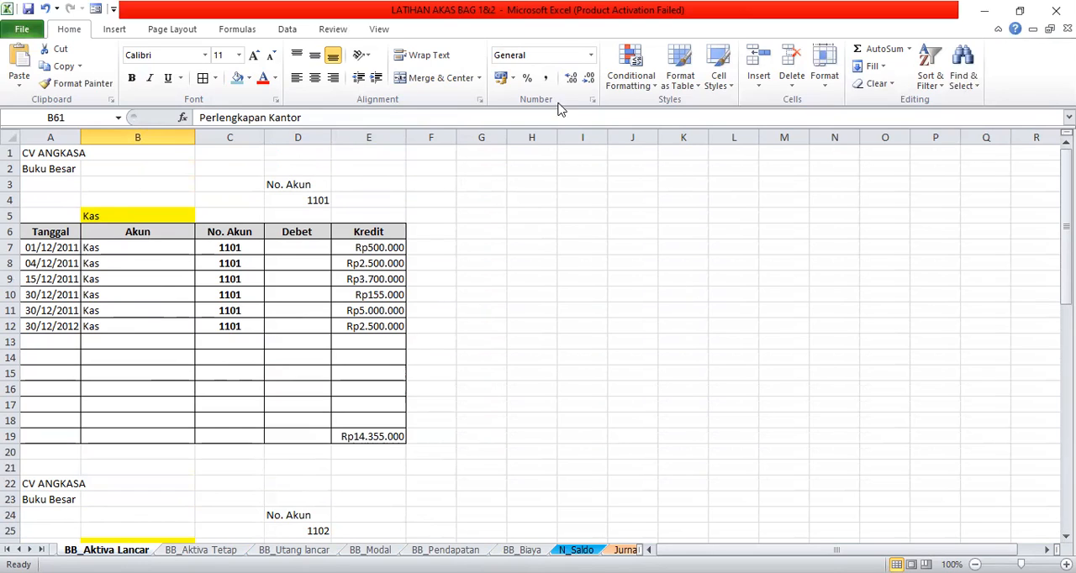
{"action": "left_click", "coordinate": [564, 39]}
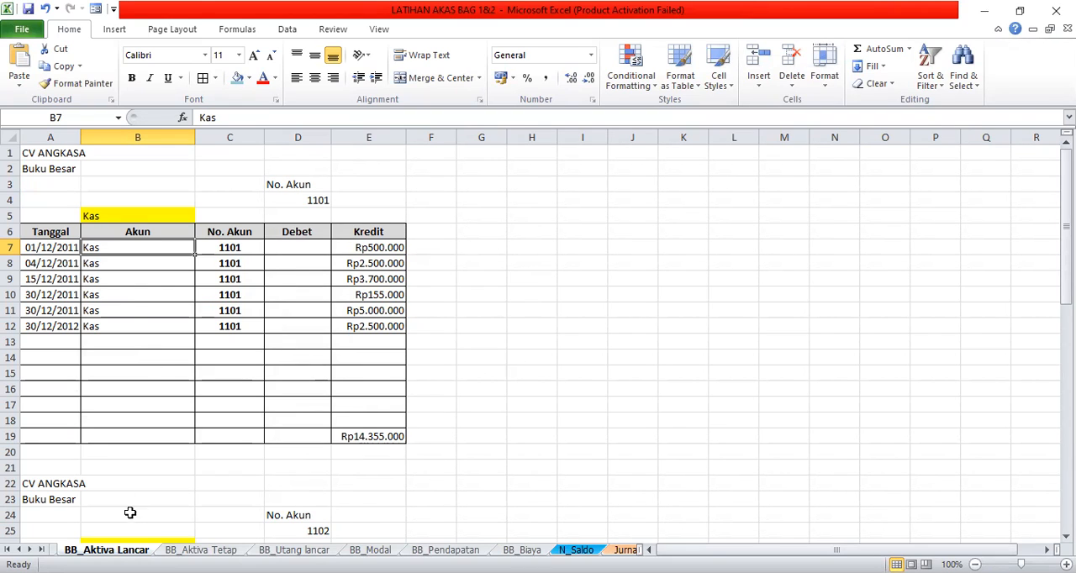
{"action": "scroll", "coordinate": [119, 172], "scroll_direction": "down", "scroll_amount": 1}
{"action": "scroll", "coordinate": [119, 173], "scroll_direction": "up", "scroll_amount": 1}
{"action": "scroll", "coordinate": [107, 228], "scroll_direction": "down", "scroll_amount": 1}
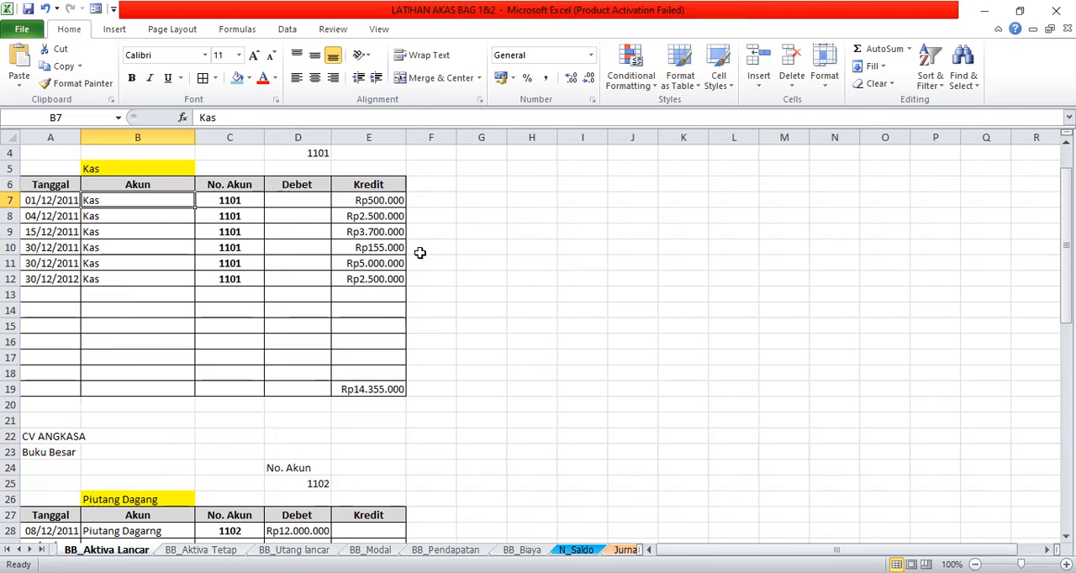
- Insert a new blank worksheet directly before the BB_Aktiva Tetap sheet
{"action": "key", "text": "ctrl+Page_Down"}
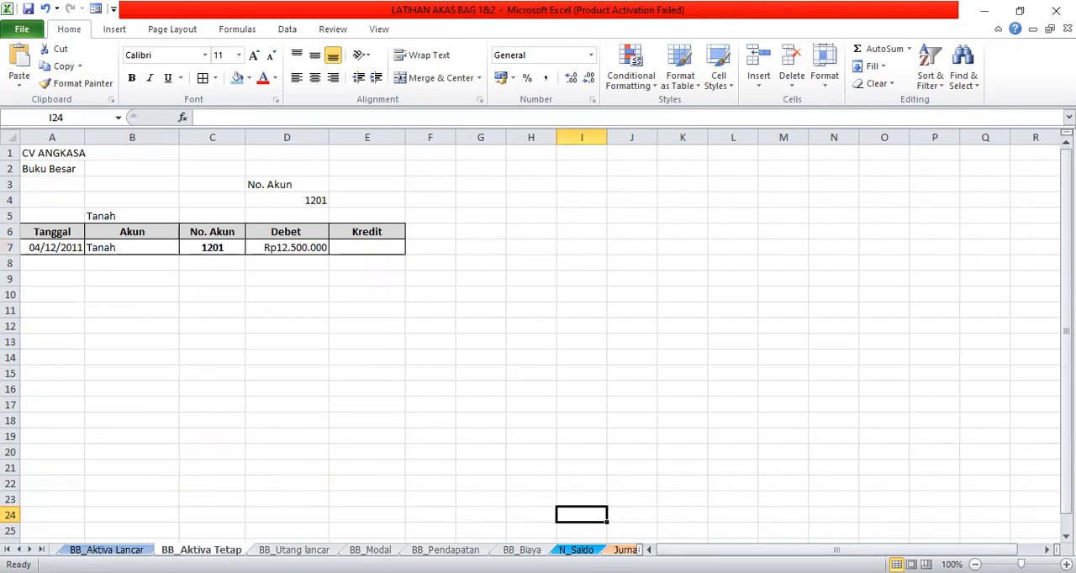
{"action": "right_click", "coordinate": [207, 550]}
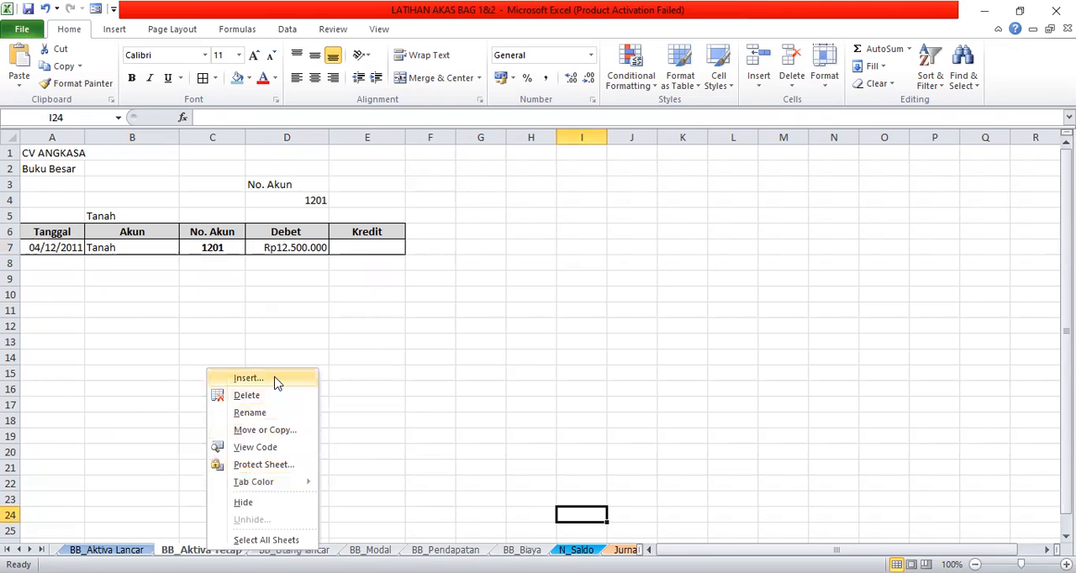
{"action": "key", "text": "Return"}
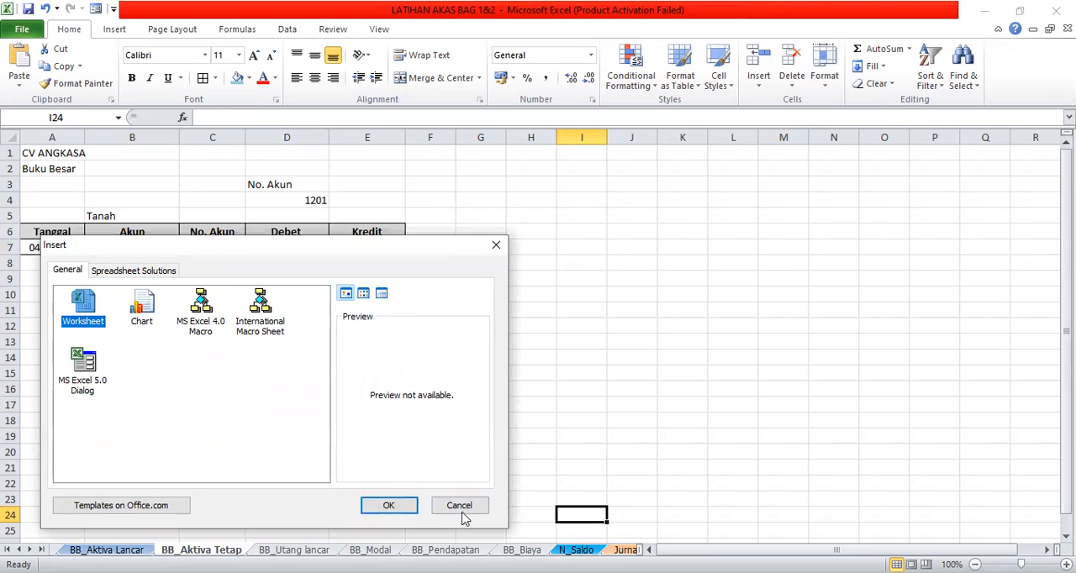
{"action": "left_click", "coordinate": [395, 505]}
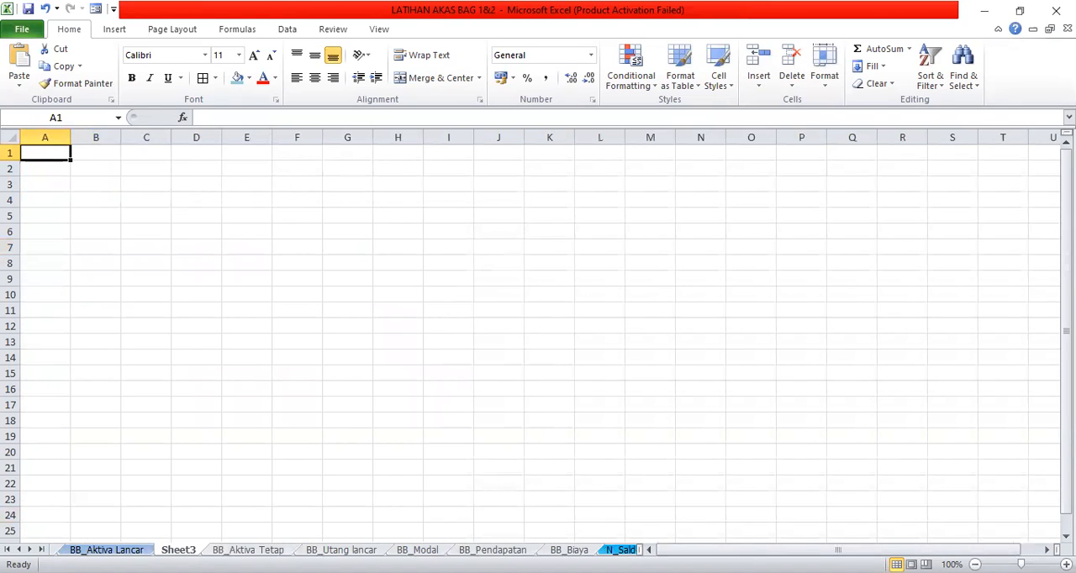
- Rename the new blank sheet as BB_Aktiva Lancar 2
{"action": "right_click", "coordinate": [183, 549]}
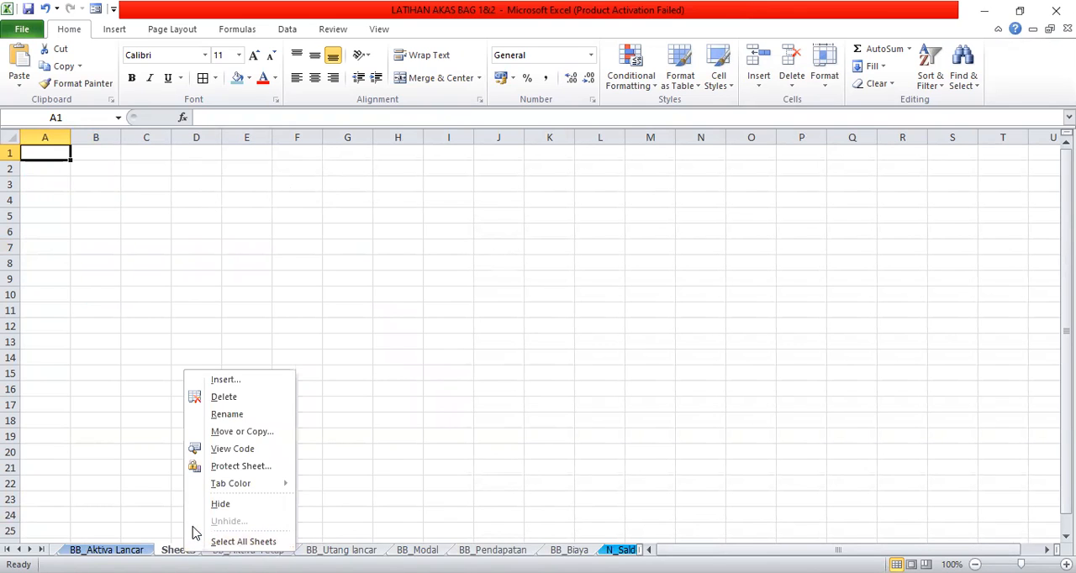
{"action": "left_click", "coordinate": [233, 414]}
{"action": "type", "text": "BB"}
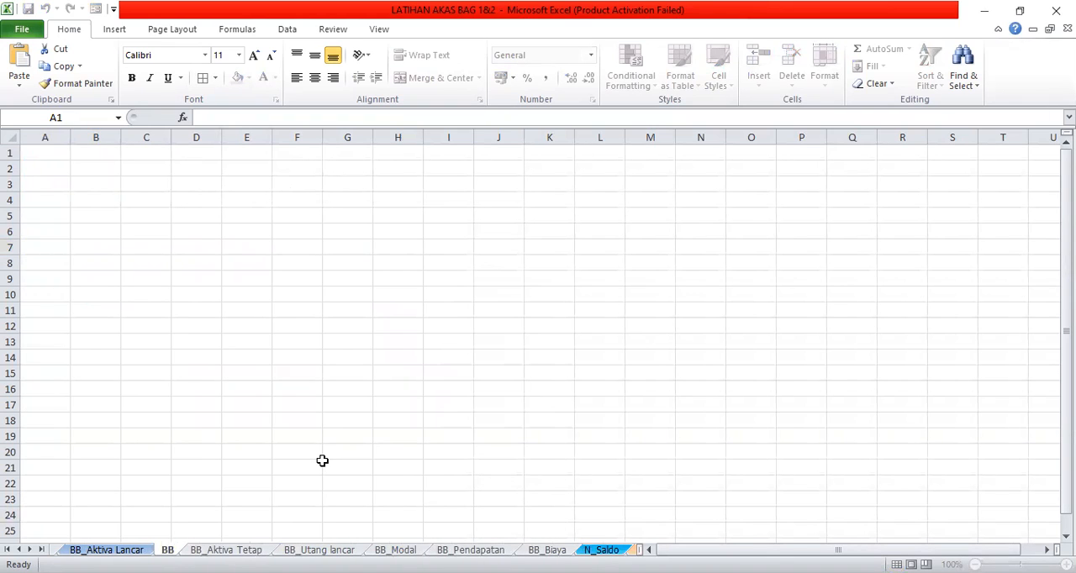
{"action": "type", "text": "_Ak"}
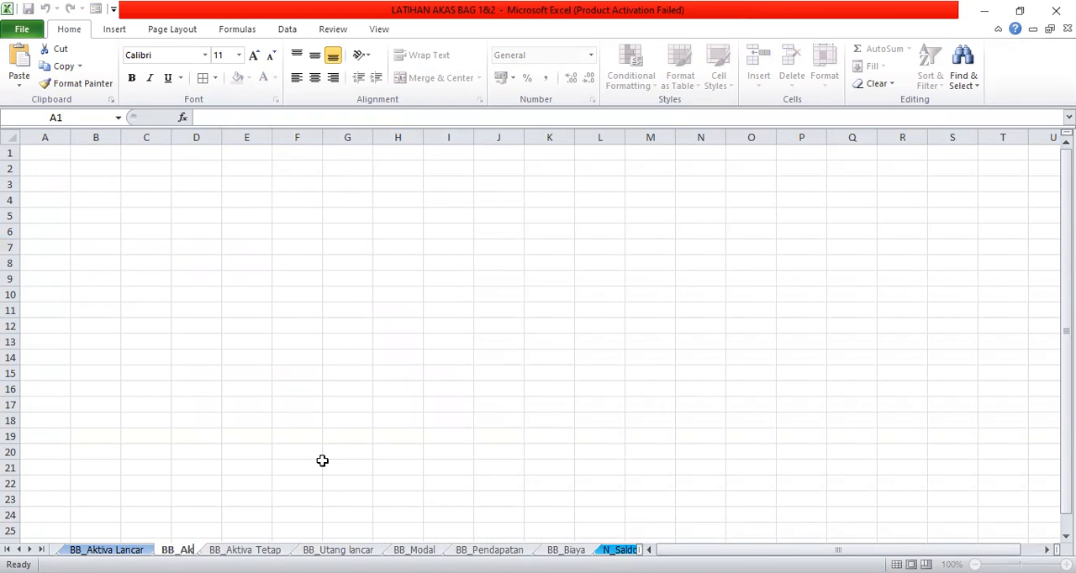
{"action": "type", "text": "tiva"}
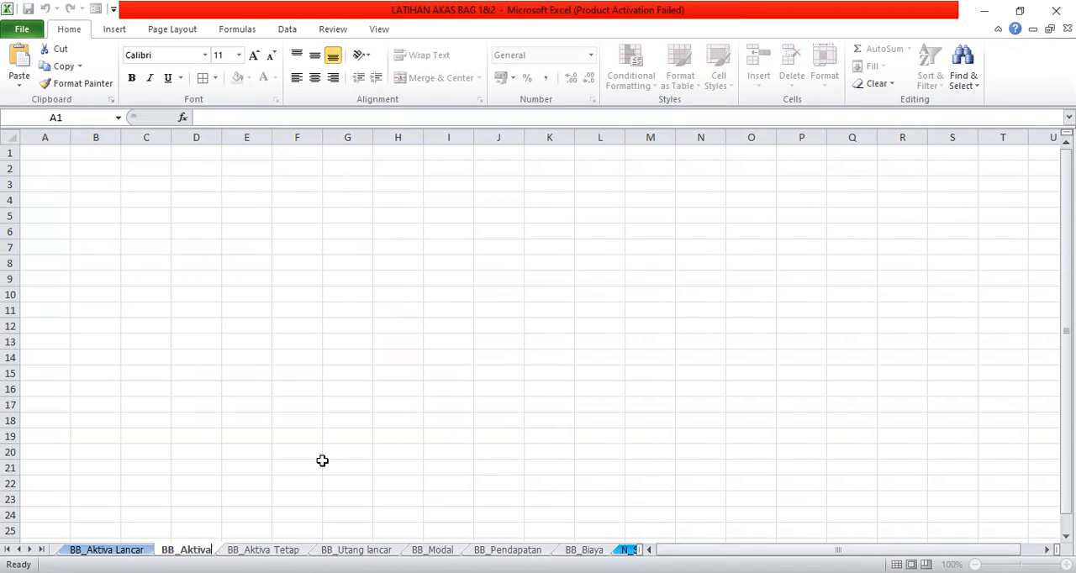
{"action": "type", "text": " Lanc"}
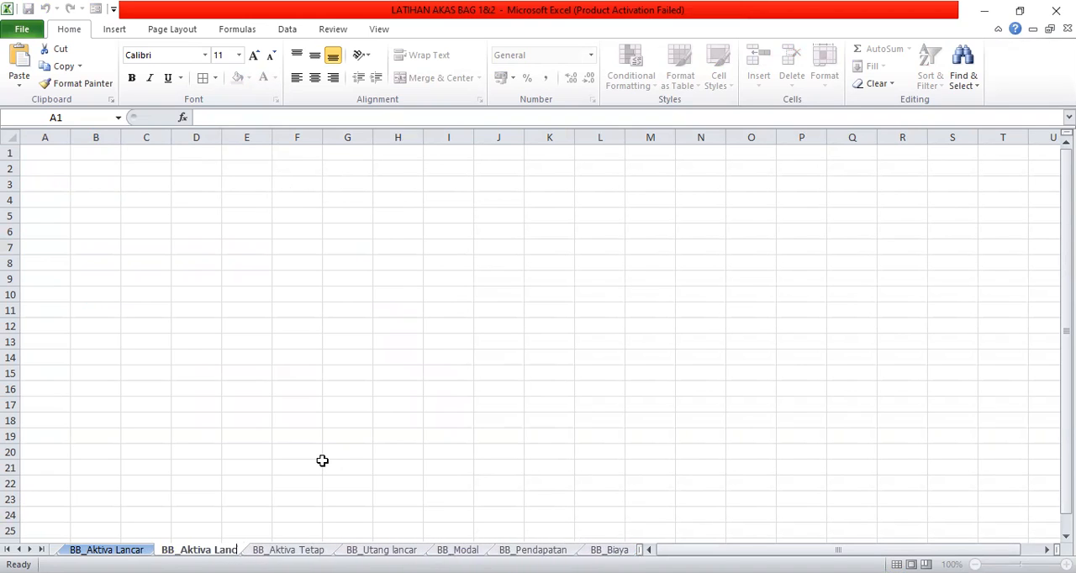
{"action": "type", "text": "ar 2"}
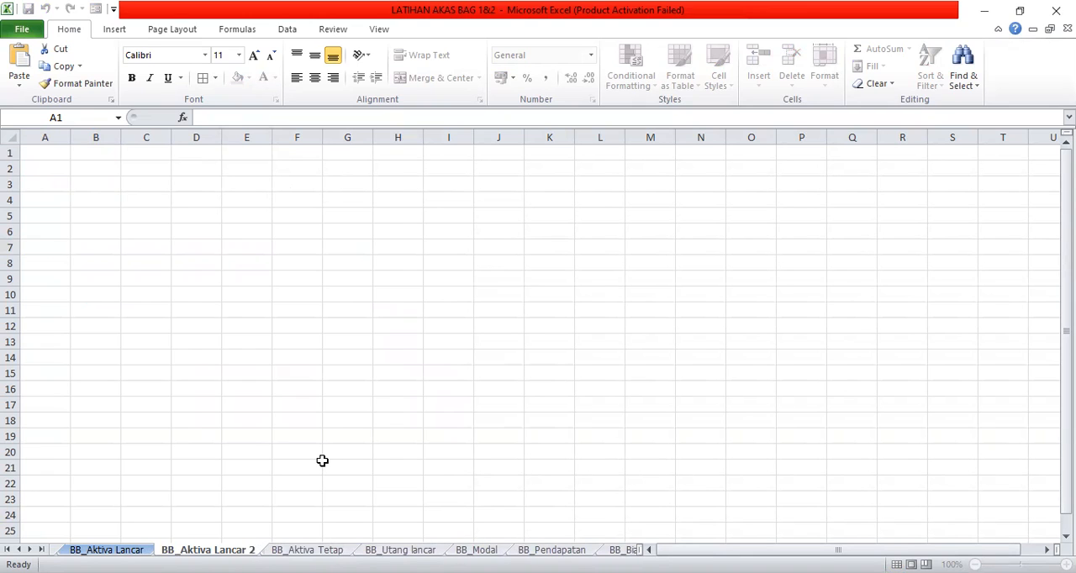
{"action": "key", "text": "Return"}
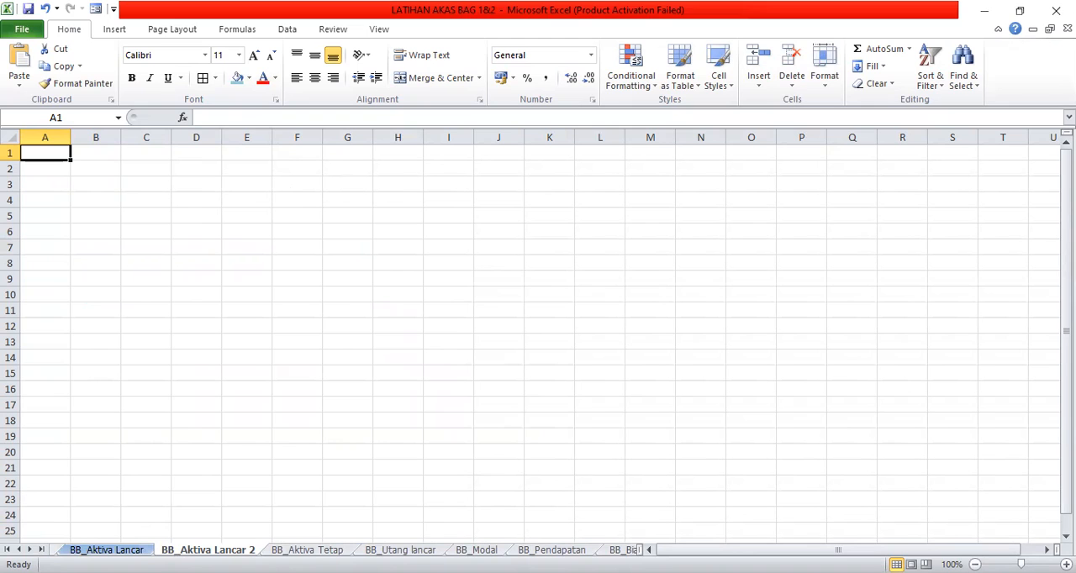
- Copy the title block and column headings in A1:E6 of the JURNAL UMUM sheet
{"action": "left_click", "coordinate": [18, 550]}
{"action": "left_click", "coordinate": [19, 549]}
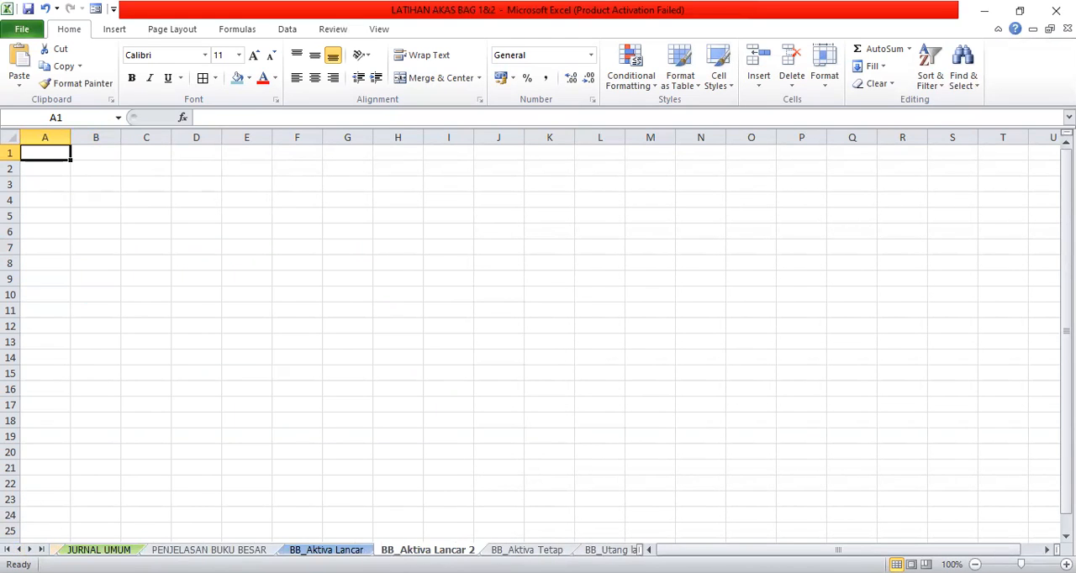
{"action": "left_click", "coordinate": [98, 549]}
{"action": "scroll", "coordinate": [834, 252], "scroll_direction": "up", "scroll_amount": 2}
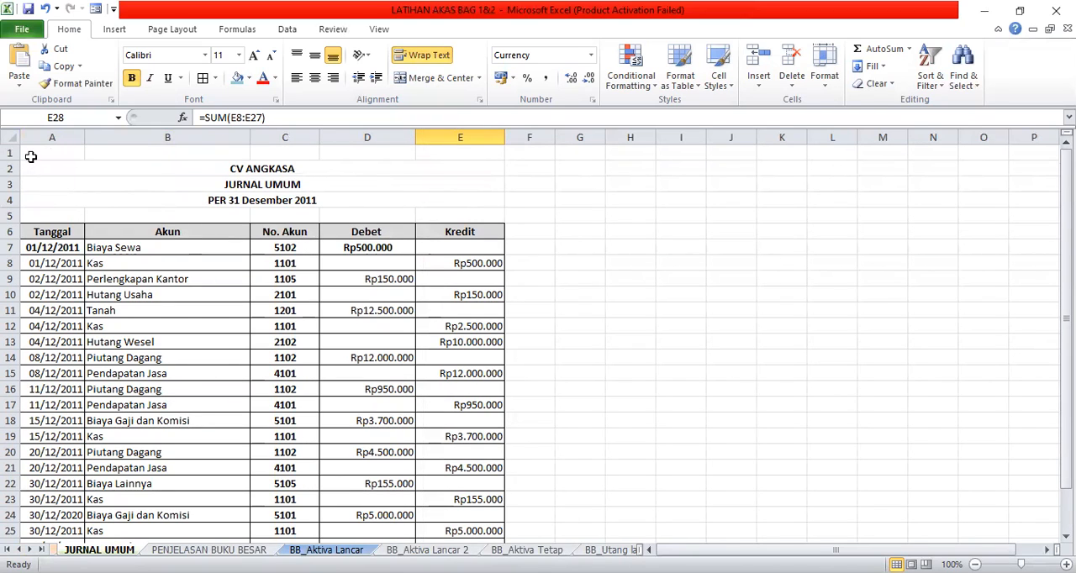
{"action": "left_click_drag", "start_coordinate": [30, 156], "coordinate": [95, 224]}
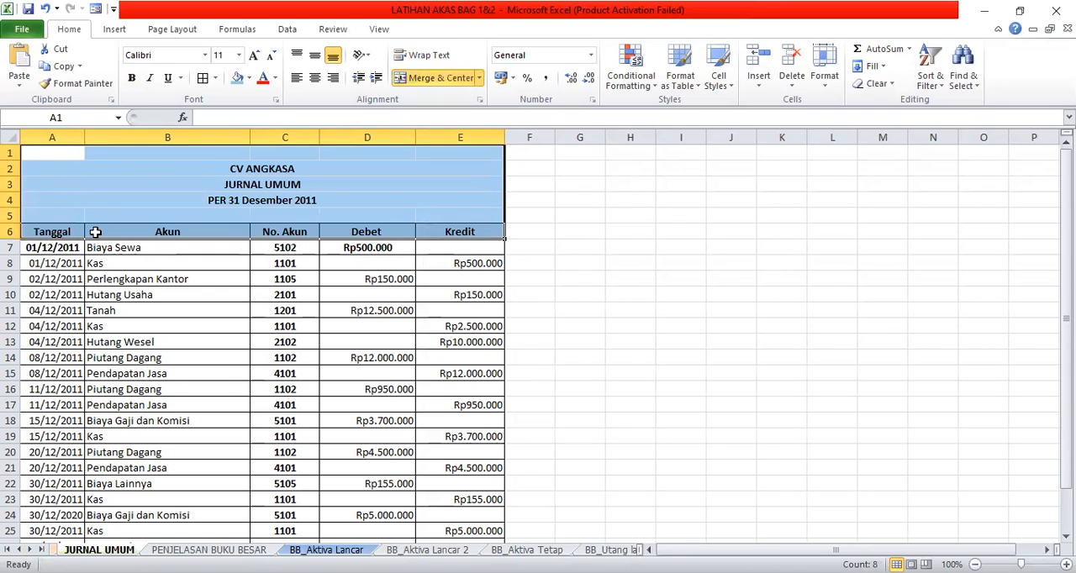
{"action": "left_click", "coordinate": [64, 67]}
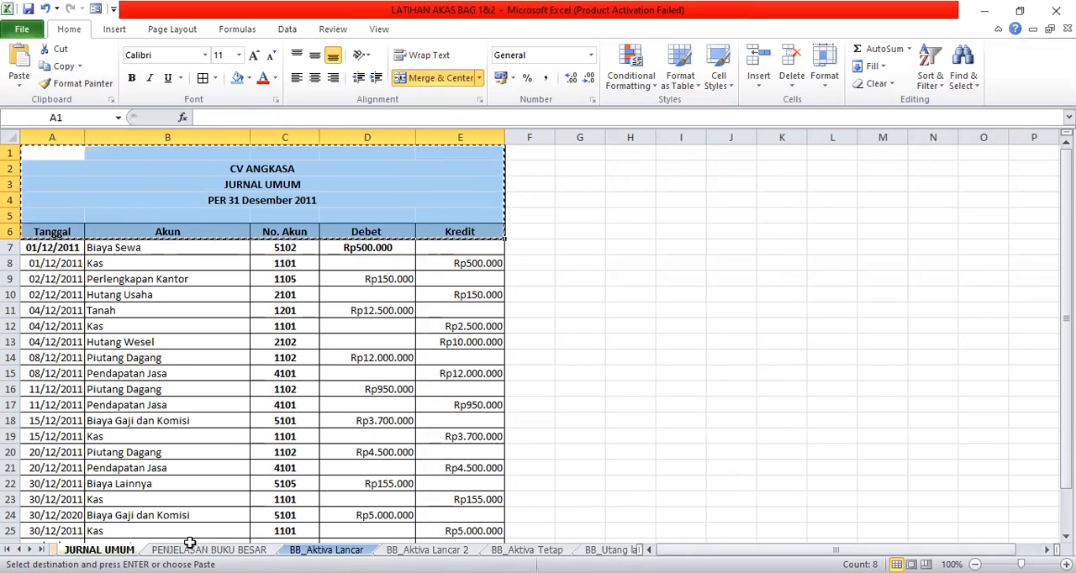
- Set the tab colour of the BB_Aktiva Lancar 2 sheet to standard yellow
{"action": "left_click", "coordinate": [30, 550]}
{"action": "left_click", "coordinate": [30, 550]}
{"action": "left_click", "coordinate": [29, 550]}
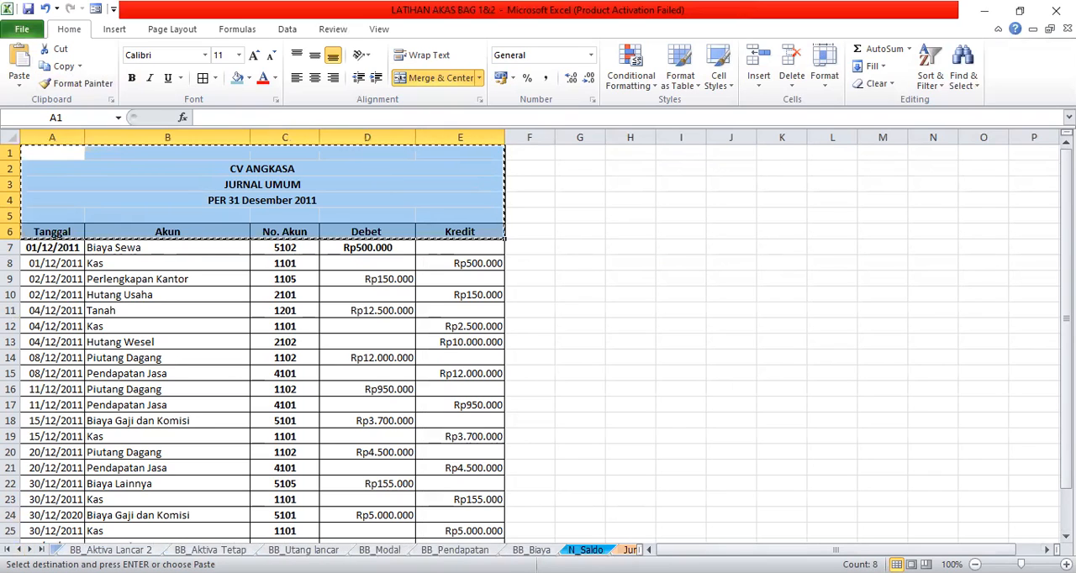
{"action": "left_click", "coordinate": [29, 549]}
{"action": "left_click", "coordinate": [29, 549]}
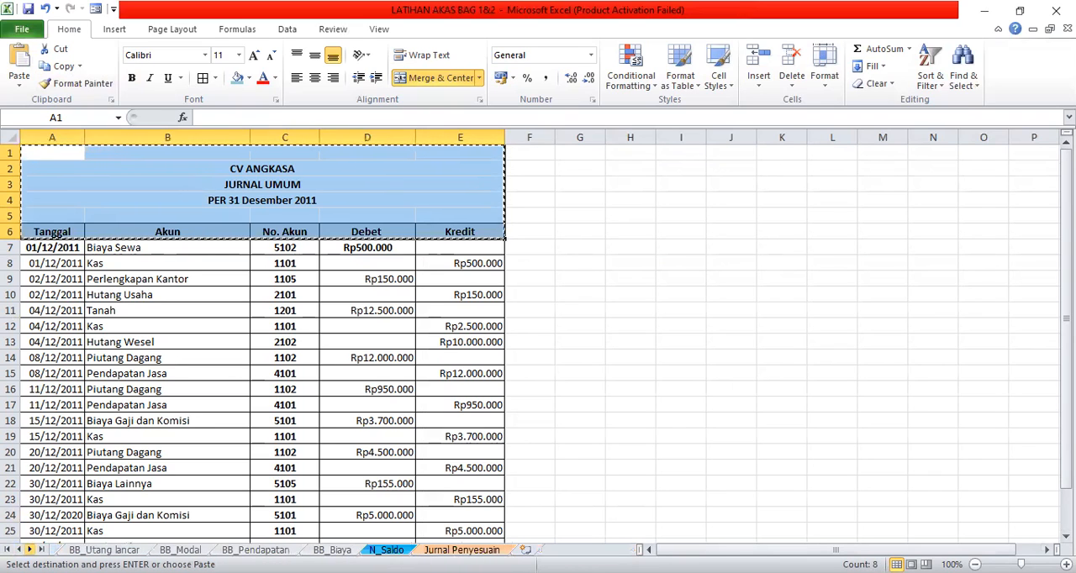
{"action": "left_click", "coordinate": [18, 550]}
{"action": "left_click", "coordinate": [18, 550]}
{"action": "left_click", "coordinate": [19, 550]}
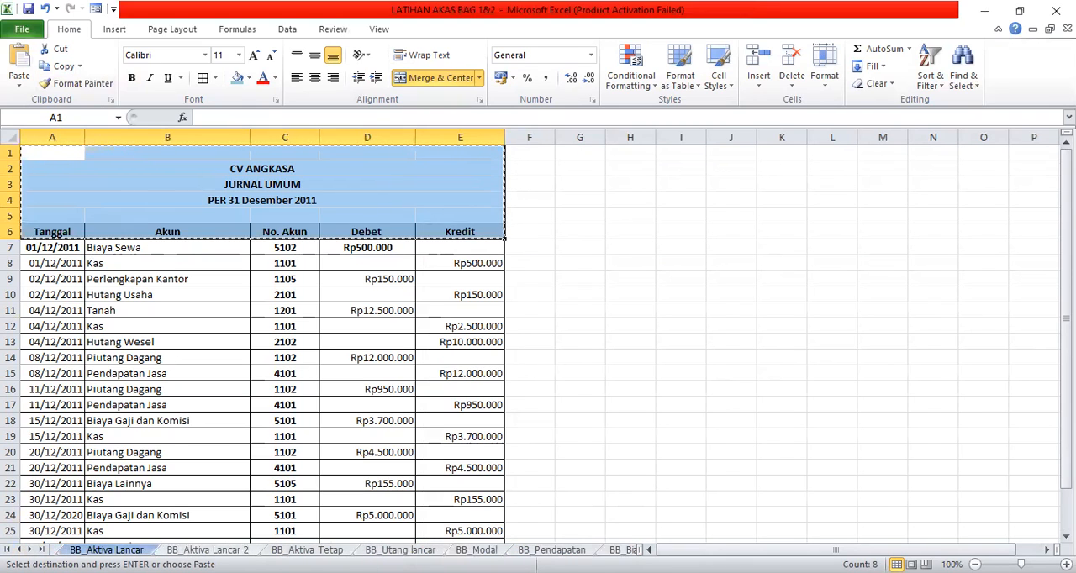
{"action": "key", "text": "ctrl+Page_Down"}
{"action": "right_click", "coordinate": [189, 549]}
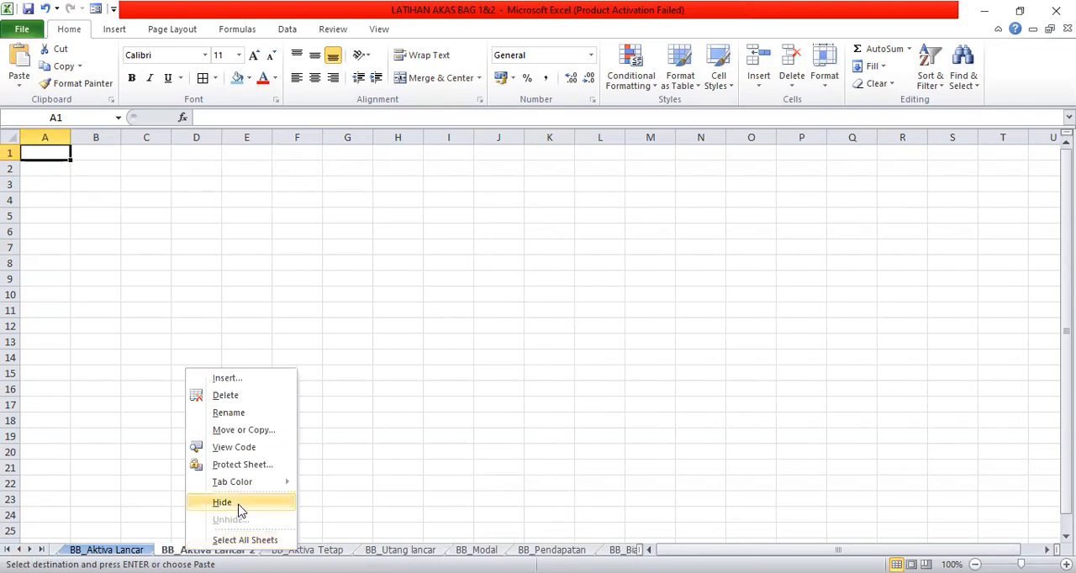
{"action": "mouse_move", "coordinate": [256, 482]}
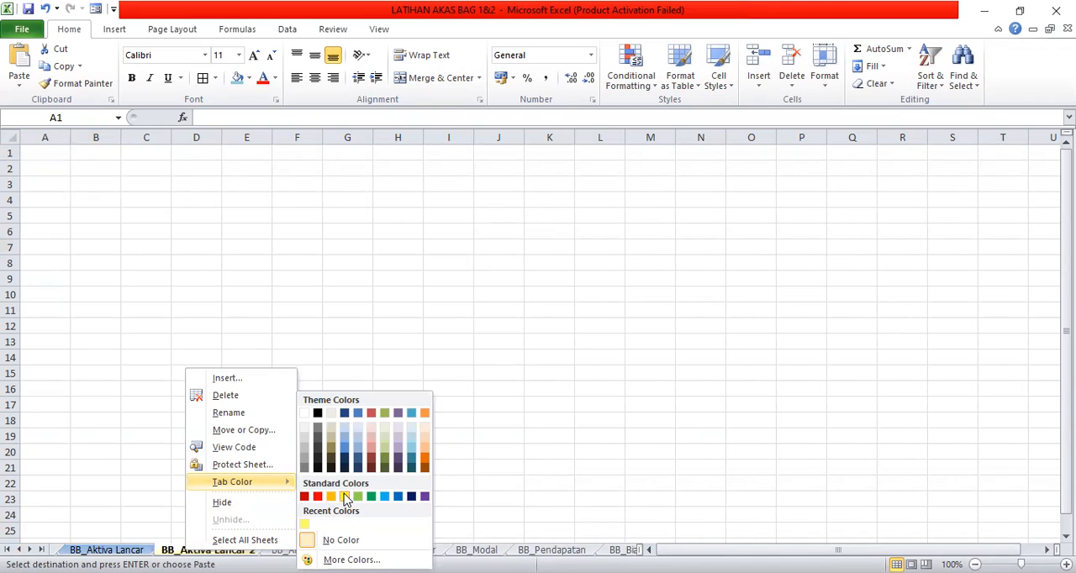
{"action": "left_click", "coordinate": [344, 496]}
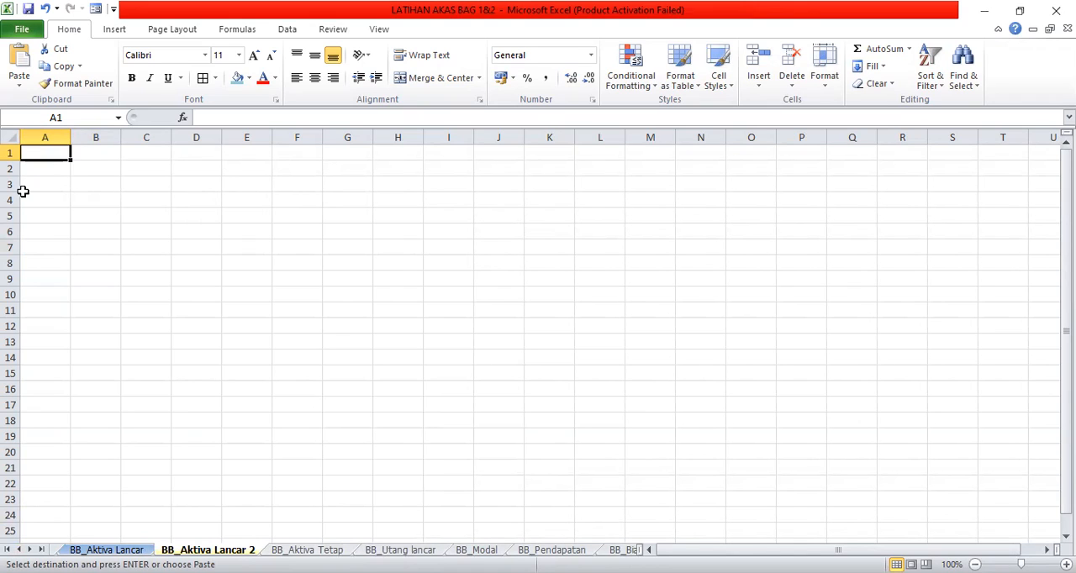
- Paste the copied journal header at A1 of BB_Aktiva Lancar 2 and widen columns B through E
{"action": "left_click", "coordinate": [21, 59]}
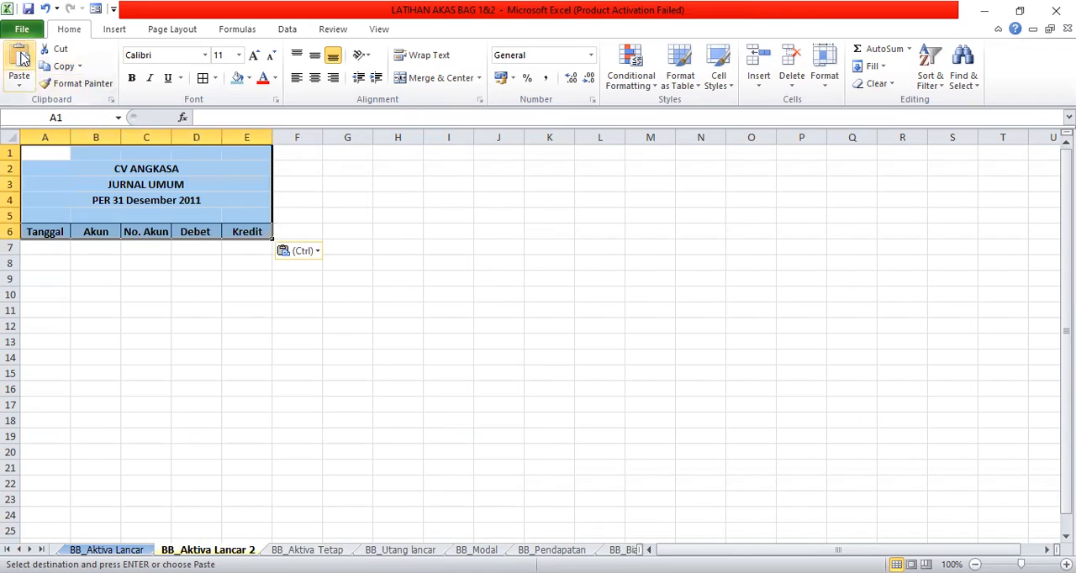
{"action": "left_click_drag", "start_coordinate": [276, 144], "coordinate": [341, 144]}
{"action": "left_click_drag", "start_coordinate": [222, 136], "coordinate": [262, 150]}
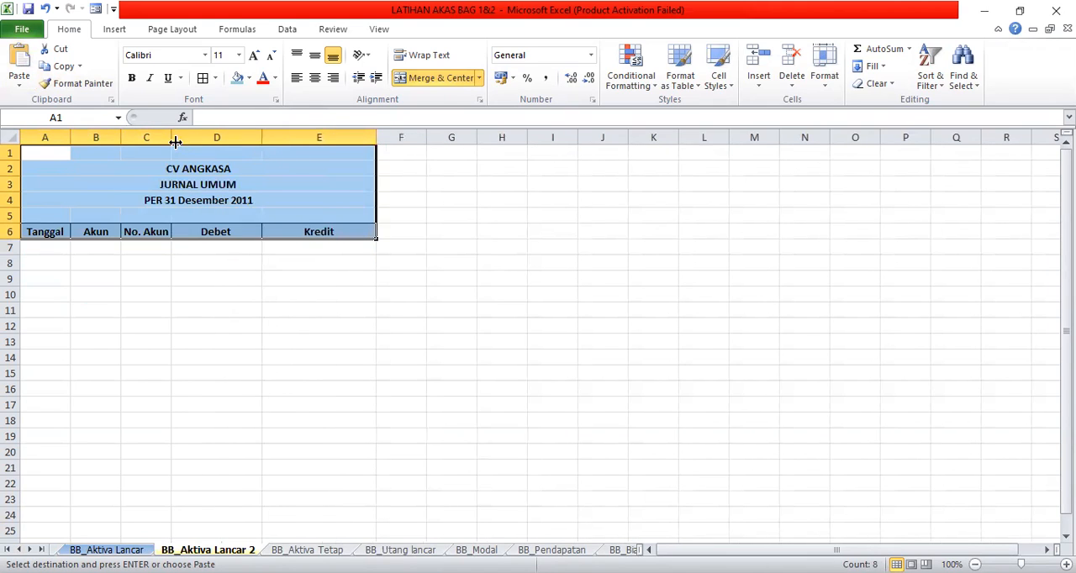
{"action": "left_click_drag", "start_coordinate": [171, 139], "coordinate": [248, 137]}
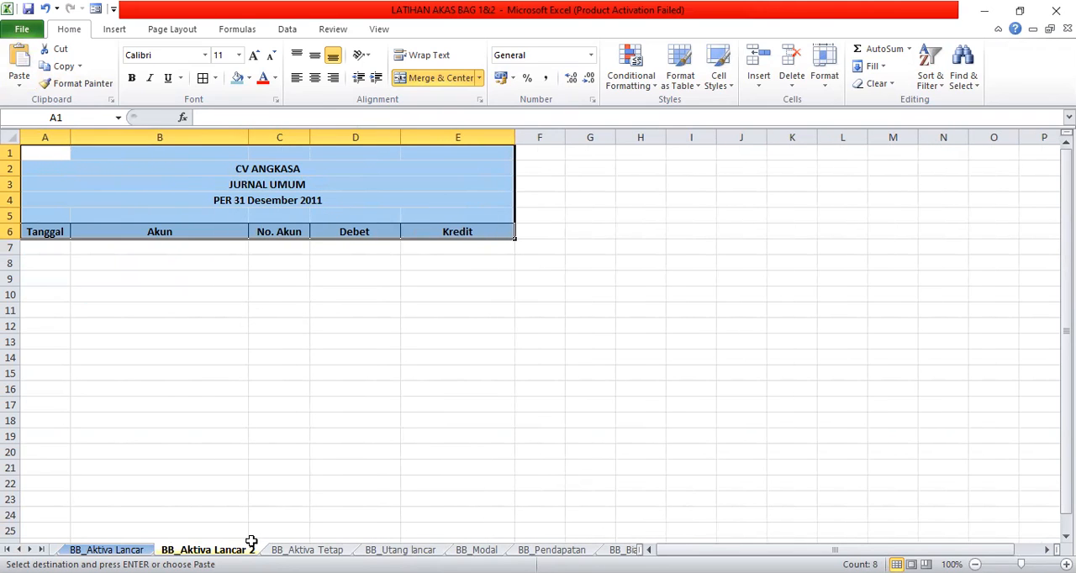
- Check the Kas form's heading layout on BB_Aktiva Lancar and enter CV ANGKASA in cell A1 of BB_Aktiva Lancar 2
{"action": "left_click", "coordinate": [107, 551]}
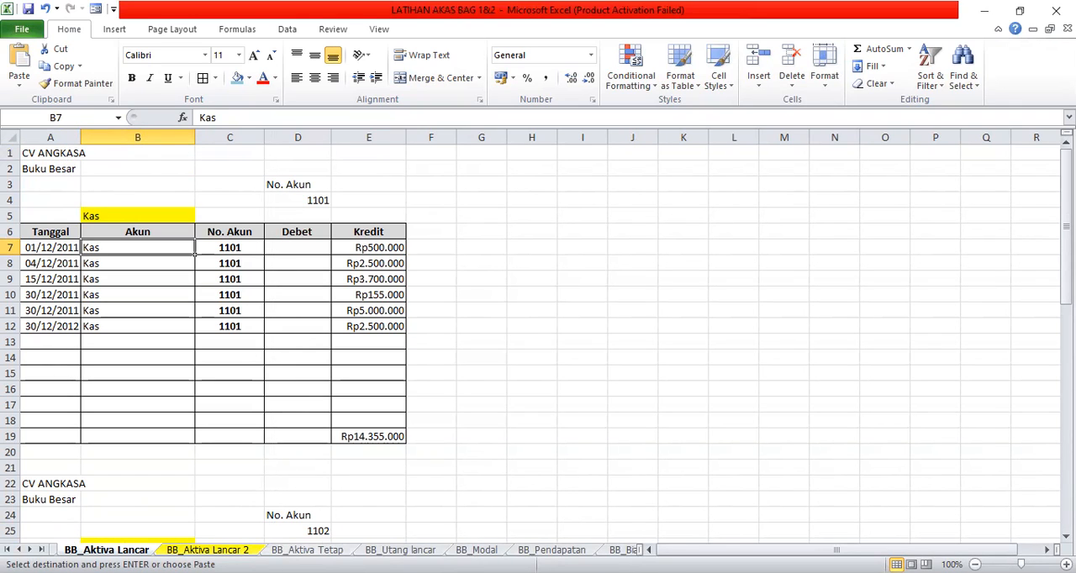
{"action": "key", "text": "ctrl+Page_Down"}
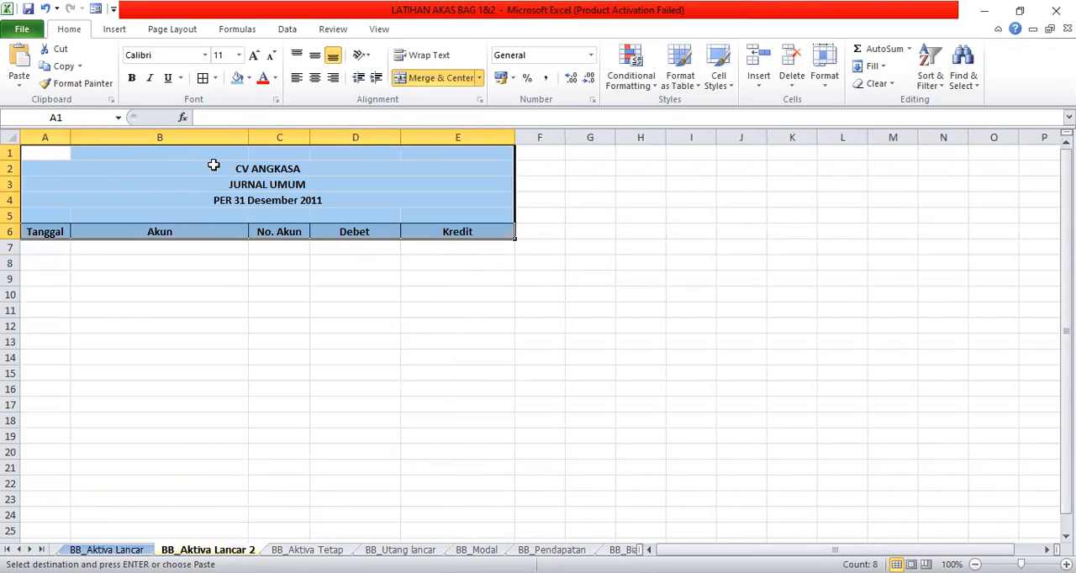
{"action": "left_click", "coordinate": [61, 149]}
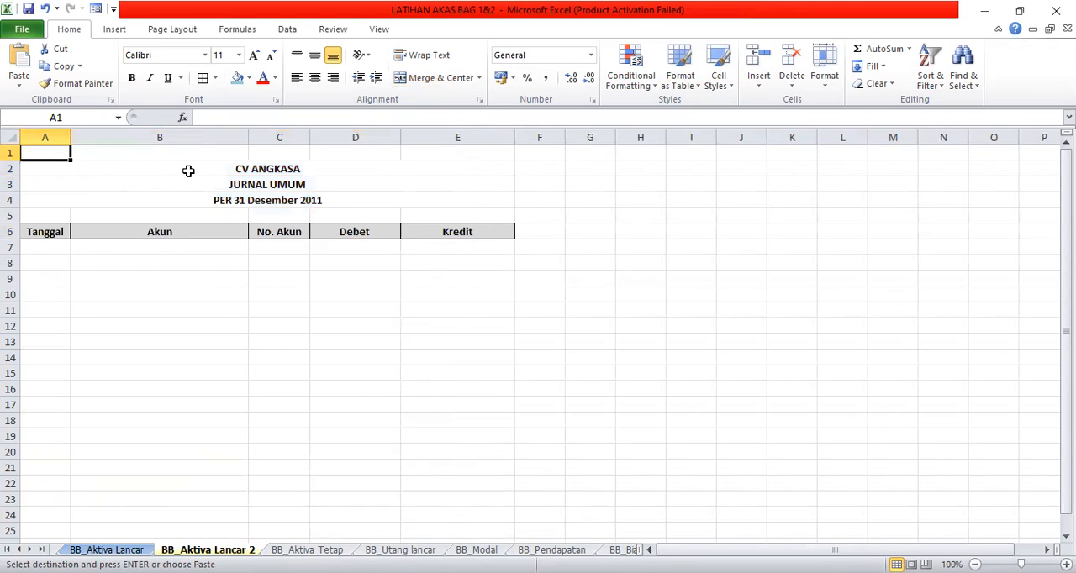
{"action": "type", "text": "CV ANGKASA"}
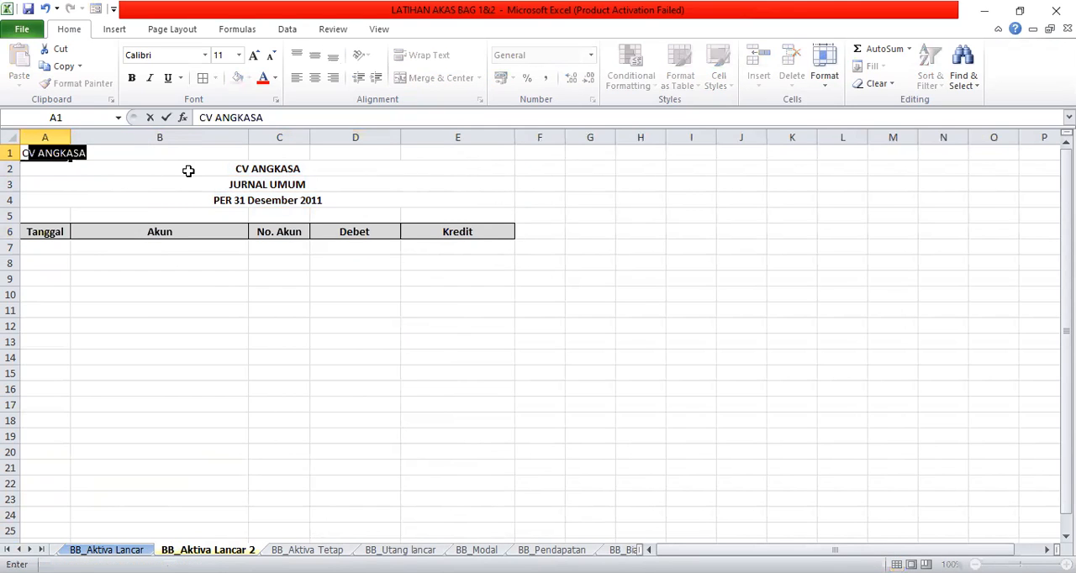
{"action": "key", "text": "Return"}
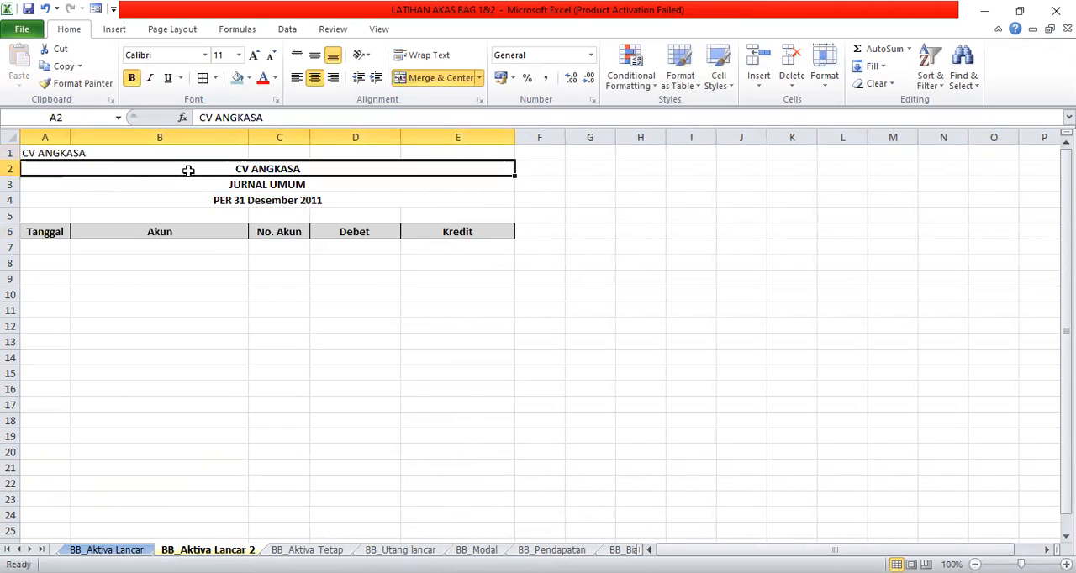
- Replace the company name in merged cell A2 with BUKU BESAR and left-align it
{"action": "type", "text": "BUKU BESRA"}
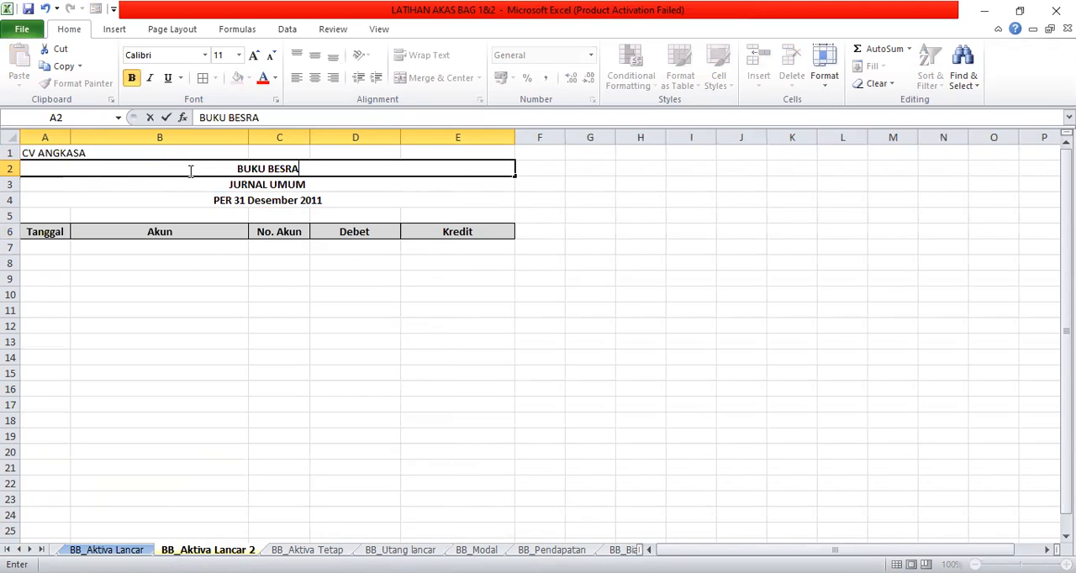
{"action": "key", "text": "BackSpace"}
{"action": "key", "text": "BackSpace"}
{"action": "type", "text": "AR"}
{"action": "key", "text": "Return"}
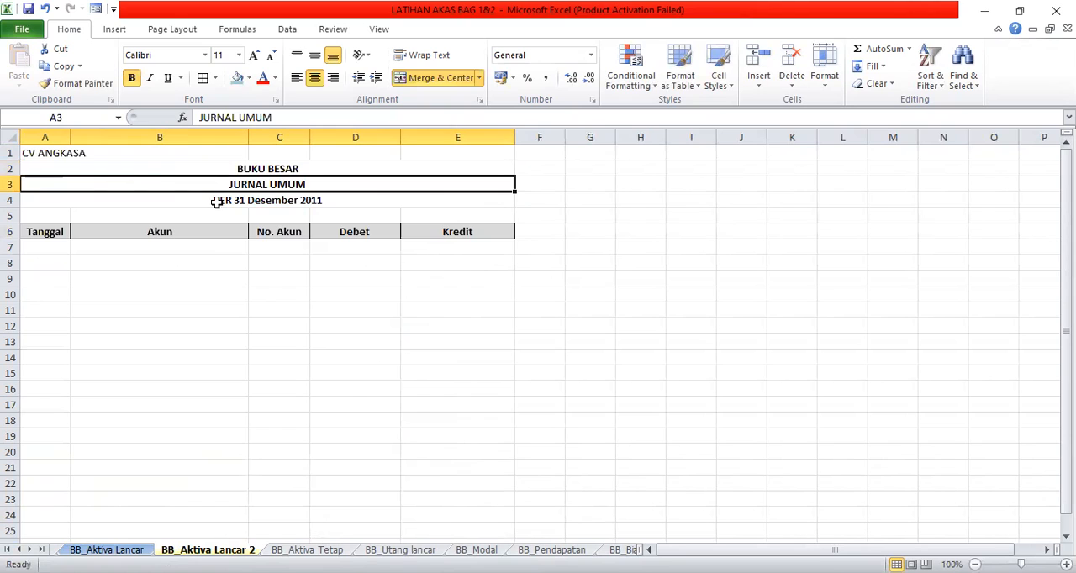
{"action": "left_click", "coordinate": [236, 169]}
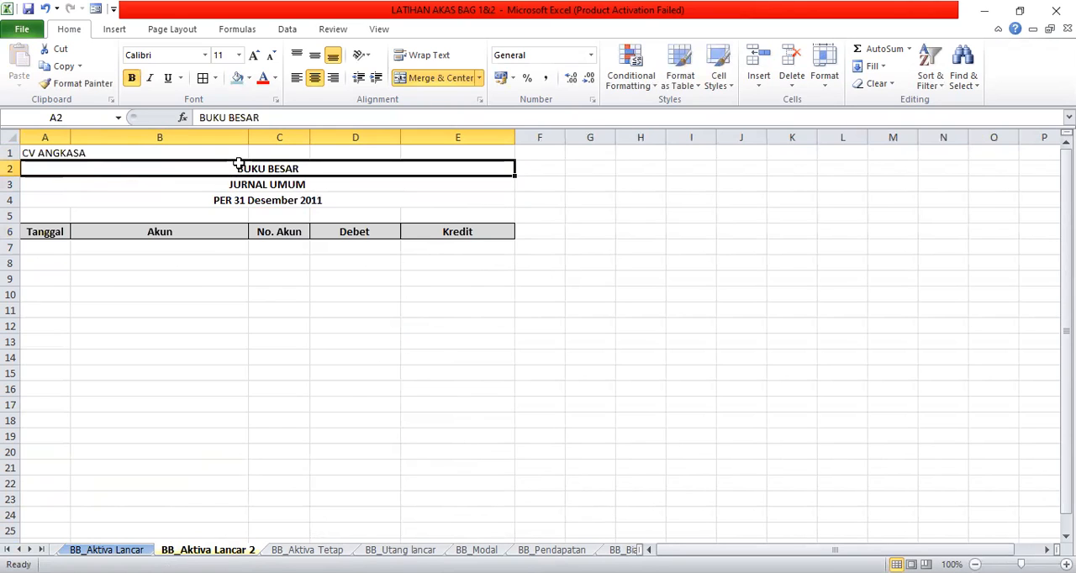
{"action": "left_click", "coordinate": [297, 78]}
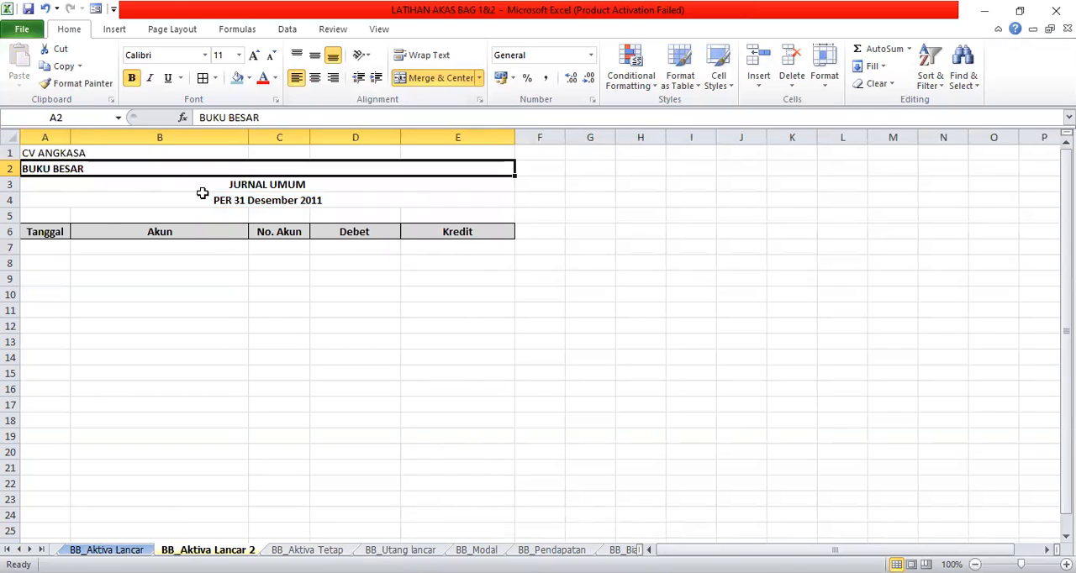
- Clear the JURNAL UMUM and PER 31 Desember 2011 headings and delete their rows 3 and 4
{"action": "left_click", "coordinate": [262, 189]}
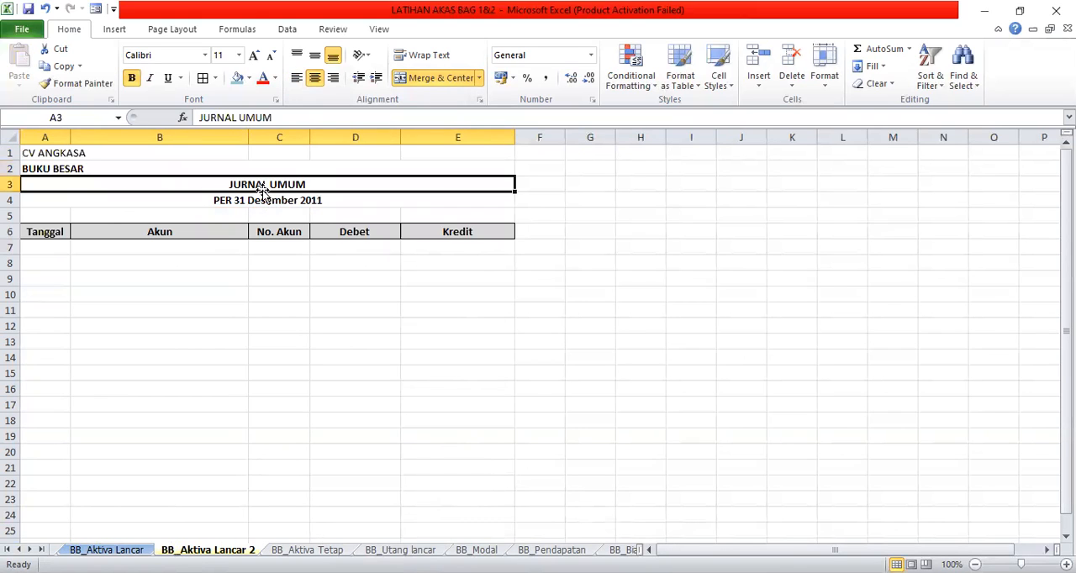
{"action": "key", "text": "Delete"}
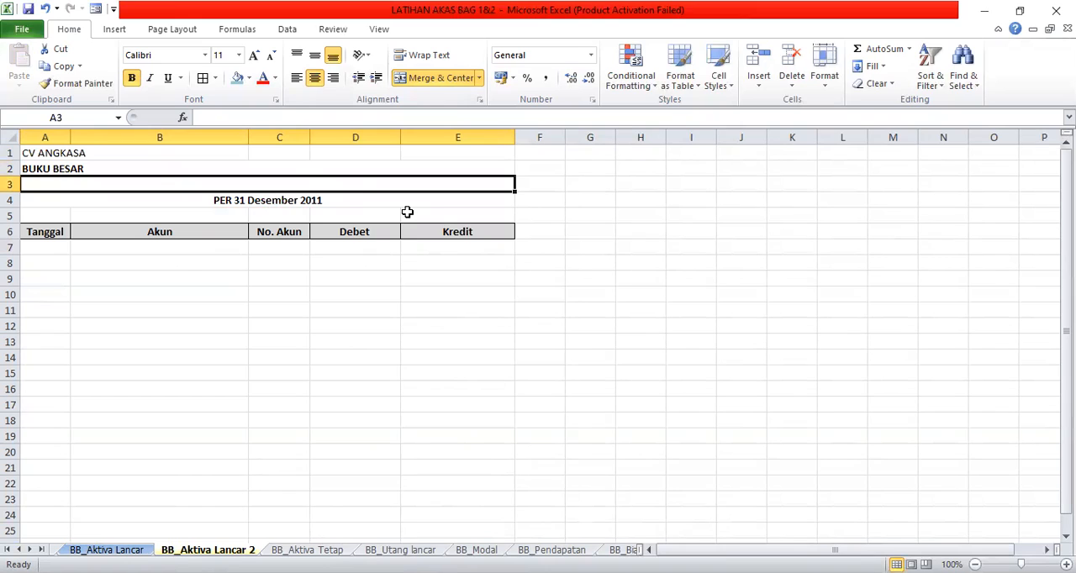
{"action": "left_click", "coordinate": [313, 201]}
{"action": "key", "text": "Delete"}
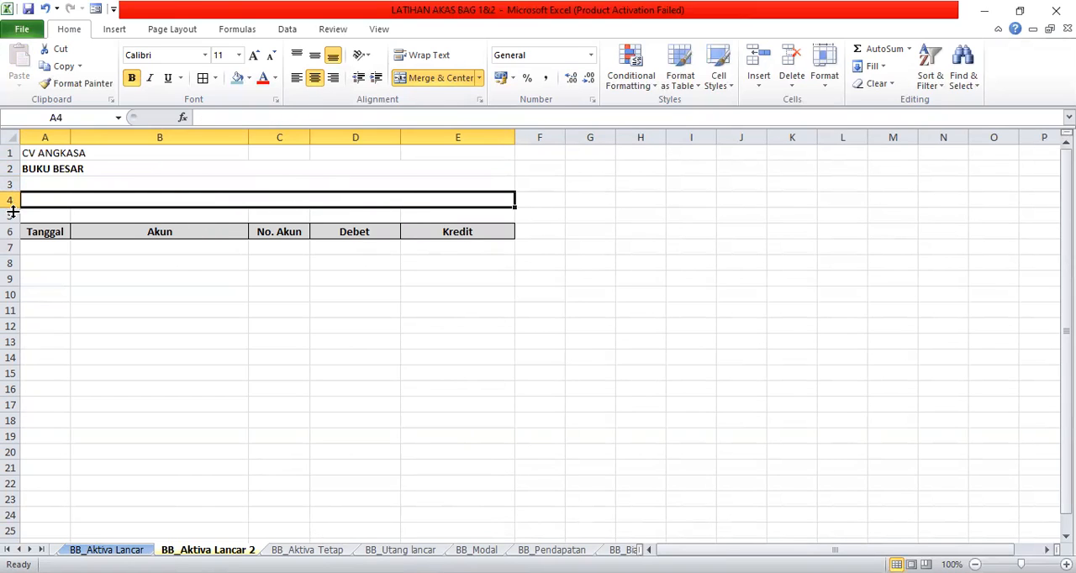
{"action": "left_click", "coordinate": [12, 184]}
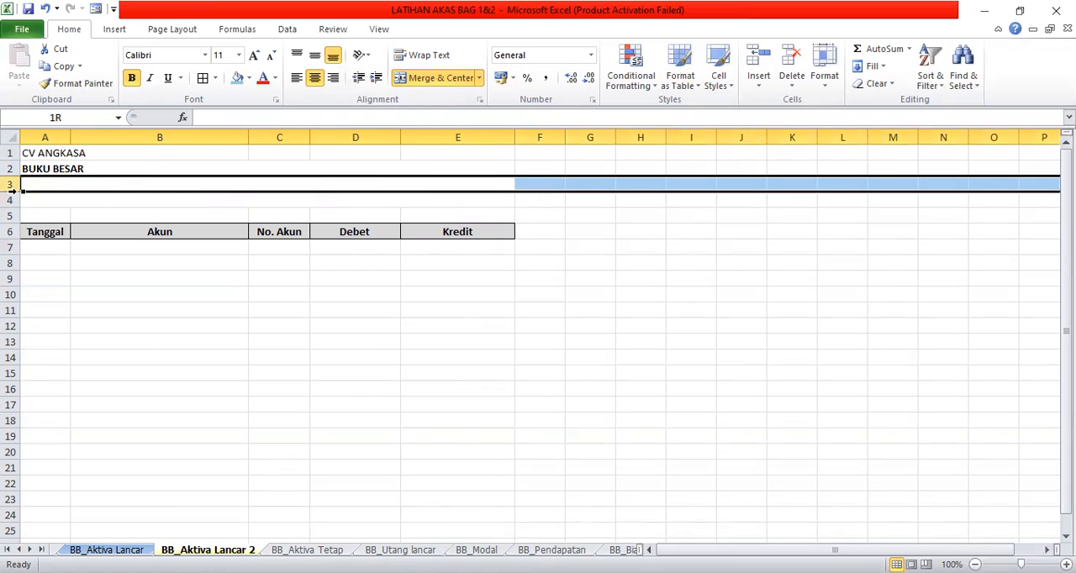
{"action": "left_click_drag", "start_coordinate": [12, 192], "coordinate": [132, 193]}
{"action": "right_click", "coordinate": [224, 194]}
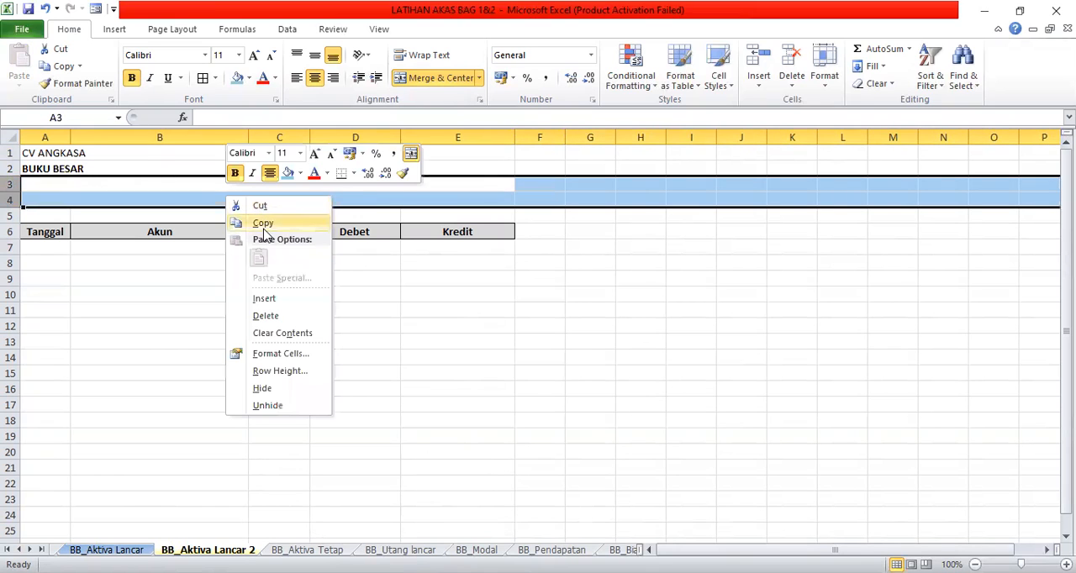
{"action": "left_click", "coordinate": [265, 315]}
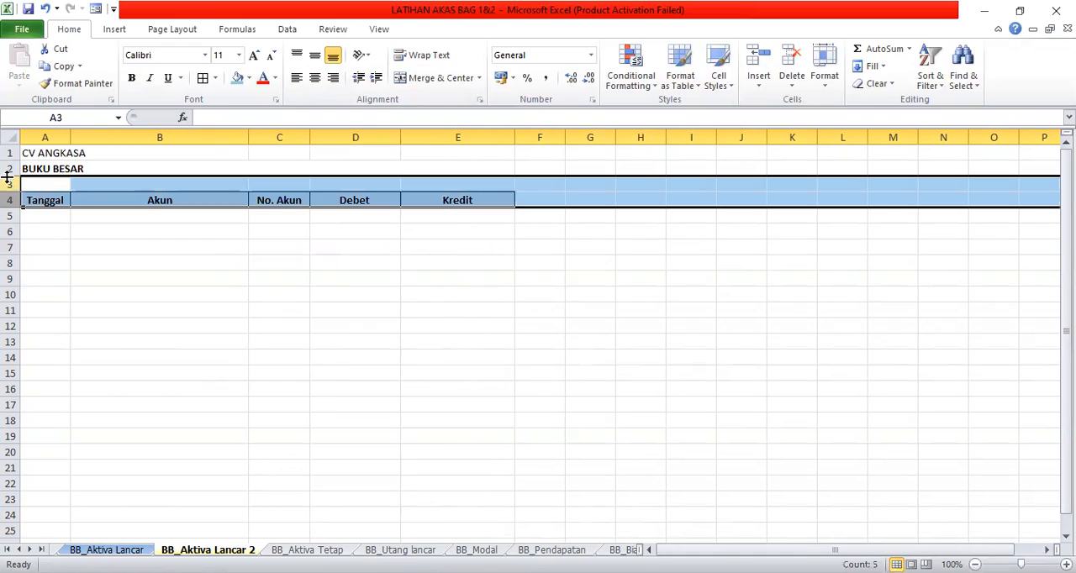
- Insert two blank rows at row 3, between the BUKU BESAR title and the table header
{"action": "left_click", "coordinate": [12, 184]}
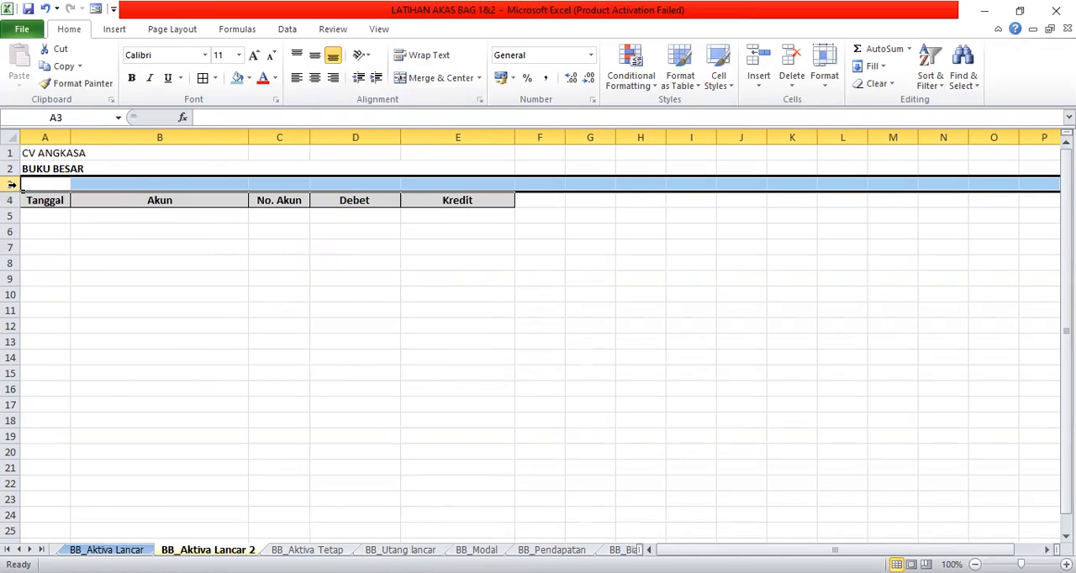
{"action": "right_click", "coordinate": [11, 185]}
{"action": "left_click", "coordinate": [53, 289]}
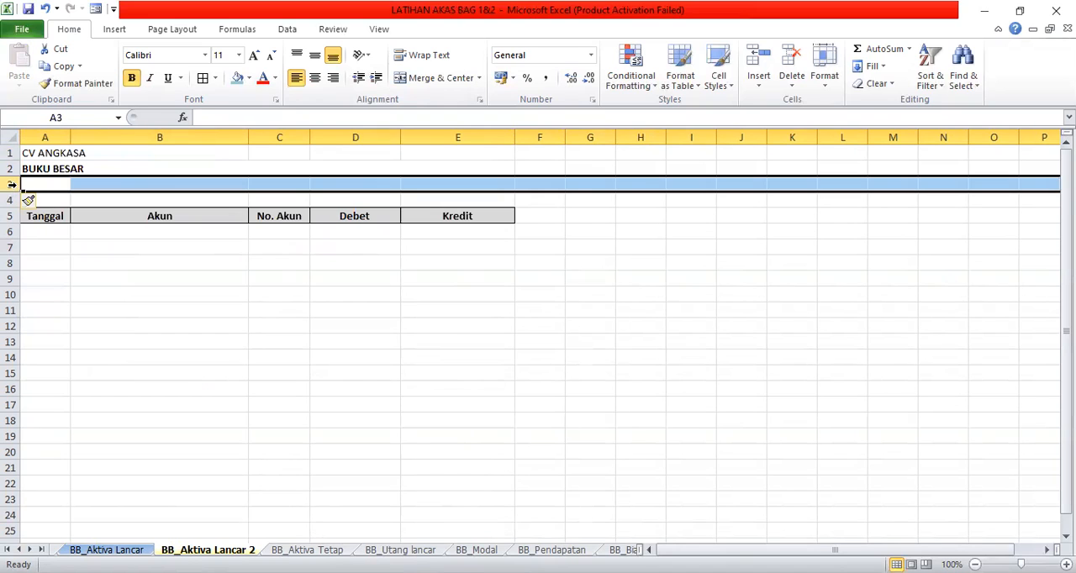
{"action": "right_click", "coordinate": [86, 188]}
{"action": "left_click", "coordinate": [128, 293]}
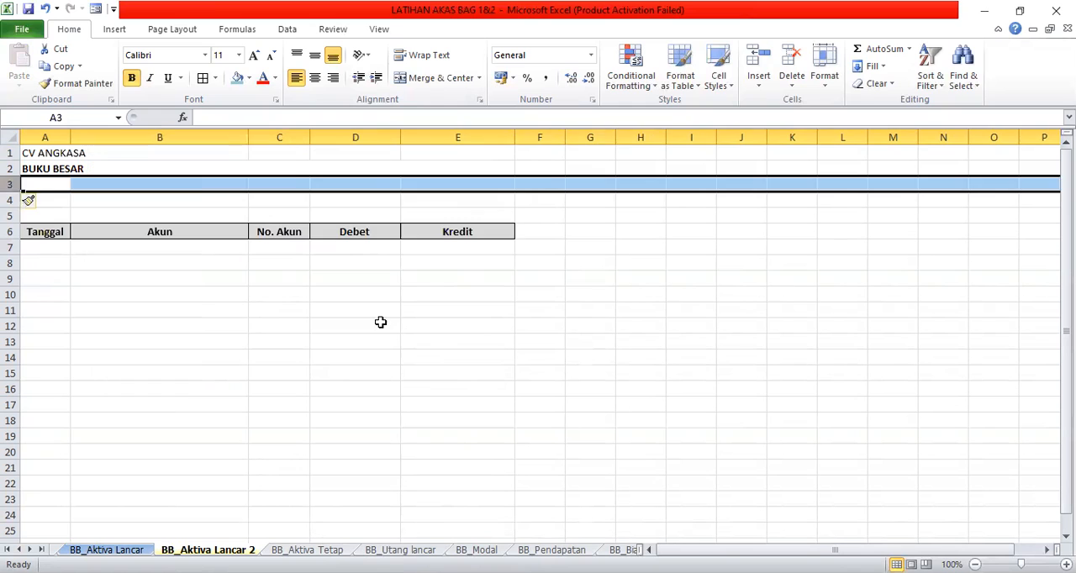
{"action": "left_click", "coordinate": [379, 322]}
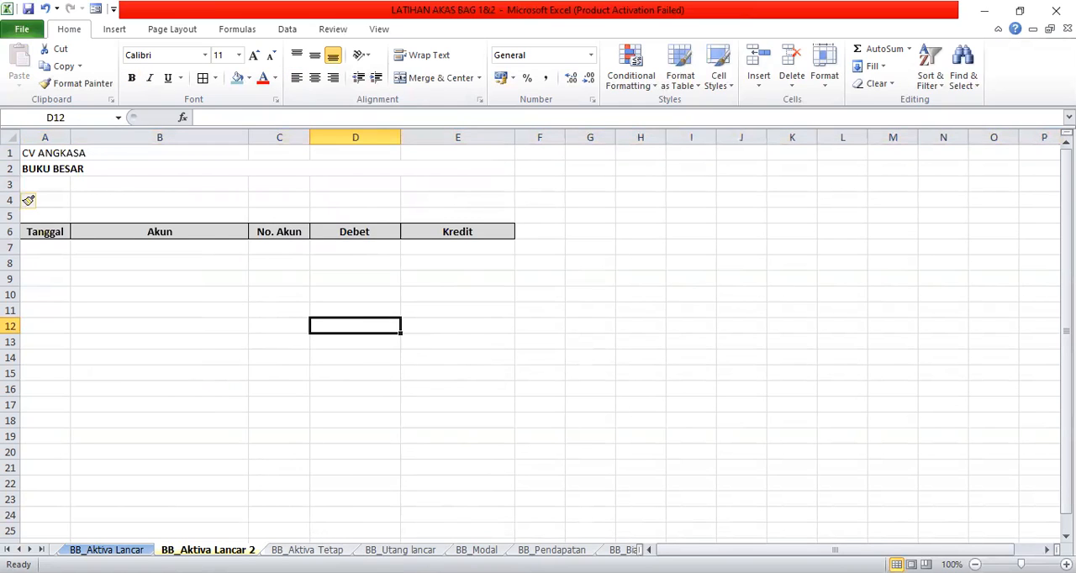
- Copy the No. Akun label and 1101 from D3:D4 of BB_Aktiva Lancar to D3 of BB_Aktiva Lancar 2
{"action": "left_click", "coordinate": [106, 549]}
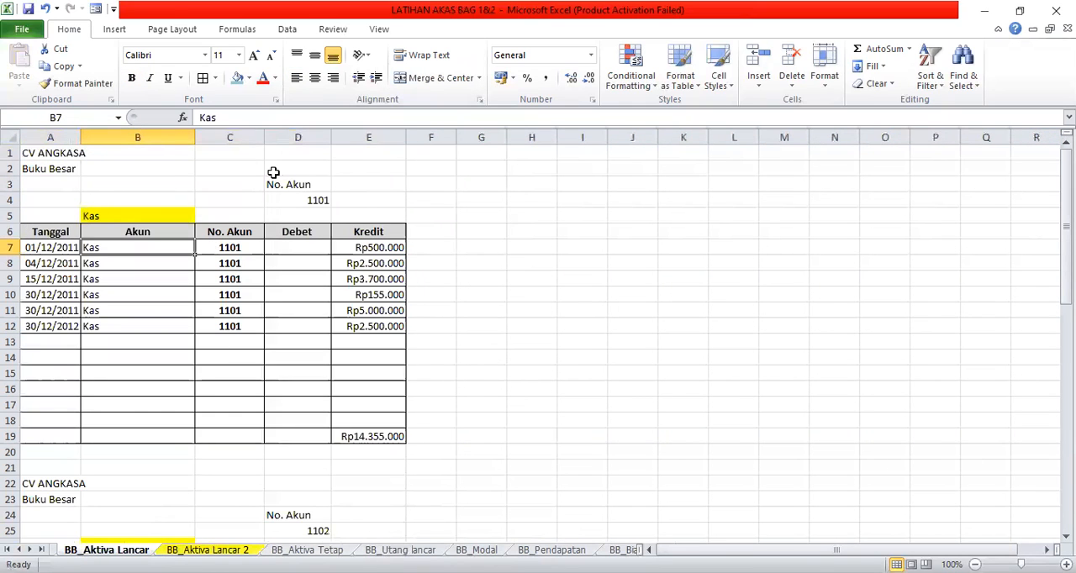
{"action": "left_click_drag", "start_coordinate": [287, 184], "coordinate": [289, 200]}
{"action": "left_click", "coordinate": [61, 67]}
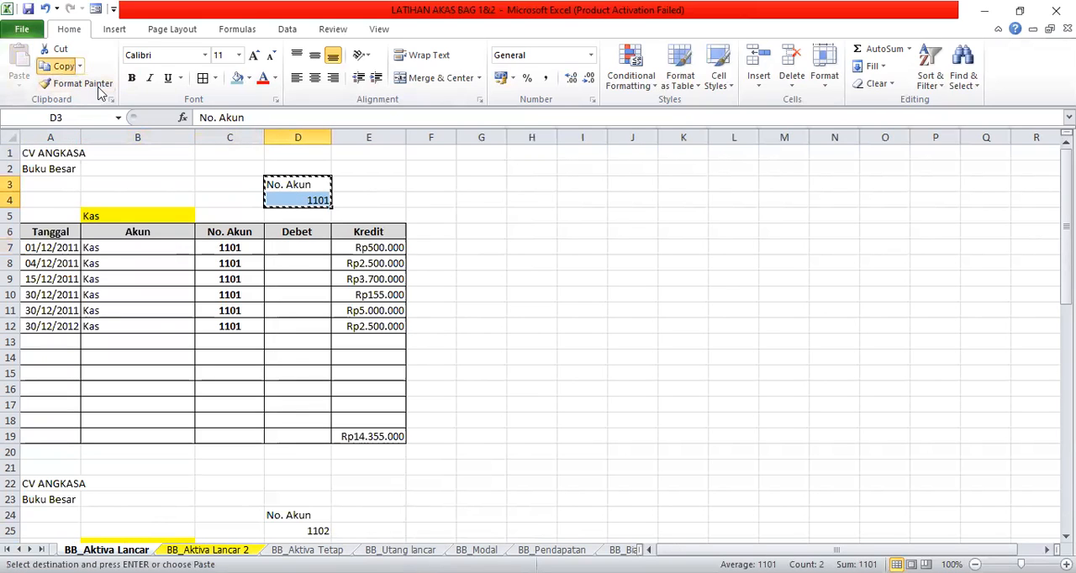
{"action": "left_click", "coordinate": [206, 550]}
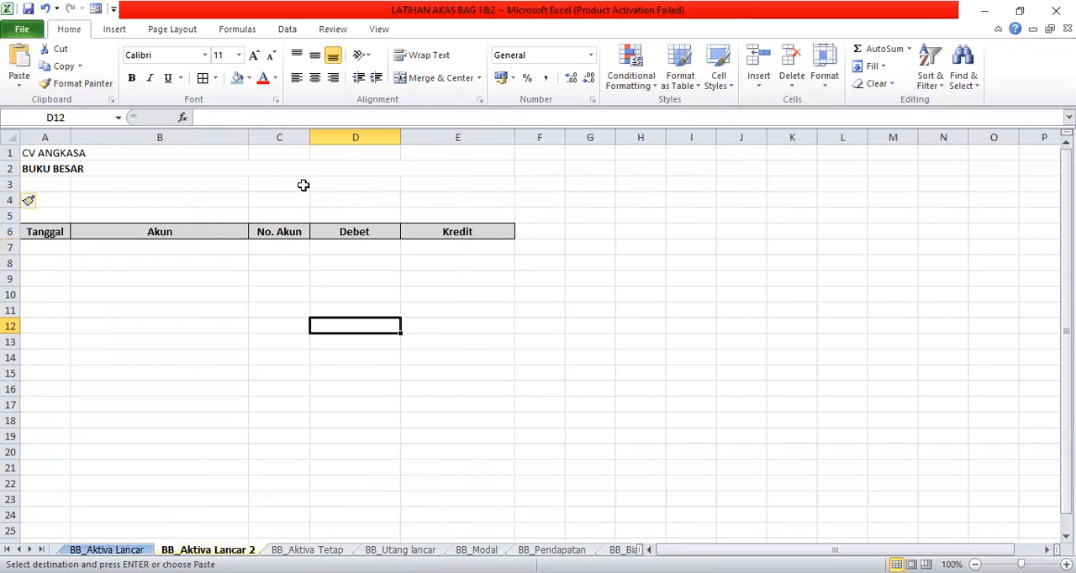
{"action": "left_click", "coordinate": [106, 549]}
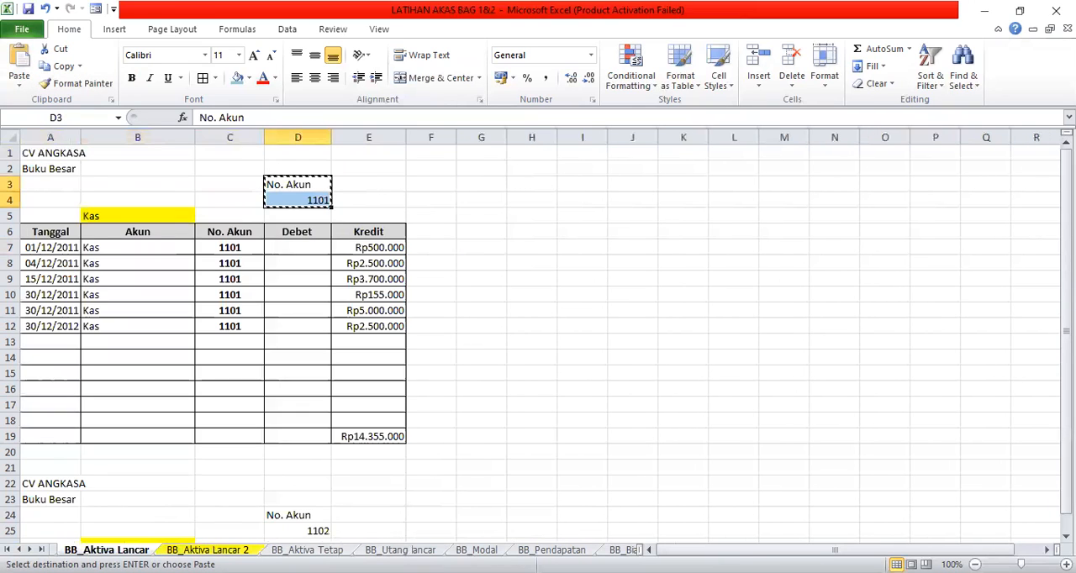
{"action": "left_click", "coordinate": [207, 549]}
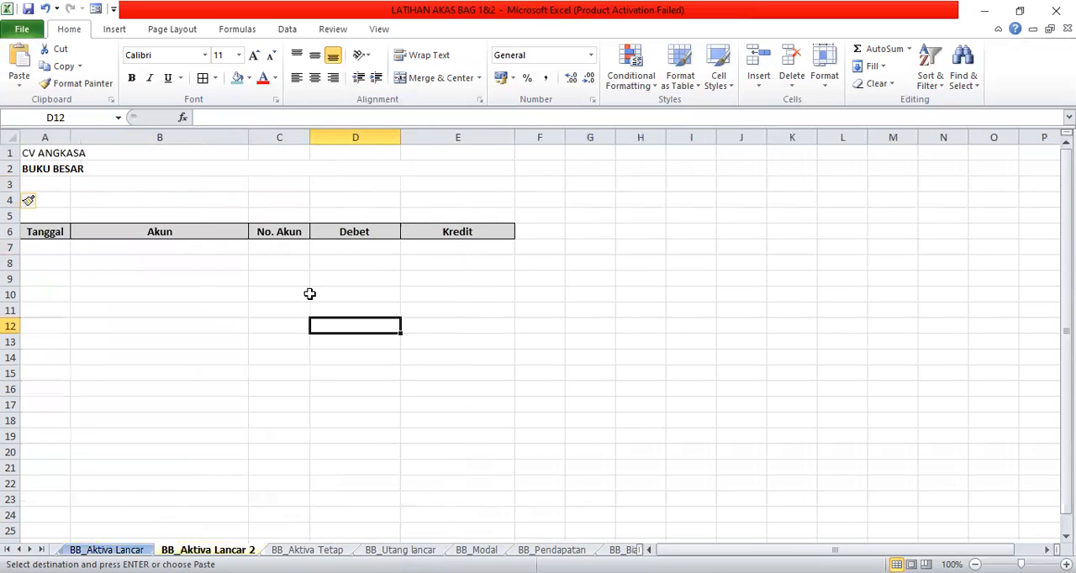
{"action": "left_click", "coordinate": [369, 183]}
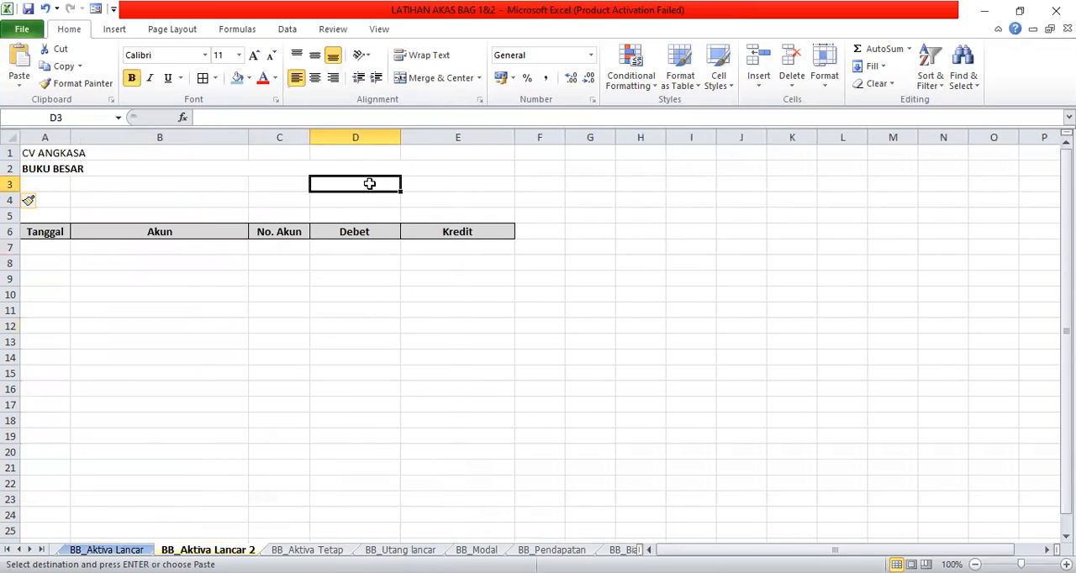
{"action": "right_click", "coordinate": [369, 183]}
{"action": "left_click", "coordinate": [402, 247]}
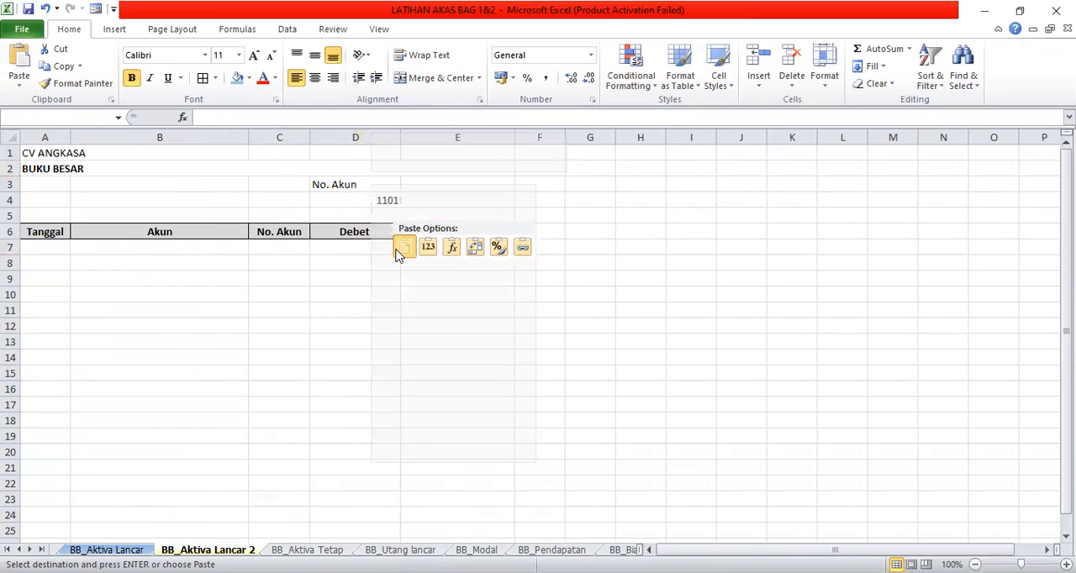
- Start a VLOOKUP function in cell B5 with the account number in D4 as the lookup value
{"action": "left_click", "coordinate": [205, 215]}
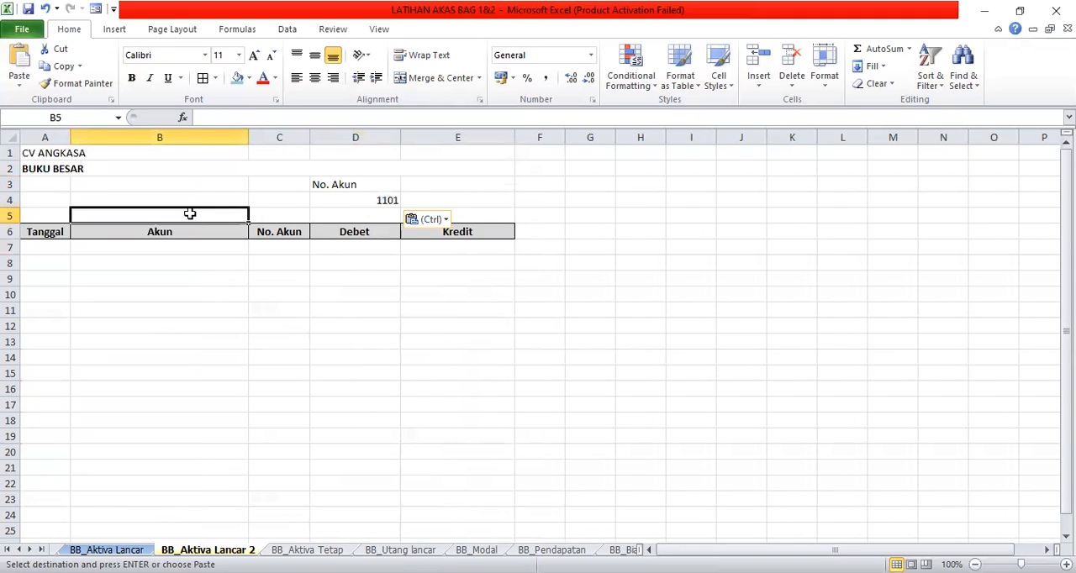
{"action": "left_click", "coordinate": [363, 199]}
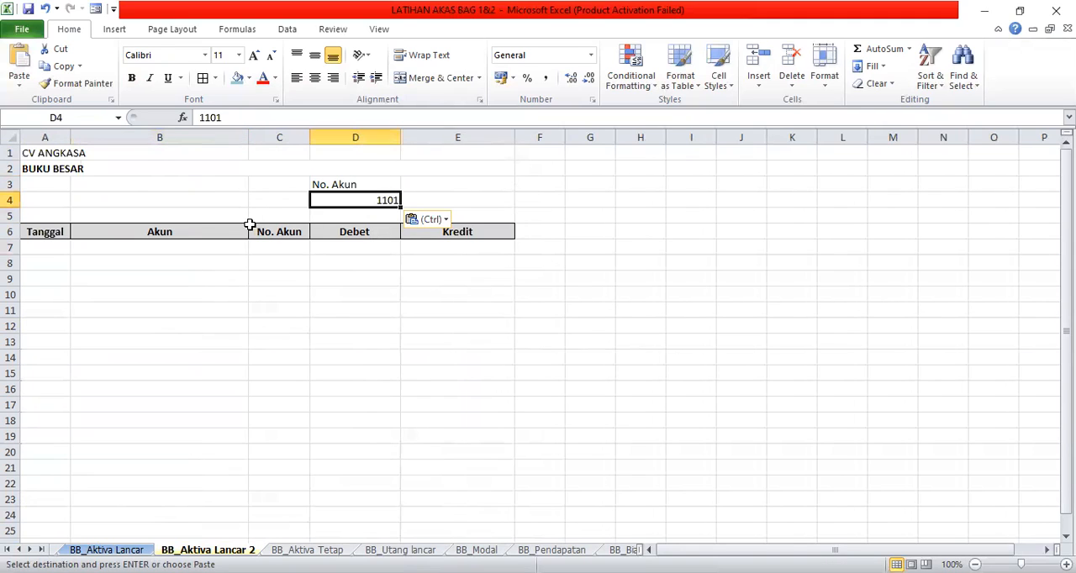
{"action": "left_click", "coordinate": [197, 215]}
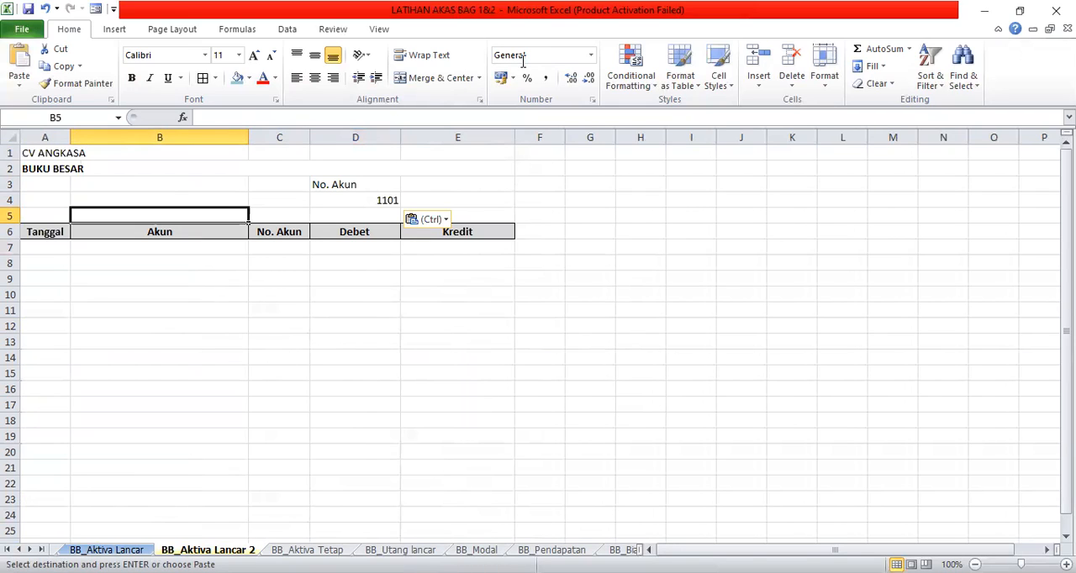
{"action": "left_click", "coordinate": [223, 32]}
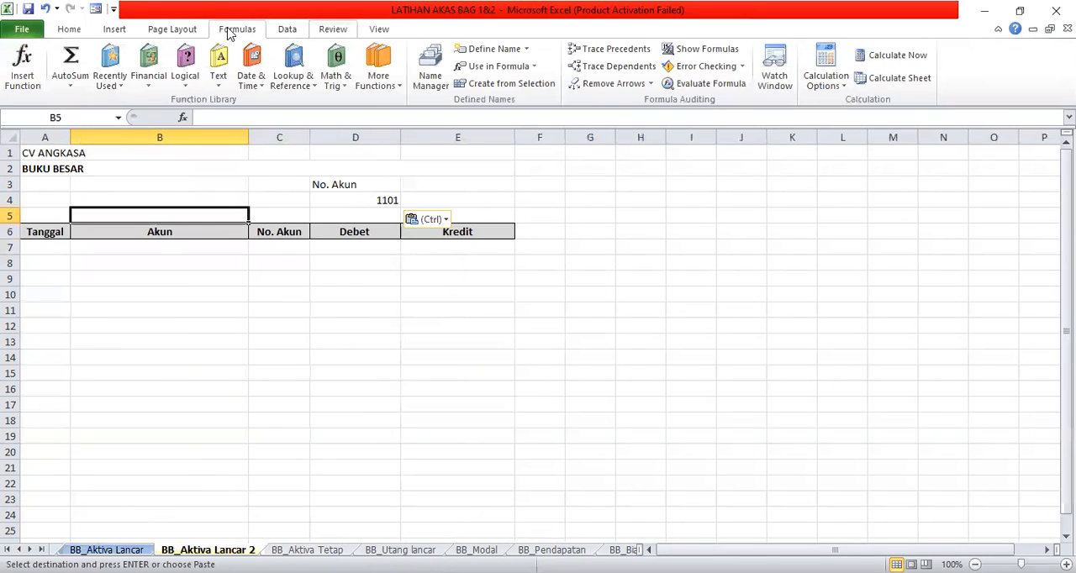
{"action": "left_click", "coordinate": [291, 77]}
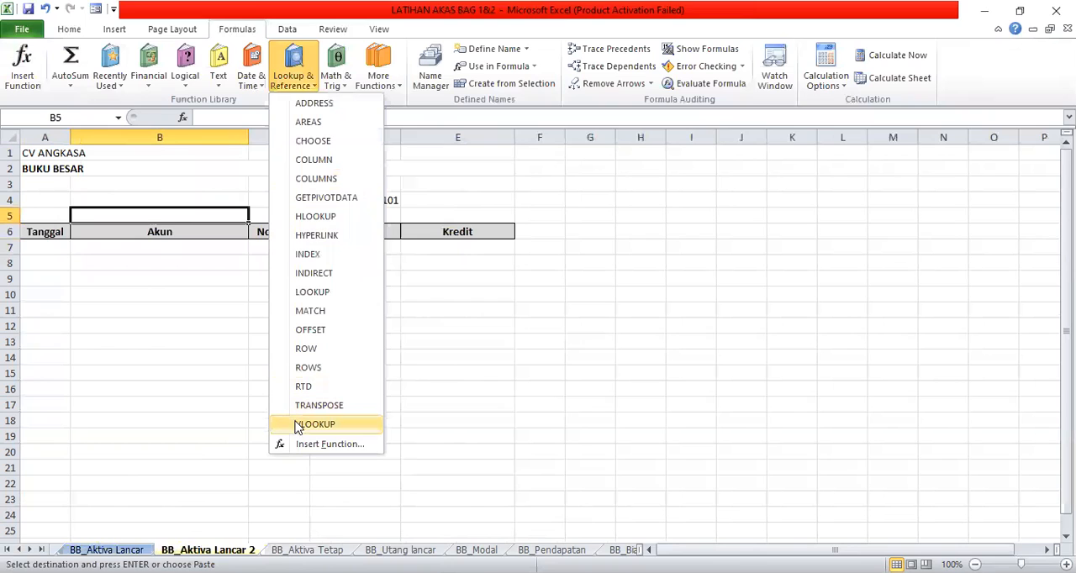
{"action": "left_click", "coordinate": [299, 426]}
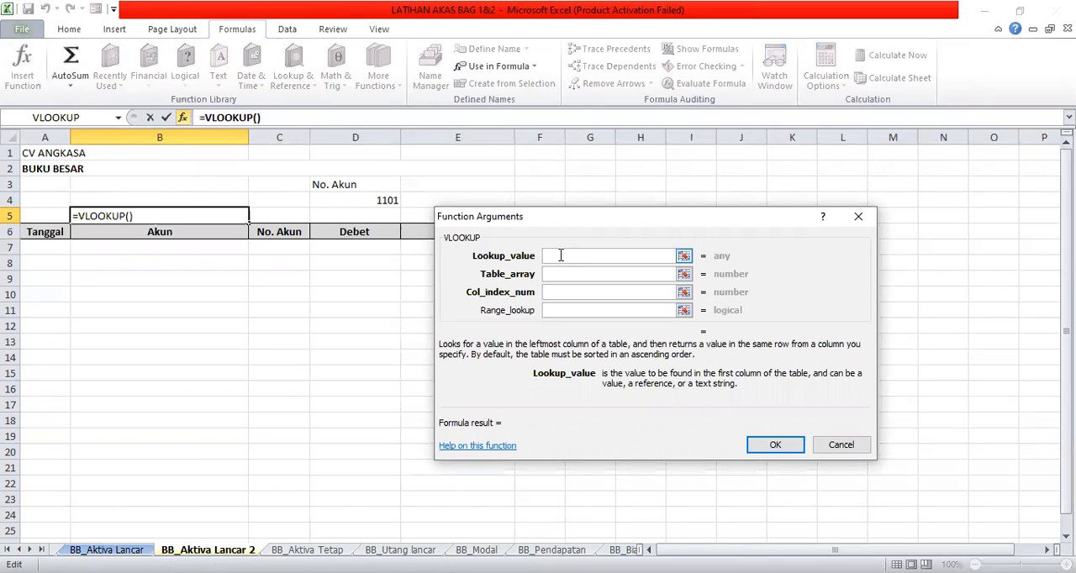
{"action": "left_click", "coordinate": [333, 200]}
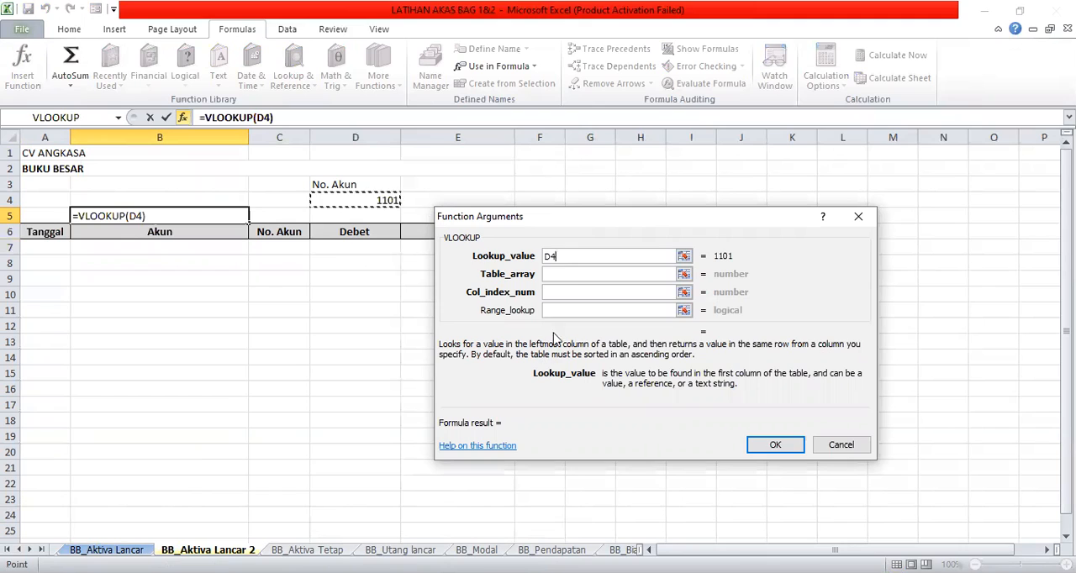
- Set the VLOOKUP table array to the account list on DAFTAR AKUN as the absolute range $B$4:$C$25
{"action": "left_click", "coordinate": [567, 275]}
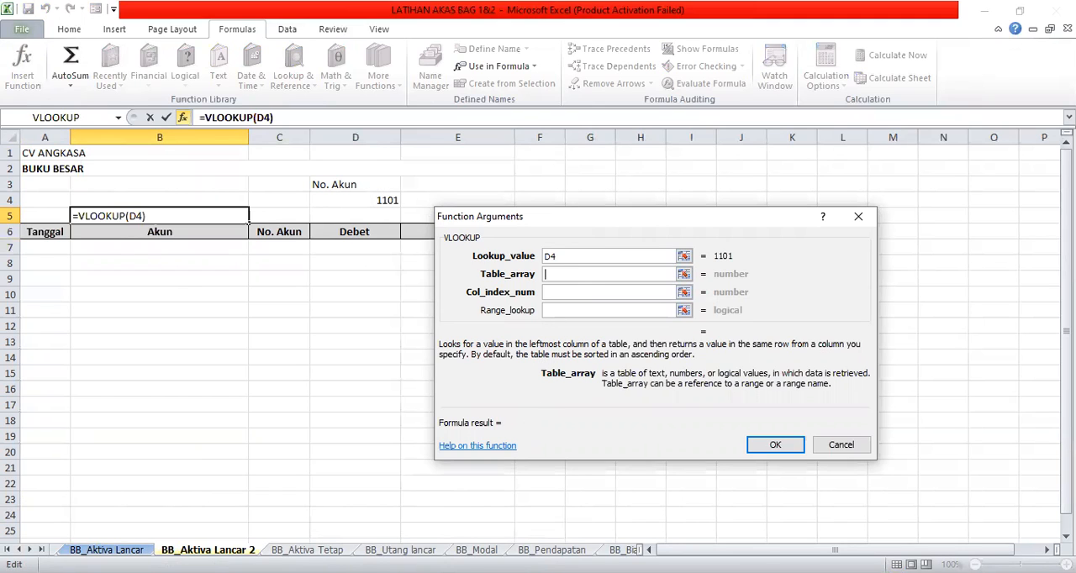
{"action": "left_click", "coordinate": [19, 550]}
{"action": "left_click", "coordinate": [18, 549]}
{"action": "left_click", "coordinate": [19, 550]}
{"action": "left_click", "coordinate": [19, 550]}
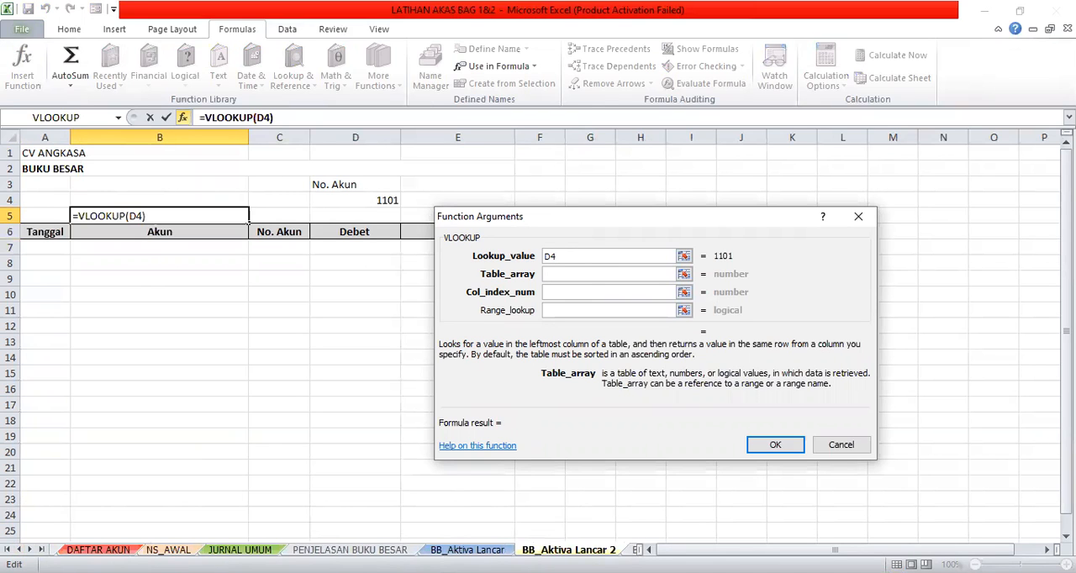
{"action": "left_click", "coordinate": [99, 549]}
{"action": "left_click_drag", "start_coordinate": [90, 186], "coordinate": [210, 515]}
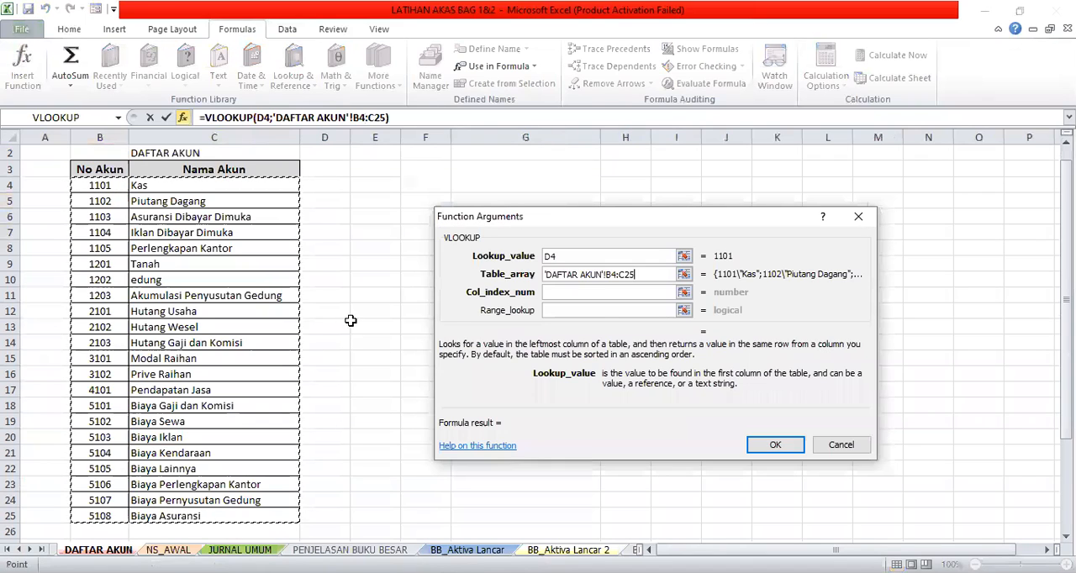
{"action": "left_click", "coordinate": [605, 274]}
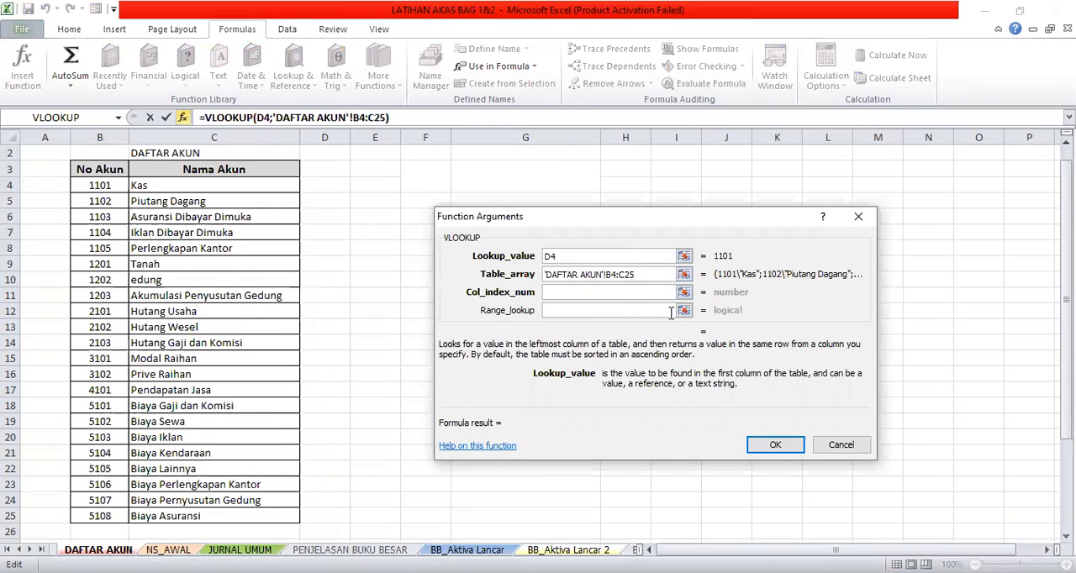
{"action": "type", "text": "$B"}
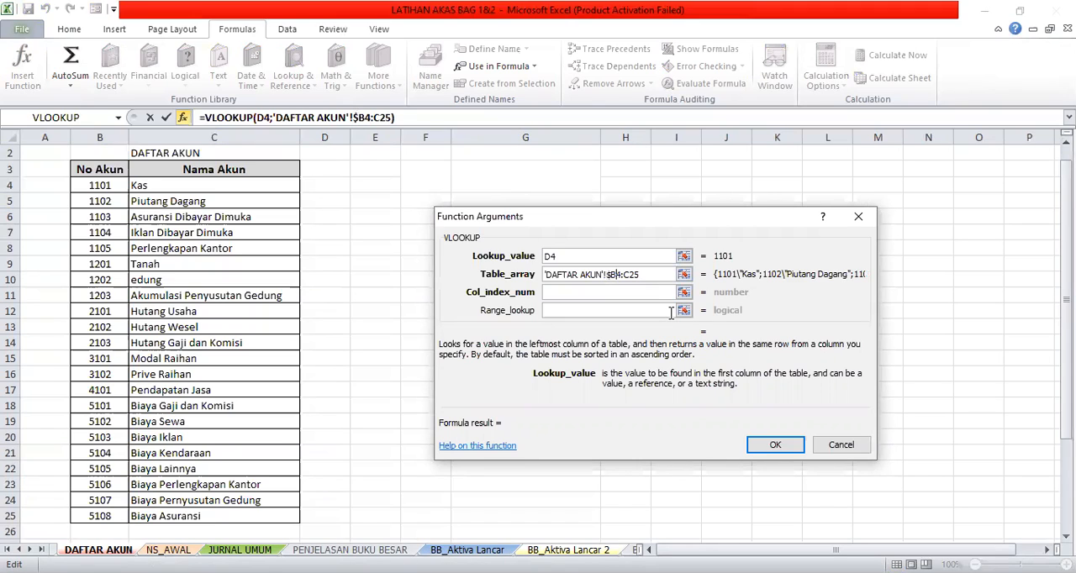
{"action": "type", "text": "$4:$C"}
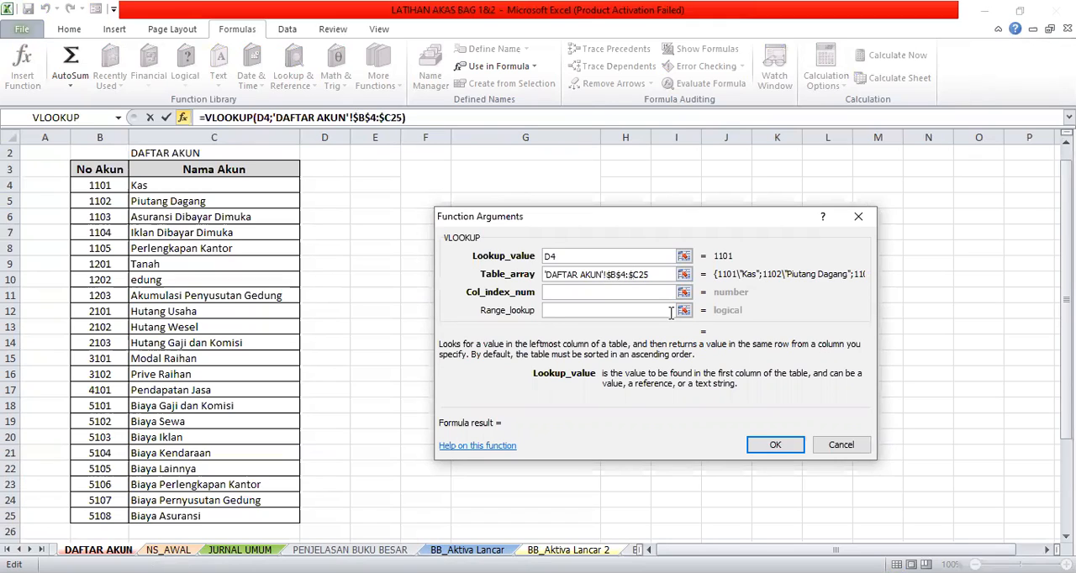
{"action": "type", "text": "$"}
- Complete the VLOOKUP with column index 2 and range lookup FALSE, and check B5's result against the account number in D4
{"action": "left_click", "coordinate": [577, 293]}
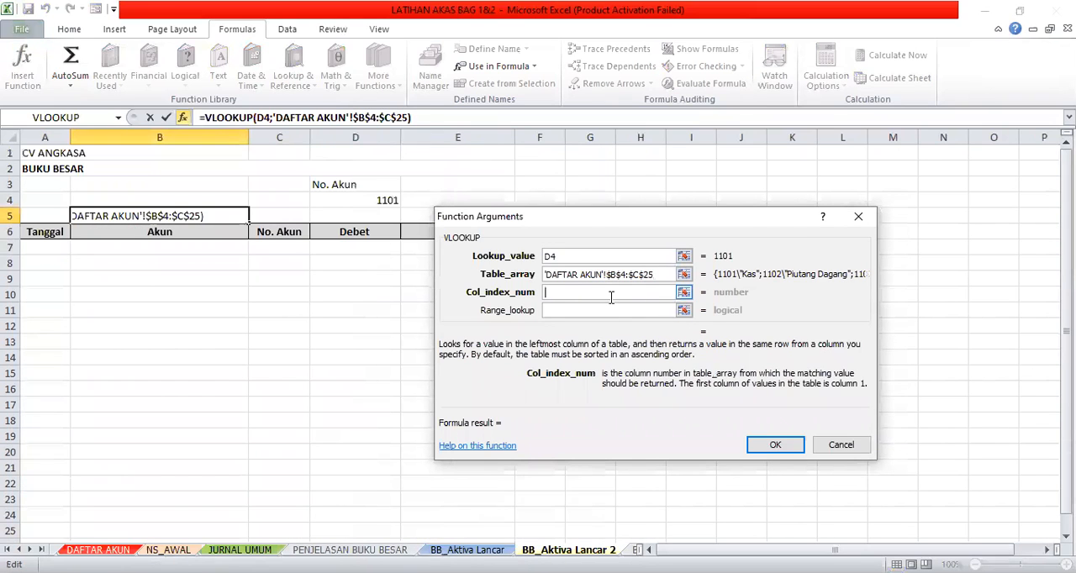
{"action": "type", "text": "2"}
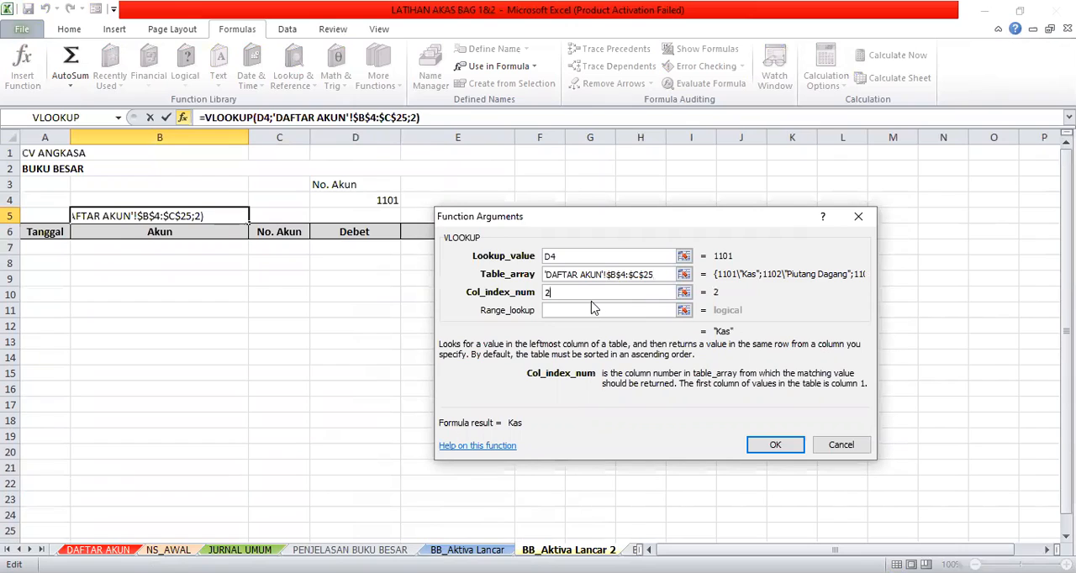
{"action": "left_click", "coordinate": [569, 310]}
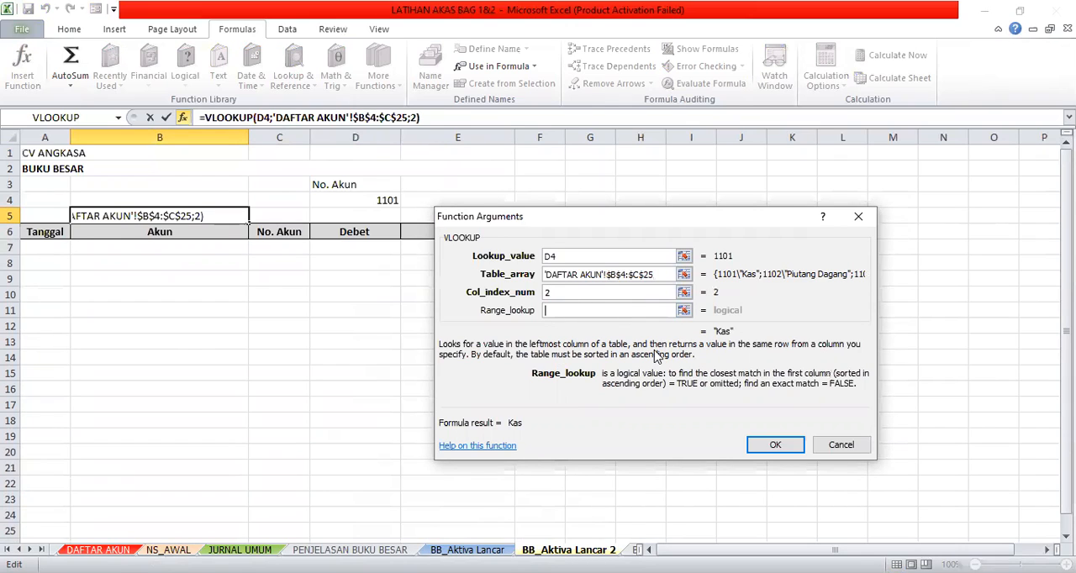
{"action": "type", "text": "FALSE"}
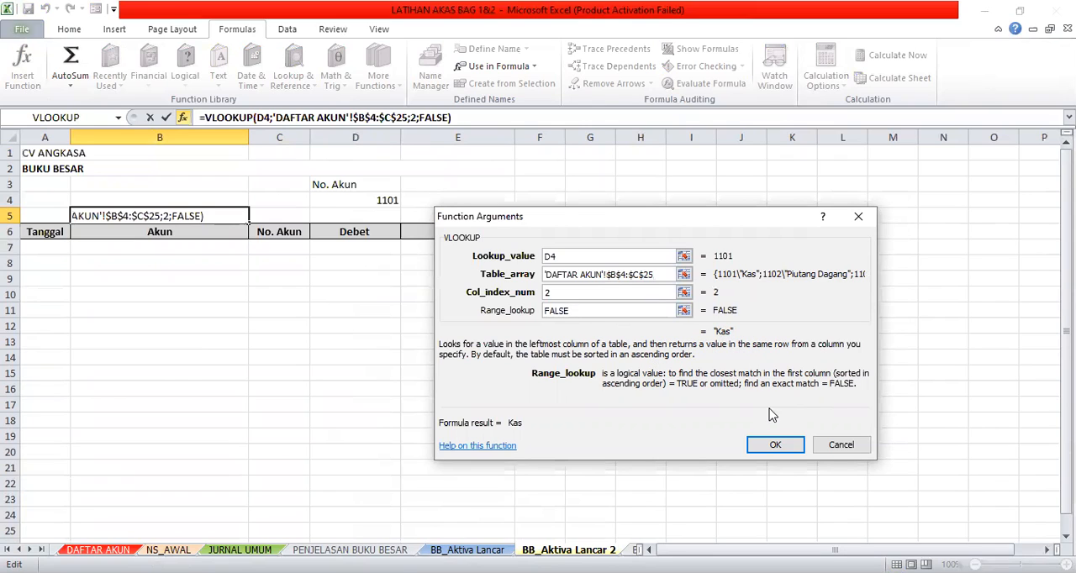
{"action": "left_click", "coordinate": [776, 448]}
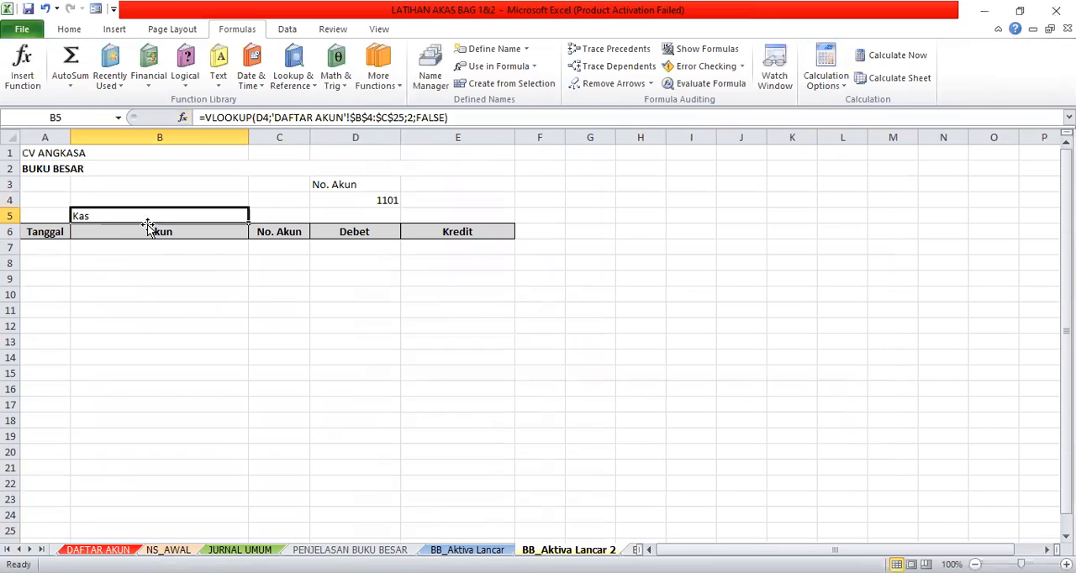
{"action": "left_click", "coordinate": [389, 204]}
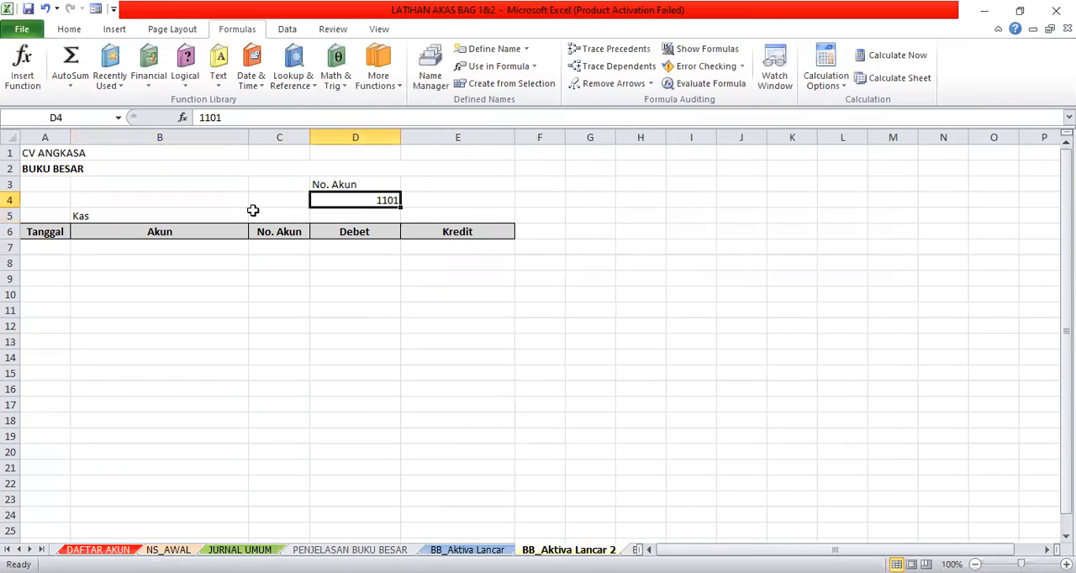
{"action": "left_click", "coordinate": [220, 220]}
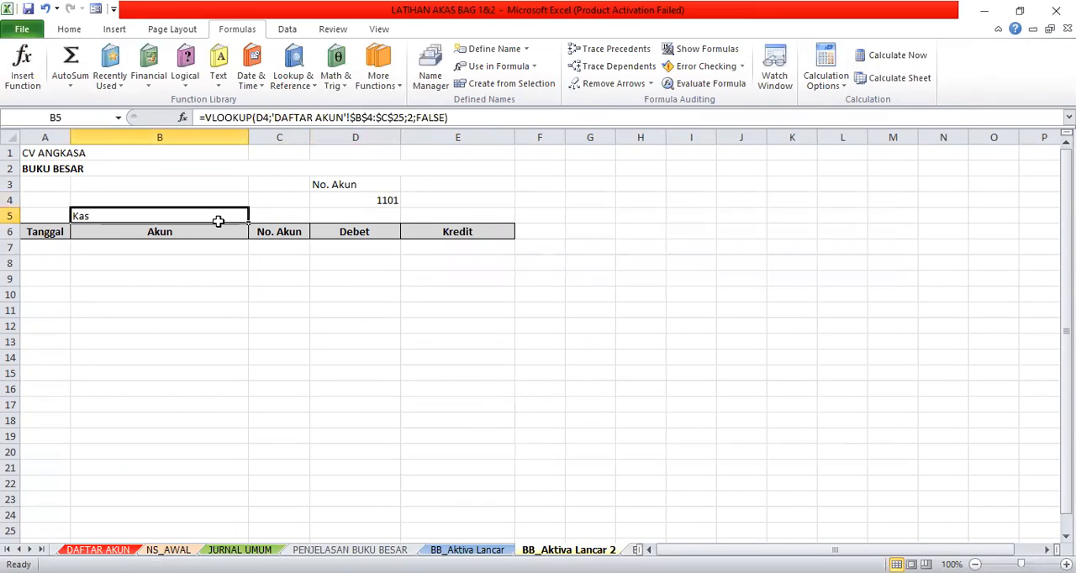
{"action": "left_click", "coordinate": [364, 201]}
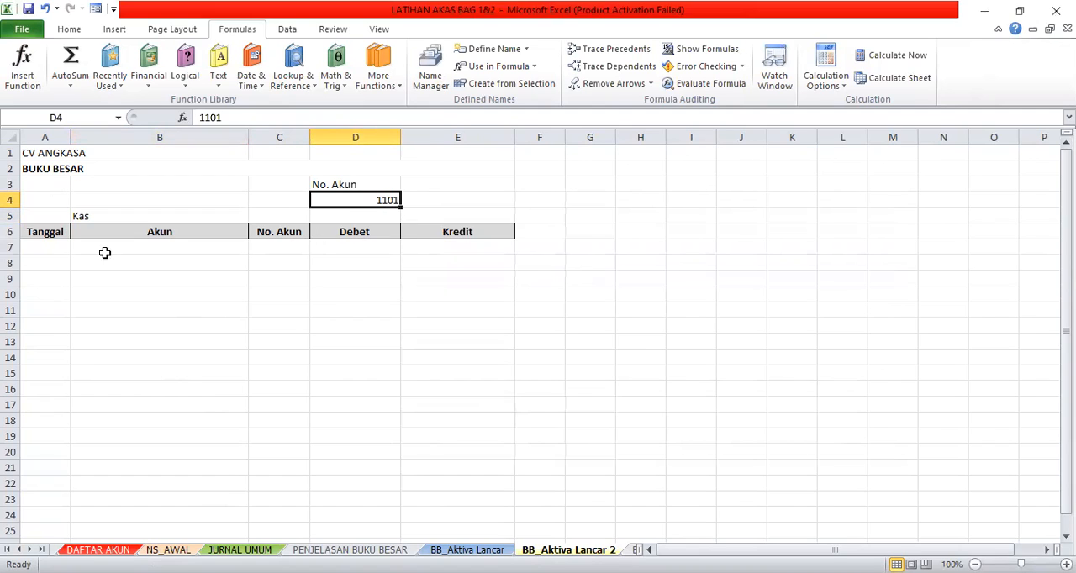
{"action": "left_click", "coordinate": [81, 216]}
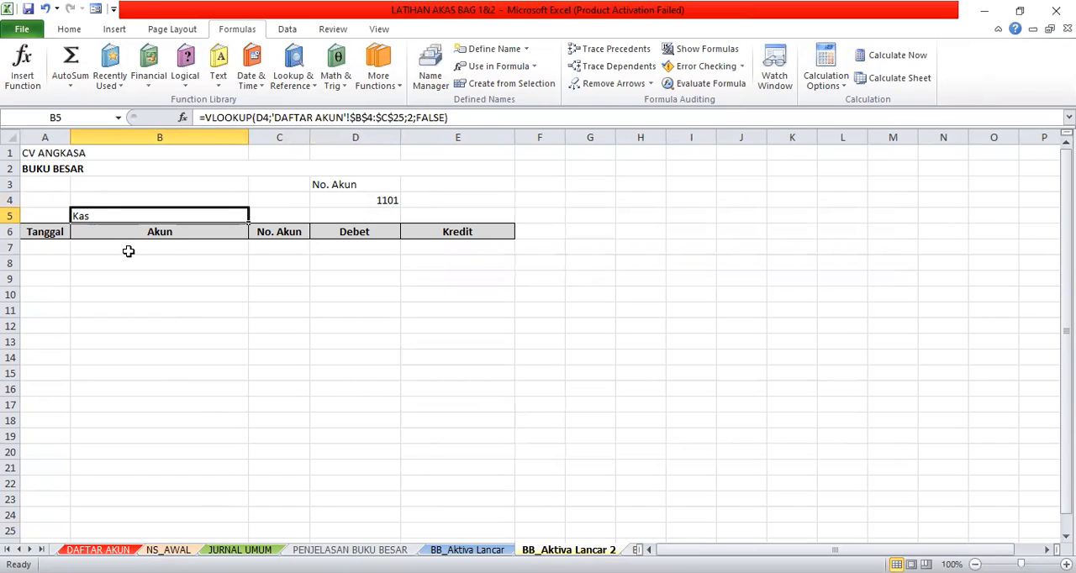
- Start an Advanced Filter from cell B7 with the first row used as labels, and choose copying results to another location
{"action": "left_click", "coordinate": [128, 251]}
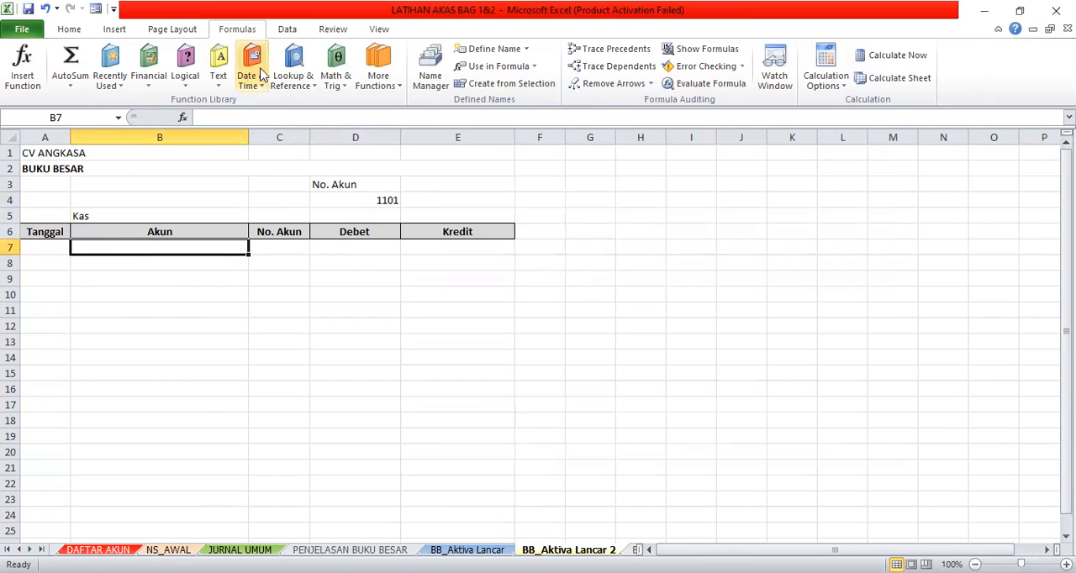
{"action": "left_click", "coordinate": [285, 30]}
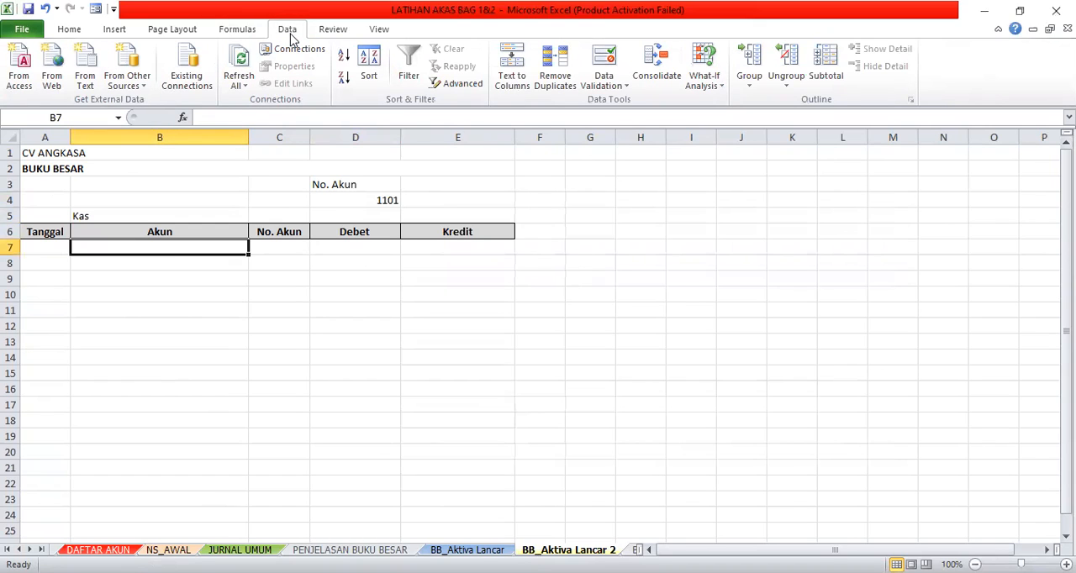
{"action": "left_click", "coordinate": [455, 84]}
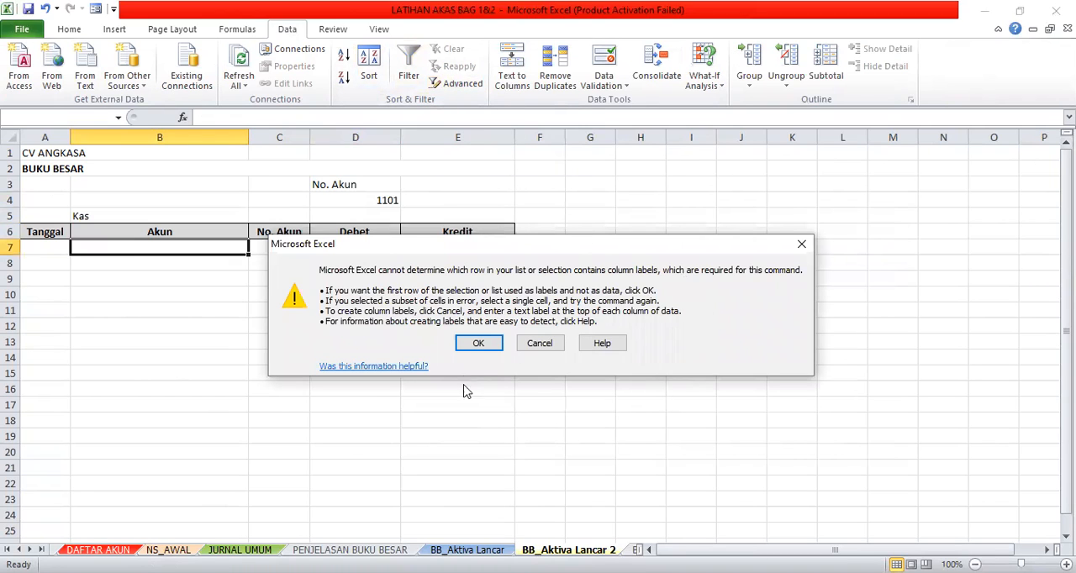
{"action": "left_click", "coordinate": [478, 343]}
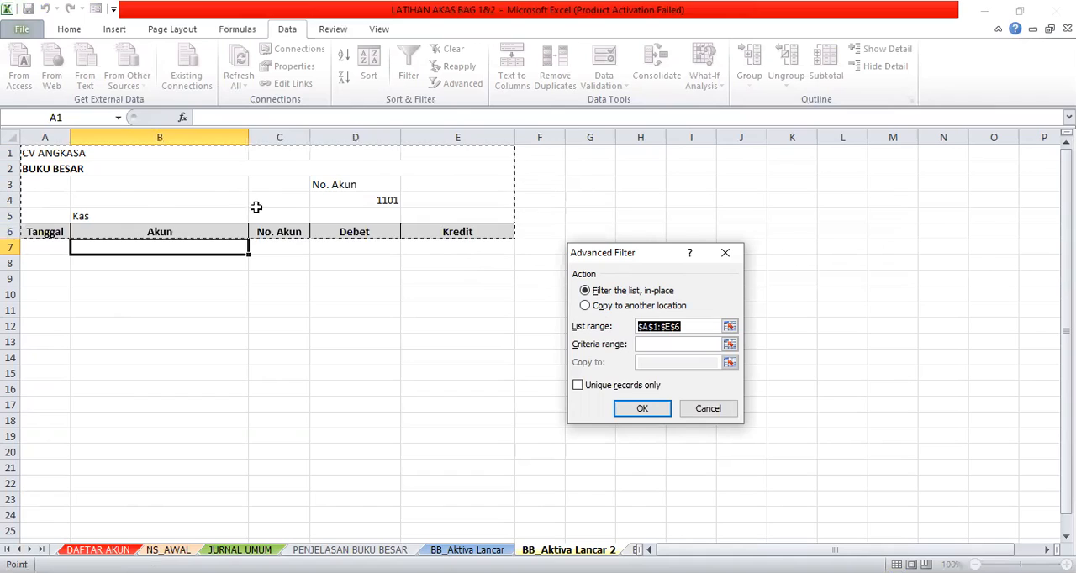
{"action": "left_click", "coordinate": [586, 307]}
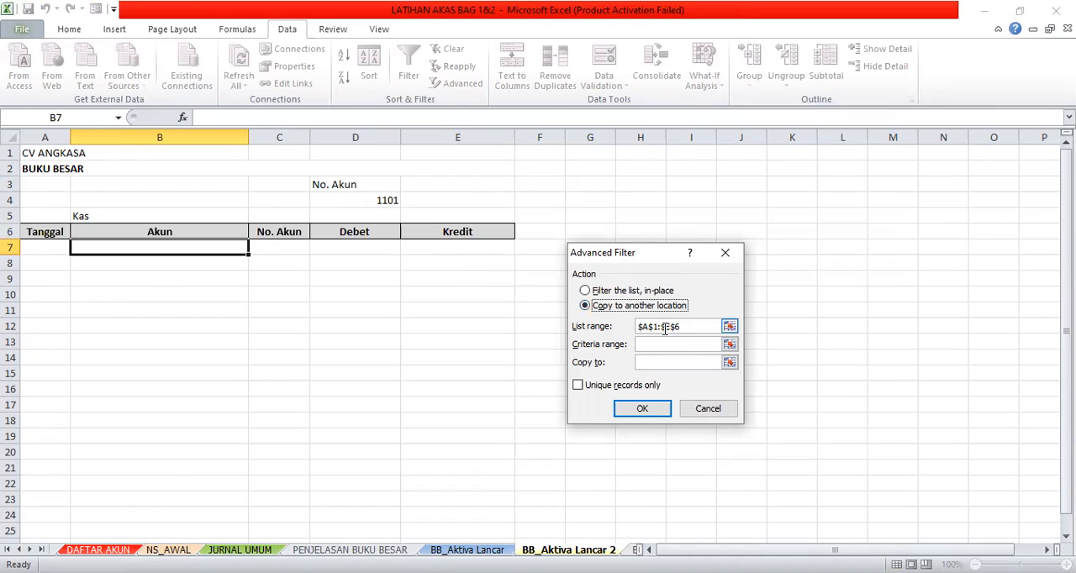
- Replace the Advanced Filter's list range with the journal table $A$6:$E$27 on JURNAL UMUM, leaving out the JUMLAH row
{"action": "left_click", "coordinate": [687, 326]}
{"action": "key", "text": "BackSpace"}
{"action": "key", "text": "BackSpace"}
{"action": "key", "text": "BackSpace"}
{"action": "key", "text": "BackSpace"}
{"action": "key", "text": "BackSpace"}
{"action": "key", "text": "BackSpace"}
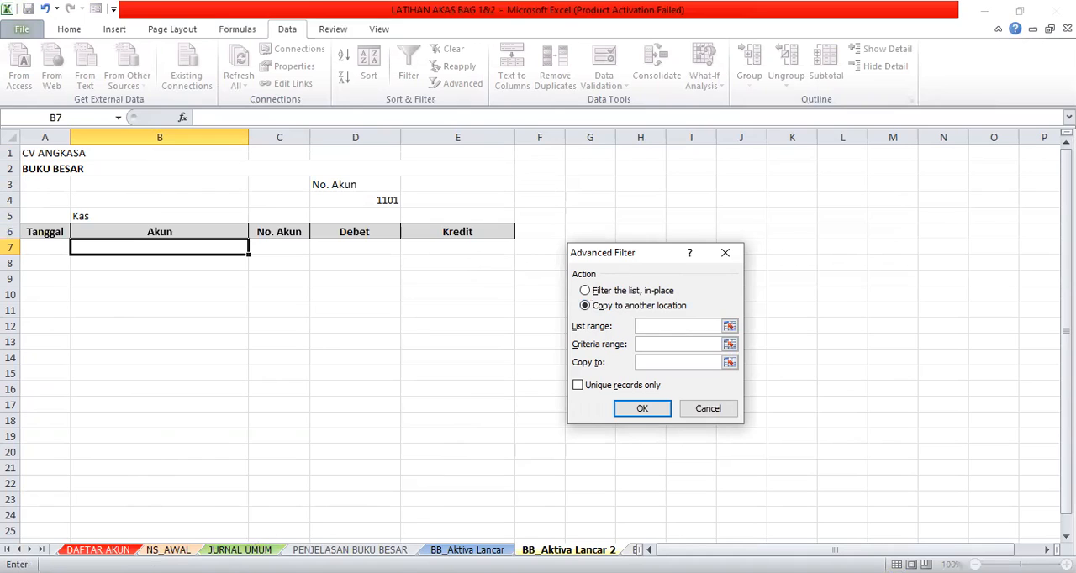
{"action": "left_click", "coordinate": [240, 550]}
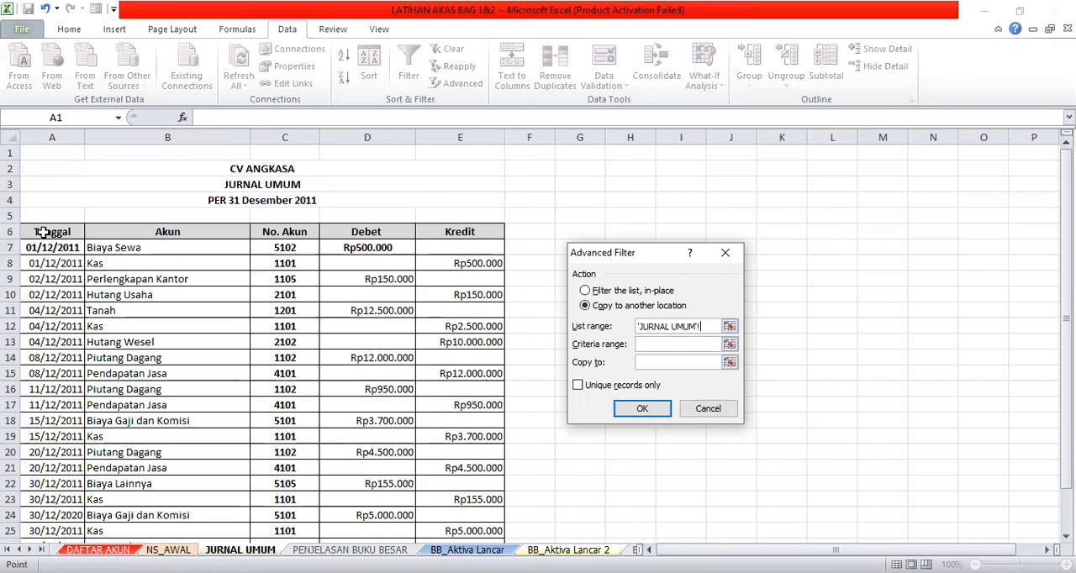
{"action": "left_click_drag", "start_coordinate": [42, 235], "coordinate": [256, 250]}
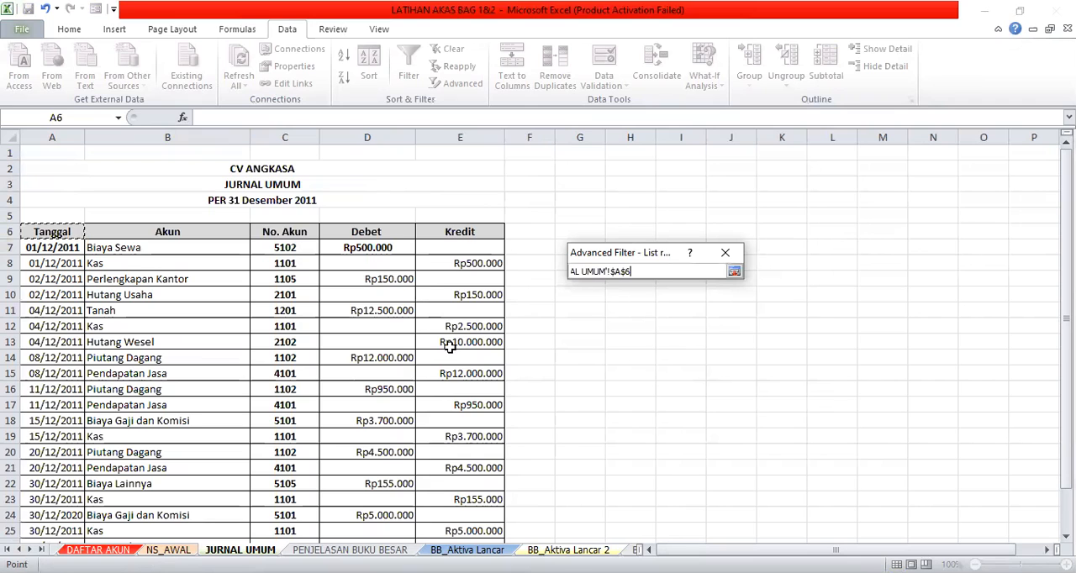
{"action": "left_click_drag", "start_coordinate": [454, 529], "coordinate": [426, 515]}
{"action": "left_click_drag", "start_coordinate": [425, 480], "coordinate": [418, 455]}
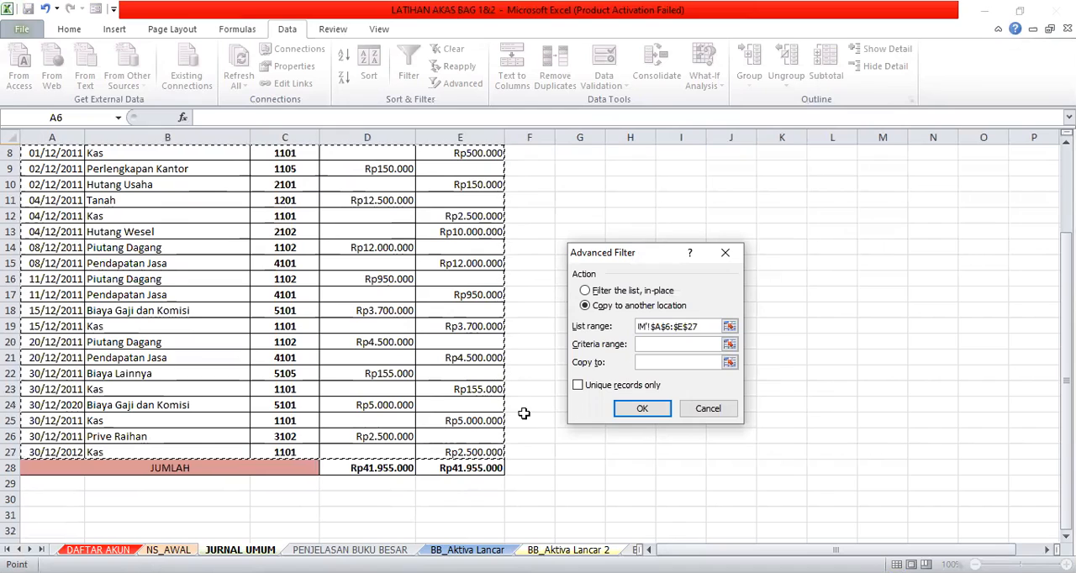
- Run the filter with criteria range $D$3:$D$4 and copy-to range $A$6:$E$6, and widen column A to fit the dates
{"action": "left_click", "coordinate": [656, 343]}
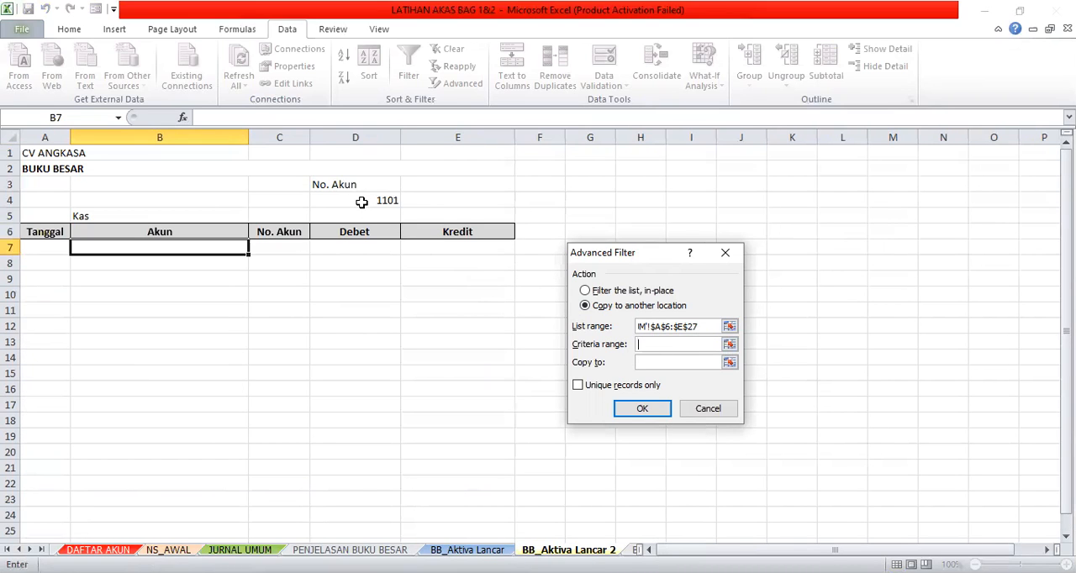
{"action": "left_click_drag", "start_coordinate": [362, 186], "coordinate": [360, 198]}
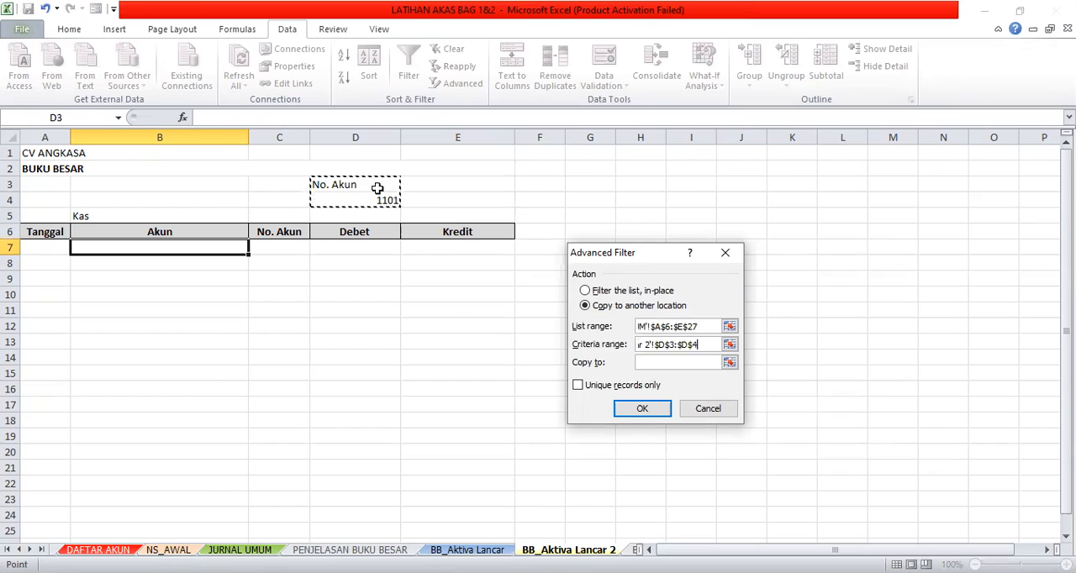
{"action": "left_click", "coordinate": [666, 362]}
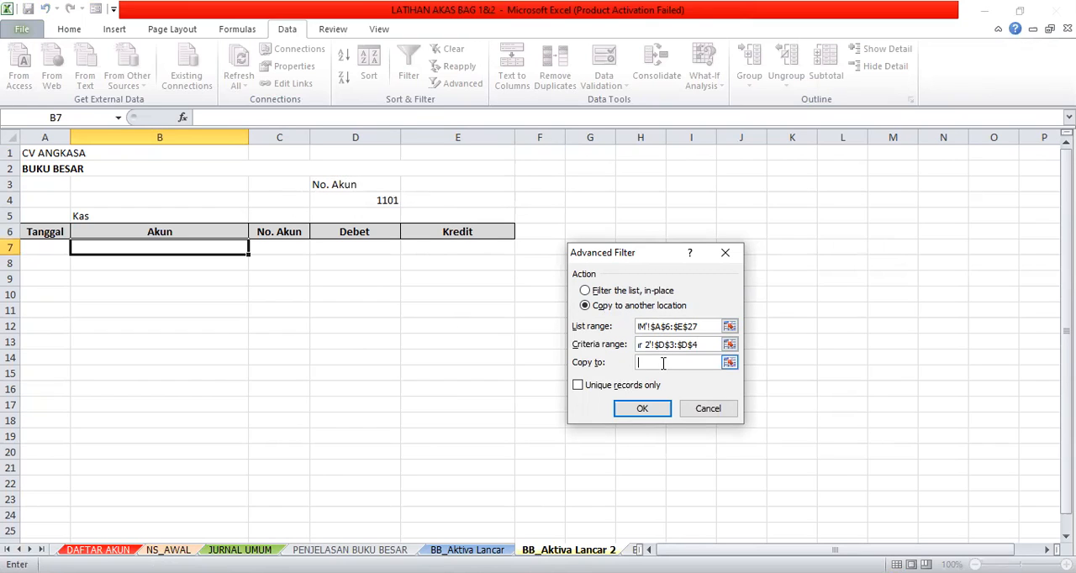
{"action": "left_click_drag", "start_coordinate": [29, 232], "coordinate": [426, 230]}
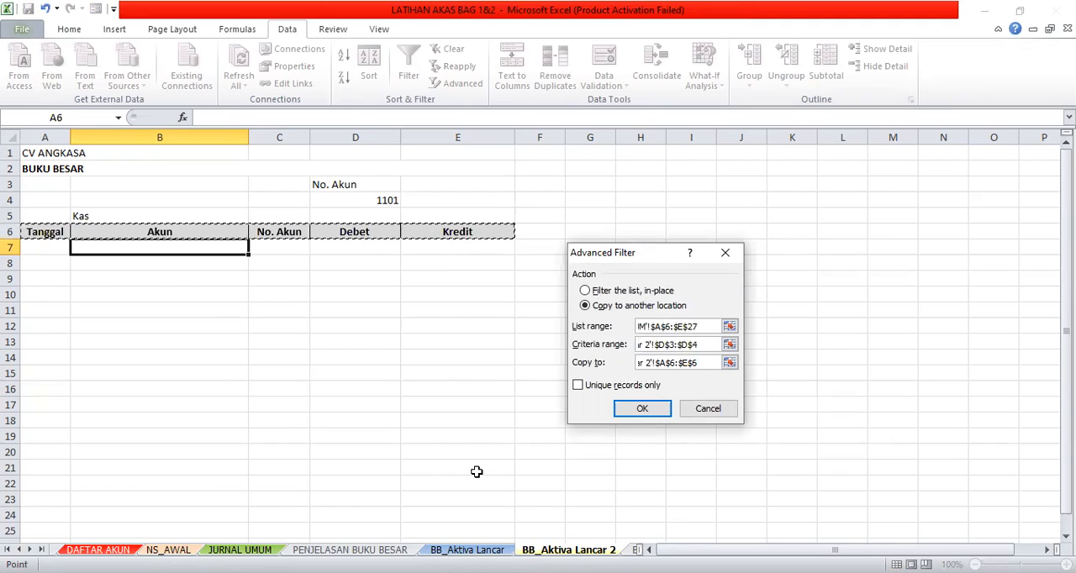
{"action": "left_click", "coordinate": [643, 411]}
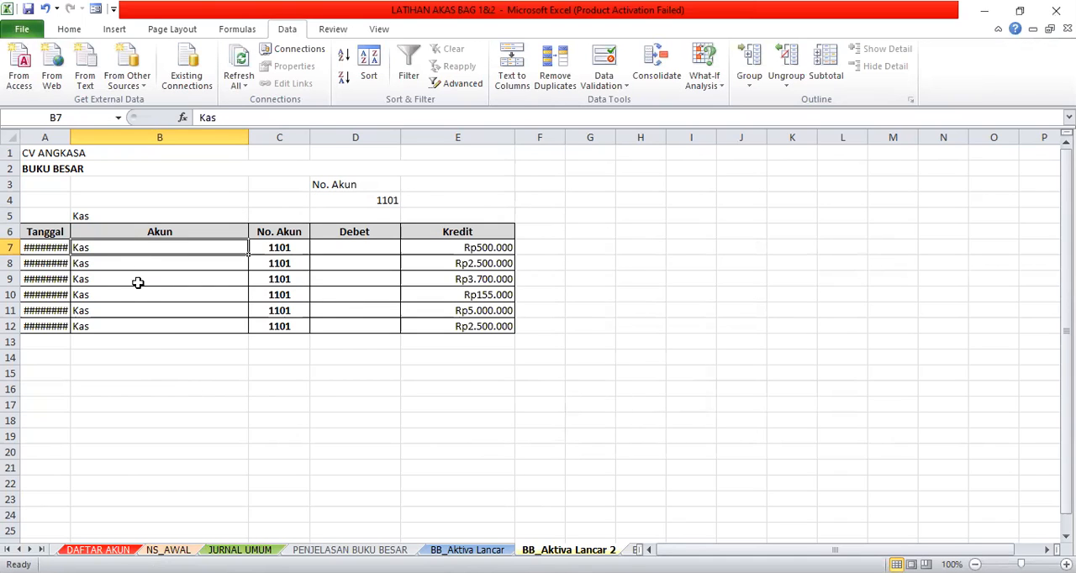
{"action": "left_click_drag", "start_coordinate": [70, 136], "coordinate": [90, 136]}
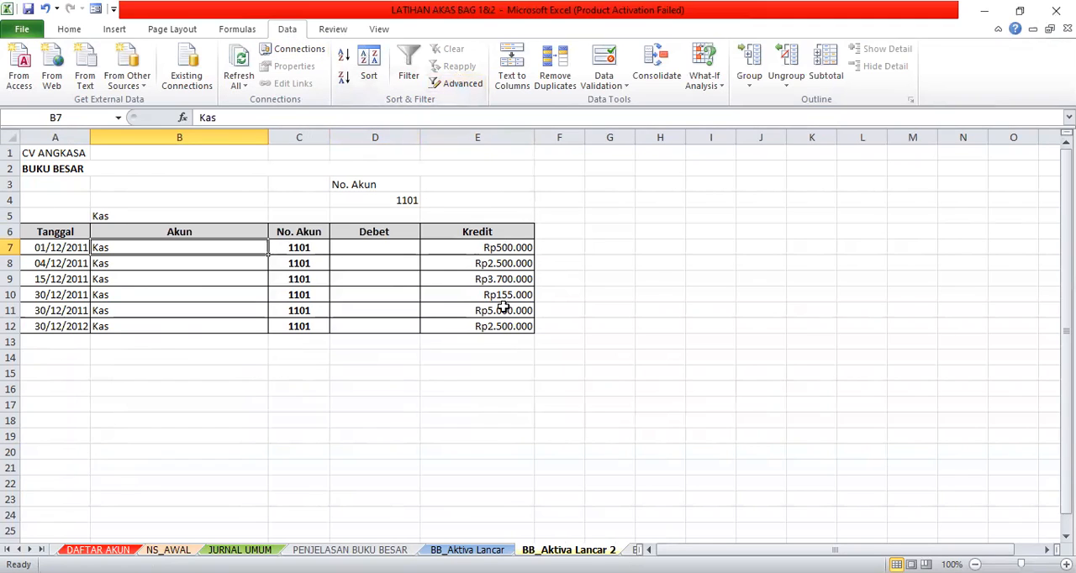
- Total the Kredit column in E13 with =SUM(E7:E12)
{"action": "left_click", "coordinate": [493, 345]}
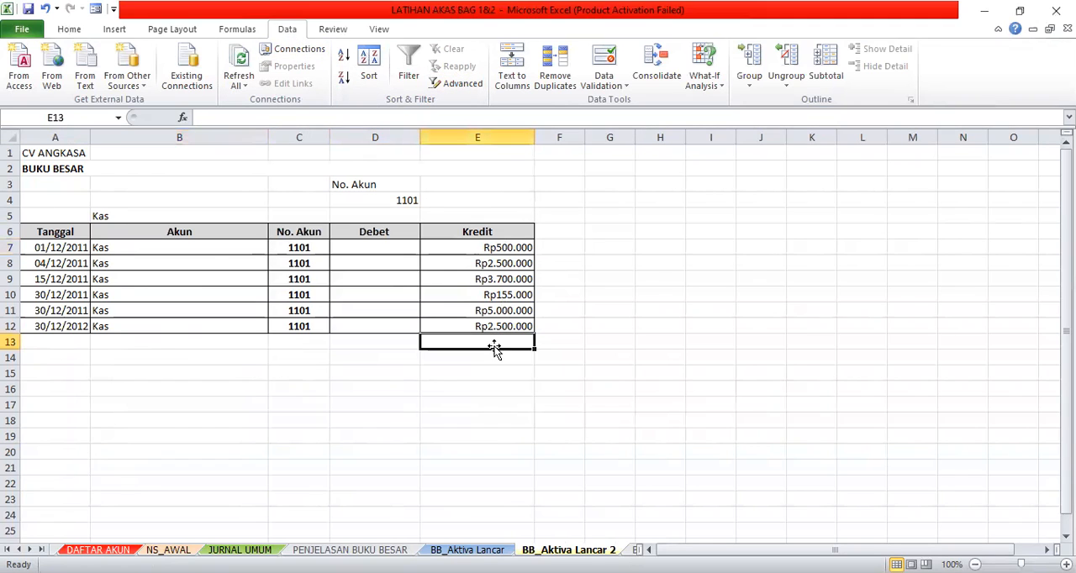
{"action": "type", "text": "="}
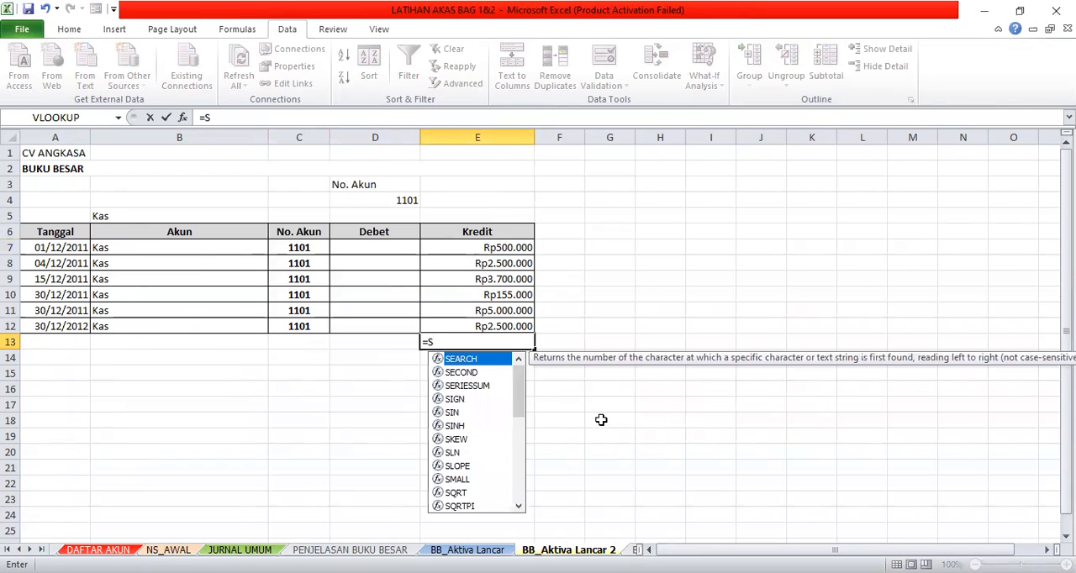
{"action": "type", "text": "SUM"}
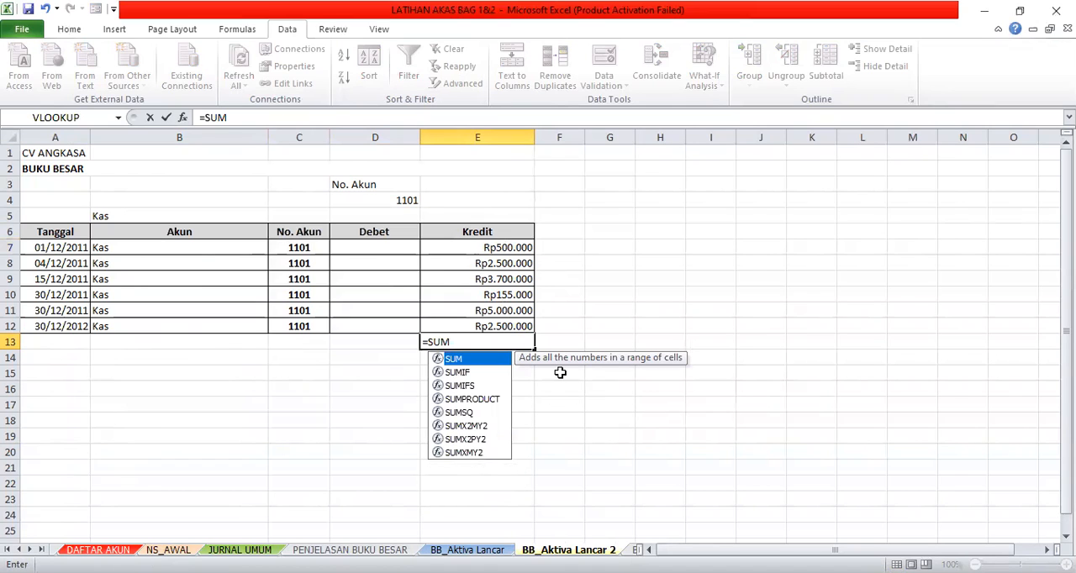
{"action": "type", "text": "("}
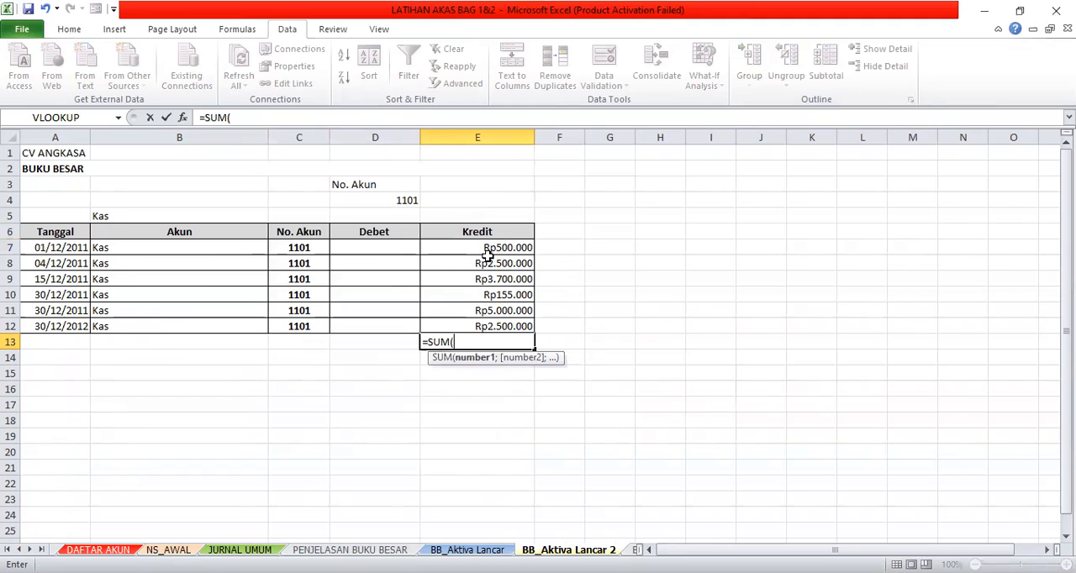
{"action": "left_click_drag", "start_coordinate": [485, 245], "coordinate": [490, 326]}
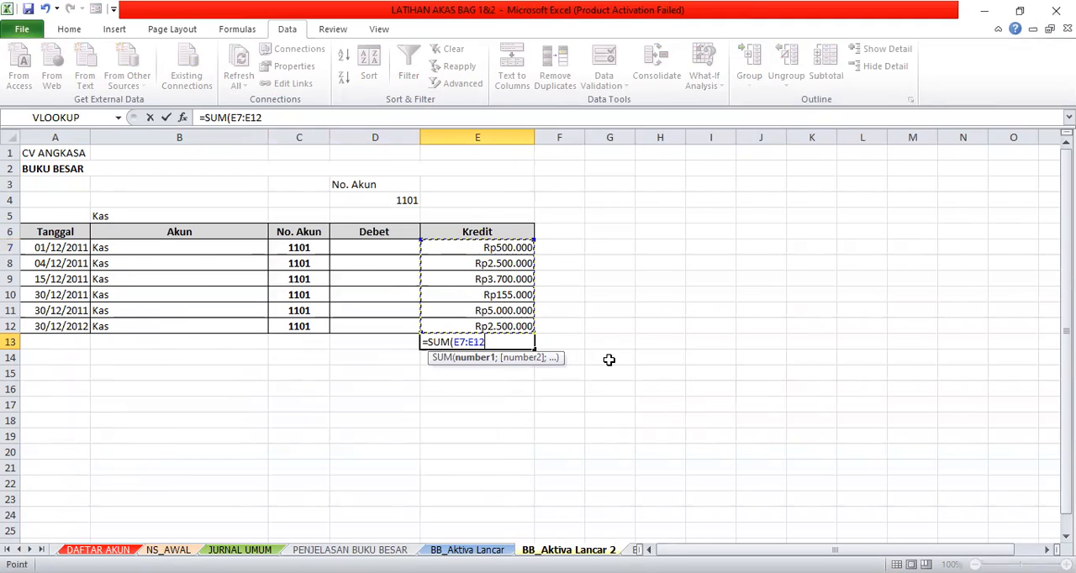
{"action": "type", "text": ")"}
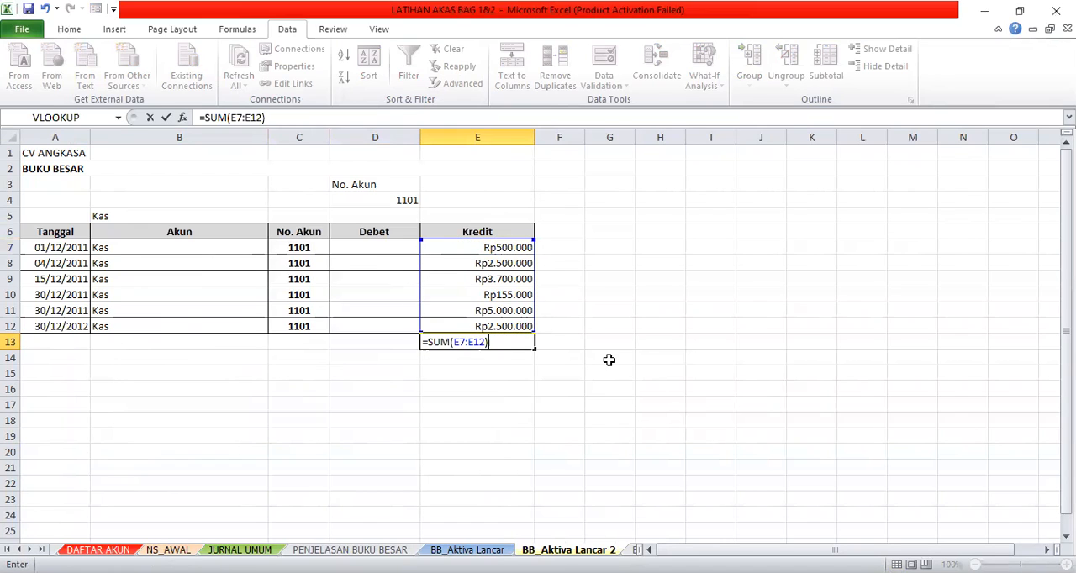
{"action": "key", "text": "Return"}
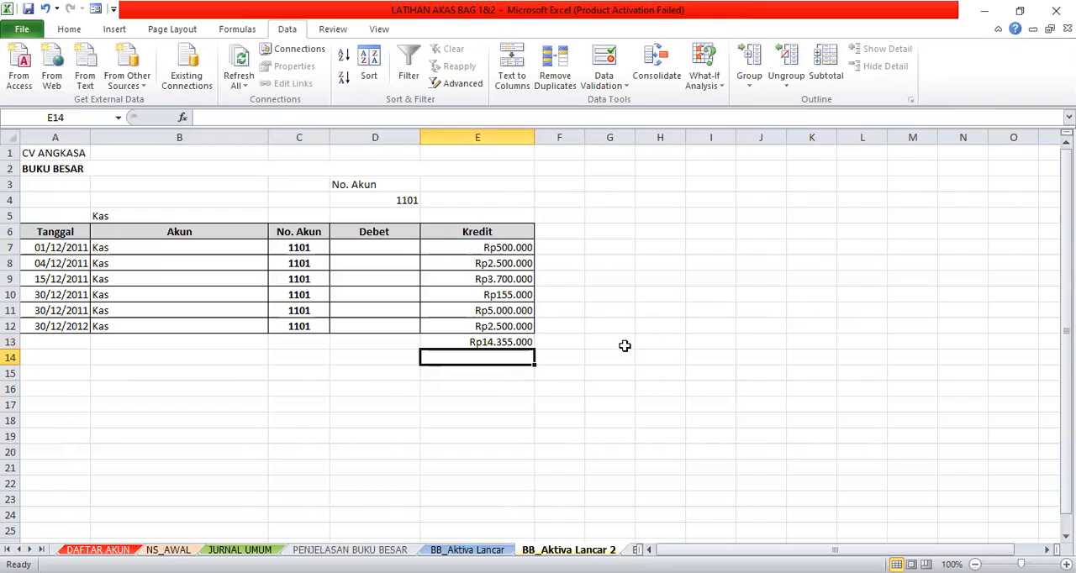
{"action": "left_click", "coordinate": [461, 345]}
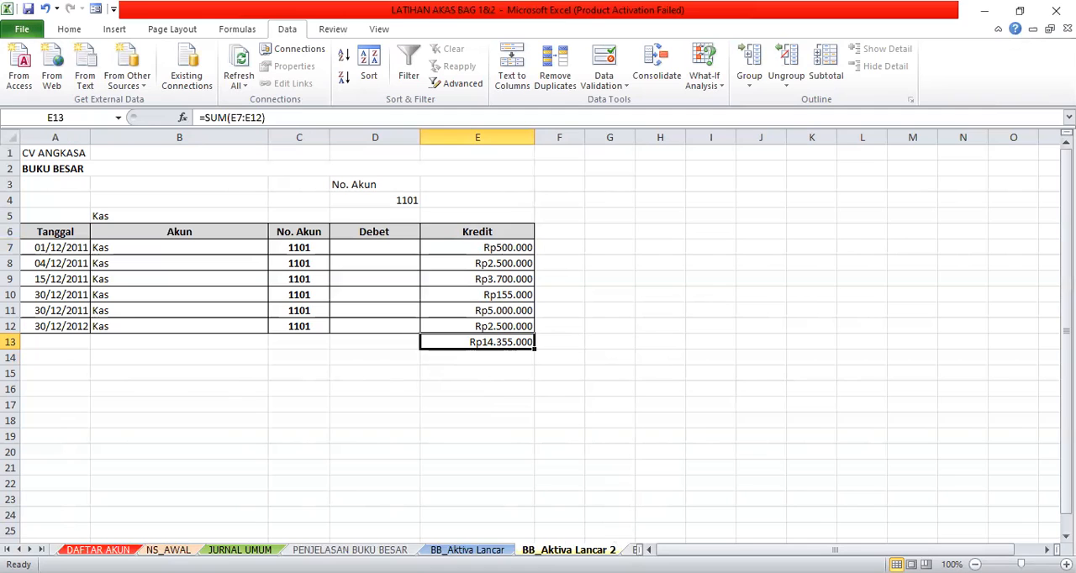
- Look through the account ledgers on BB_Aktiva Lancar and the other ledger sheets up to BB_Biaya
{"action": "left_click", "coordinate": [466, 549]}
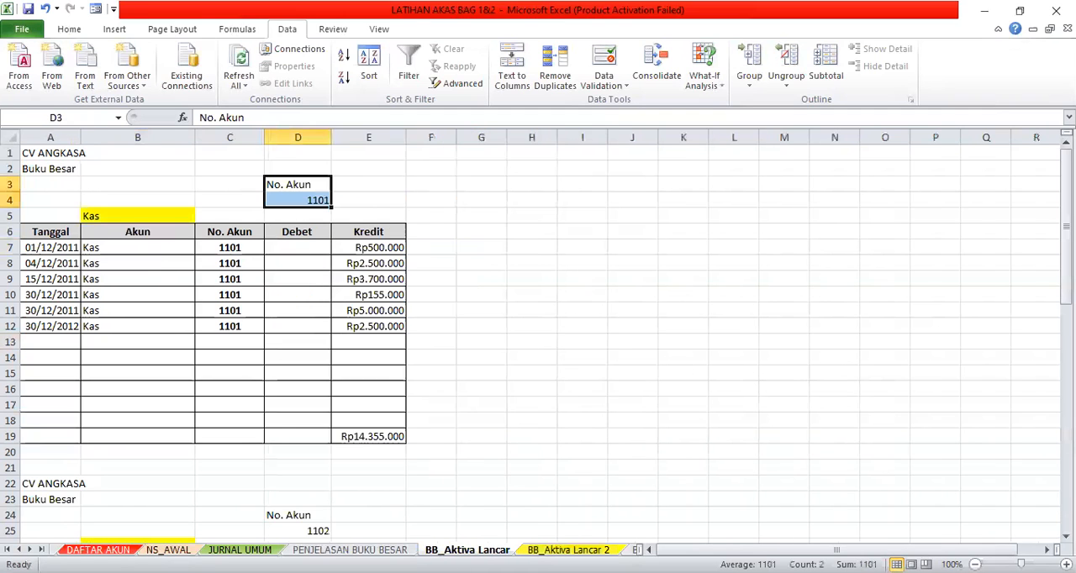
{"action": "scroll", "coordinate": [252, 446], "scroll_direction": "down", "scroll_amount": 1}
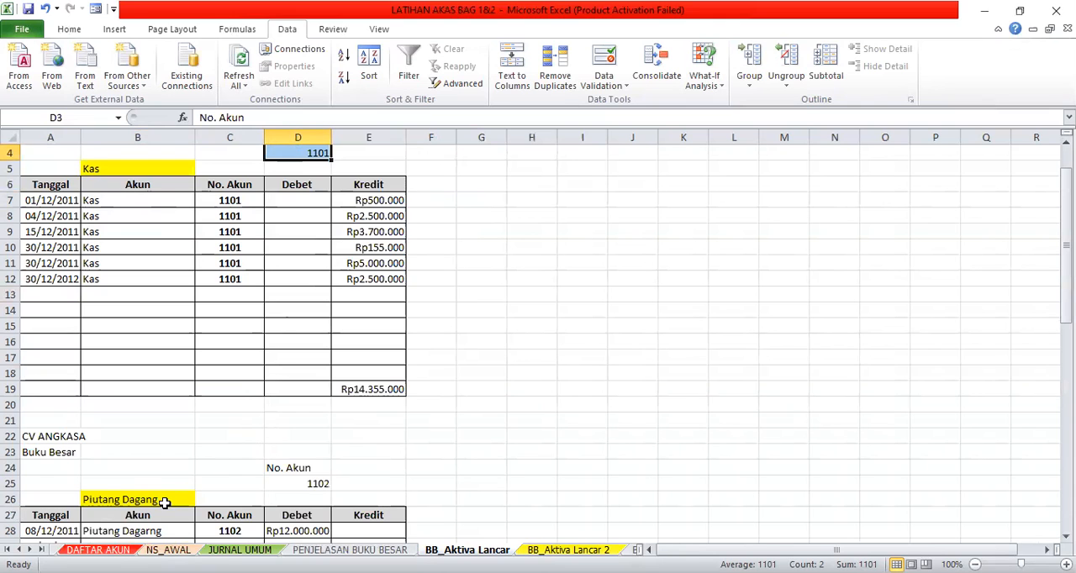
{"action": "scroll", "coordinate": [202, 493], "scroll_direction": "down", "scroll_amount": 6}
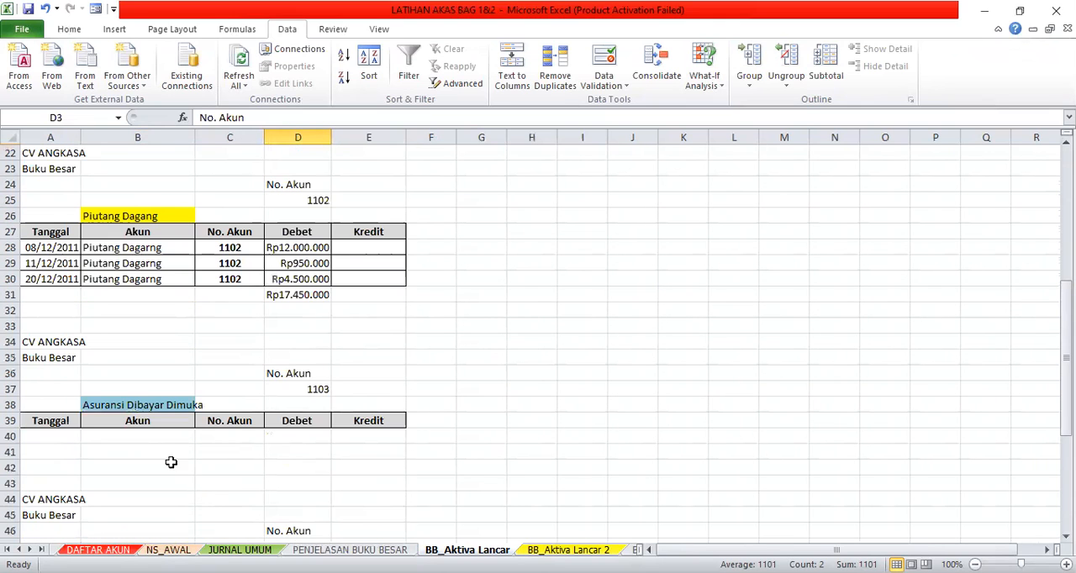
{"action": "scroll", "coordinate": [204, 361], "scroll_direction": "down", "scroll_amount": 6}
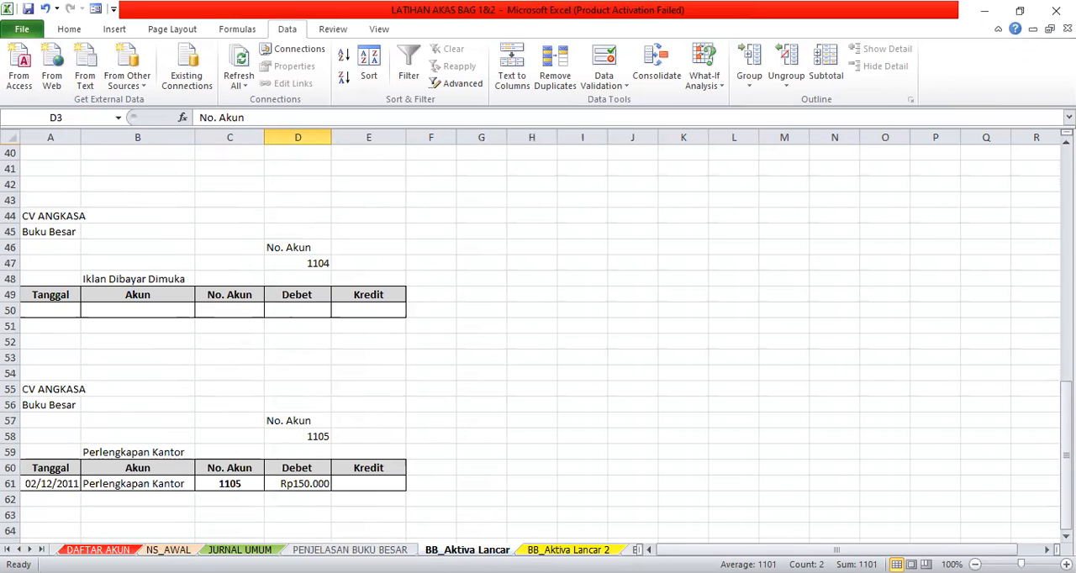
{"action": "key", "text": "ctrl+Page_Down"}
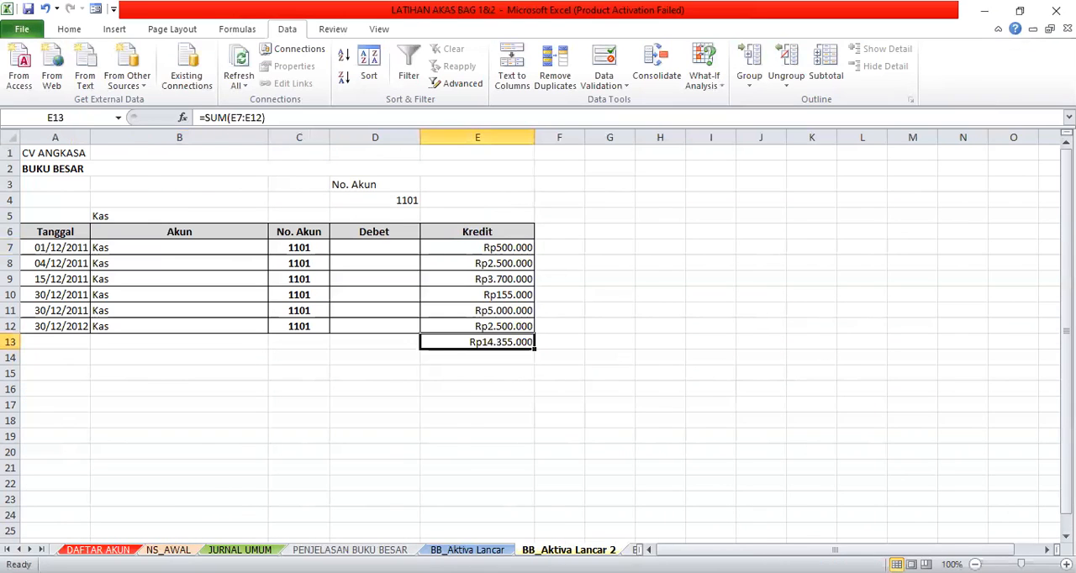
{"action": "key", "text": "ctrl+Page_Down"}
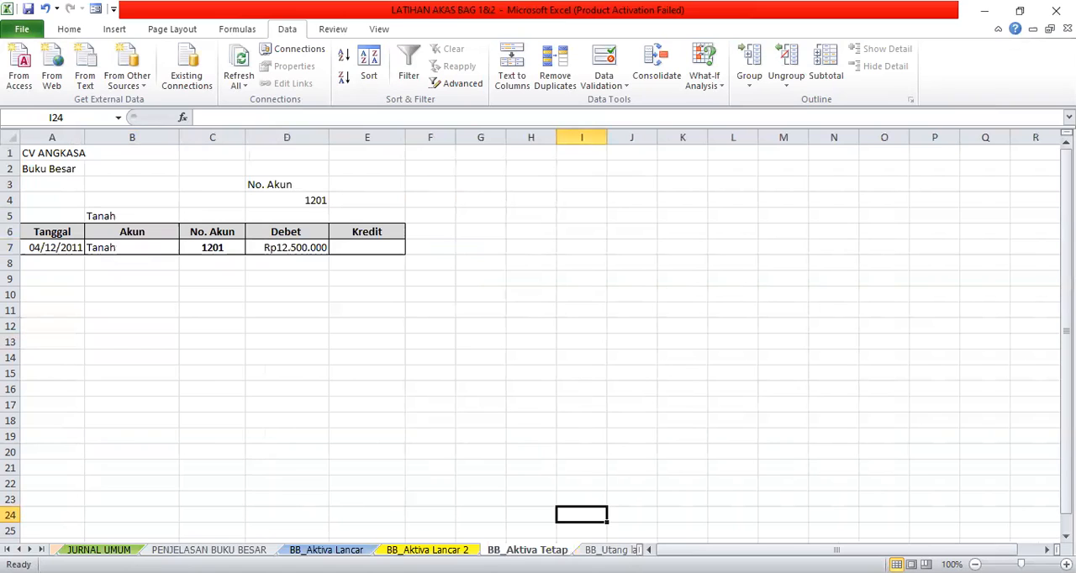
{"action": "key", "text": "ctrl+Page_Down"}
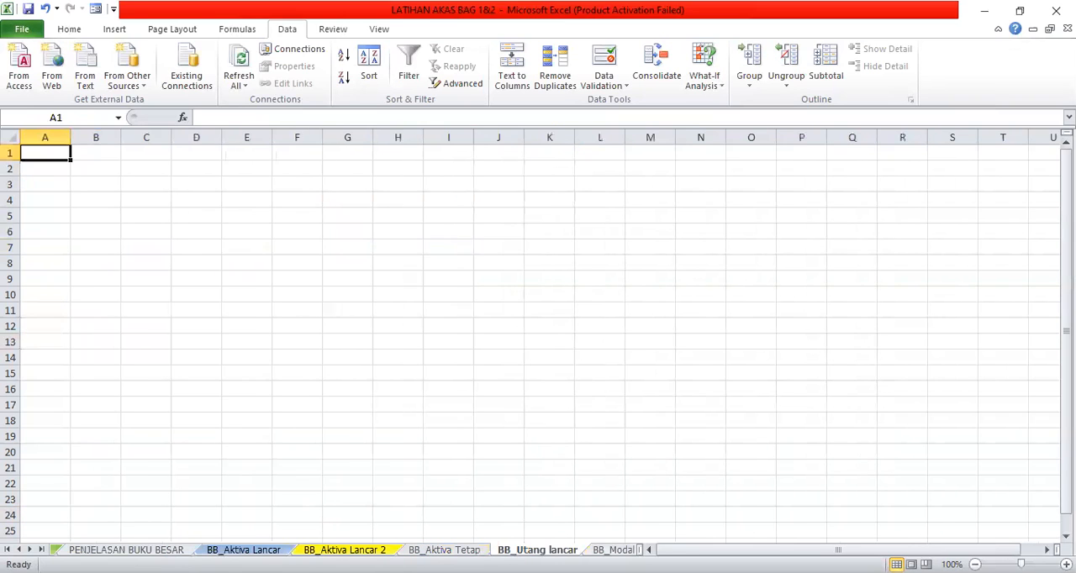
{"action": "key", "text": "ctrl+Page_Down"}
{"action": "key", "text": "ctrl+Page_Down"}
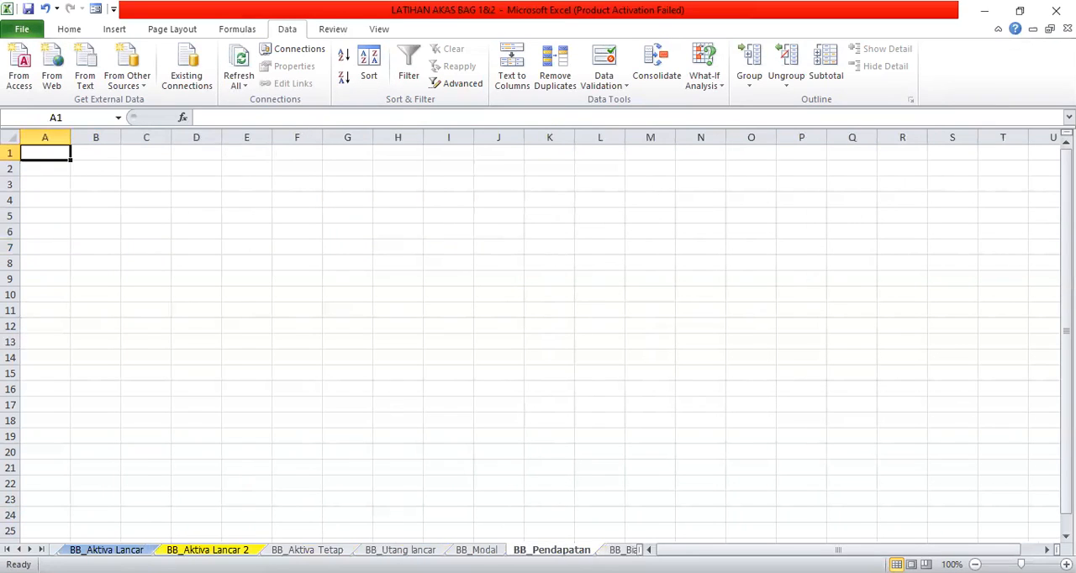
{"action": "key", "text": "ctrl+Page_Down"}
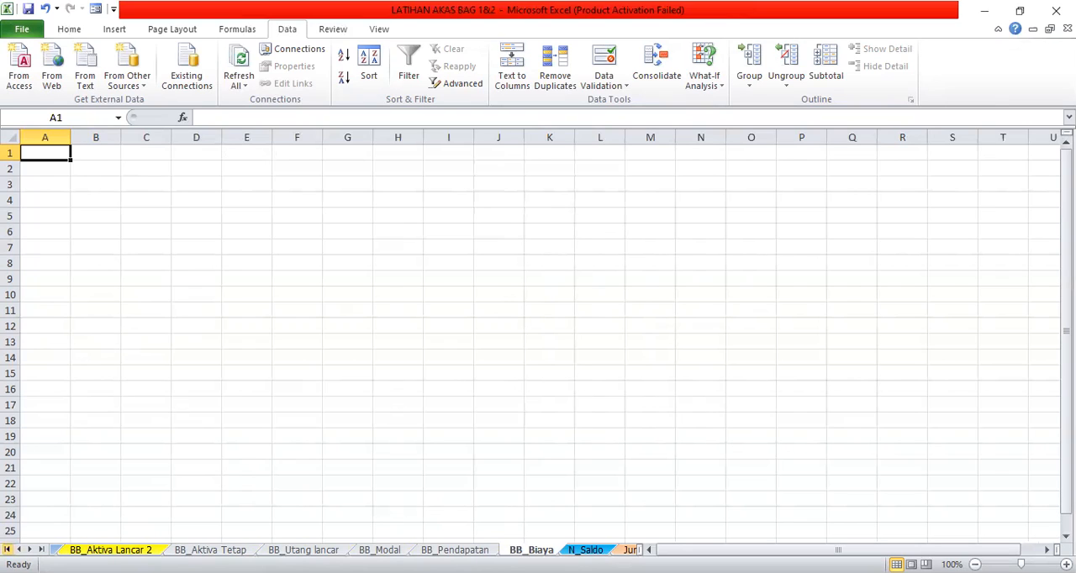
- Go back to the workbook's early sheets and open the accounting-cycle overview on SIKLUS Akuntansi 1
{"action": "left_click", "coordinate": [7, 549]}
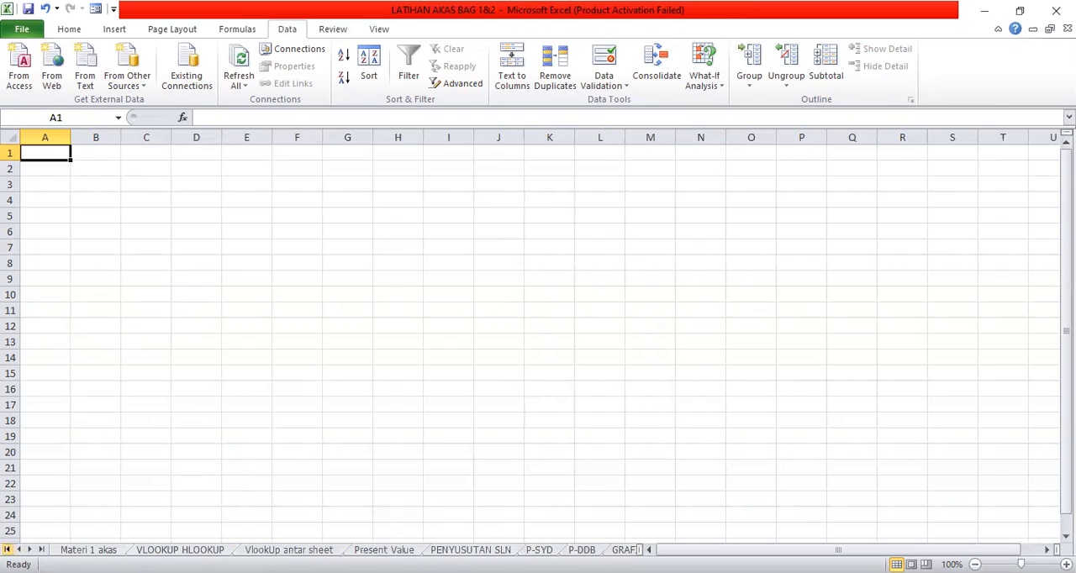
{"action": "left_click", "coordinate": [623, 549]}
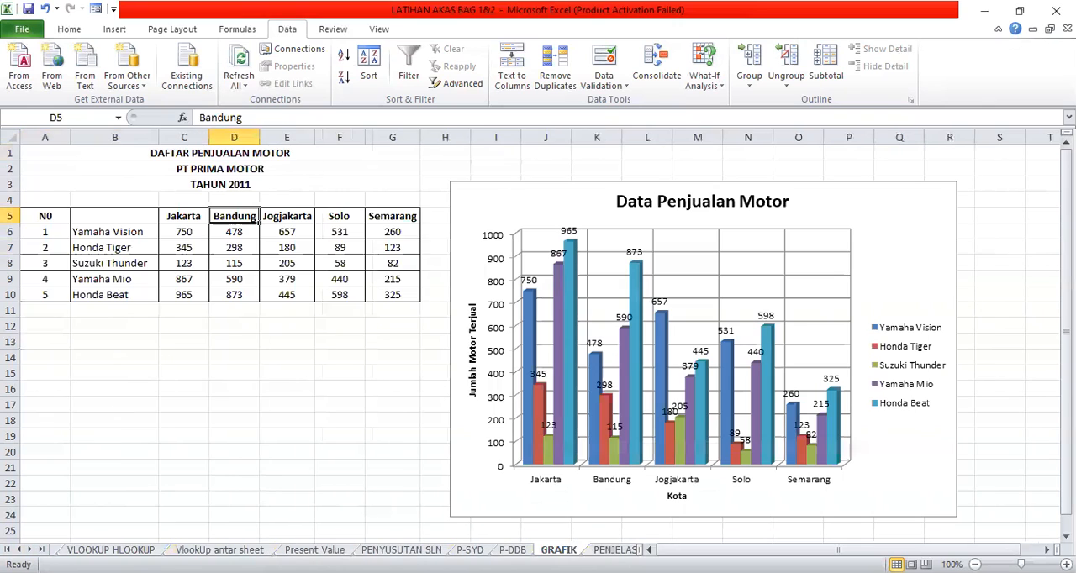
{"action": "left_click", "coordinate": [618, 550]}
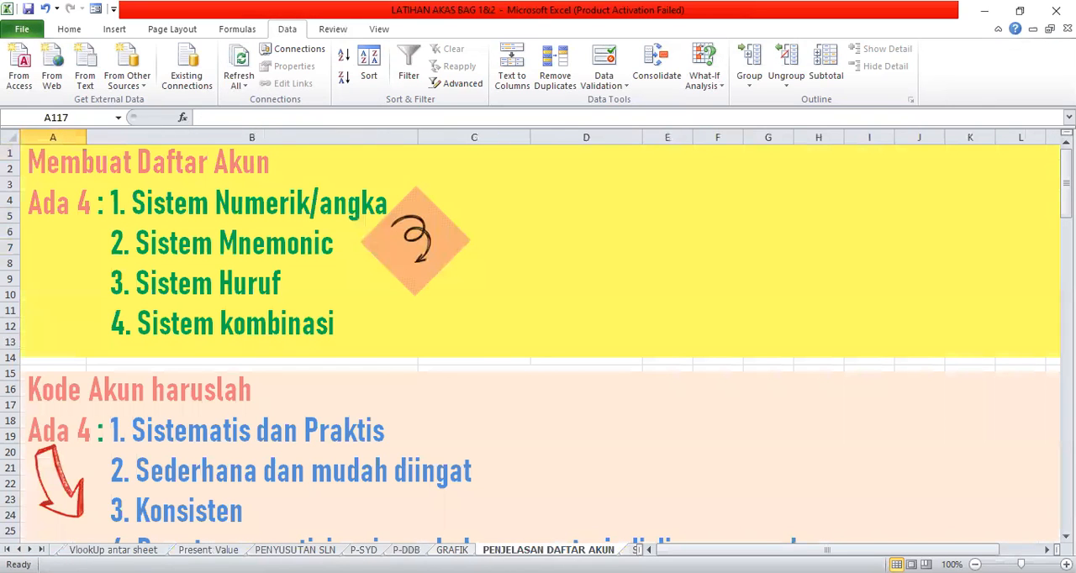
{"action": "key", "text": "ctrl+Page_Down"}
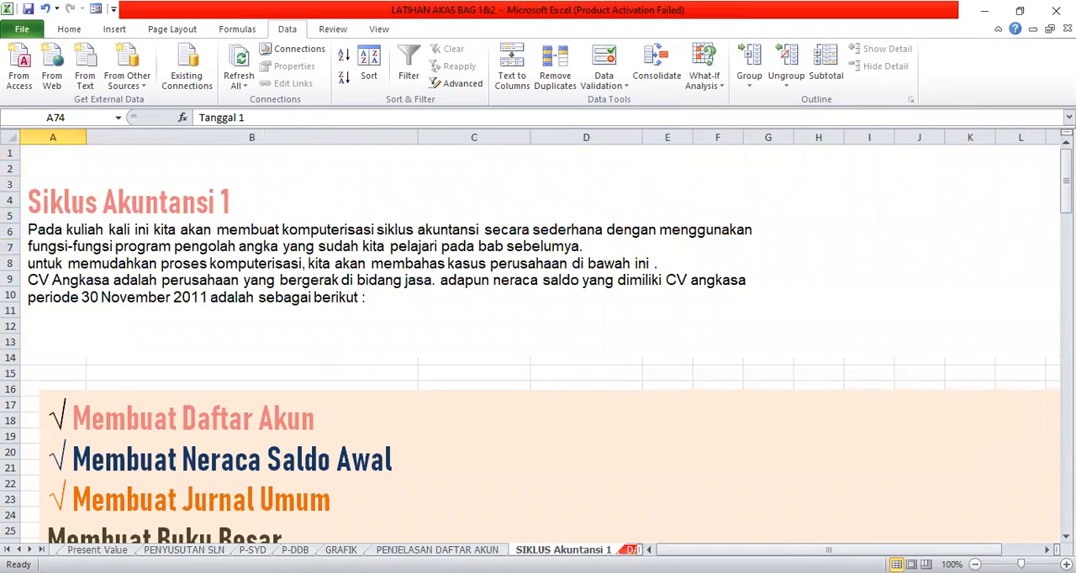
- Look through the sheets from DAFTAR AKUN and NS_AWAL past the BB_ ledger sheets to the trial balance on N_Saldo
{"action": "key", "text": "ctrl+Page_Down"}
{"action": "key", "text": "ctrl+Page_Down"}
{"action": "key", "text": "ctrl+Page_Down"}
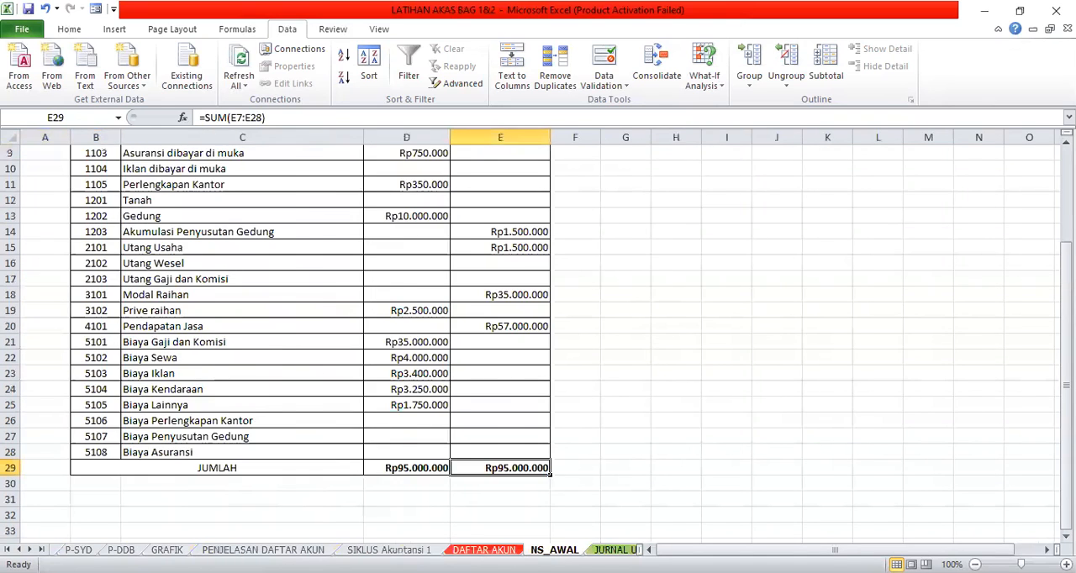
{"action": "key", "text": "ctrl+Page_Down"}
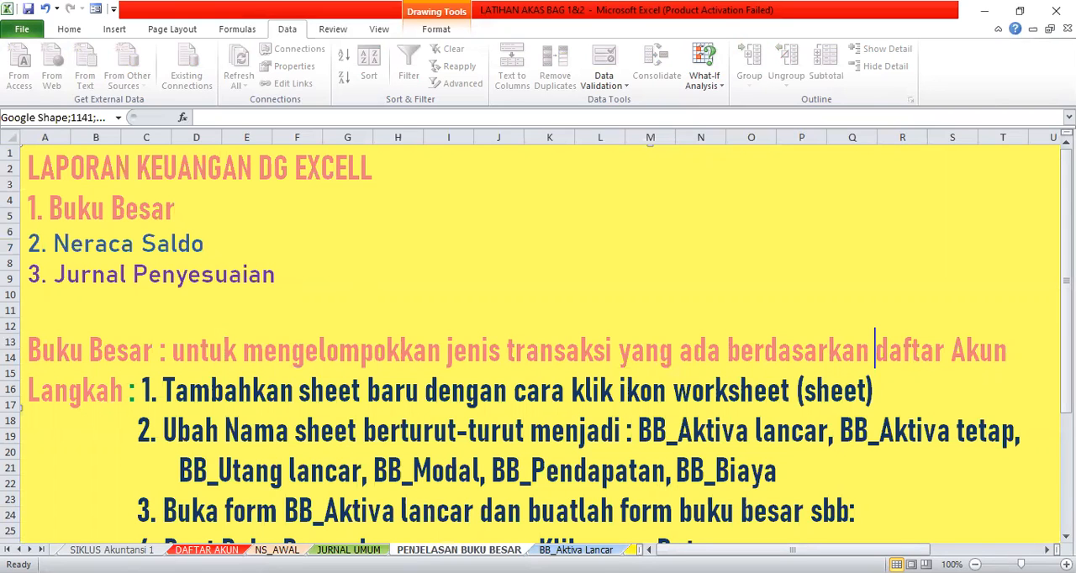
{"action": "left_click", "coordinate": [630, 550]}
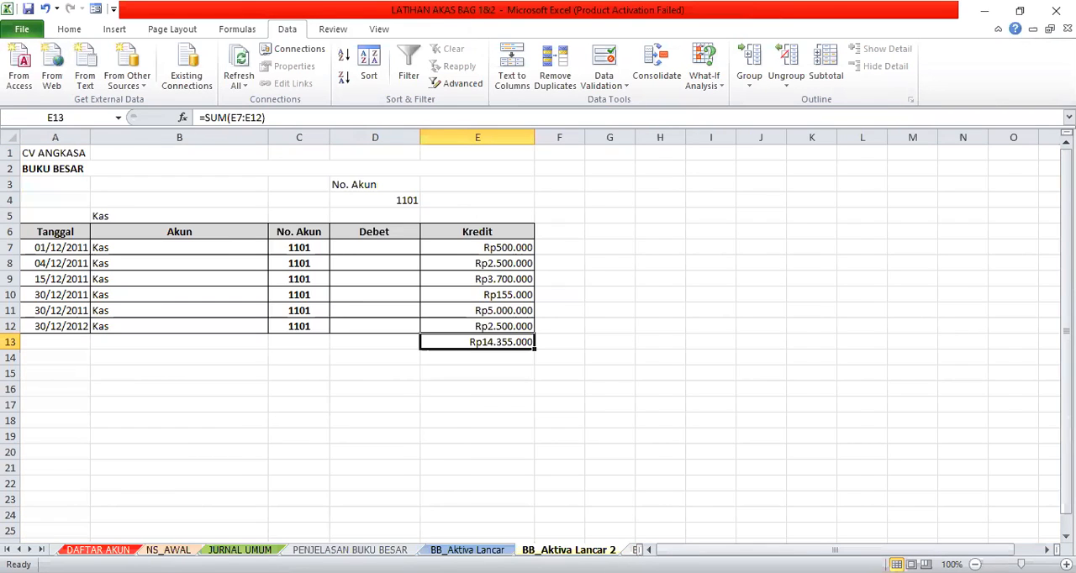
{"action": "key", "text": "ctrl+Page_Down"}
{"action": "key", "text": "ctrl+Page_Down"}
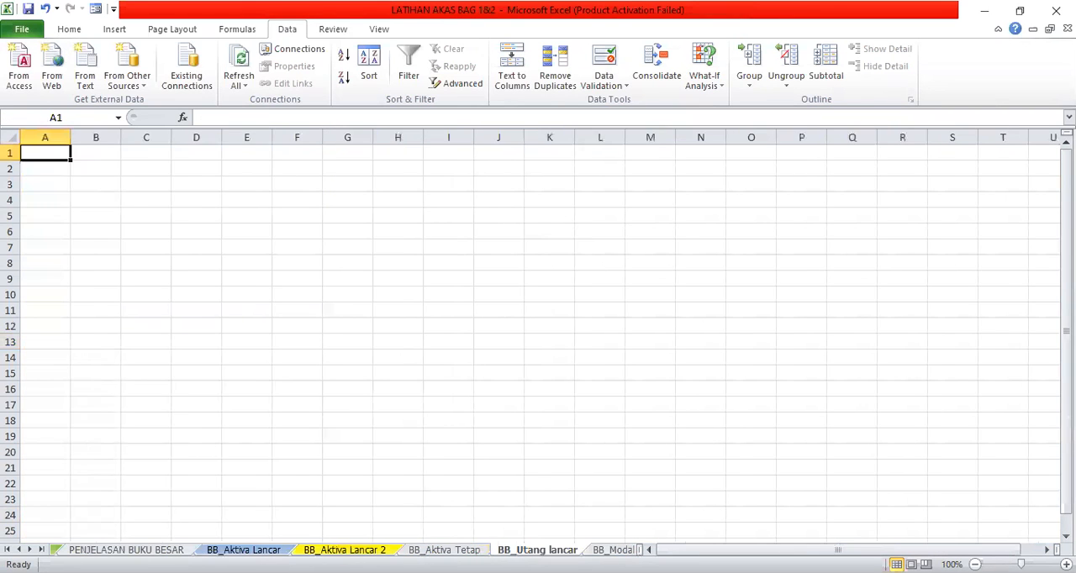
{"action": "key", "text": "ctrl+Page_Down"}
{"action": "key", "text": "ctrl+Page_Down"}
{"action": "key", "text": "ctrl+Page_Down"}
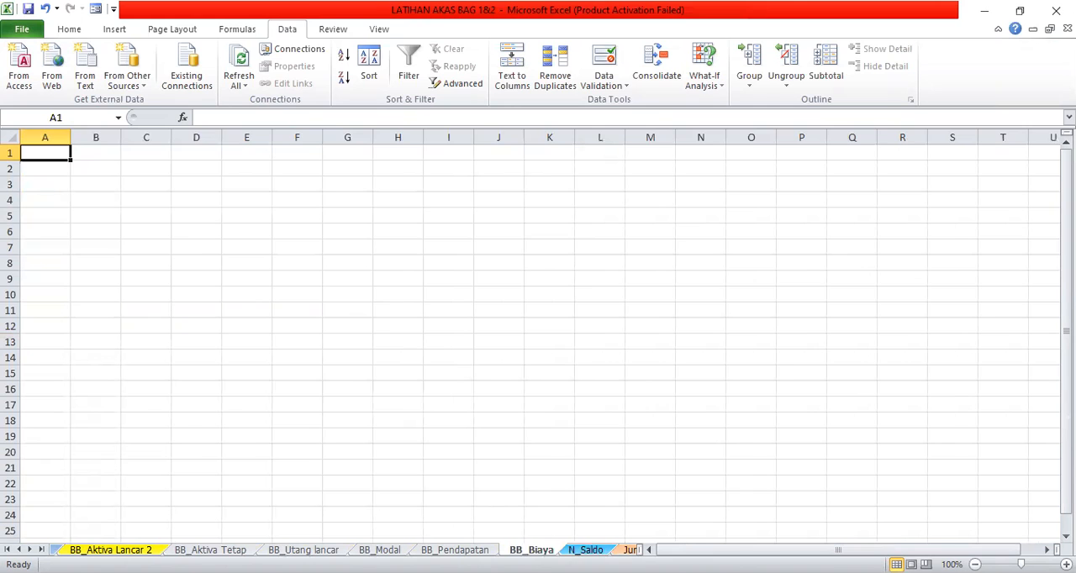
{"action": "left_click", "coordinate": [586, 549]}
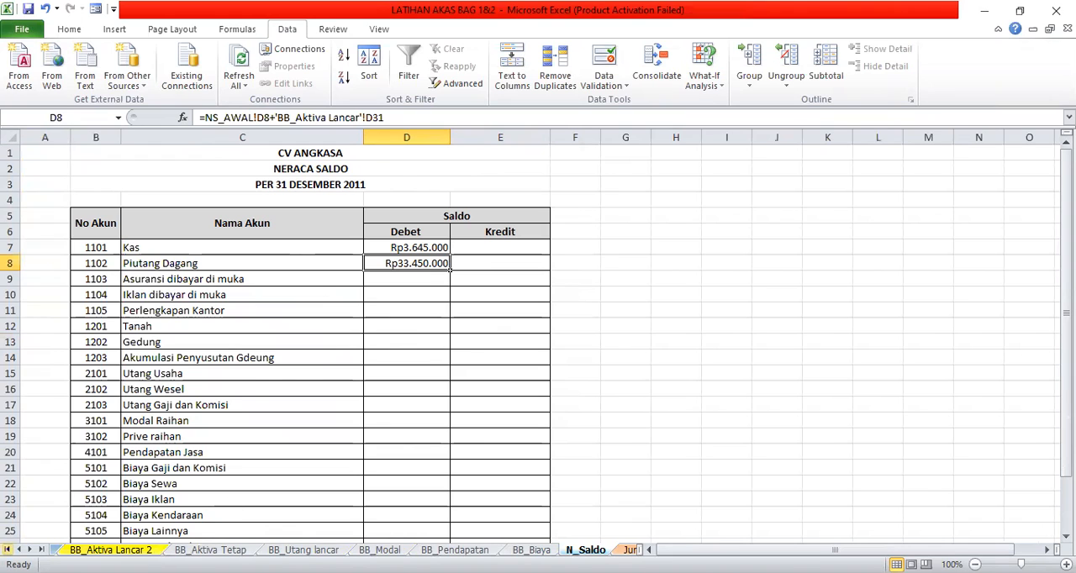
- Go back to the opening trial balance on NS_AWAL and examine the journal entries on JURNAL UMUM
{"action": "left_click", "coordinate": [19, 549]}
{"action": "left_click", "coordinate": [18, 549]}
{"action": "left_click", "coordinate": [19, 550]}
{"action": "left_click", "coordinate": [19, 550]}
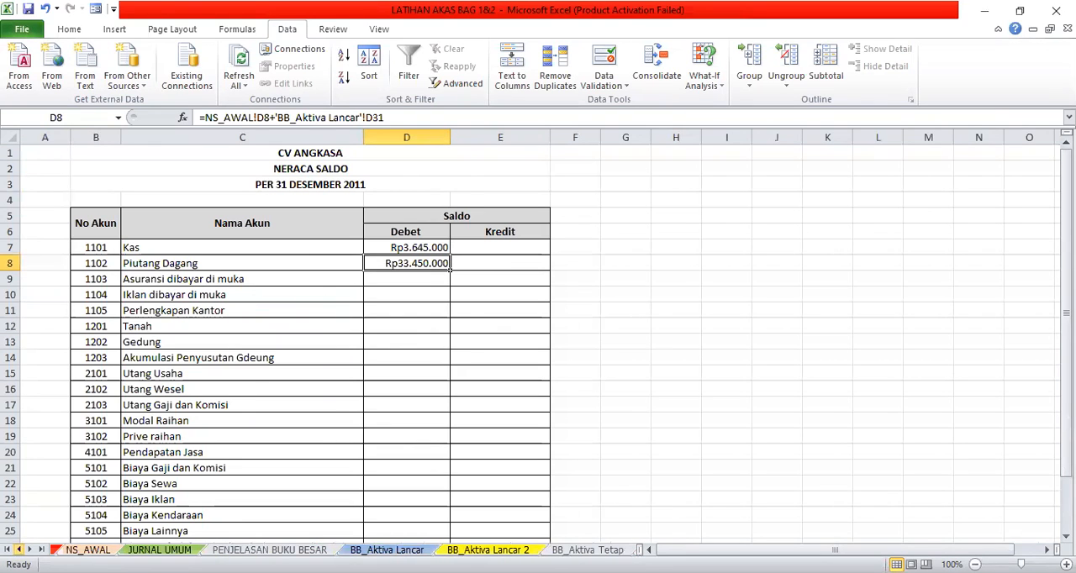
{"action": "left_click", "coordinate": [89, 550]}
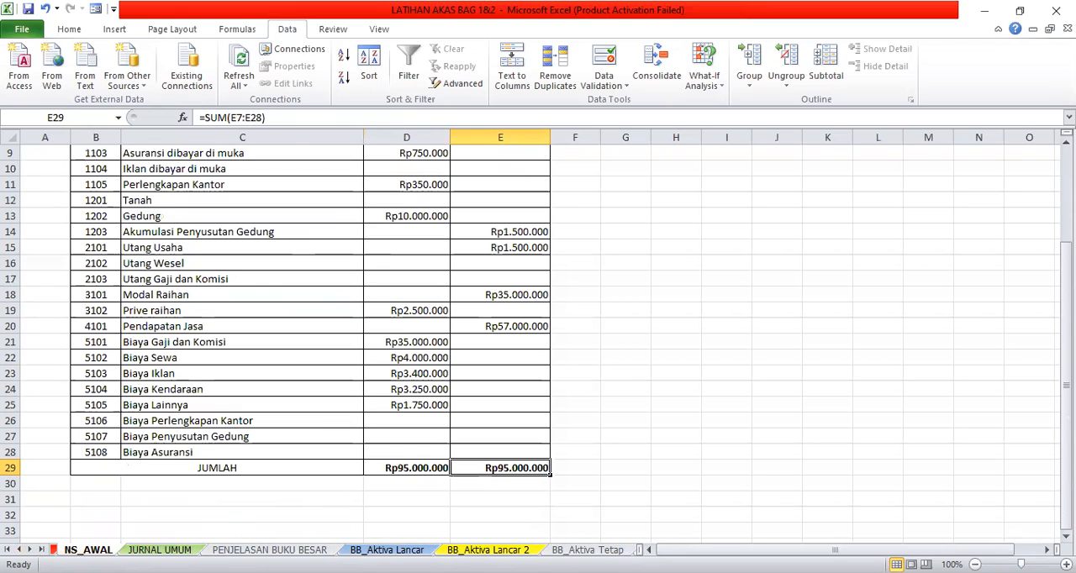
{"action": "left_click", "coordinate": [160, 550]}
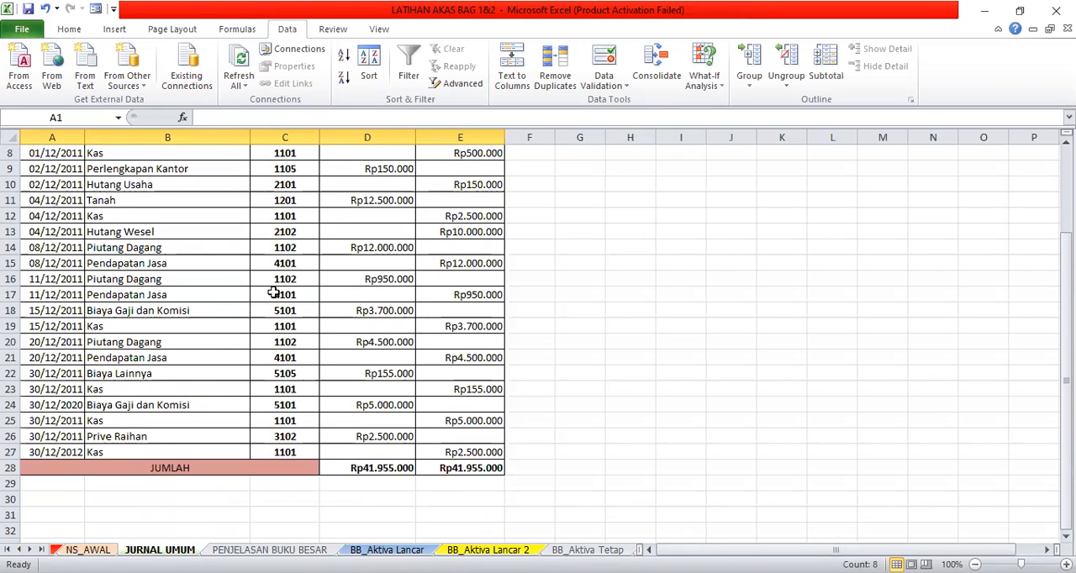
{"action": "scroll", "coordinate": [1065, 521], "scroll_direction": "up", "scroll_amount": 3}
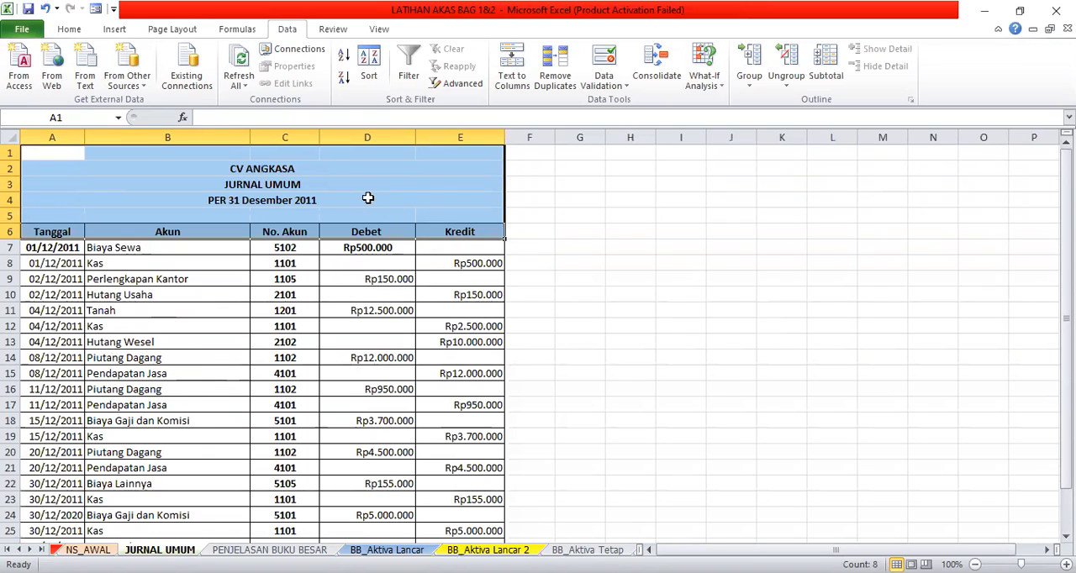
{"action": "left_click", "coordinate": [383, 202]}
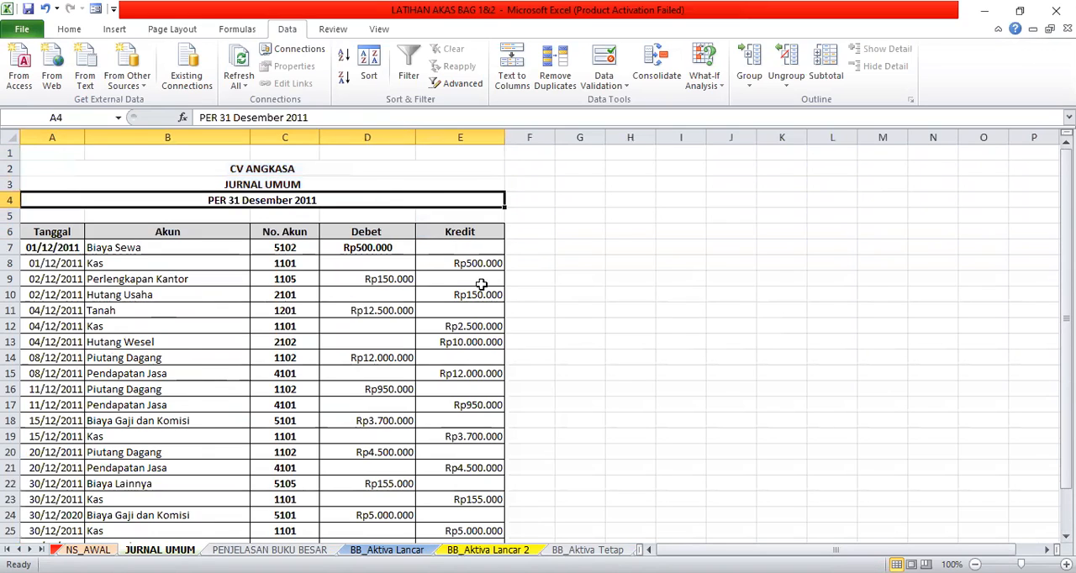
- Look through the sheets from BB_Aktiva Tetap to N_Saldo and open the adjusting journal on Jurnal Penyesuain
{"action": "left_click", "coordinate": [588, 550]}
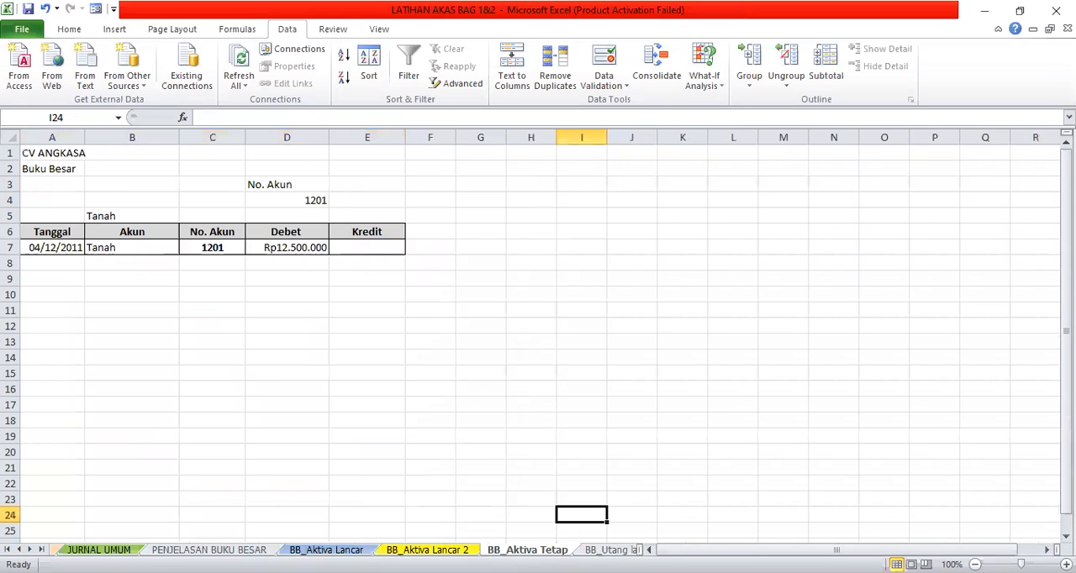
{"action": "key", "text": "ctrl+Page_Down"}
{"action": "key", "text": "ctrl+Page_Down"}
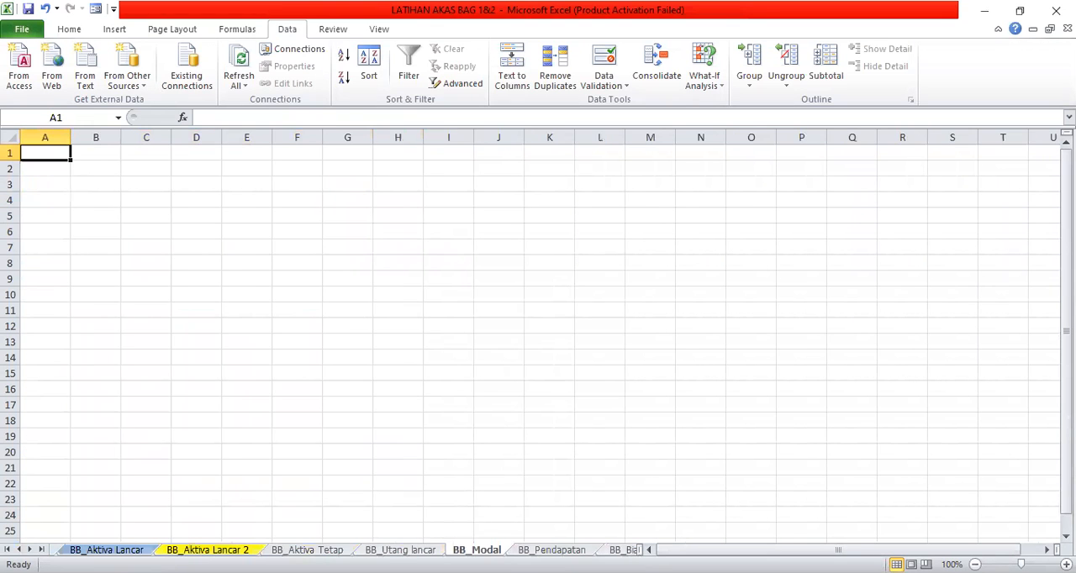
{"action": "key", "text": "ctrl+Page_Down"}
{"action": "key", "text": "ctrl+Page_Down"}
{"action": "key", "text": "ctrl+Page_Down"}
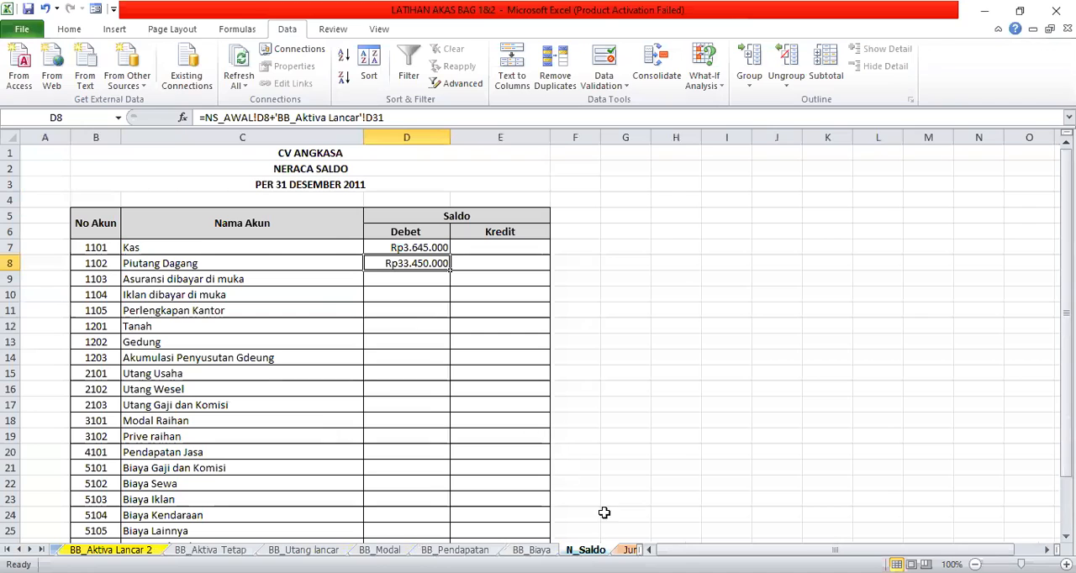
{"action": "key", "text": "ctrl+Page_Down"}
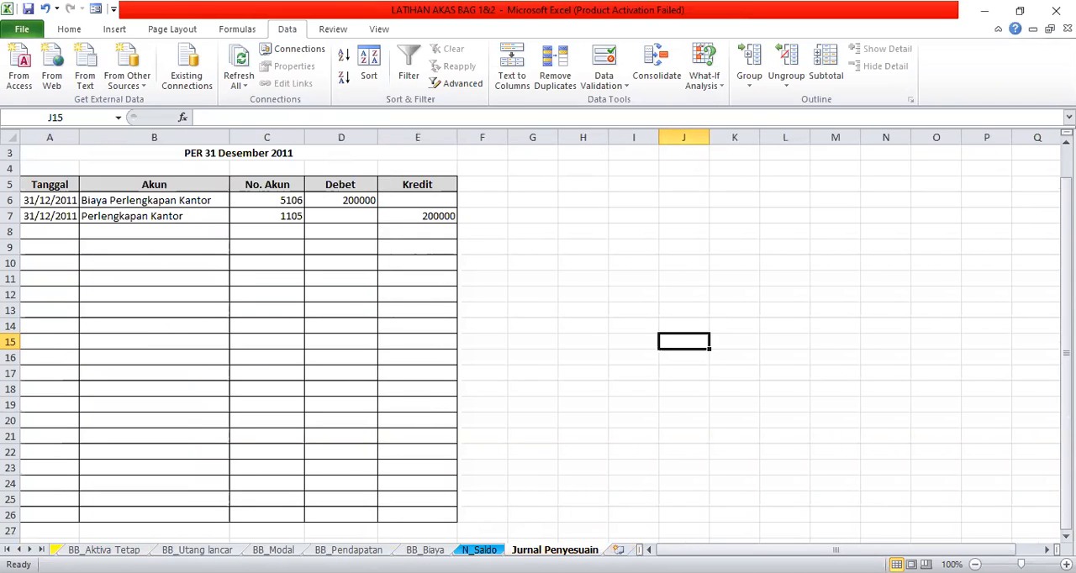
- Insert a new blank worksheet between N_Saldo and Jurnal Penyesuain
{"action": "right_click", "coordinate": [518, 549]}
{"action": "left_click", "coordinate": [574, 377]}
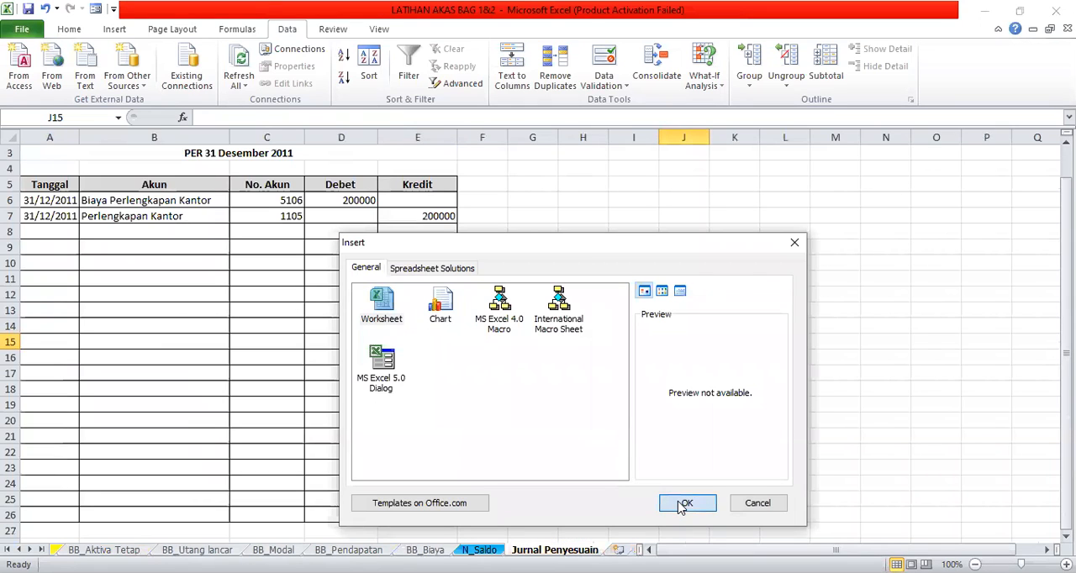
{"action": "left_click", "coordinate": [685, 504]}
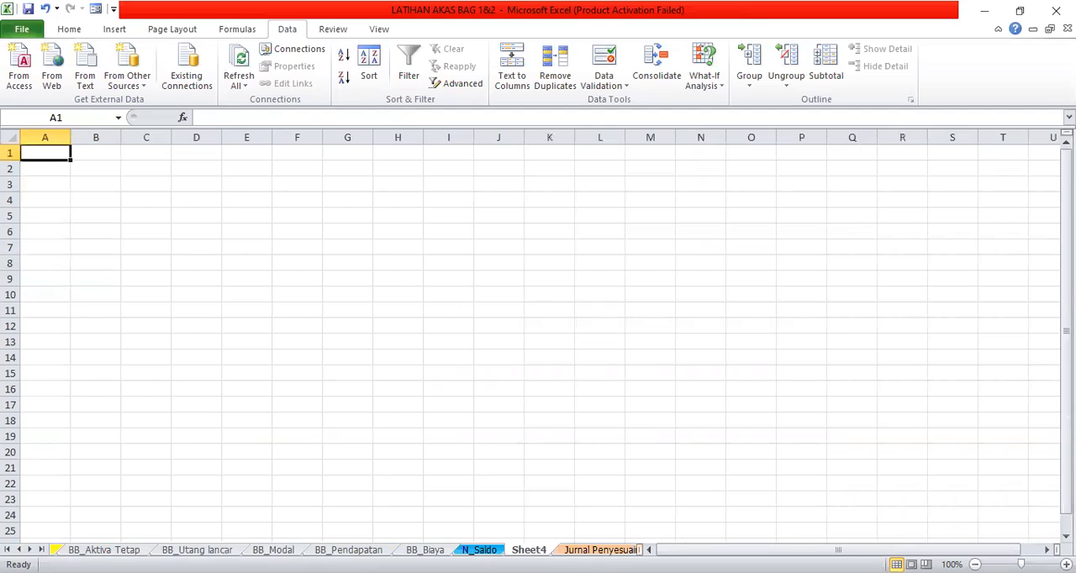
- Rename the newly inserted worksheet as N_SALDO2
{"action": "right_click", "coordinate": [535, 549]}
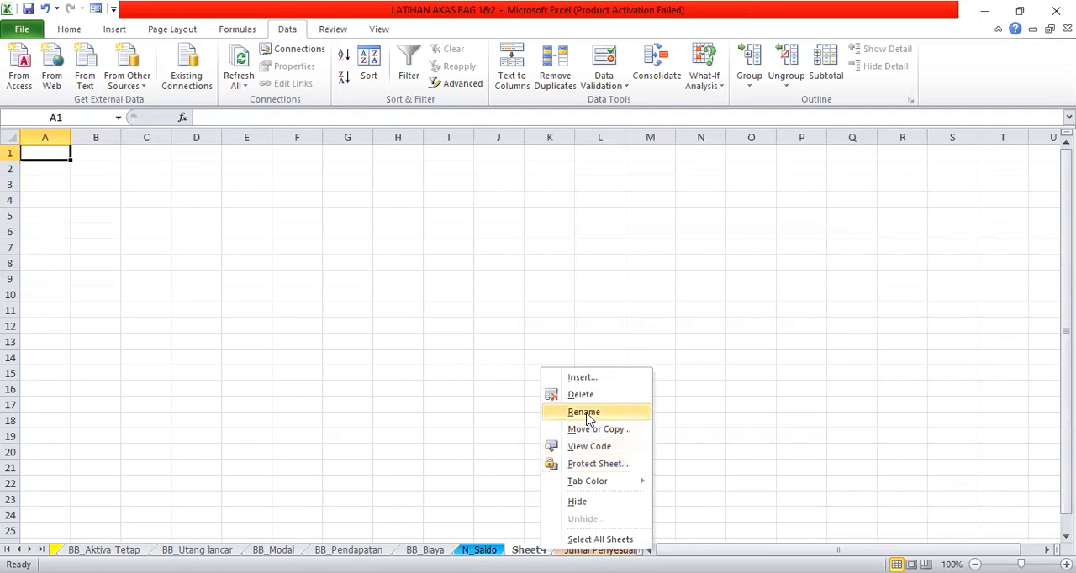
{"action": "left_click", "coordinate": [587, 413]}
{"action": "type", "text": "n"}
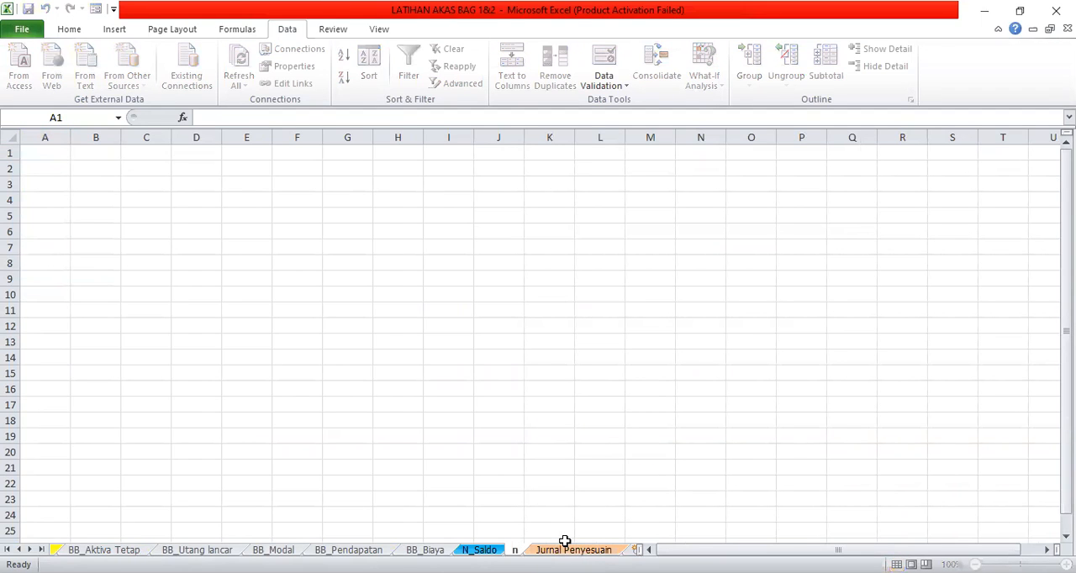
{"action": "key", "text": "BackSpace"}
{"action": "type", "text": "N_SA"}
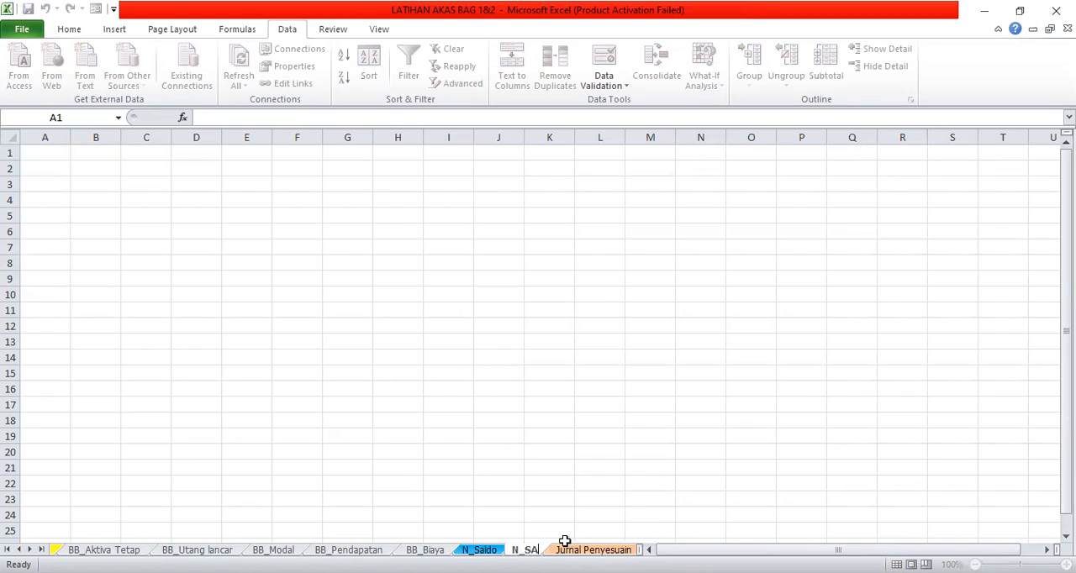
{"action": "type", "text": "LDO2"}
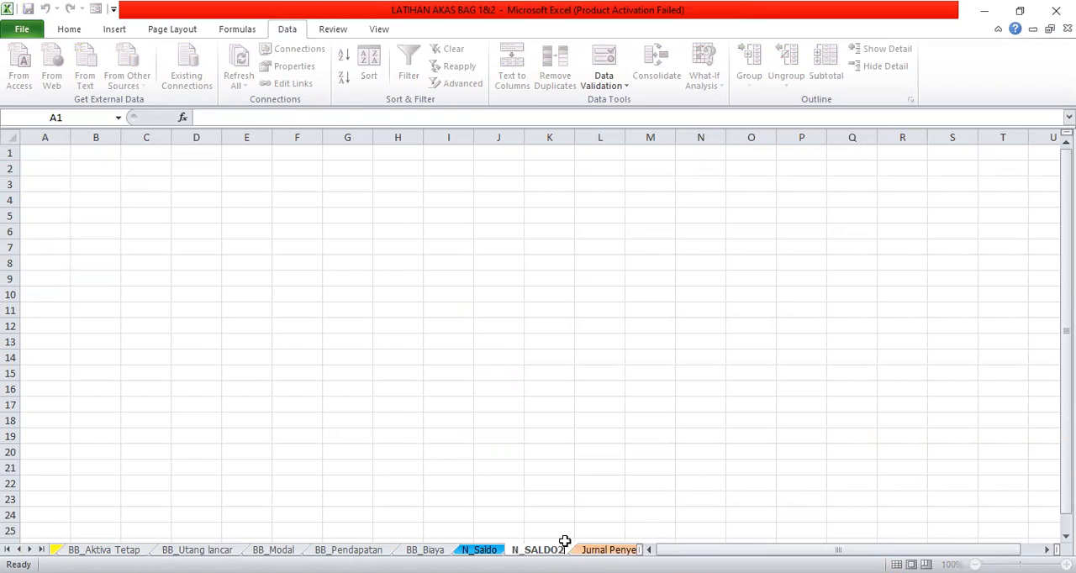
{"action": "key", "text": "Return"}
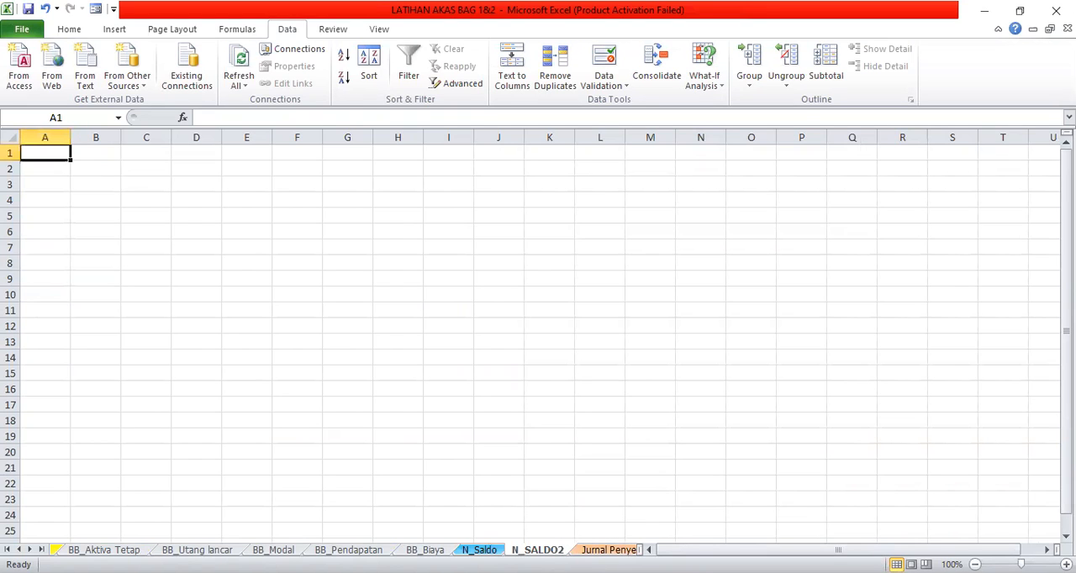
- Return to the NS_AWAL sheet and copy its entire contents, including the opening trial balance table
{"action": "left_click", "coordinate": [492, 546]}
{"action": "left_click", "coordinate": [525, 548]}
{"action": "left_click", "coordinate": [6, 550]}
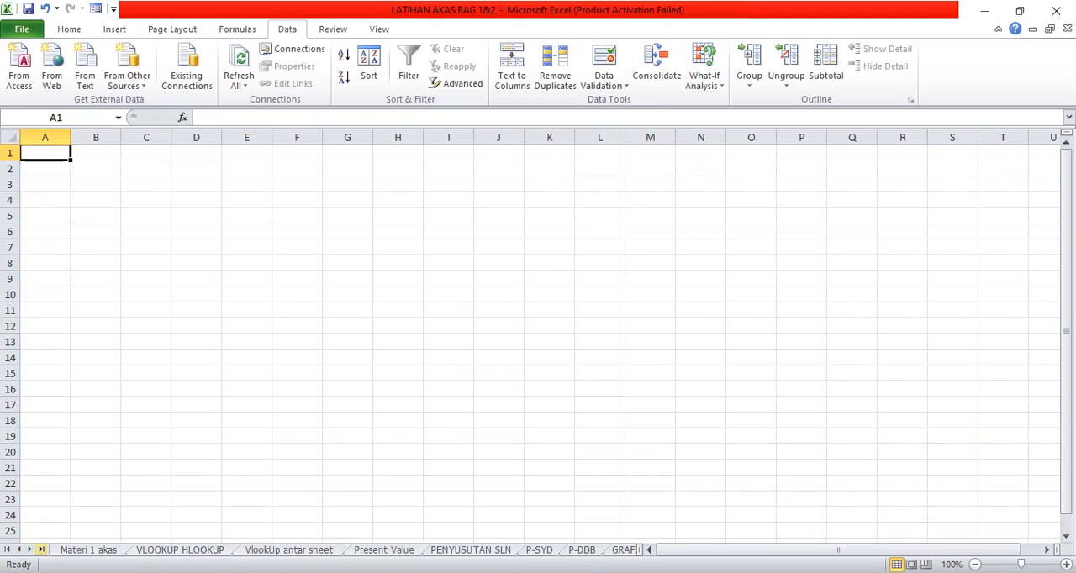
{"action": "left_click", "coordinate": [30, 549]}
{"action": "left_click", "coordinate": [29, 550]}
{"action": "left_click", "coordinate": [30, 549]}
{"action": "left_click", "coordinate": [29, 549]}
{"action": "left_click", "coordinate": [524, 548]}
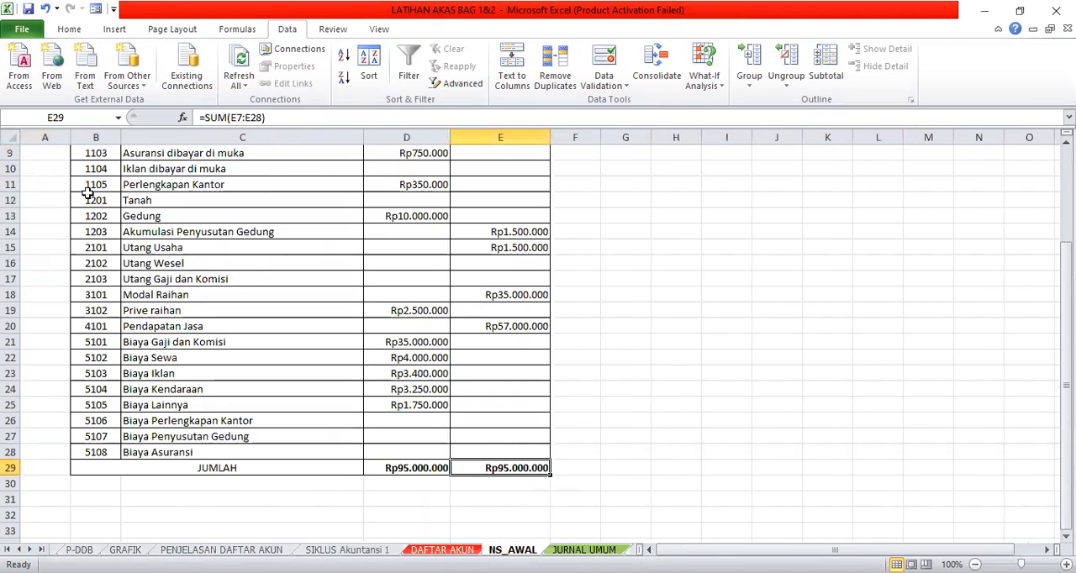
{"action": "scroll", "coordinate": [979, 277], "scroll_direction": "up", "scroll_amount": 3}
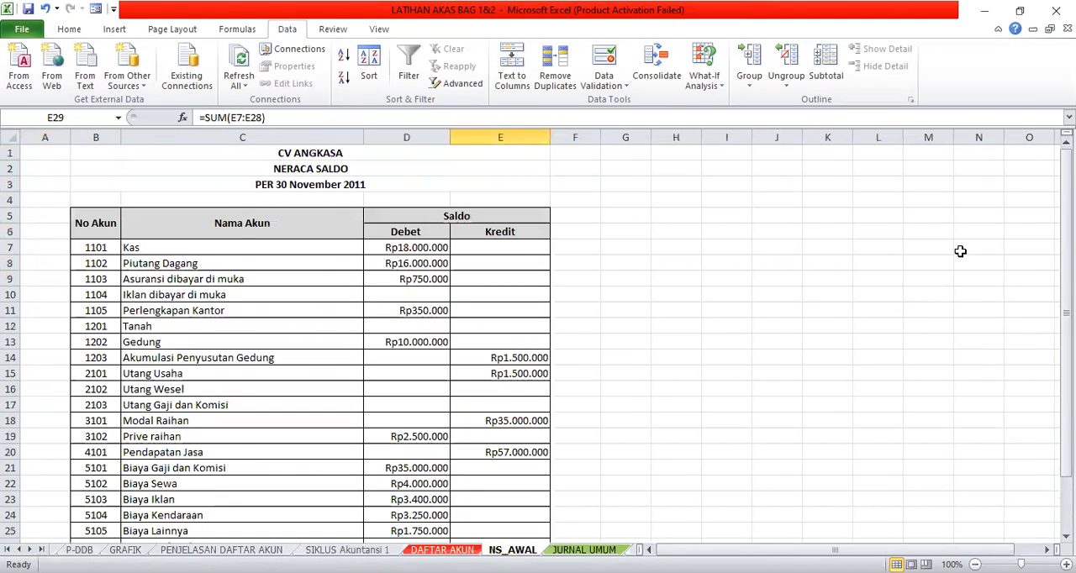
{"action": "left_click", "coordinate": [9, 139]}
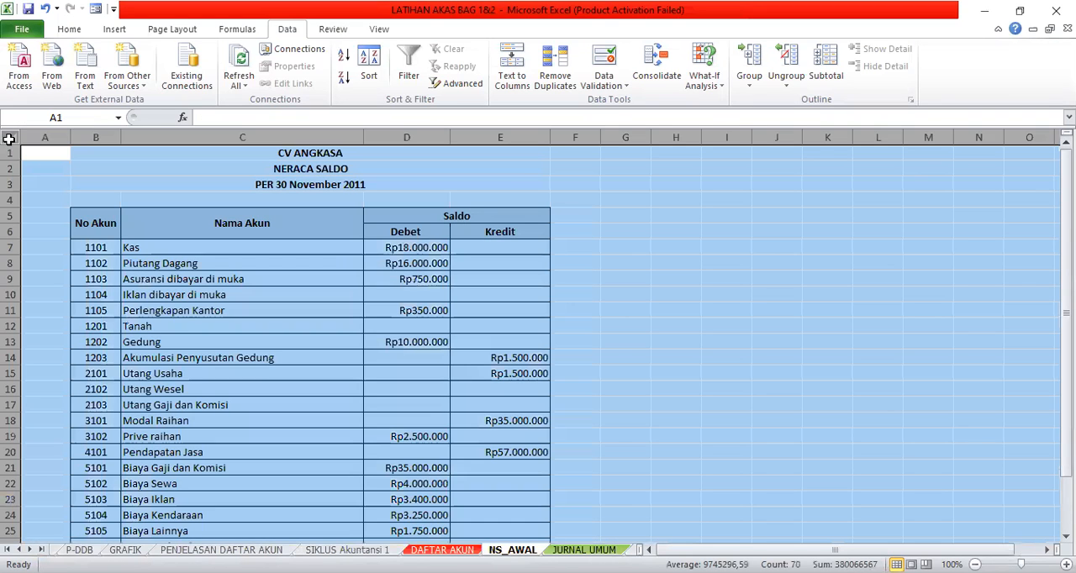
{"action": "left_click", "coordinate": [69, 29]}
{"action": "left_click", "coordinate": [61, 66]}
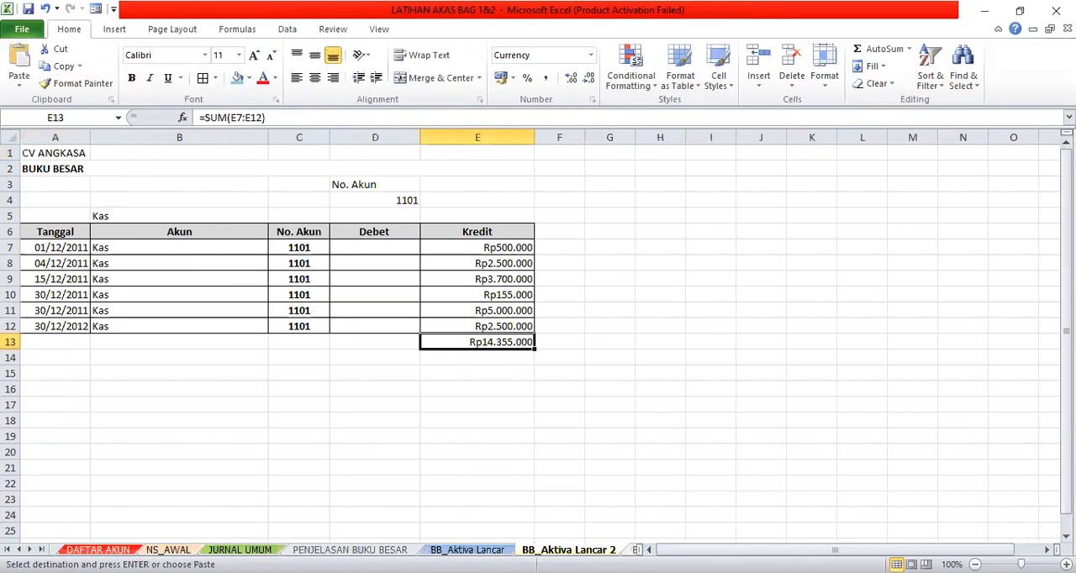
- Paste the copied trial balance into the empty N_SALDO2 sheet, starting at cell A1
{"action": "key", "text": "ctrl+Page_Down"}
{"action": "key", "text": "ctrl+Page_Down"}
{"action": "key", "text": "ctrl+Page_Down"}
{"action": "key", "text": "ctrl+Page_Down"}
{"action": "key", "text": "ctrl+Page_Down"}
{"action": "key", "text": "ctrl+Page_Down"}
{"action": "key", "text": "ctrl+Page_Down"}
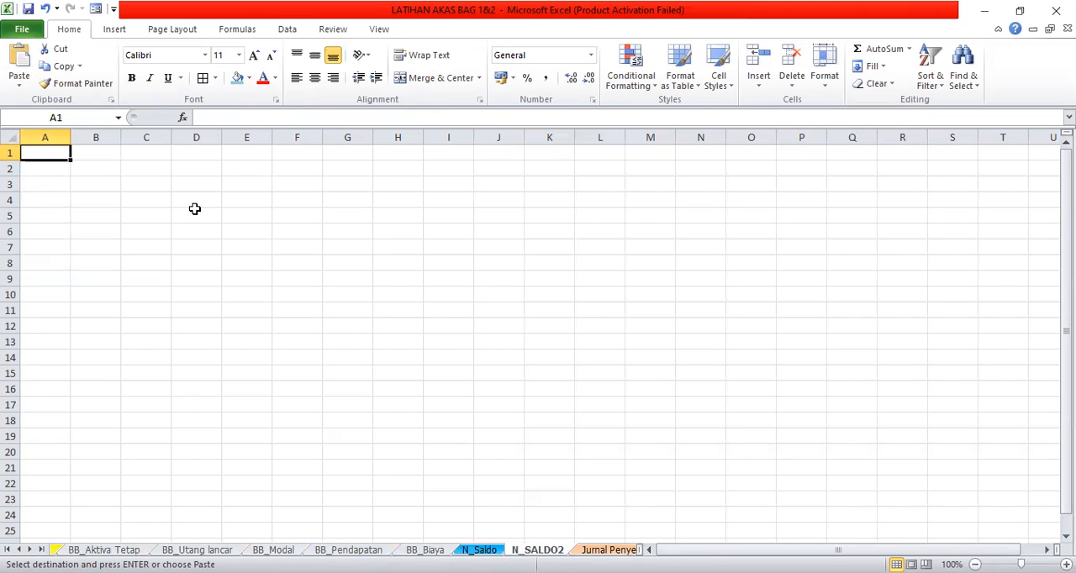
{"action": "left_click", "coordinate": [18, 66]}
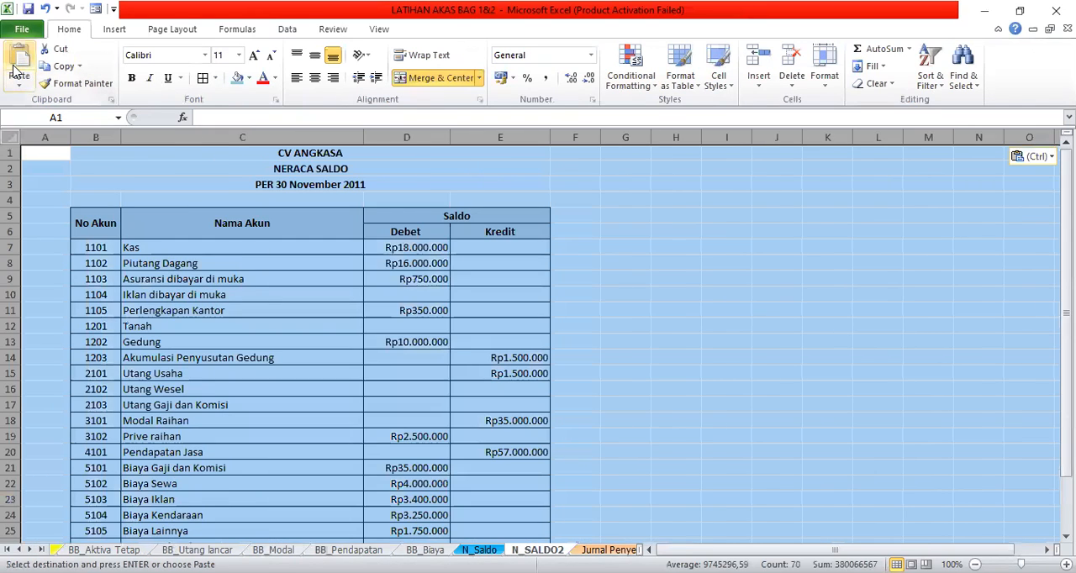
{"action": "left_click", "coordinate": [747, 370]}
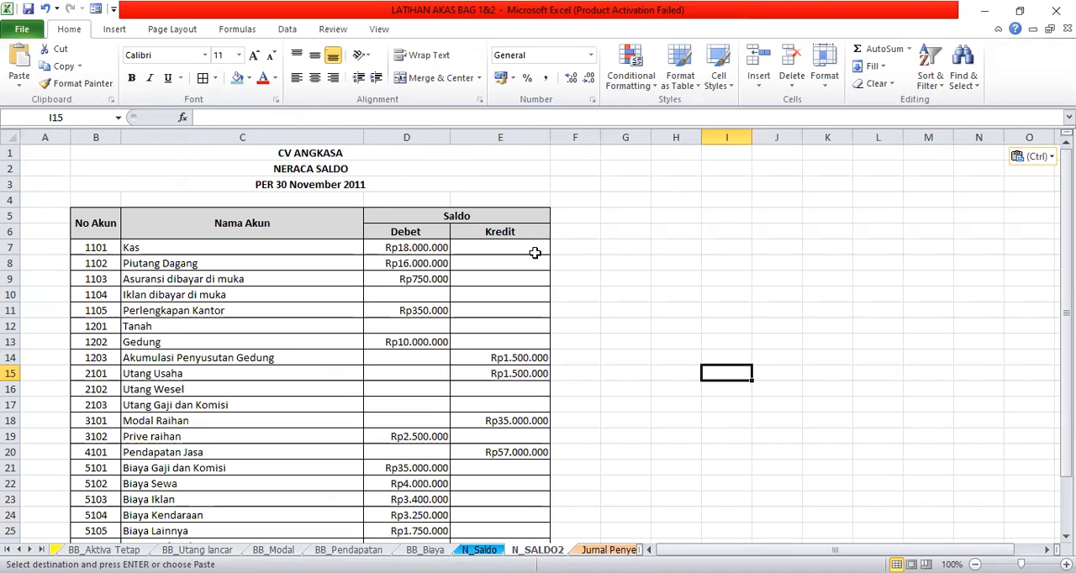
- Clear the Debet amounts in D7:D28 and the Kredit amounts in E7:E28 on N_SALDO2, keeping the JUMLAH row
{"action": "left_click_drag", "start_coordinate": [418, 248], "coordinate": [399, 487]}
{"action": "key", "text": "Delete"}
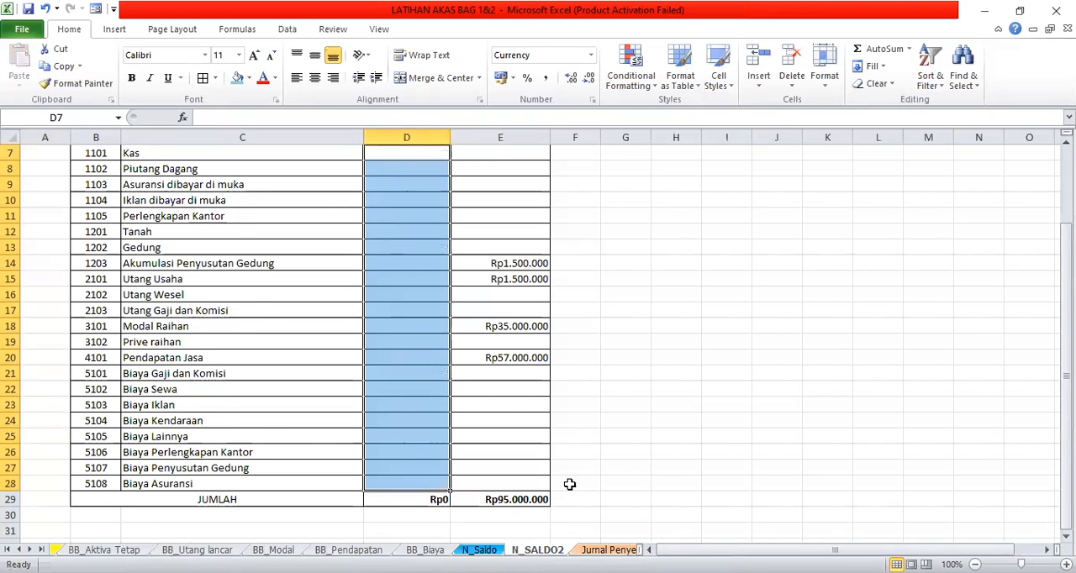
{"action": "scroll", "coordinate": [570, 484], "scroll_direction": "up", "scroll_amount": 2}
{"action": "left_click", "coordinate": [497, 251]}
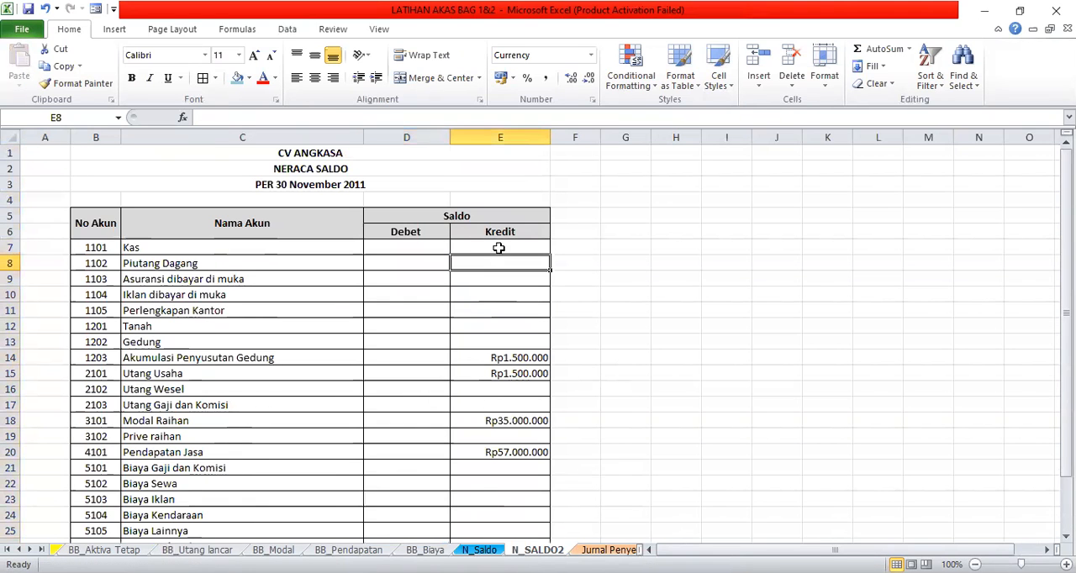
{"action": "left_click_drag", "start_coordinate": [497, 252], "coordinate": [504, 500]}
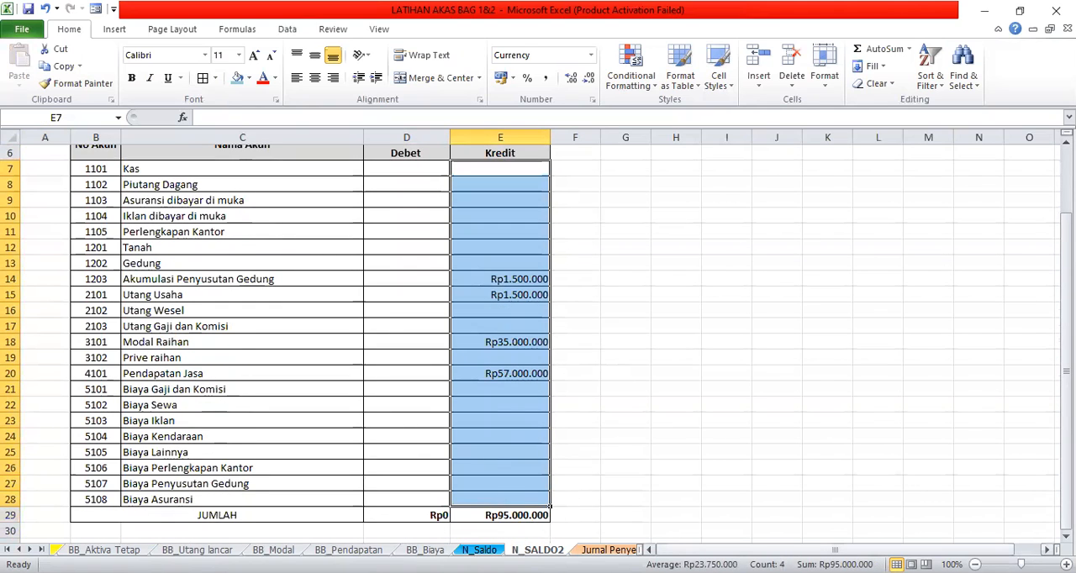
{"action": "key", "text": "Delete"}
{"action": "scroll", "coordinate": [776, 528], "scroll_direction": "up", "scroll_amount": 2}
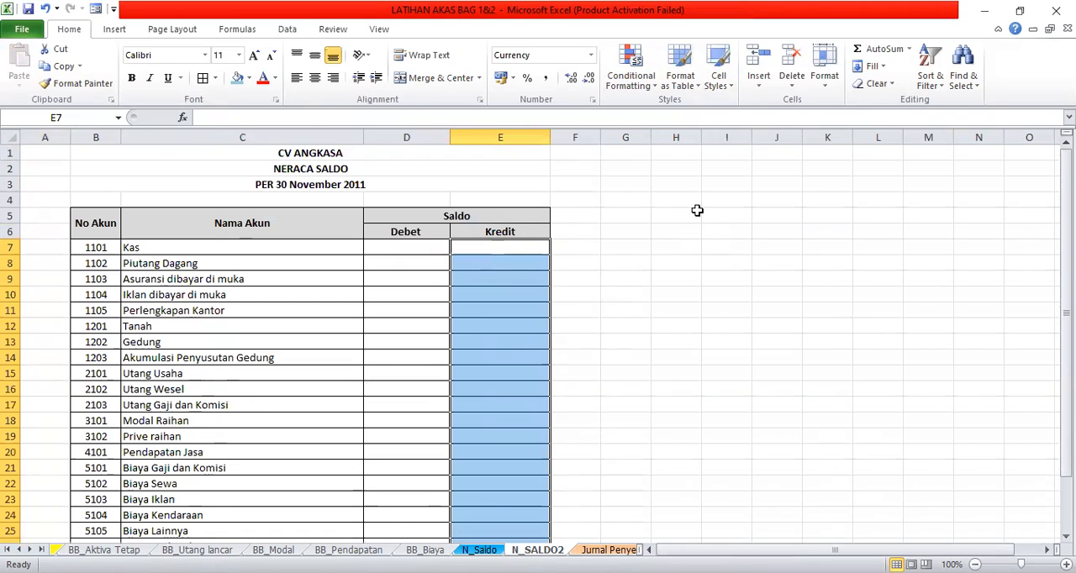
{"action": "left_click", "coordinate": [393, 251]}
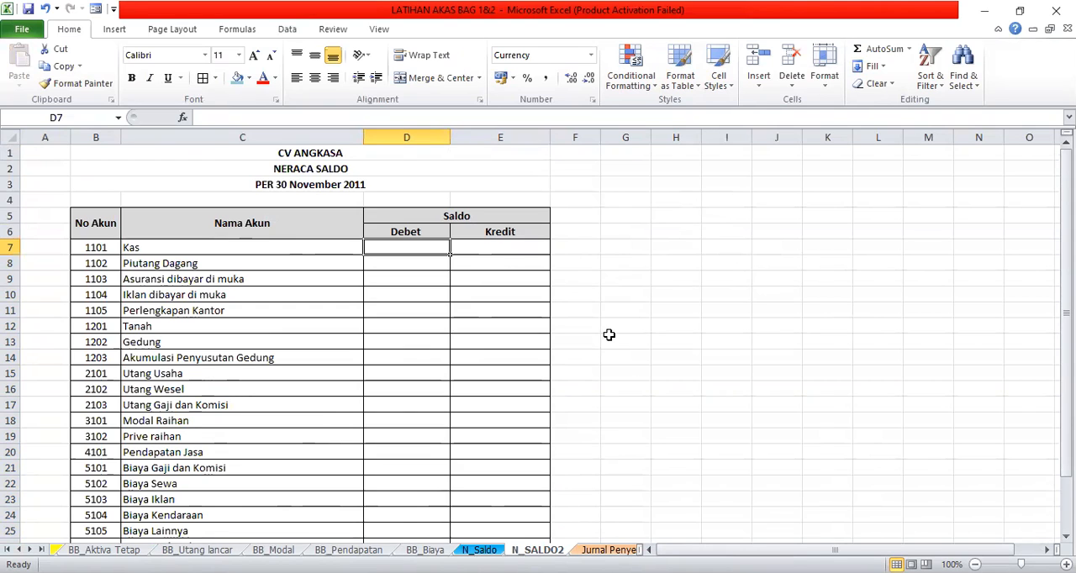
{"action": "type", "text": "="}
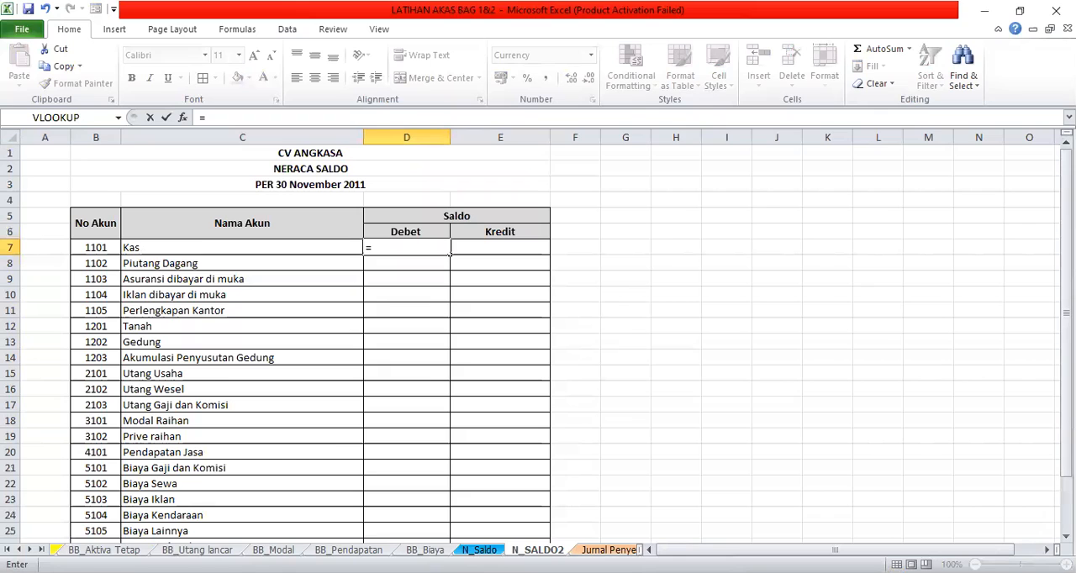
{"action": "left_click", "coordinate": [19, 550]}
{"action": "left_click", "coordinate": [19, 550]}
{"action": "left_click", "coordinate": [19, 550]}
{"action": "left_click", "coordinate": [18, 550]}
{"action": "left_click", "coordinate": [18, 550]}
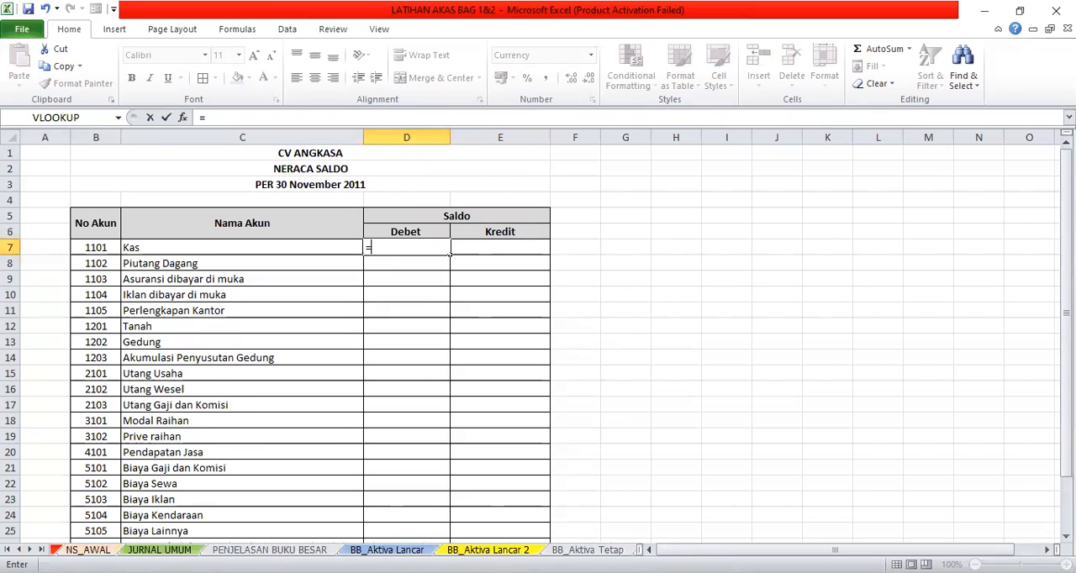
{"action": "left_click", "coordinate": [88, 549]}
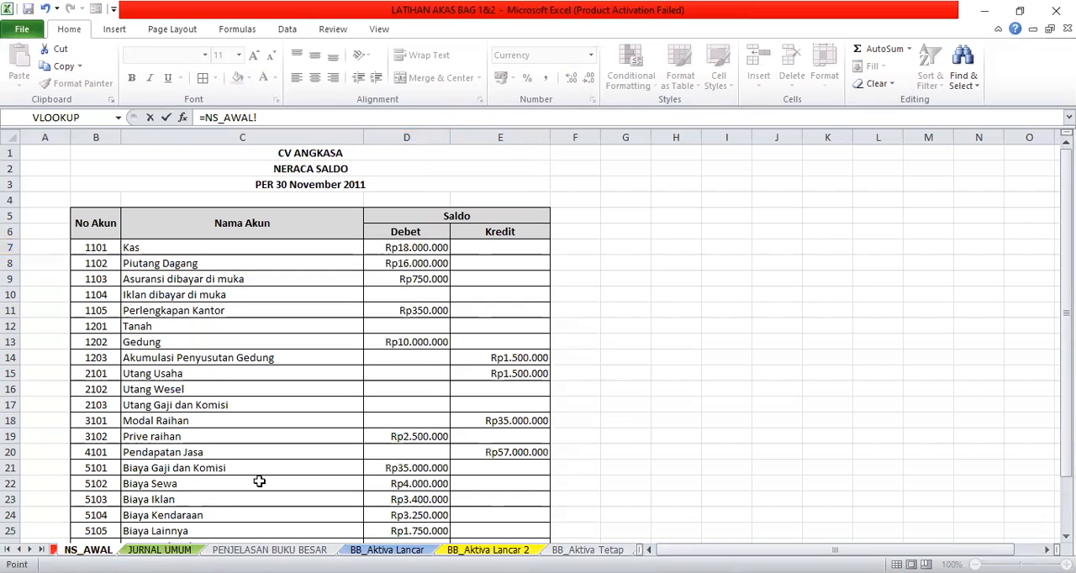
{"action": "left_click", "coordinate": [392, 248]}
{"action": "left_click", "coordinate": [311, 117]}
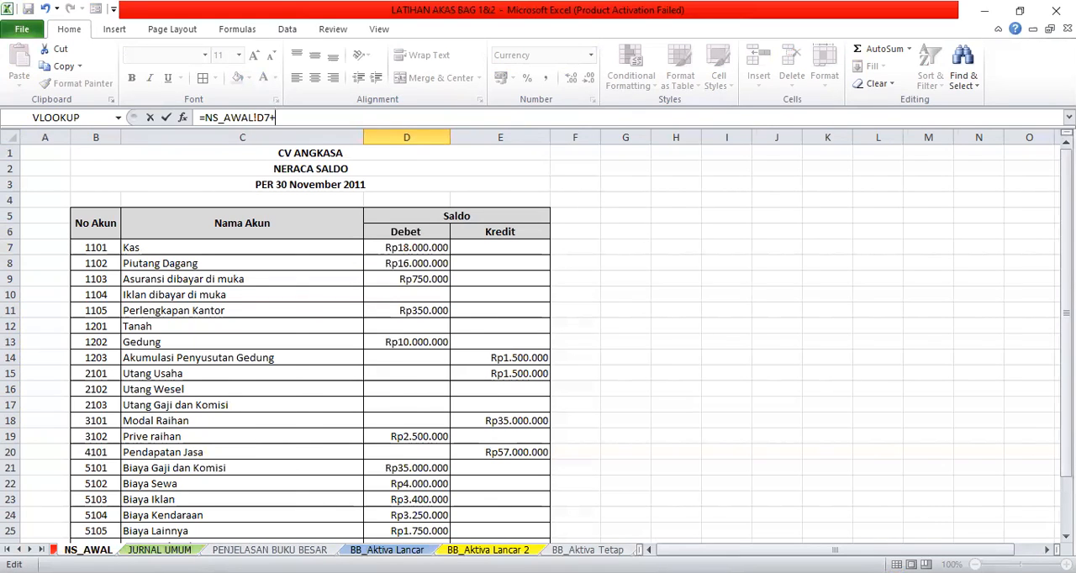
{"action": "left_click", "coordinate": [160, 549]}
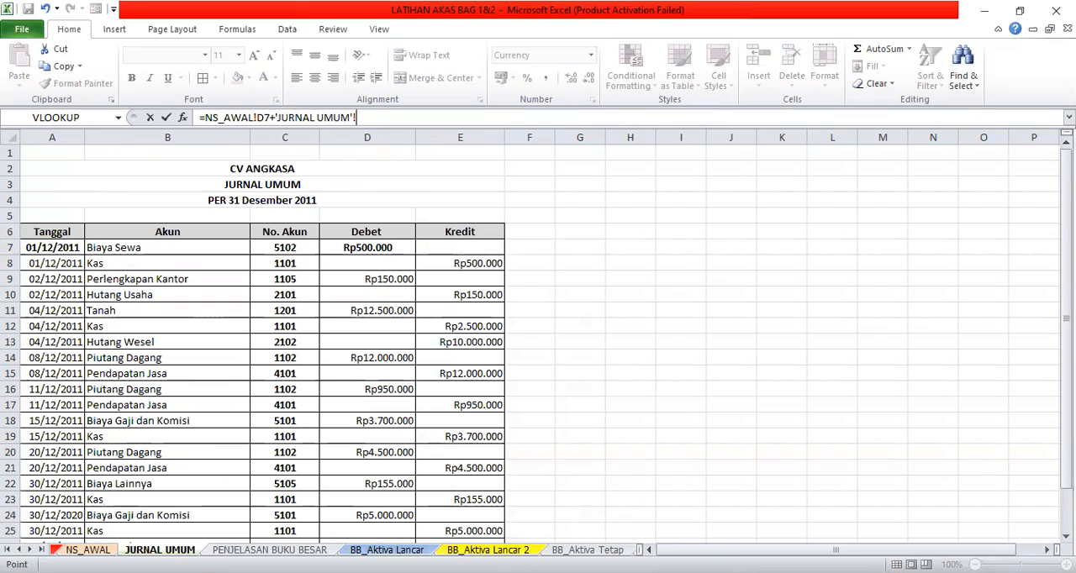
{"action": "left_click", "coordinate": [386, 550]}
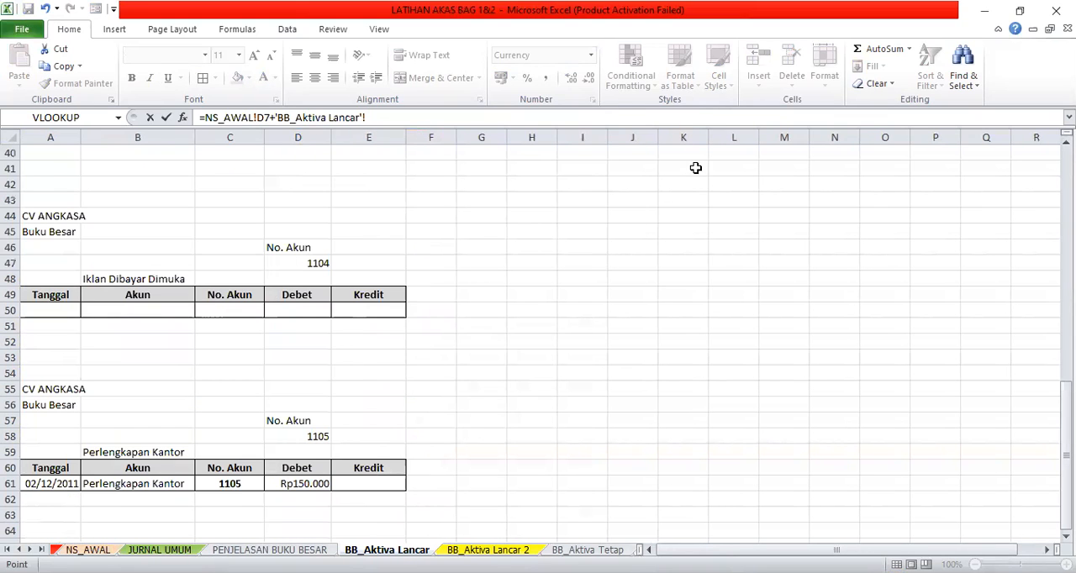
{"action": "scroll", "coordinate": [538, 327], "scroll_direction": "up", "scroll_amount": 4}
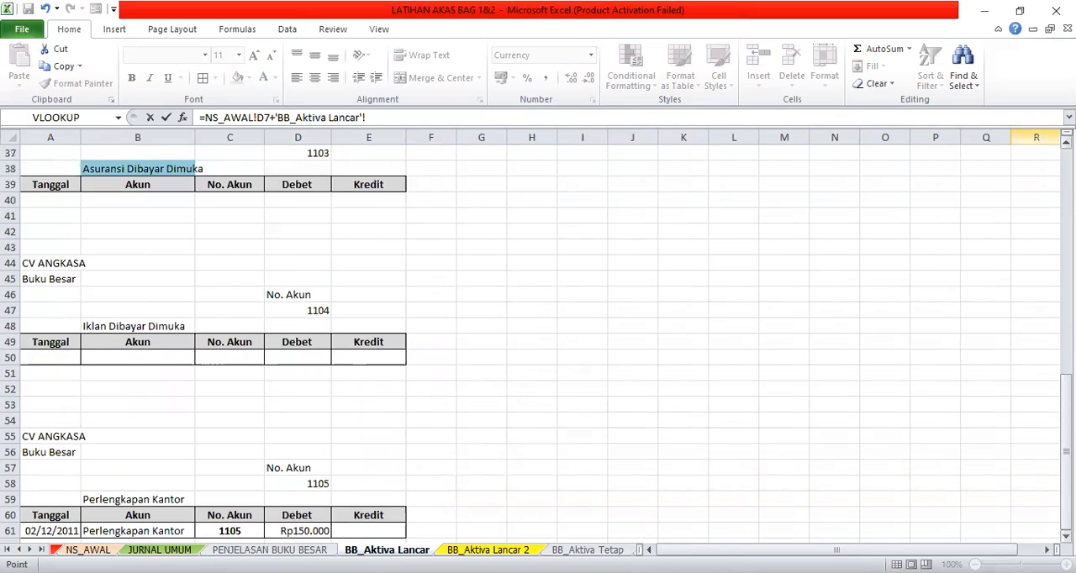
{"action": "scroll", "coordinate": [214, 336], "scroll_direction": "up", "scroll_amount": 7}
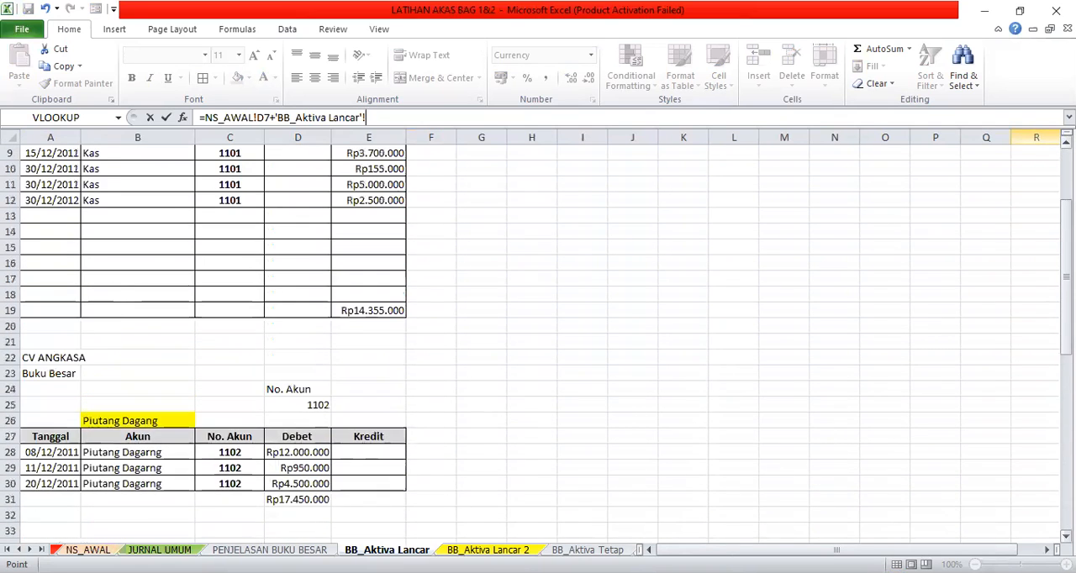
{"action": "scroll", "coordinate": [538, 336], "scroll_direction": "up", "scroll_amount": 2}
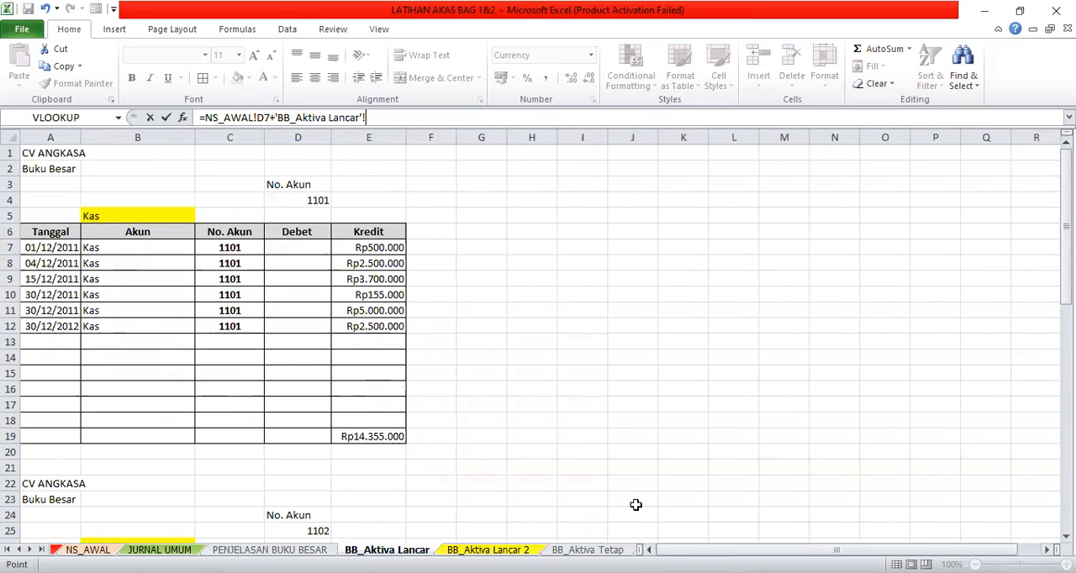
{"action": "key", "text": "BackSpace"}
{"action": "key", "text": "BackSpace"}
{"action": "key", "text": "BackSpace"}
{"action": "key", "text": "BackSpace"}
{"action": "key", "text": "BackSpace"}
{"action": "key", "text": "BackSpace"}
{"action": "key", "text": "BackSpace"}
{"action": "key", "text": "BackSpace"}
{"action": "key", "text": "BackSpace"}
{"action": "key", "text": "BackSpace"}
{"action": "key", "text": "BackSpace"}
{"action": "key", "text": "BackSpace"}
{"action": "key", "text": "BackSpace"}
{"action": "key", "text": "BackSpace"}
{"action": "key", "text": "BackSpace"}
{"action": "key", "text": "BackSpace"}
{"action": "key", "text": "BackSpace"}
{"action": "key", "text": "BackSpace"}
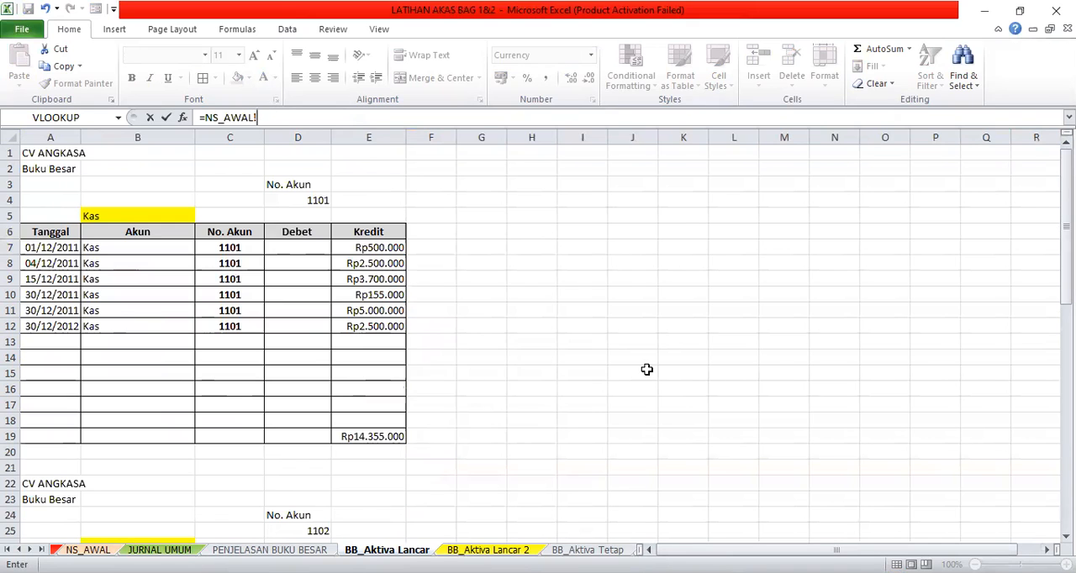
{"action": "key", "text": "BackSpace"}
{"action": "key", "text": "BackSpace"}
{"action": "key", "text": "BackSpace"}
{"action": "key", "text": "BackSpace"}
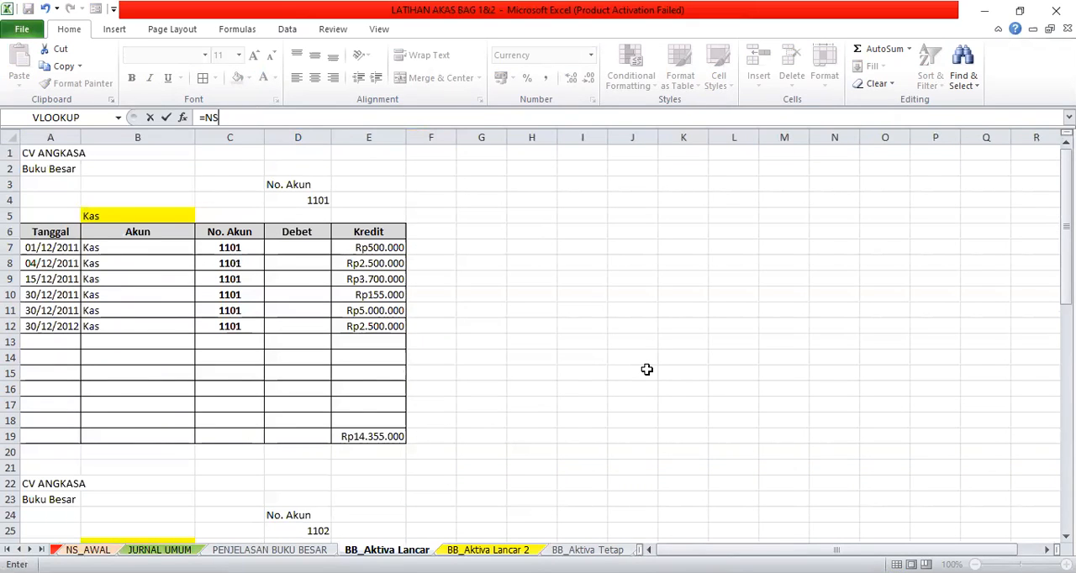
{"action": "key", "text": "BackSpace"}
{"action": "key", "text": "BackSpace"}
{"action": "key", "text": "BackSpace"}
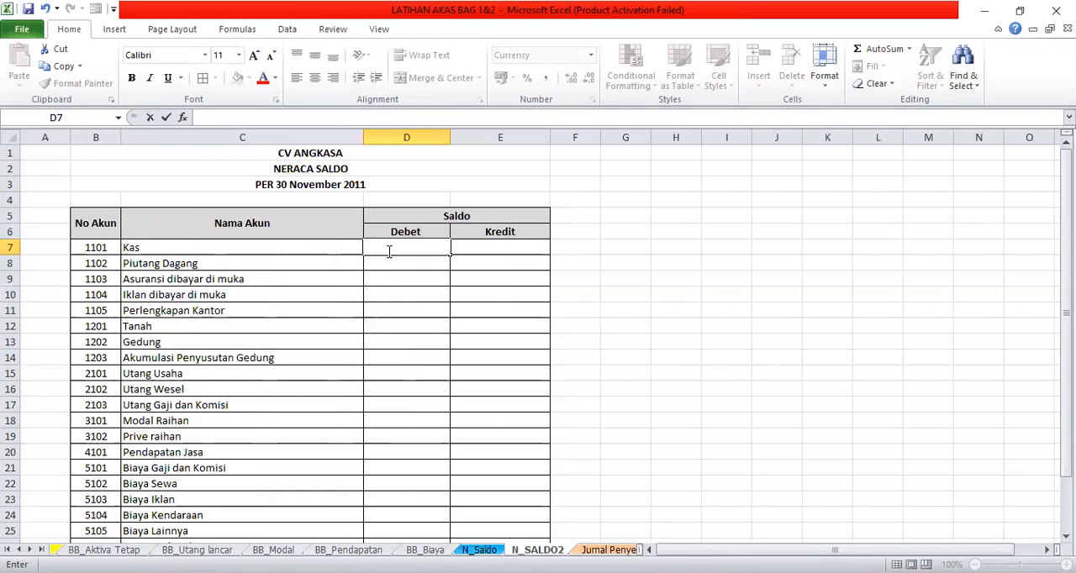
- Enter the Kas Debet balance in D7 on N_SALDO2 as =NS_AWAL!D7+'BB_Aktiva Lancar'!D19-'BB_Aktiva Lancar'!E19
{"action": "type", "text": "="}
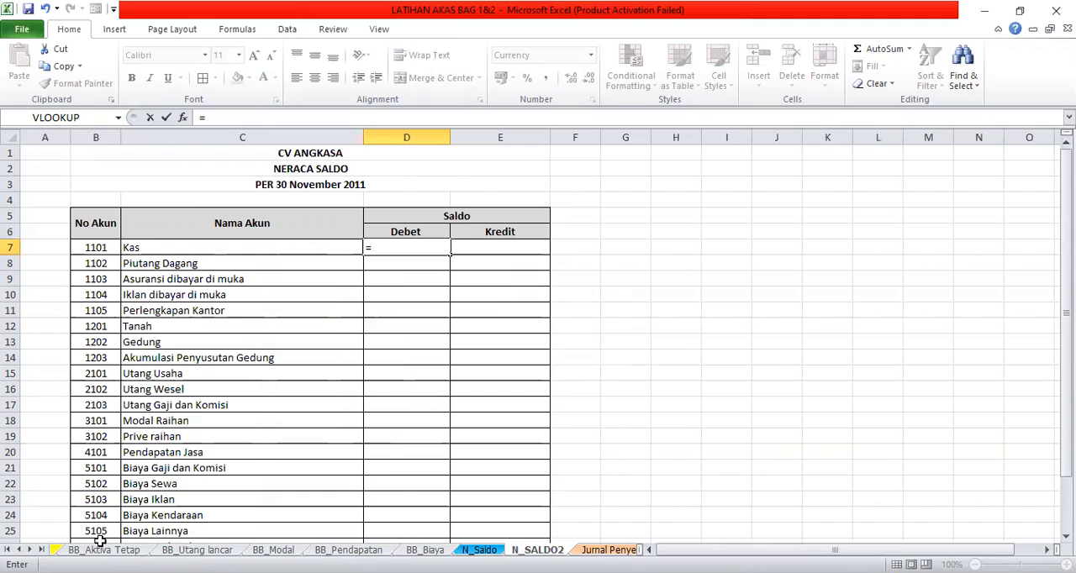
{"action": "left_click", "coordinate": [19, 550]}
{"action": "left_click", "coordinate": [18, 550]}
{"action": "left_click", "coordinate": [18, 549]}
{"action": "left_click", "coordinate": [18, 549]}
{"action": "left_click", "coordinate": [18, 550]}
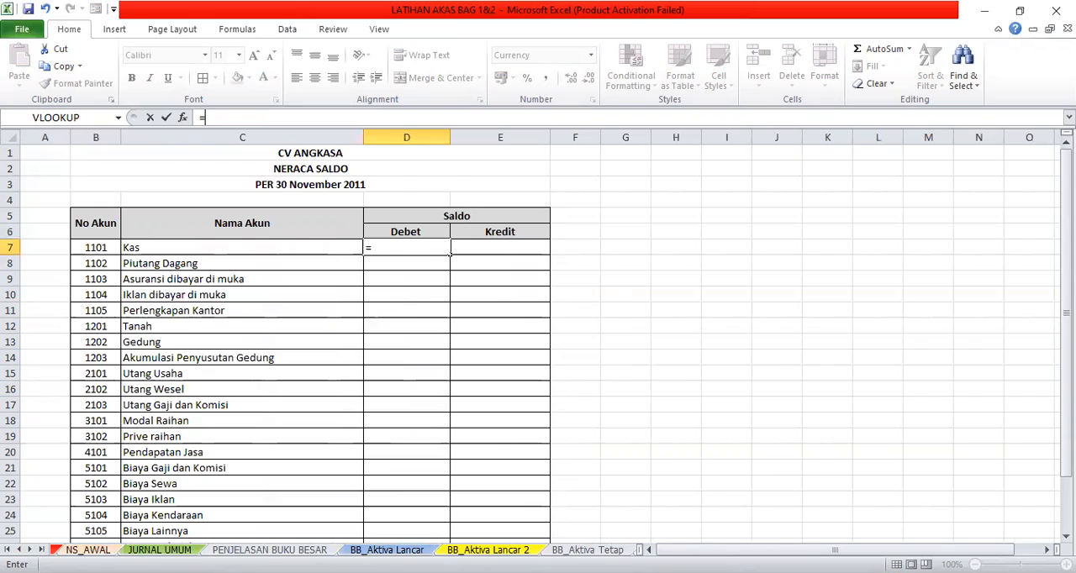
{"action": "left_click", "coordinate": [87, 550]}
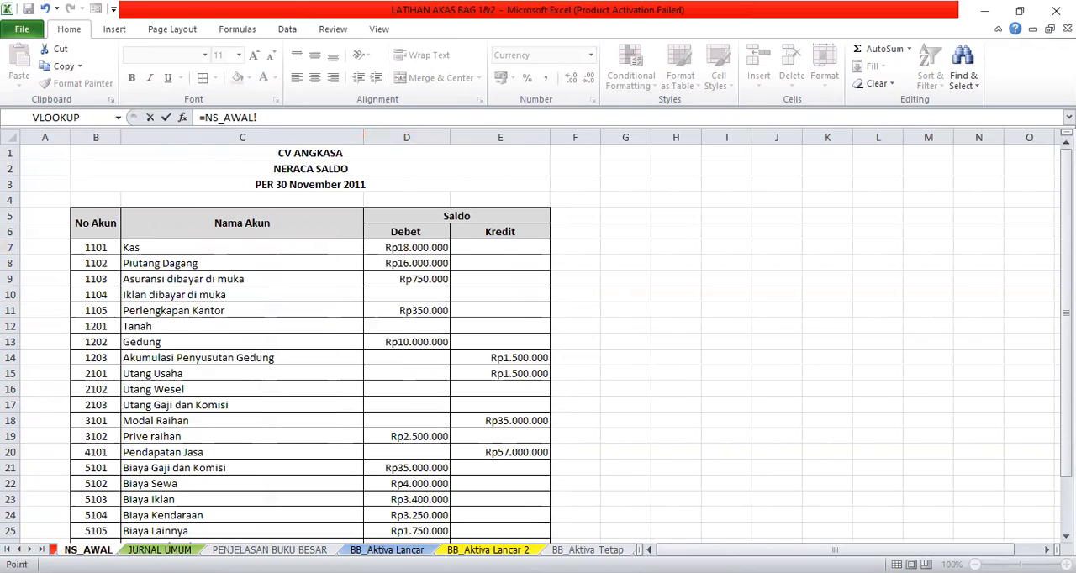
{"action": "left_click", "coordinate": [394, 247]}
{"action": "type", "text": "+"}
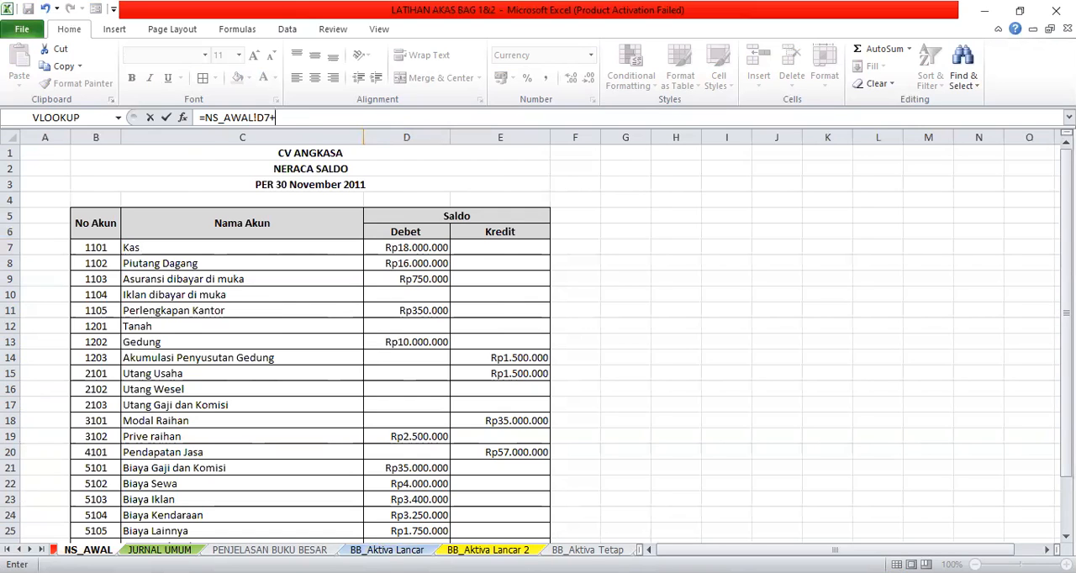
{"action": "left_click", "coordinate": [387, 550]}
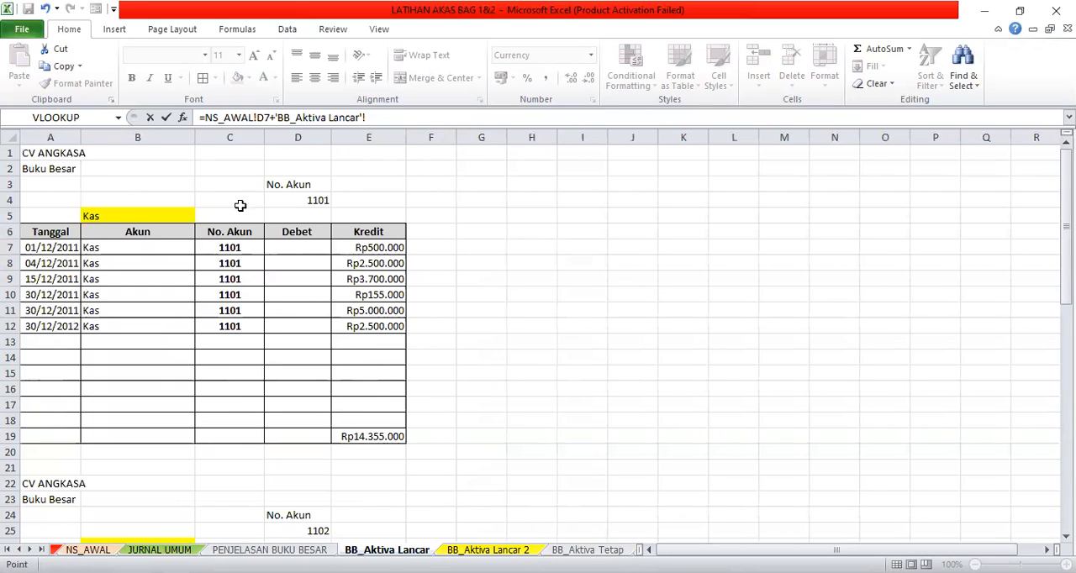
{"action": "left_click", "coordinate": [304, 436]}
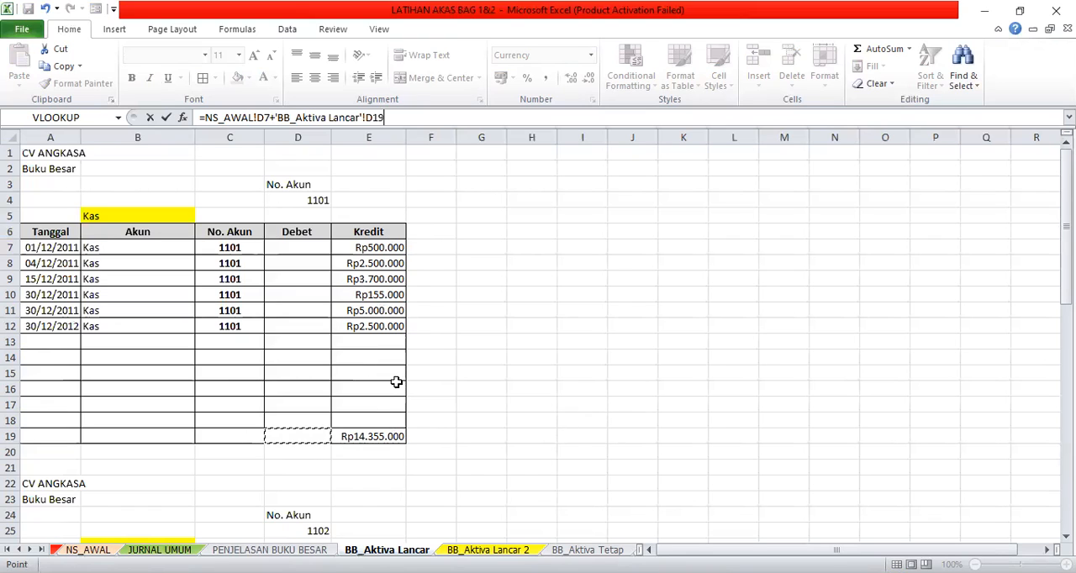
{"action": "type", "text": "-"}
{"action": "left_click", "coordinate": [374, 436]}
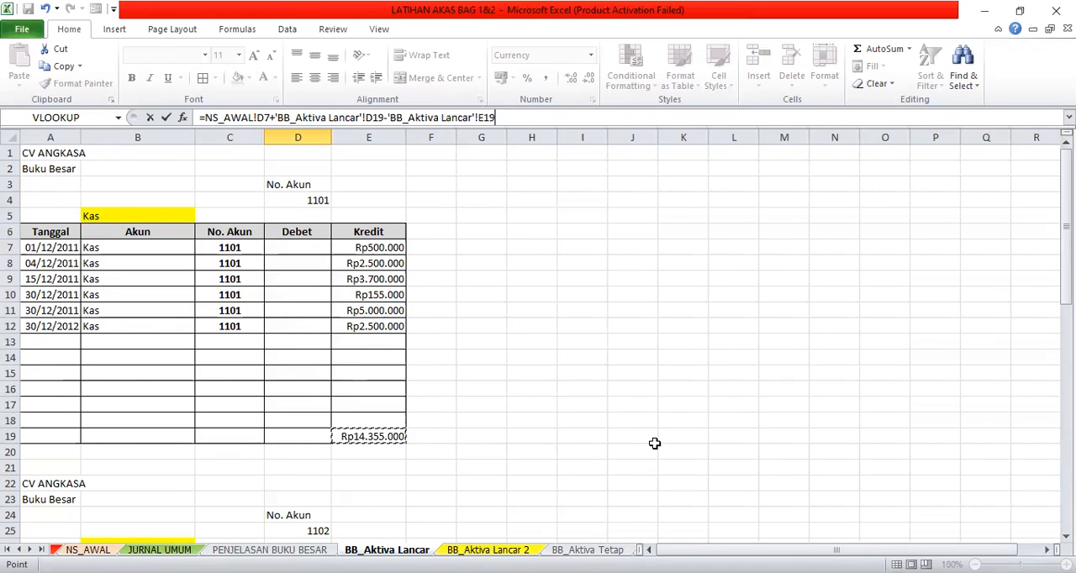
{"action": "key", "text": "Return"}
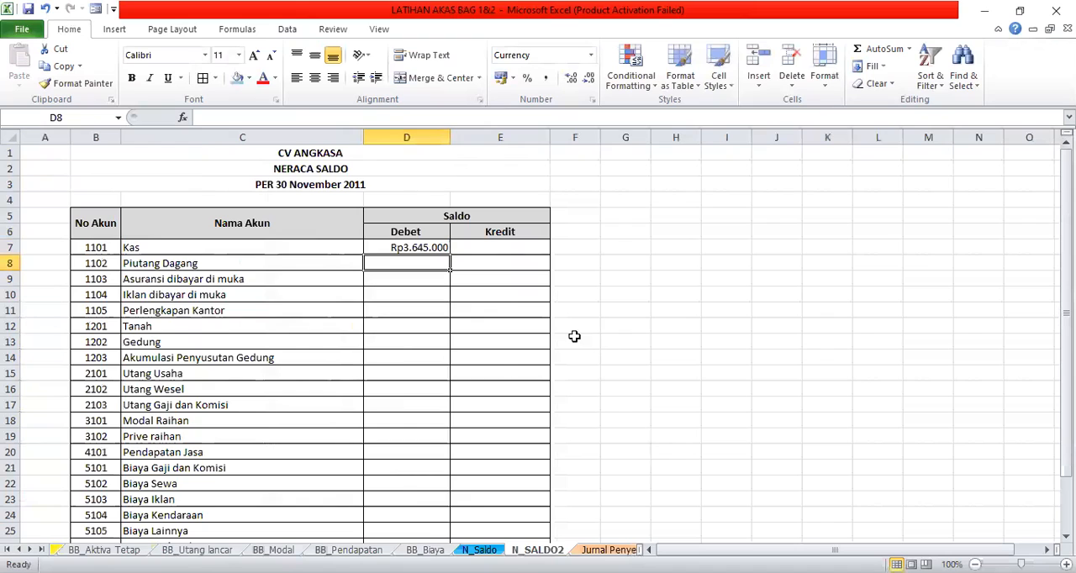
- Check the Kas formula in D7 against the opening Kas balance on NS_AWAL and the existing N_Saldo sheet
{"action": "left_click", "coordinate": [415, 245]}
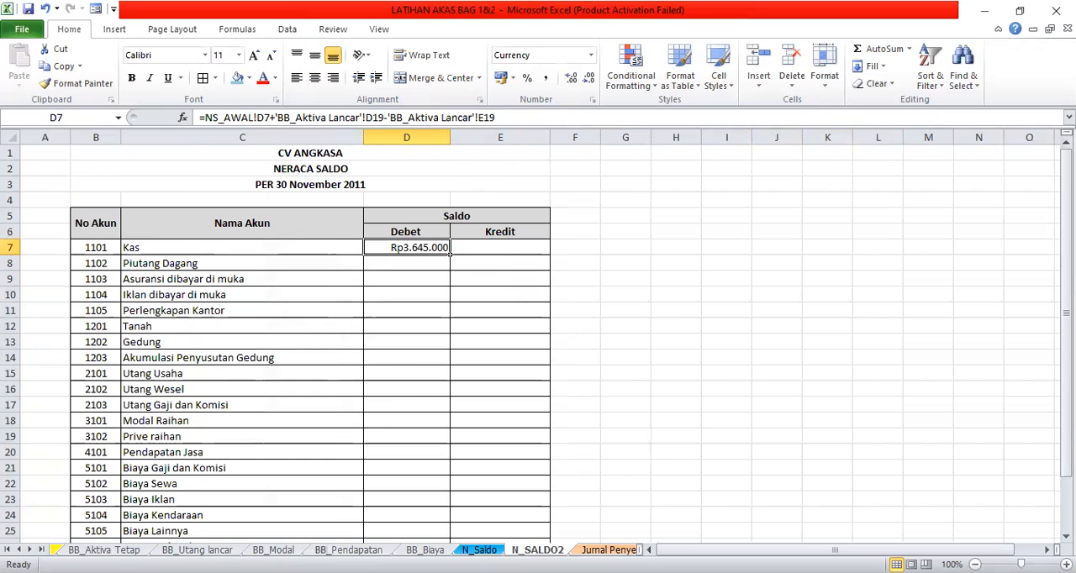
{"action": "left_click", "coordinate": [18, 550]}
{"action": "left_click", "coordinate": [19, 550]}
{"action": "left_click", "coordinate": [19, 549]}
{"action": "left_click", "coordinate": [18, 550]}
{"action": "left_click", "coordinate": [19, 550]}
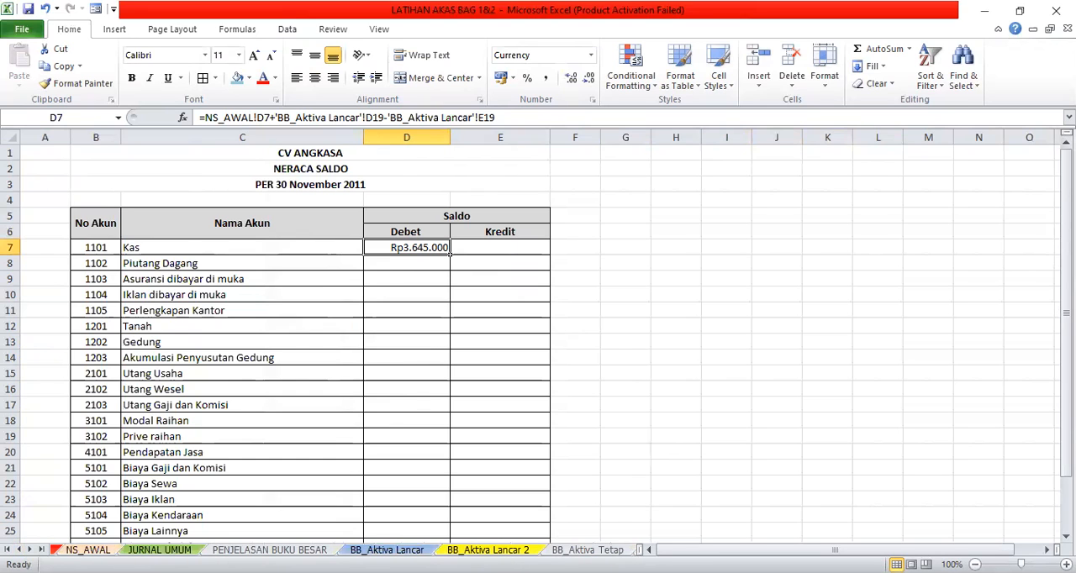
{"action": "left_click", "coordinate": [87, 549]}
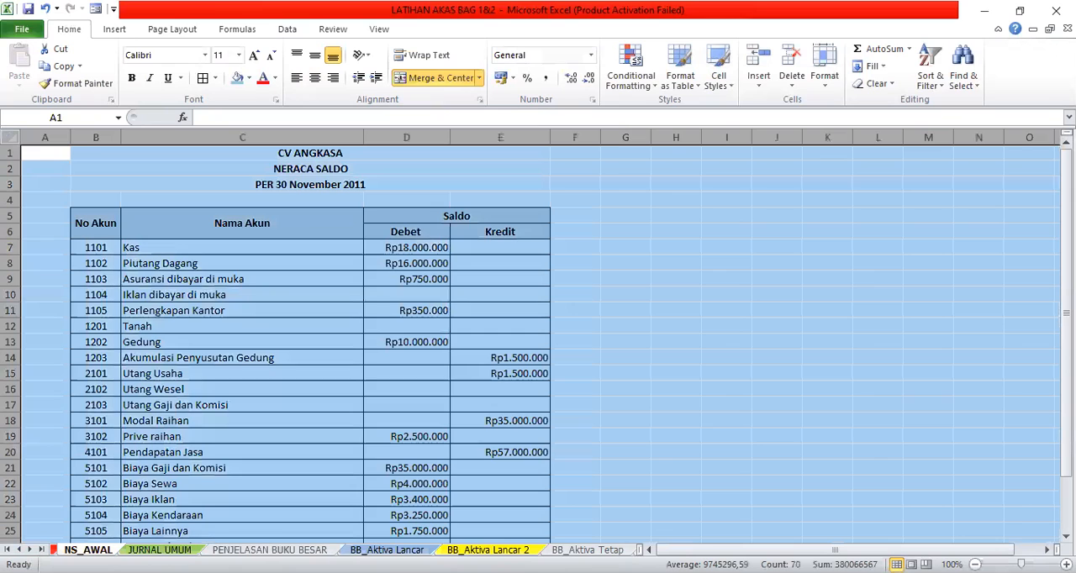
{"action": "left_click", "coordinate": [412, 249]}
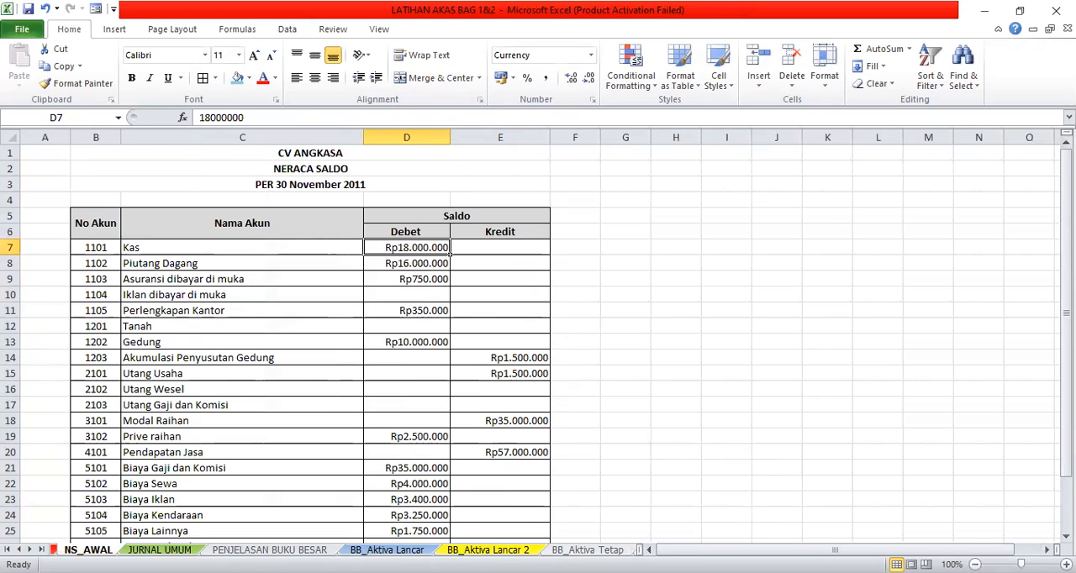
{"action": "left_click", "coordinate": [30, 549]}
{"action": "left_click", "coordinate": [29, 550]}
{"action": "left_click", "coordinate": [29, 549]}
{"action": "left_click", "coordinate": [29, 550]}
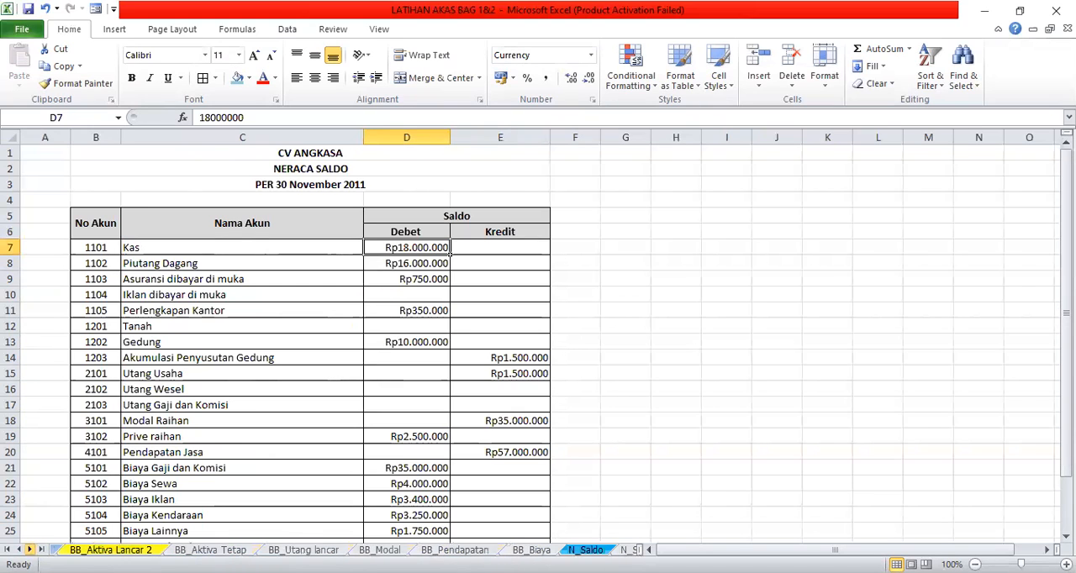
{"action": "left_click", "coordinate": [30, 550]}
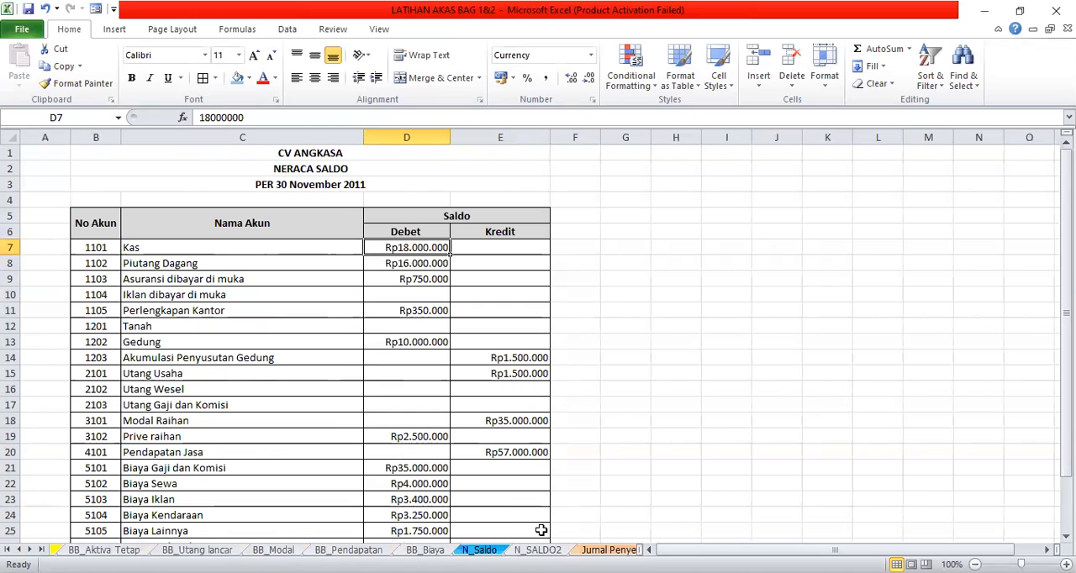
{"action": "left_click", "coordinate": [479, 550]}
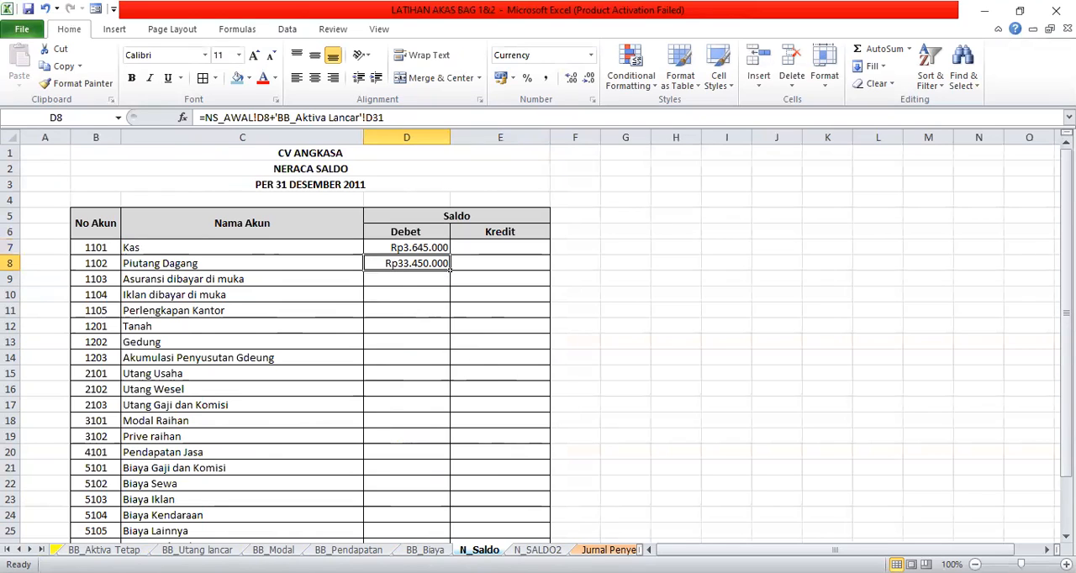
- Enter the Piutang Dagang Debet balance in D8 on N_SALDO2 as =NS_AWAL!D8+'BB_Aktiva Lancar'!D31-'BB_Aktiva Lancar'!E31
{"action": "left_click", "coordinate": [537, 550]}
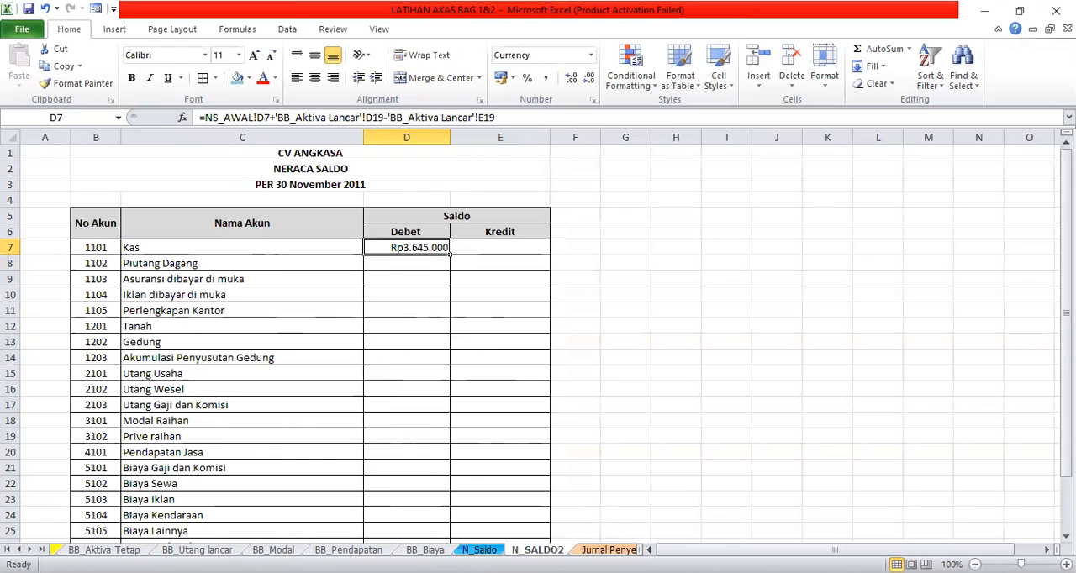
{"action": "left_click", "coordinate": [423, 265]}
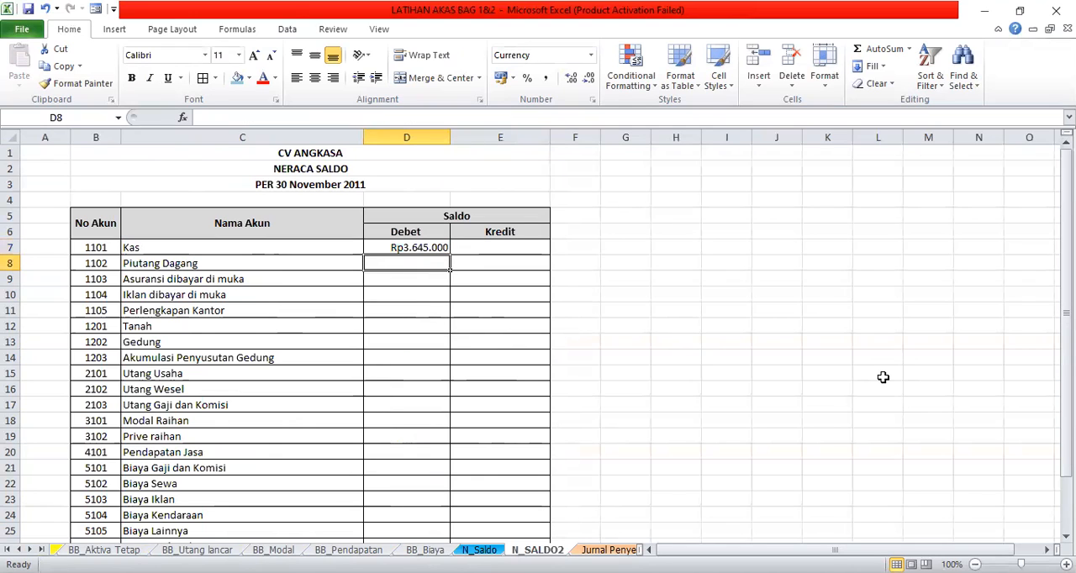
{"action": "type", "text": "="}
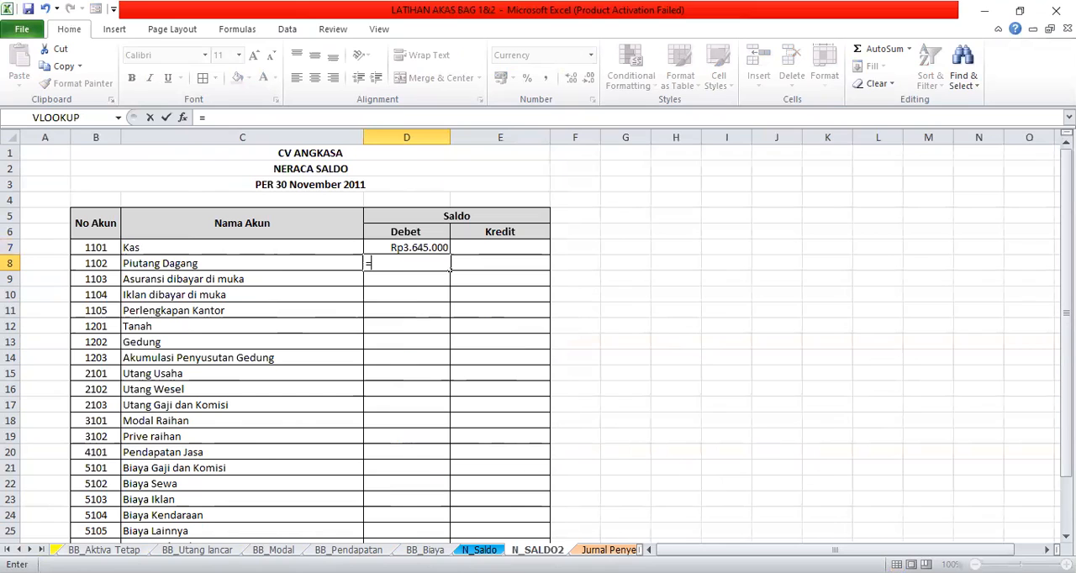
{"action": "left_click", "coordinate": [18, 549]}
{"action": "left_click", "coordinate": [18, 549]}
{"action": "left_click", "coordinate": [19, 550]}
{"action": "left_click", "coordinate": [18, 550]}
{"action": "left_click", "coordinate": [19, 549]}
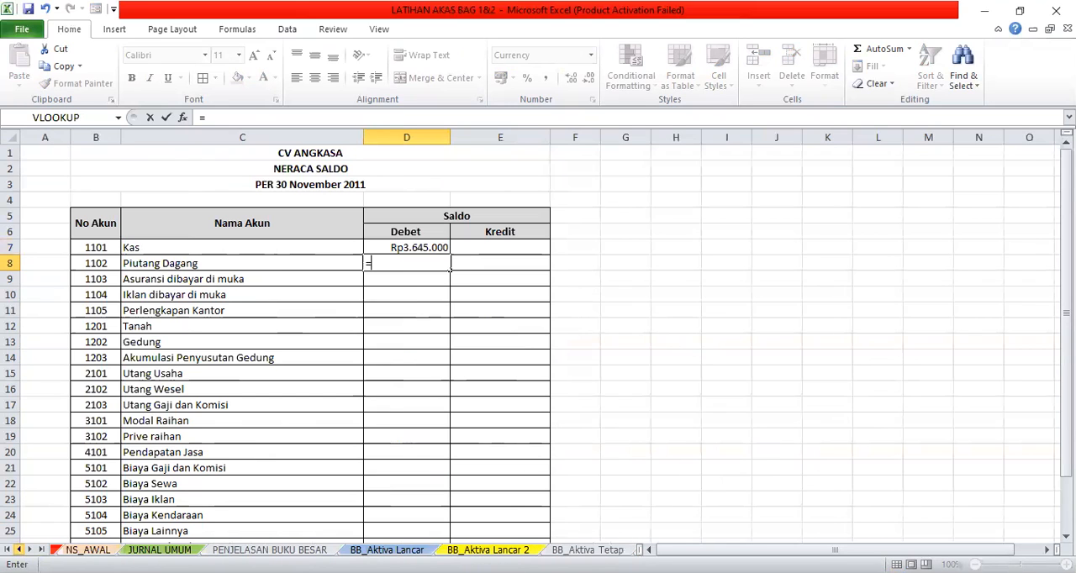
{"action": "left_click", "coordinate": [87, 550]}
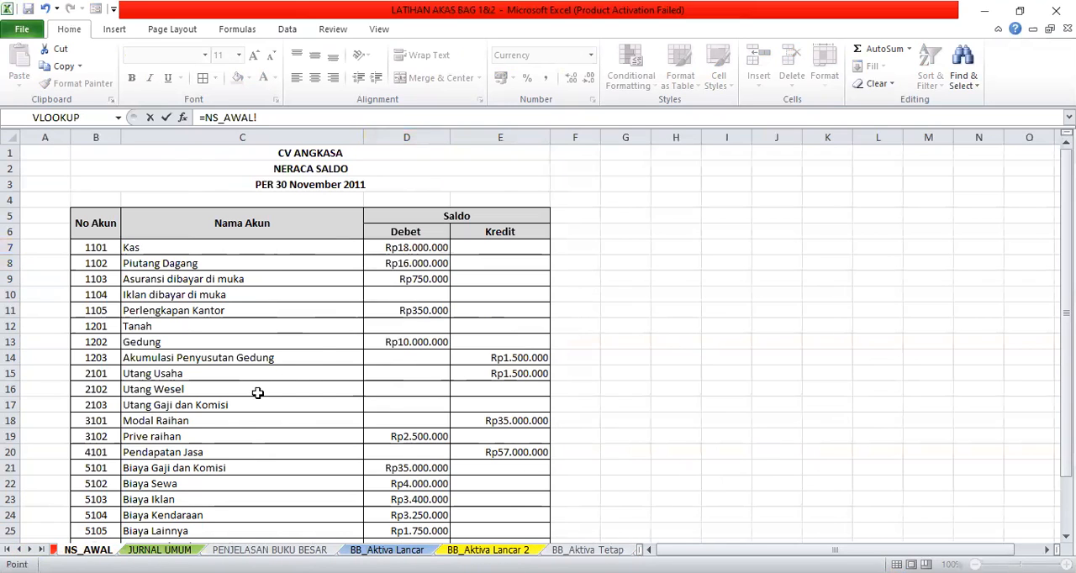
{"action": "left_click", "coordinate": [407, 263]}
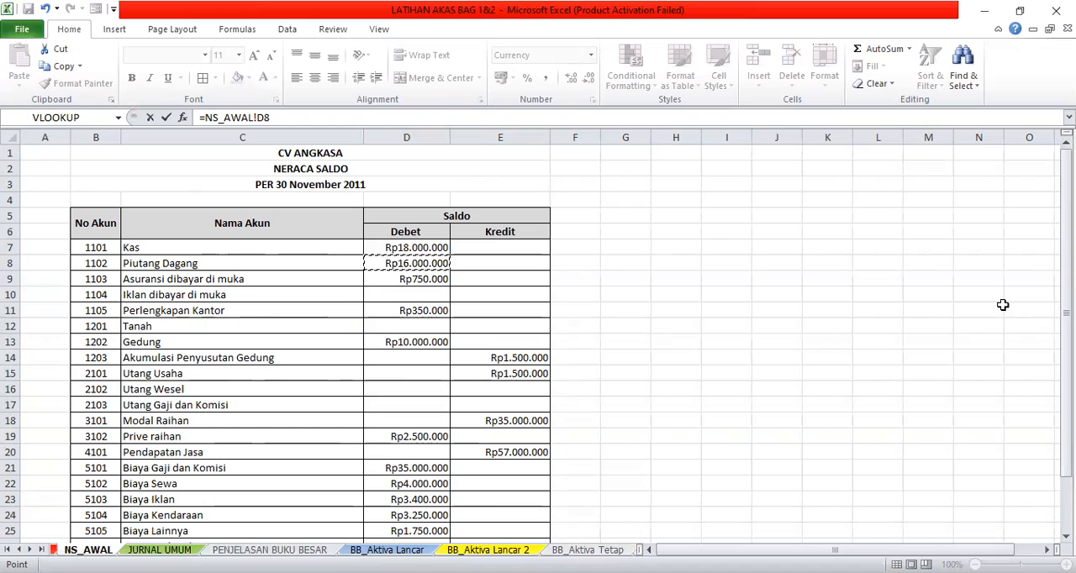
{"action": "left_click", "coordinate": [333, 110]}
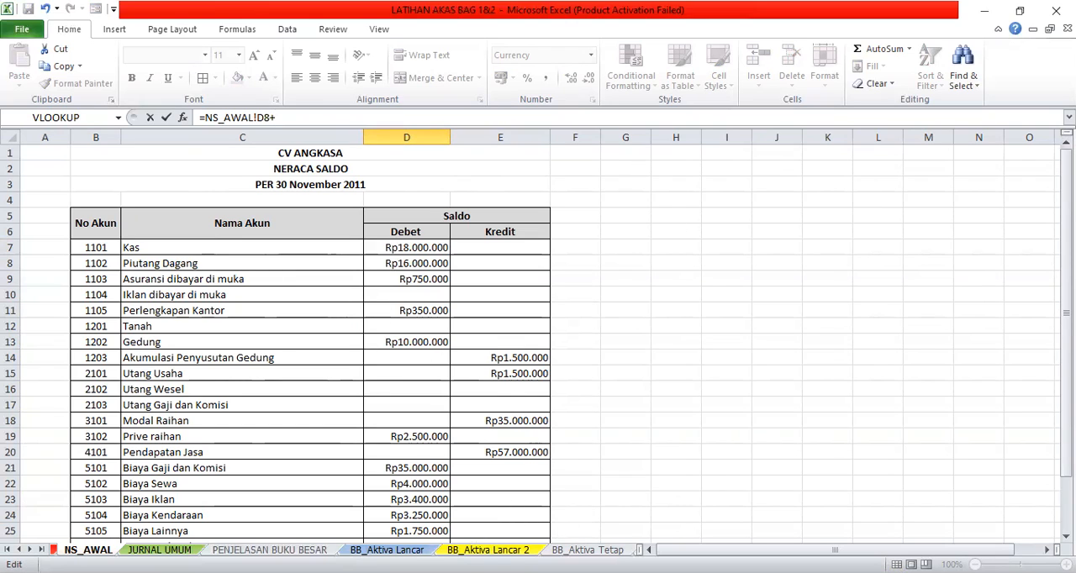
{"action": "left_click", "coordinate": [387, 550]}
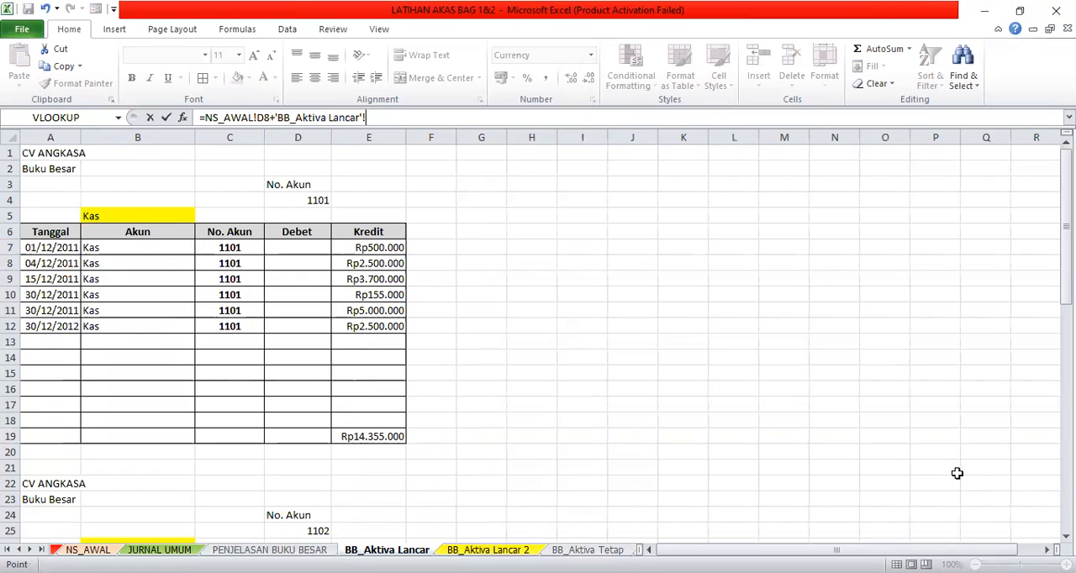
{"action": "left_click_drag", "start_coordinate": [1066, 210], "coordinate": [1066, 217]}
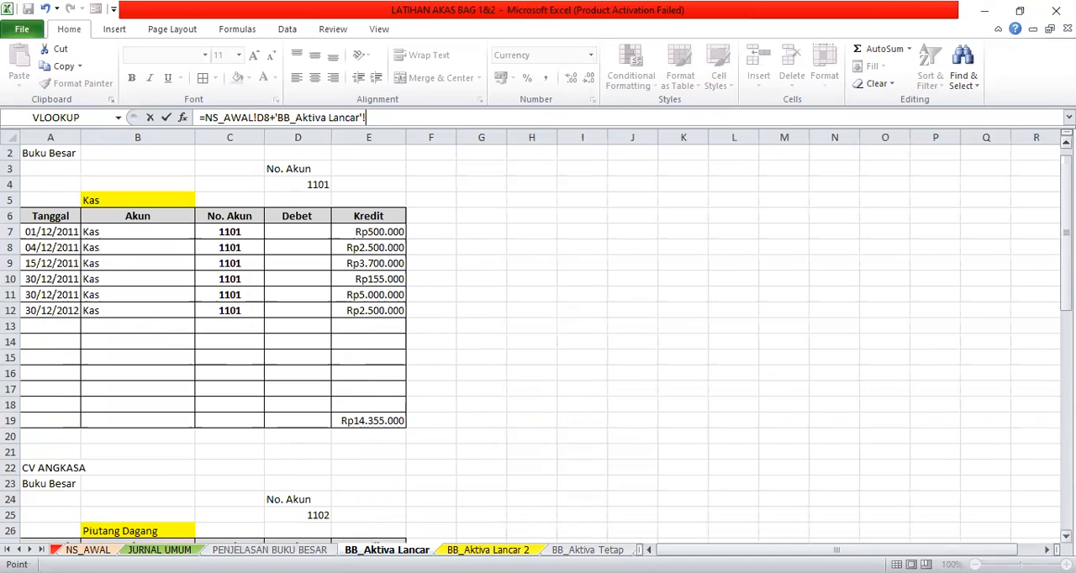
{"action": "scroll", "coordinate": [523, 521], "scroll_direction": "down", "scroll_amount": 3}
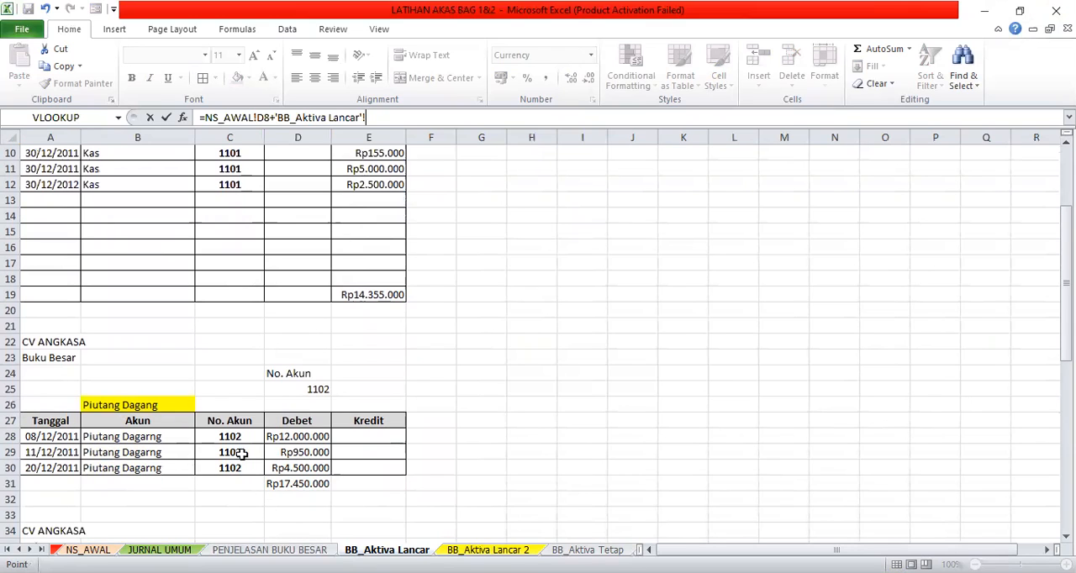
{"action": "left_click", "coordinate": [299, 486]}
{"action": "type", "text": "-"}
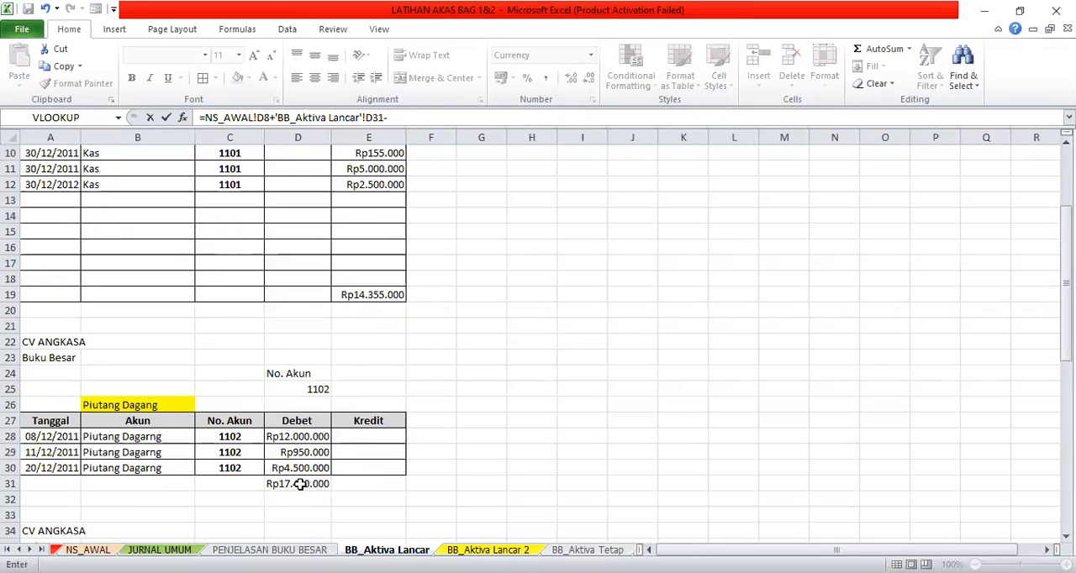
{"action": "left_click", "coordinate": [380, 488]}
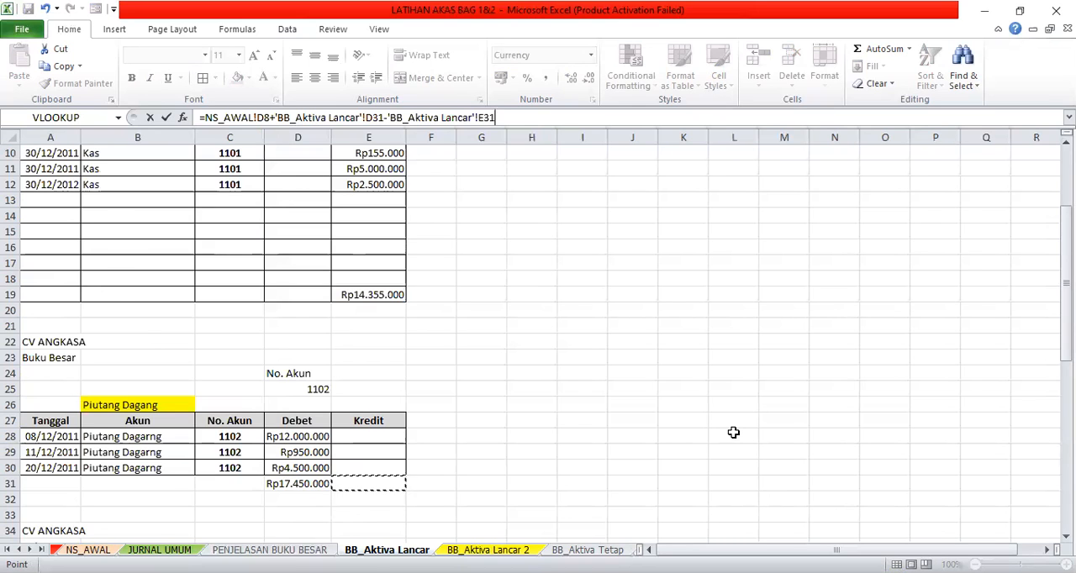
{"action": "key", "text": "Return"}
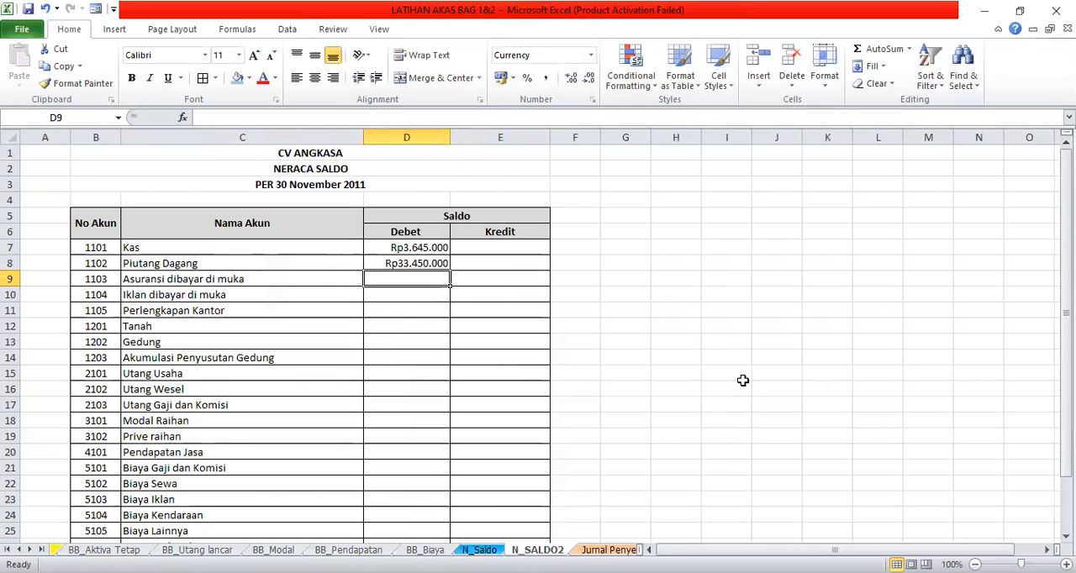
{"action": "left_click", "coordinate": [380, 263]}
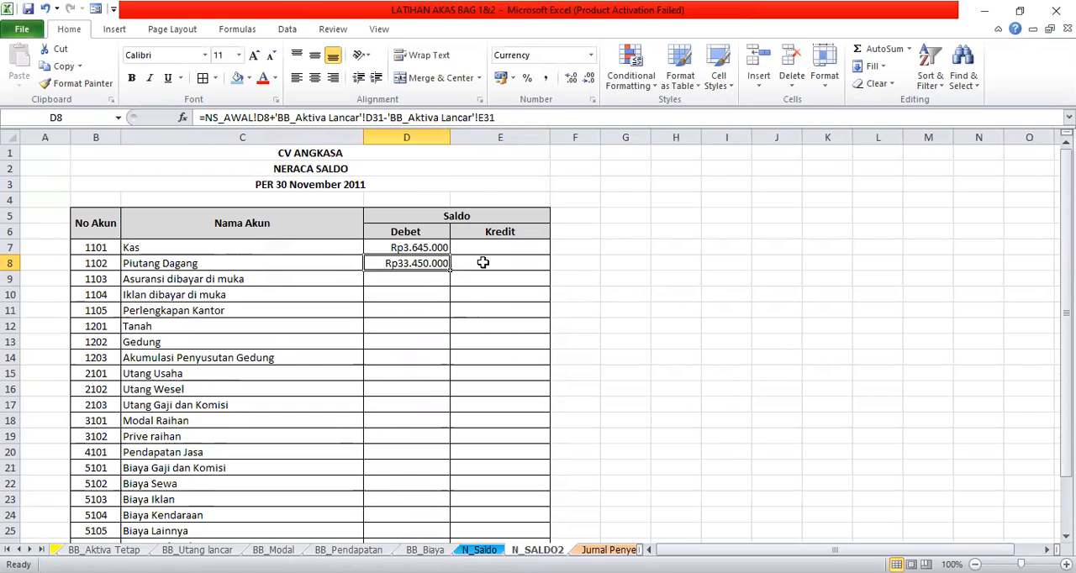
- Look over the remaining blank accounts on N_SALDO2 and the steps described on the PENJELASAN BUKU BESAR sheet
{"action": "left_click", "coordinate": [423, 298]}
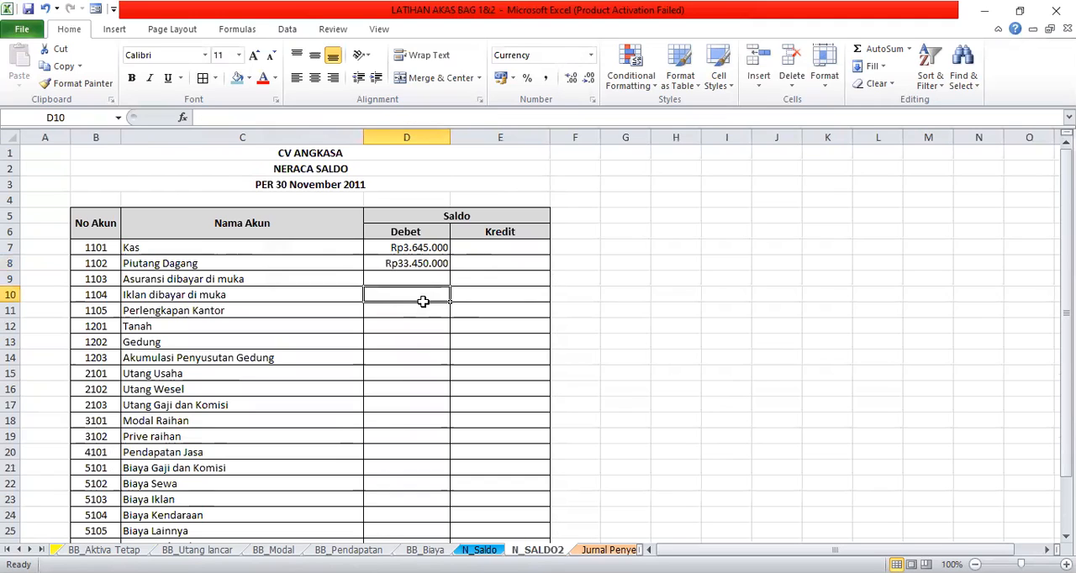
{"action": "left_click", "coordinate": [418, 354]}
{"action": "left_click", "coordinate": [417, 436]}
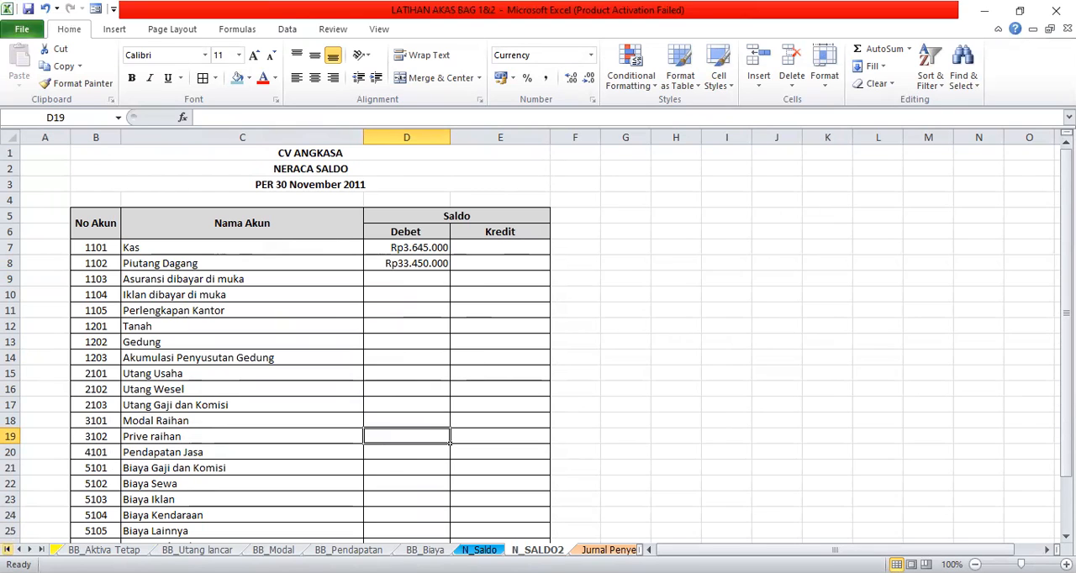
{"action": "left_click", "coordinate": [19, 549]}
{"action": "left_click", "coordinate": [18, 549]}
{"action": "left_click", "coordinate": [18, 549]}
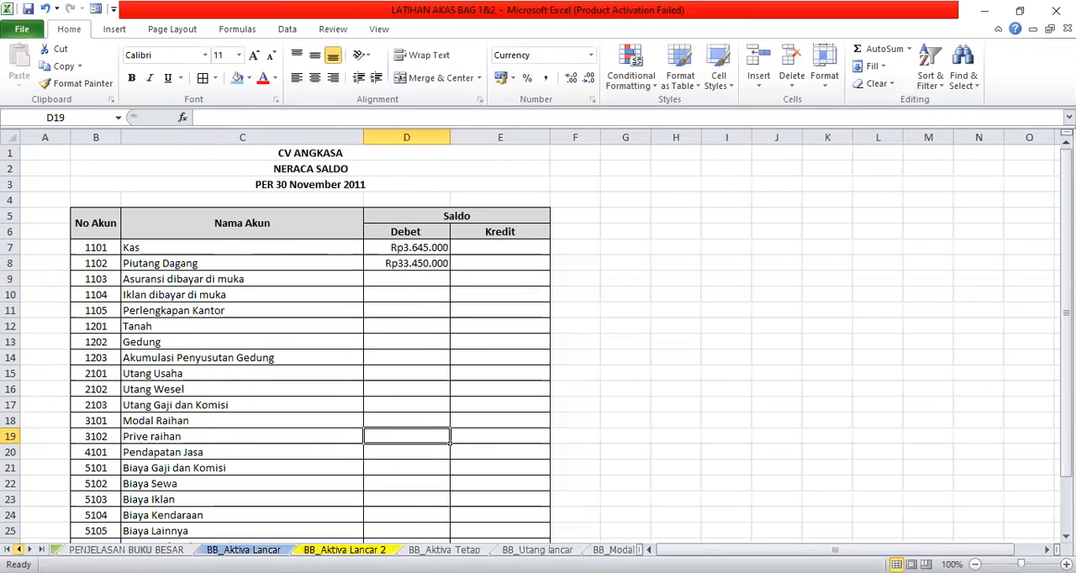
{"action": "left_click", "coordinate": [126, 549]}
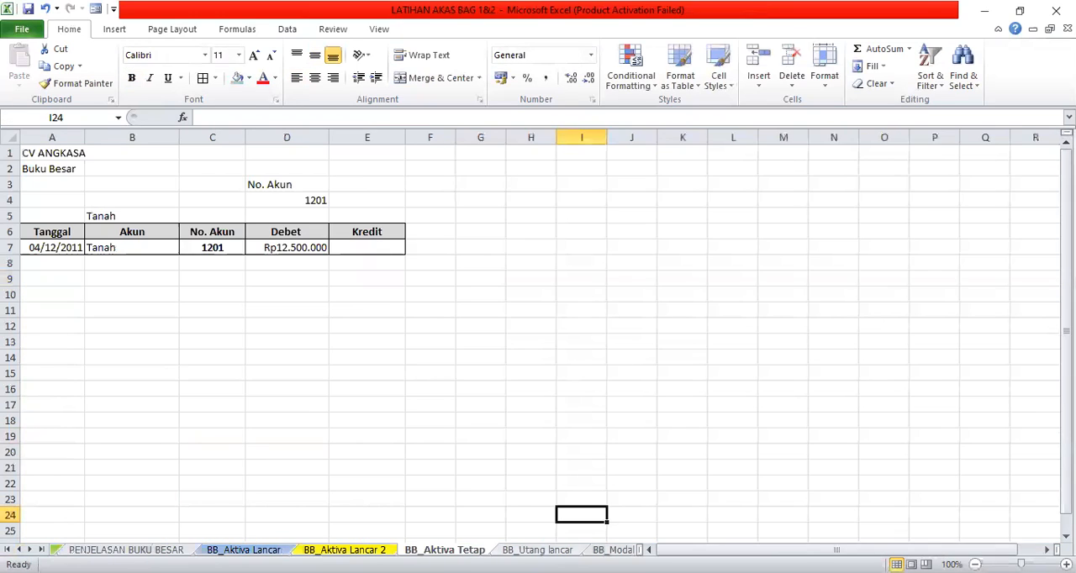
{"action": "key", "text": "ctrl+Page_Down"}
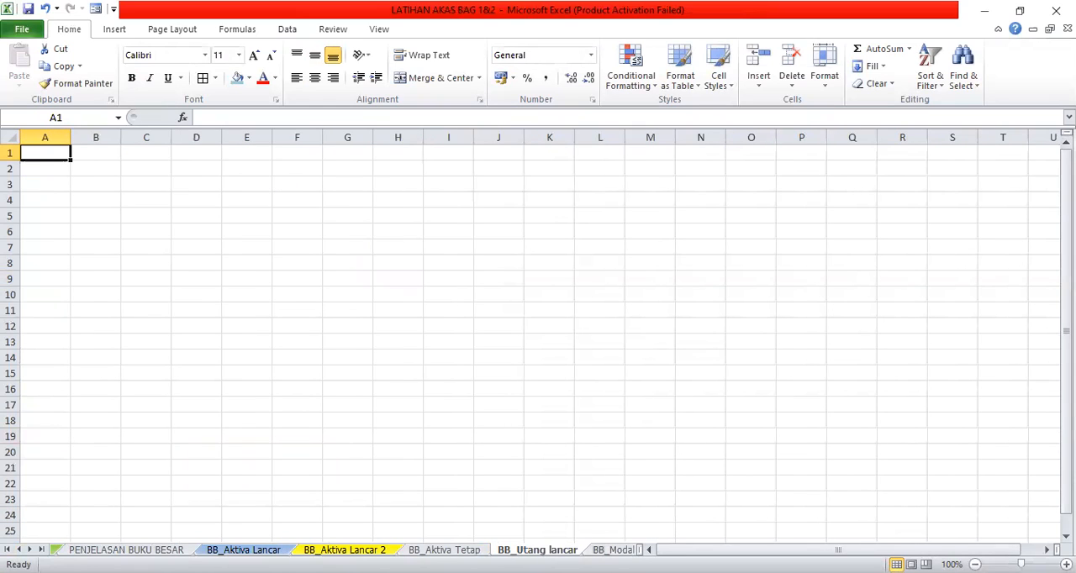
- Open the Jurnal Penyesuain sheet and view its heading and the adjusting entries already recorded
{"action": "left_click", "coordinate": [29, 549]}
{"action": "left_click", "coordinate": [29, 550]}
{"action": "left_click", "coordinate": [30, 549]}
{"action": "left_click", "coordinate": [29, 550]}
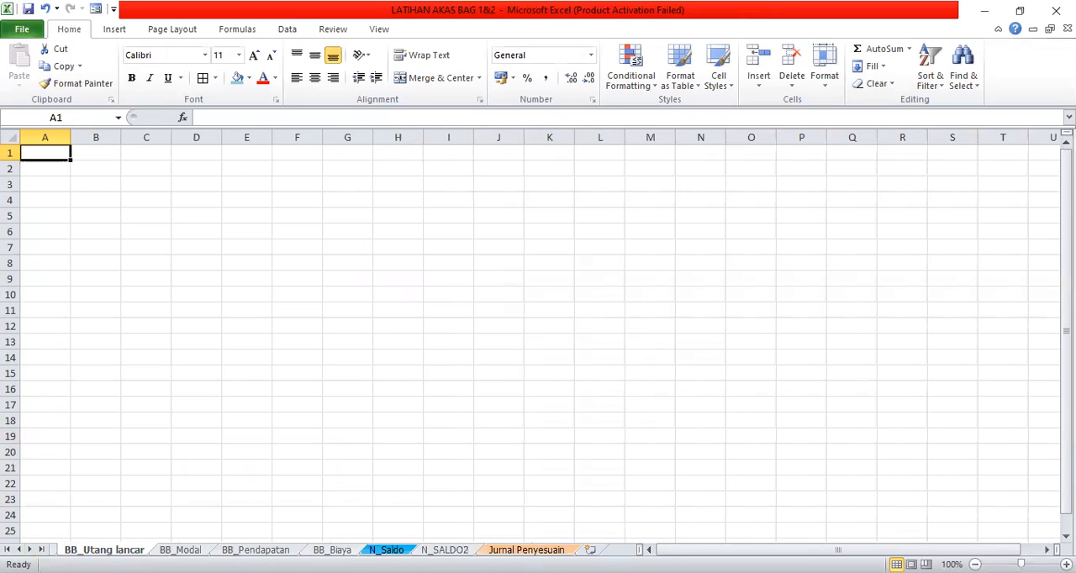
{"action": "left_click", "coordinate": [526, 550]}
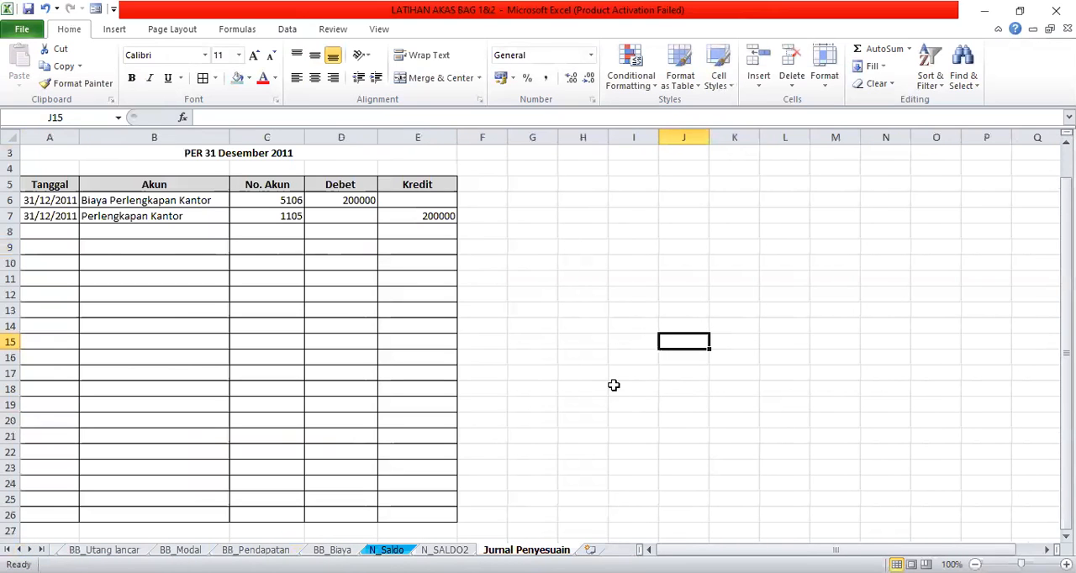
{"action": "scroll", "coordinate": [536, 215], "scroll_direction": "up", "scroll_amount": 1}
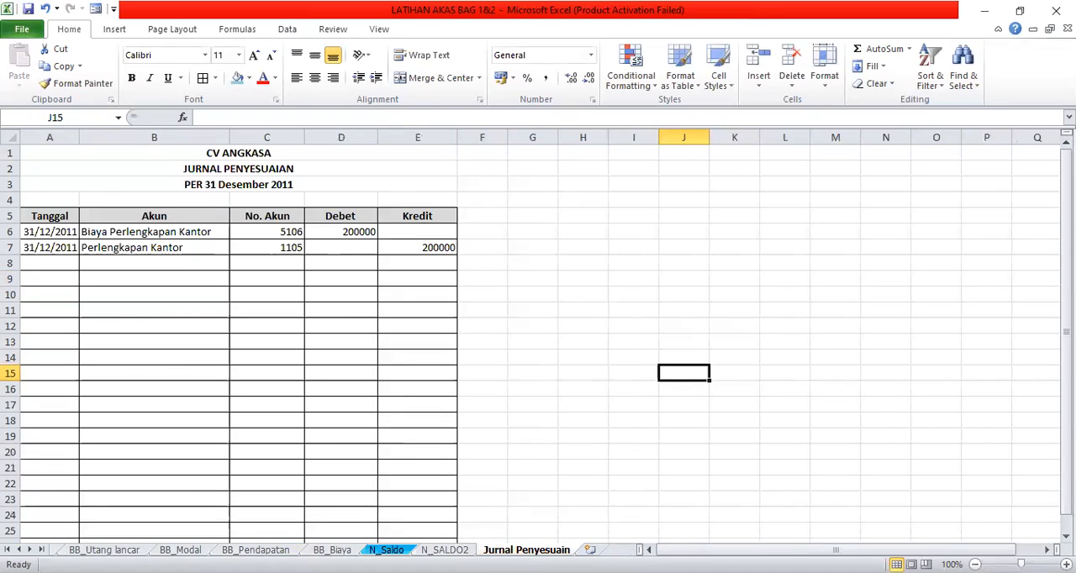
- Find the list of 31 December 2011 adjustments on the SIKLUS Akuntansi 1 sheet, below the December transactions
{"action": "left_click", "coordinate": [18, 550]}
{"action": "left_click", "coordinate": [18, 550]}
{"action": "left_click", "coordinate": [18, 549]}
{"action": "left_click", "coordinate": [19, 549]}
{"action": "left_click", "coordinate": [18, 549]}
{"action": "left_click", "coordinate": [19, 549]}
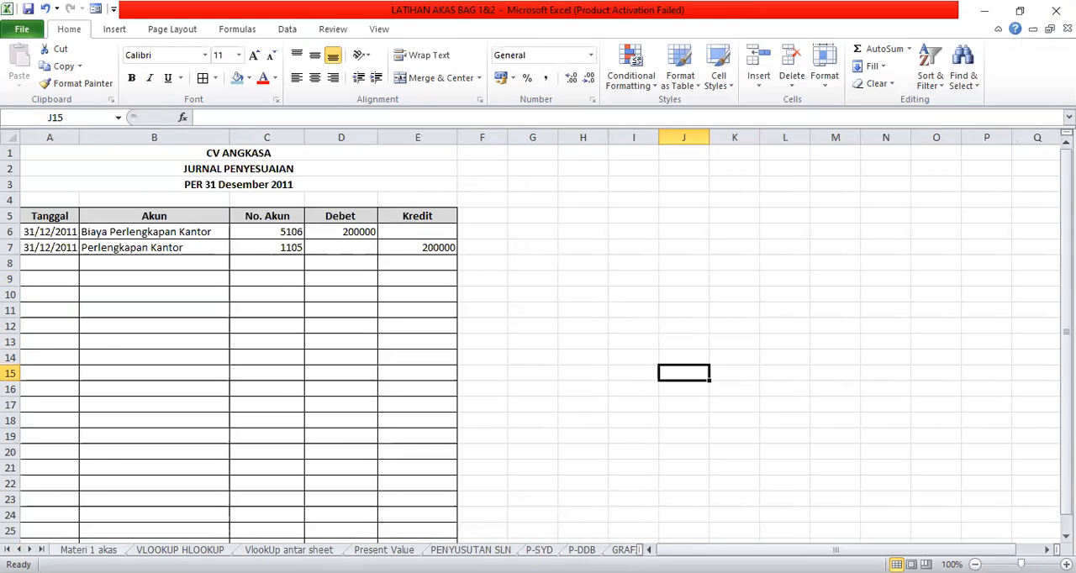
{"action": "left_click", "coordinate": [89, 550]}
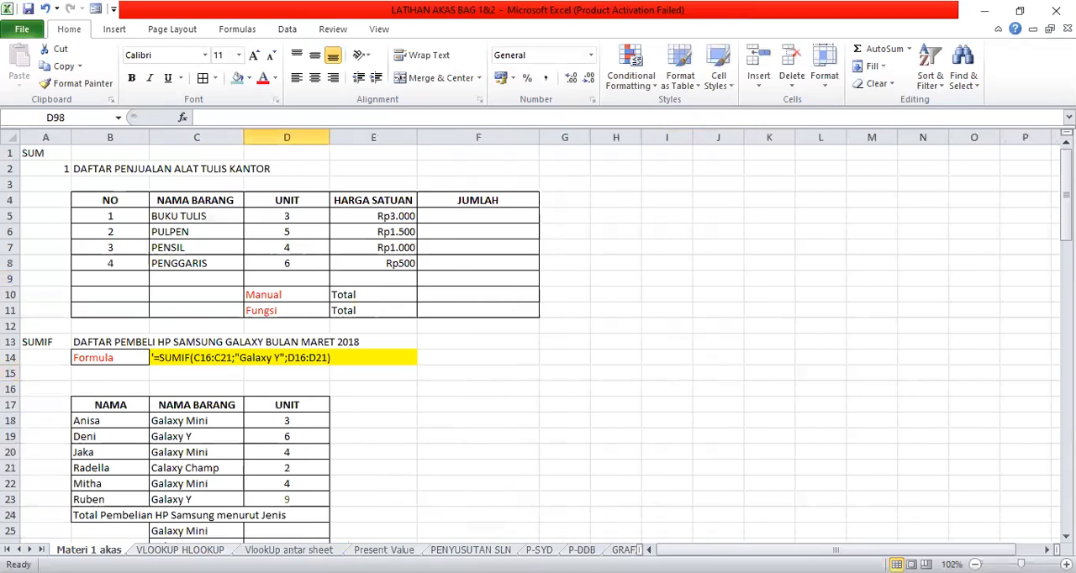
{"action": "left_click", "coordinate": [29, 549]}
{"action": "left_click", "coordinate": [29, 549]}
{"action": "left_click", "coordinate": [30, 549]}
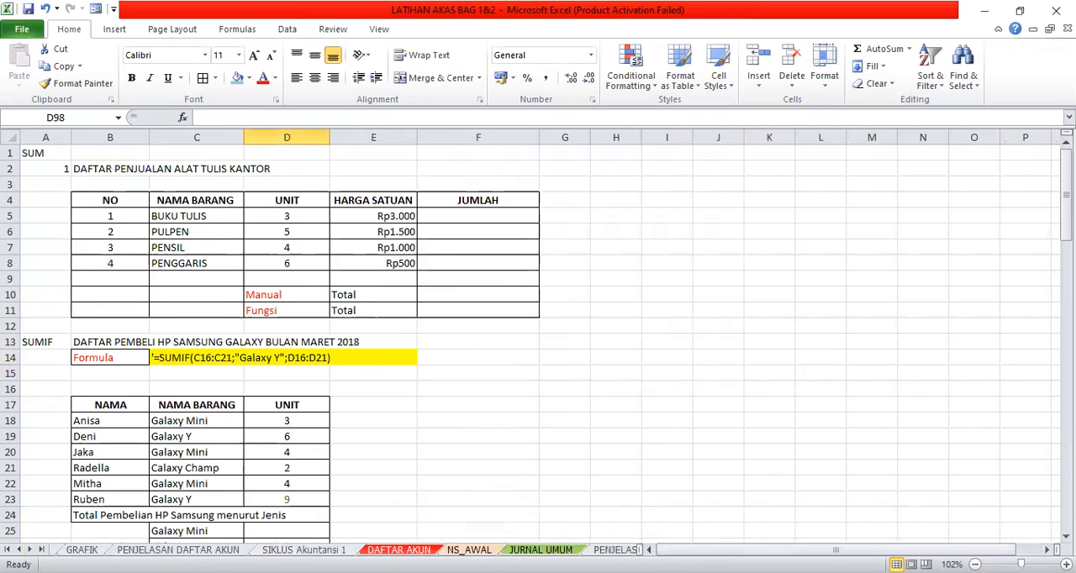
{"action": "left_click", "coordinate": [281, 549]}
{"action": "scroll", "coordinate": [535, 383], "scroll_direction": "down", "scroll_amount": 20}
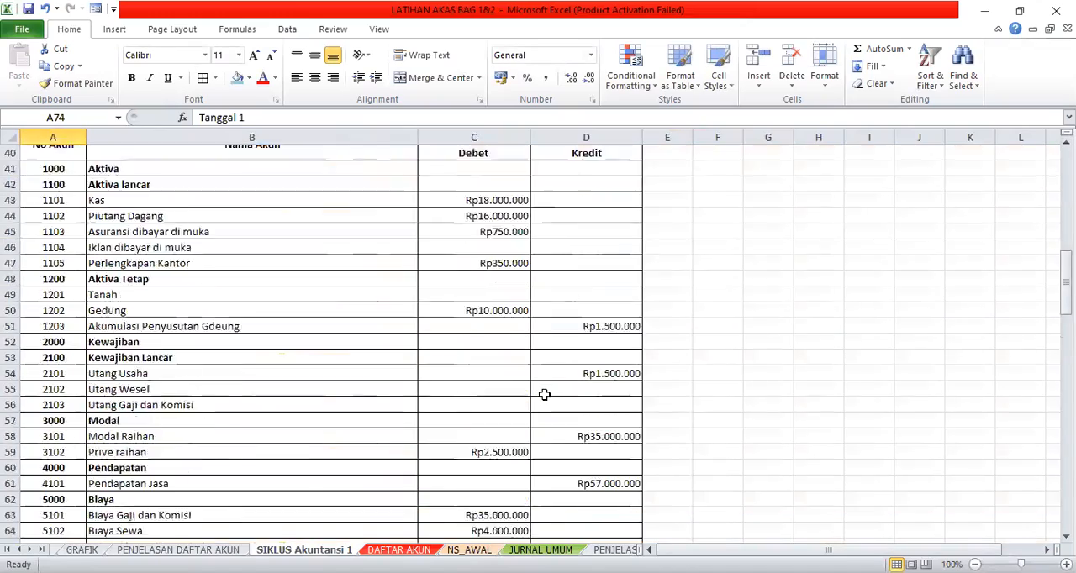
{"action": "scroll", "coordinate": [549, 395], "scroll_direction": "up", "scroll_amount": 4}
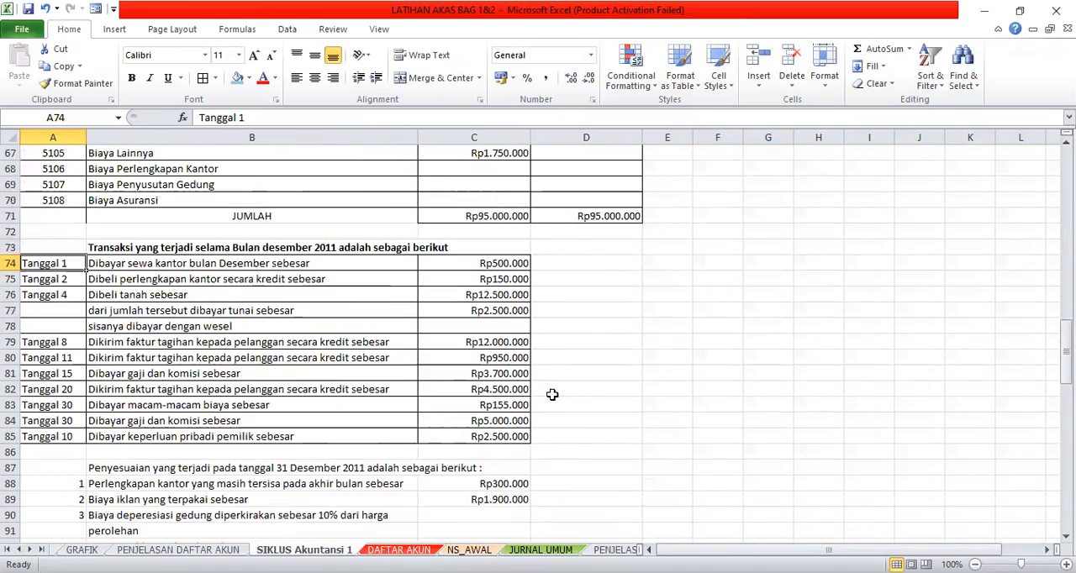
{"action": "scroll", "coordinate": [549, 396], "scroll_direction": "down", "scroll_amount": 2}
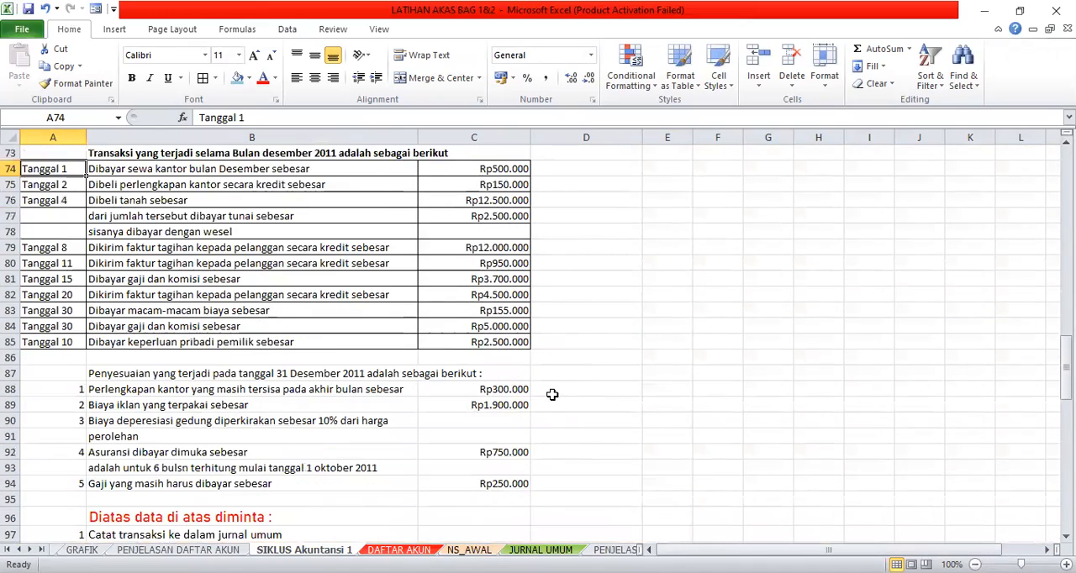
- Highlight the Penyesuaian heading in B87 with an orange fill and enlarge its font to size 14
{"action": "left_click", "coordinate": [104, 376]}
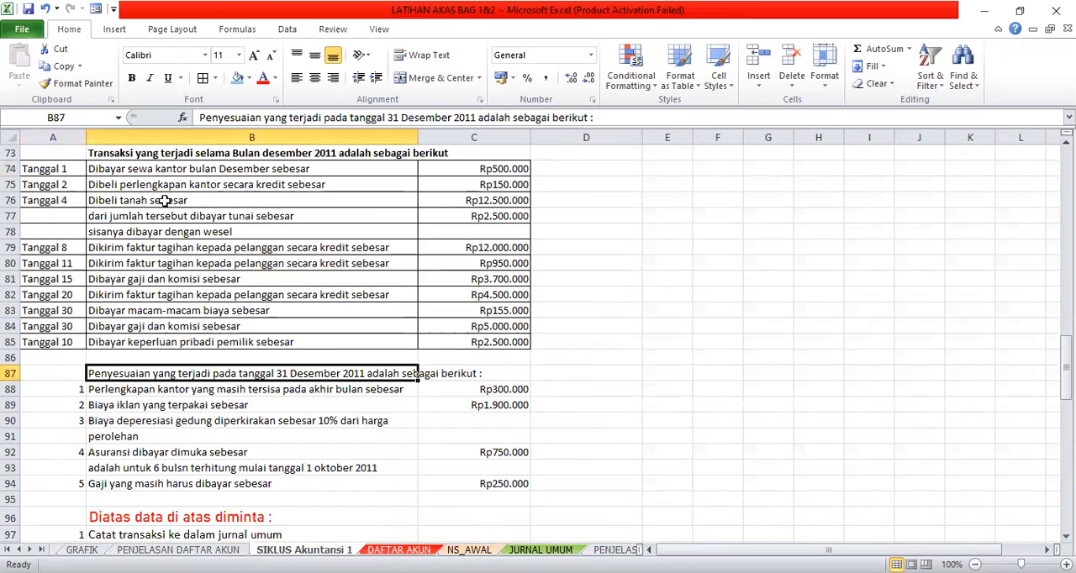
{"action": "left_click", "coordinate": [249, 78]}
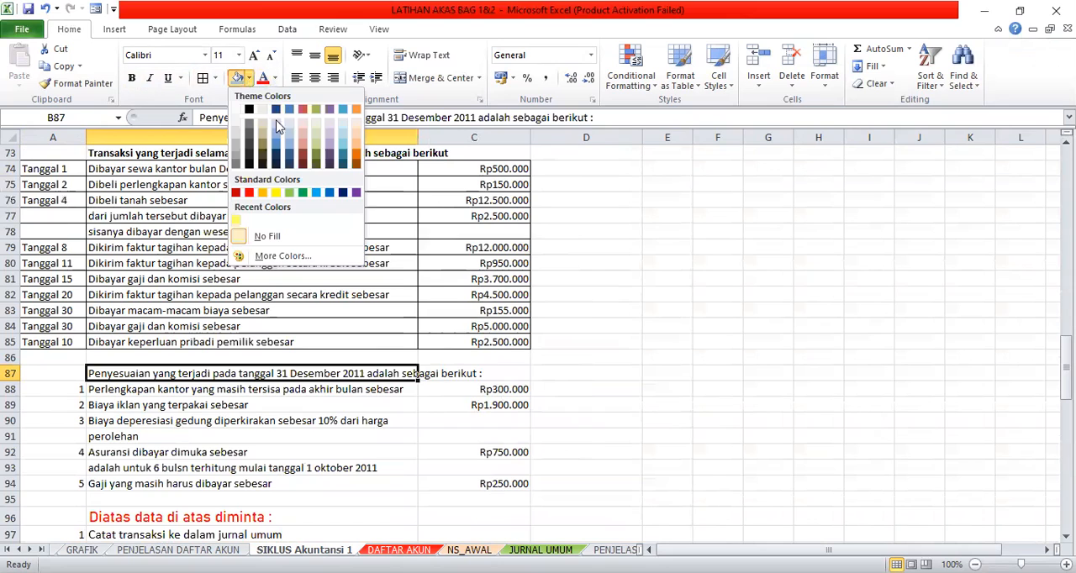
{"action": "left_click", "coordinate": [262, 193]}
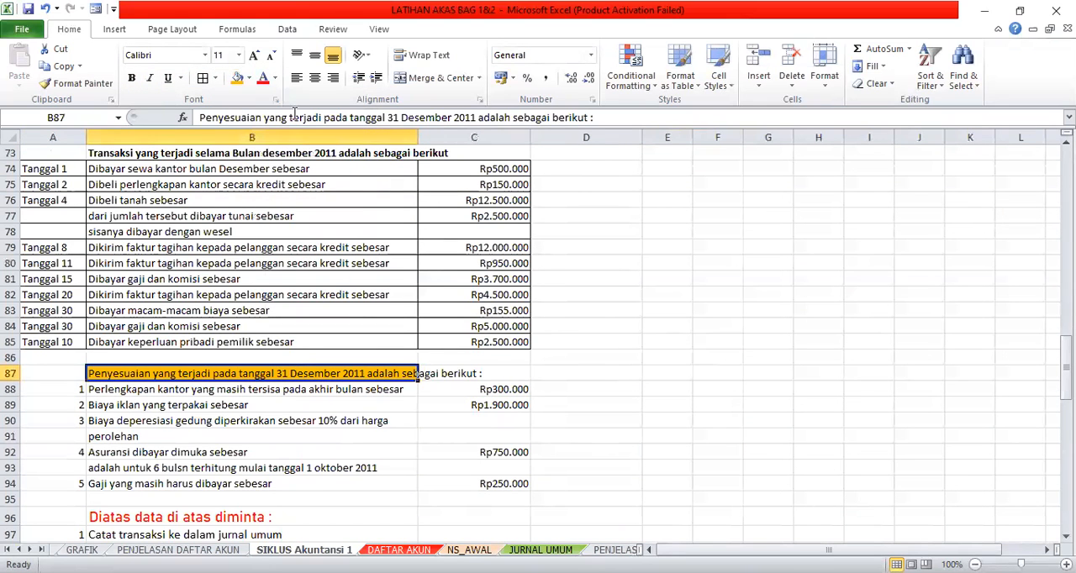
{"action": "double_click", "coordinate": [256, 59]}
{"action": "left_click", "coordinate": [179, 425]}
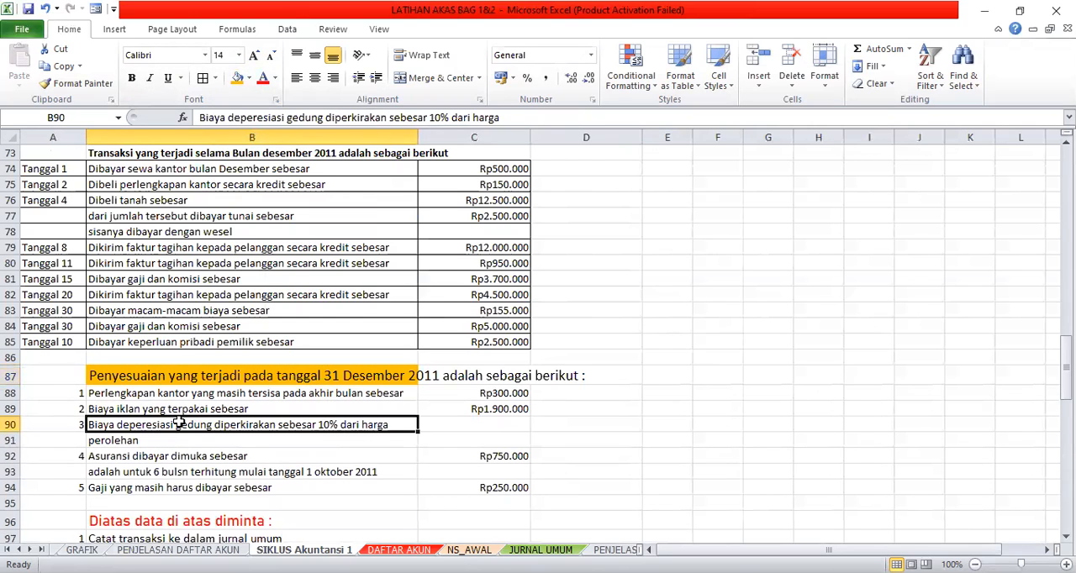
- Examine the first adjustment in row 88, covering the remaining office supplies and their amount
{"action": "left_click", "coordinate": [83, 393]}
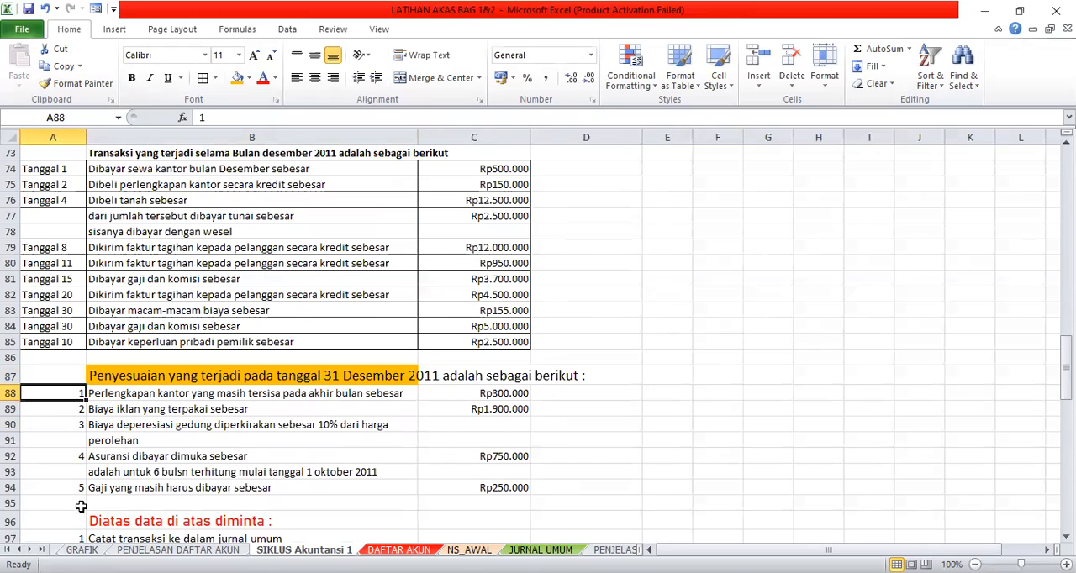
{"action": "left_click", "coordinate": [138, 393]}
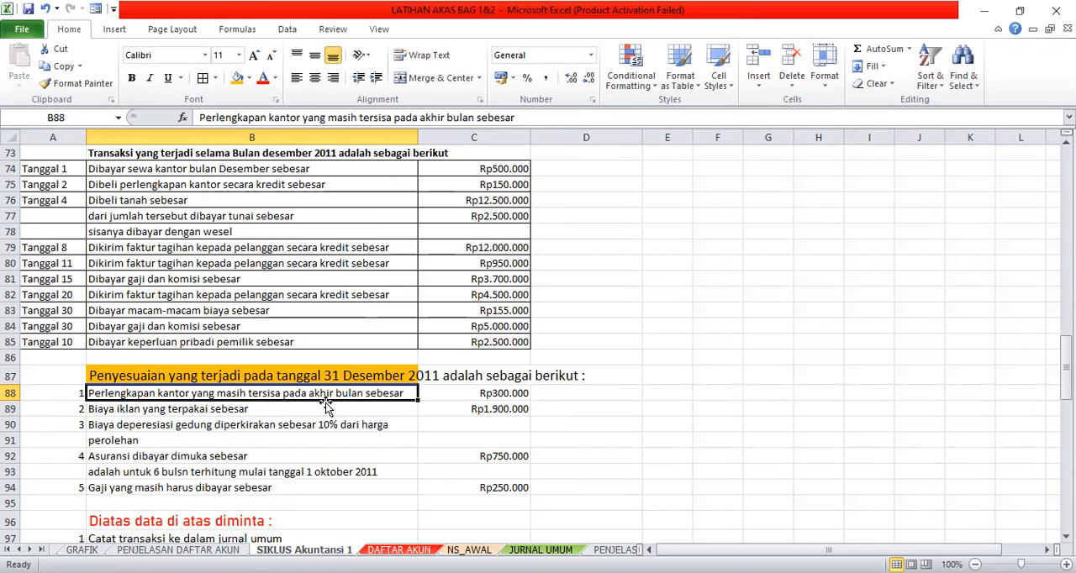
{"action": "left_click", "coordinate": [471, 394]}
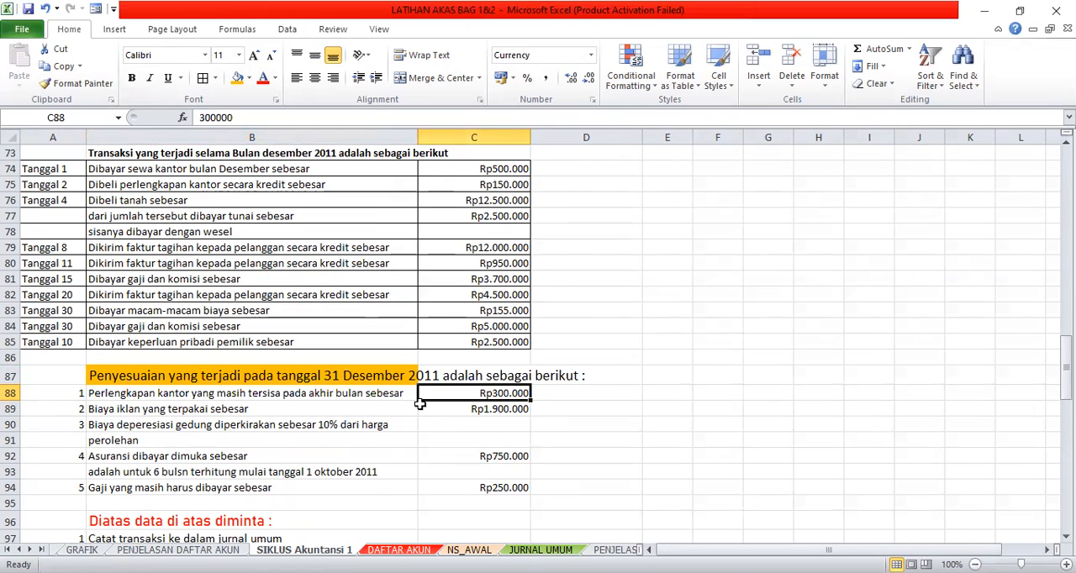
- Trace the Perlengkapan Kantor adjustment in B88 to its opening balance on NS_AWAL and its 02/12/2011 purchase on JURNAL UMUM
{"action": "left_click", "coordinate": [350, 397]}
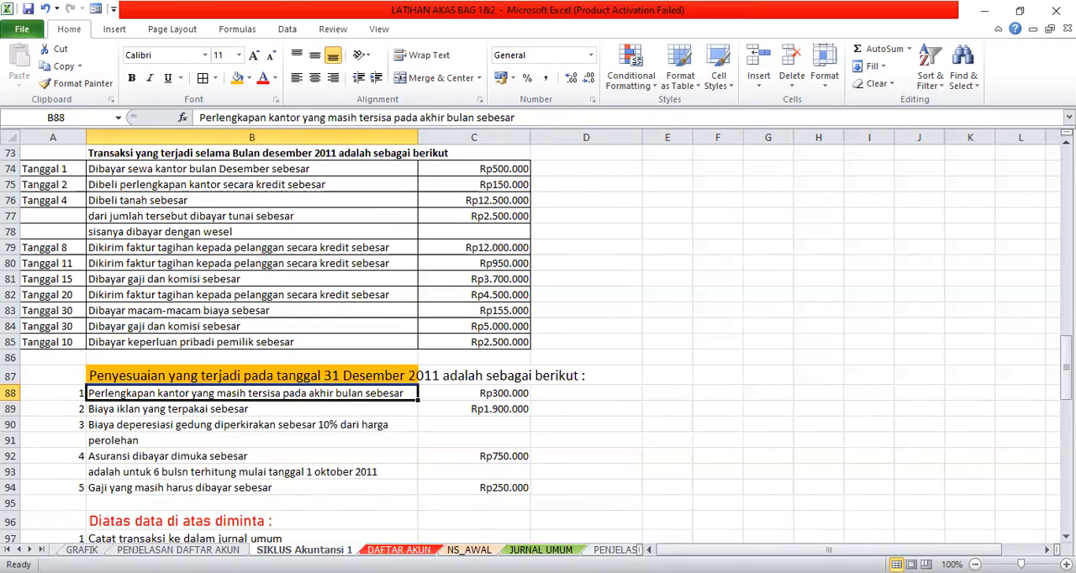
{"action": "left_click", "coordinate": [469, 549]}
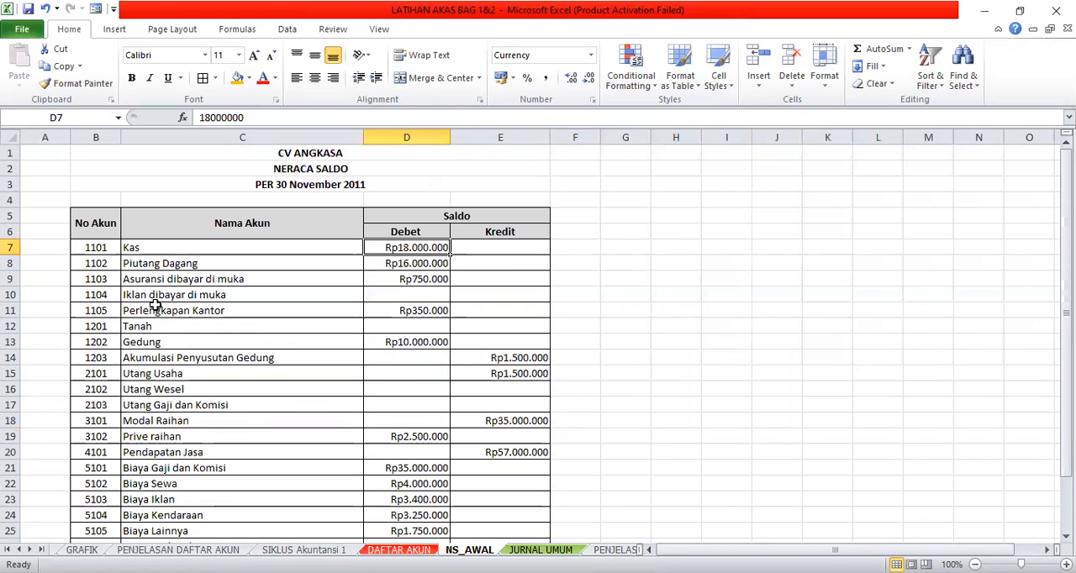
{"action": "left_click", "coordinate": [392, 312]}
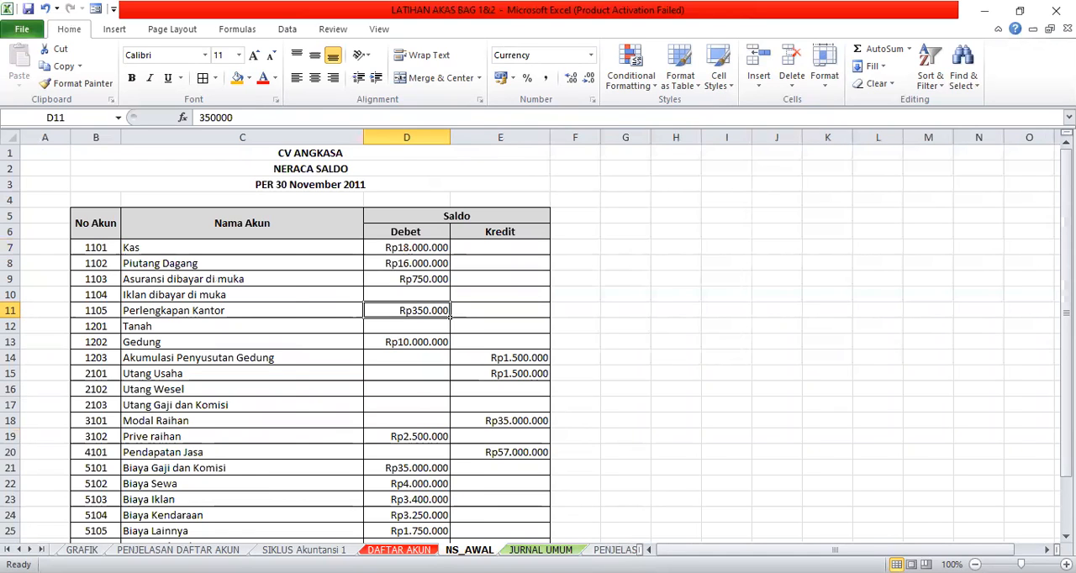
{"action": "left_click", "coordinate": [541, 550]}
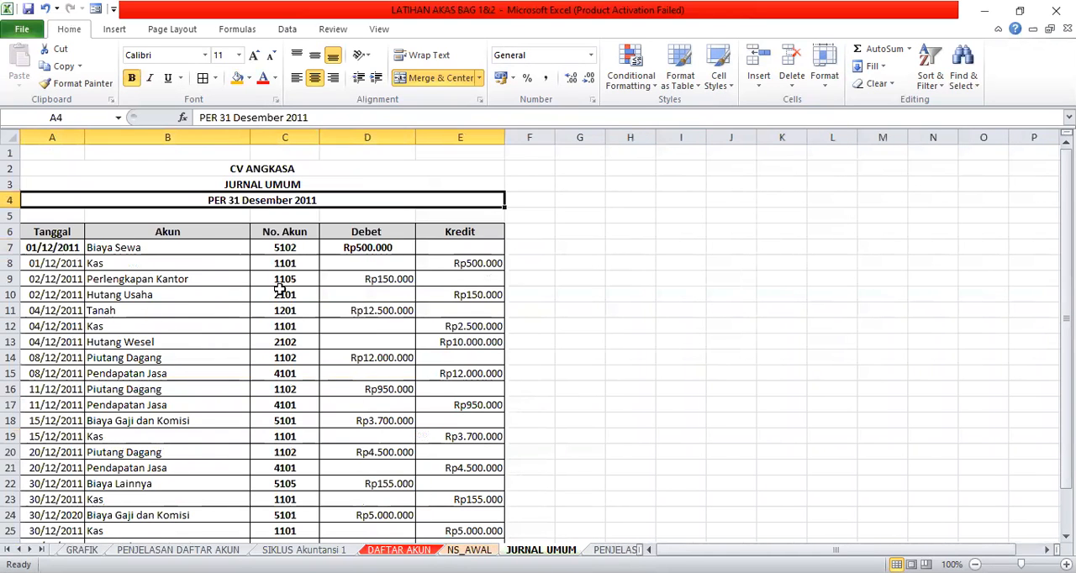
{"action": "left_click", "coordinate": [382, 285]}
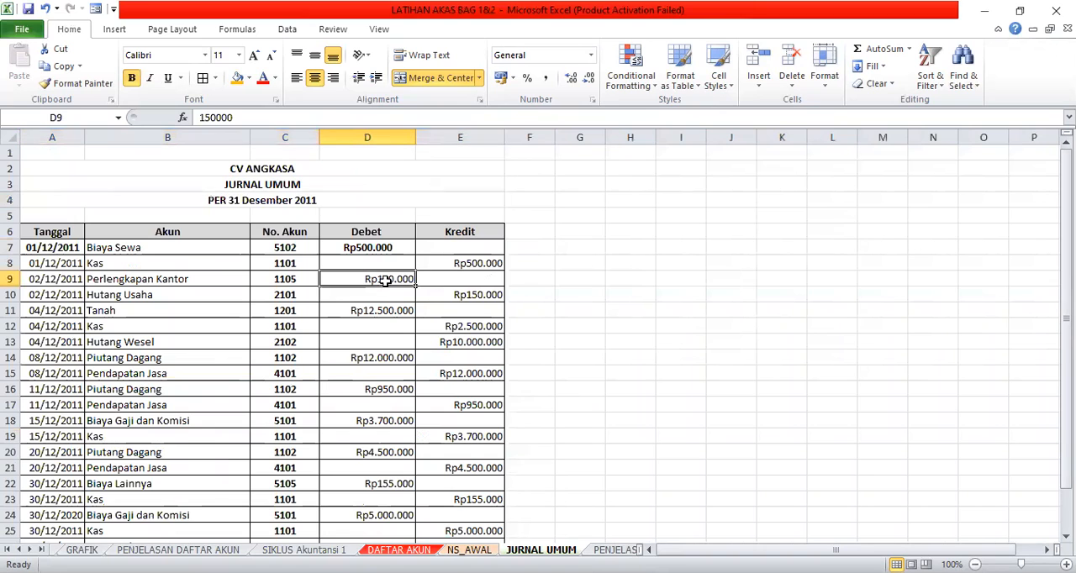
- Look through the account ledgers on the BB_Aktiva Lancar sheet, from Kas down to Iklan Dibayar Dimuka
{"action": "left_click", "coordinate": [616, 549]}
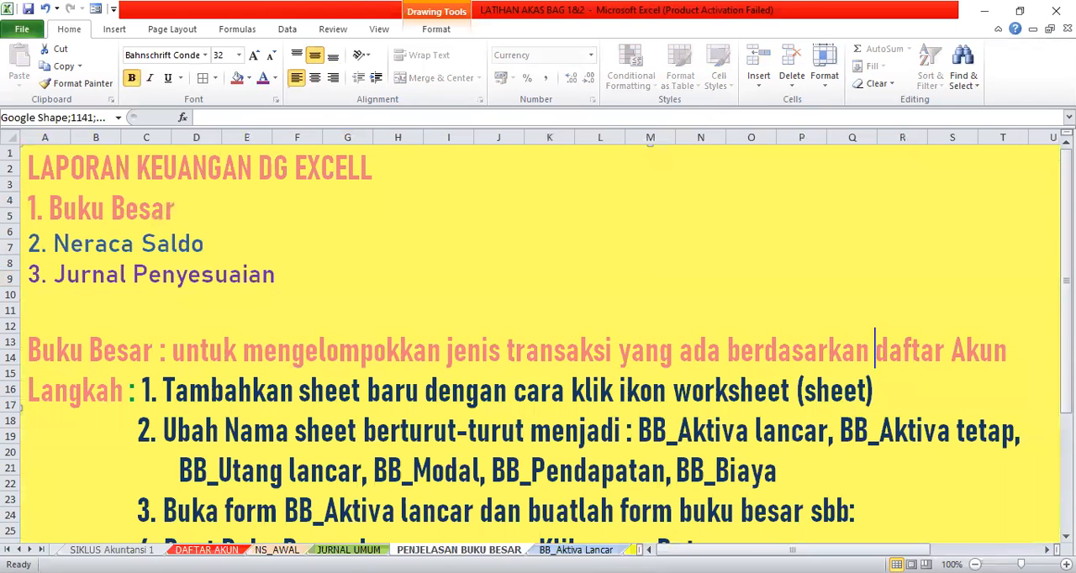
{"action": "left_click", "coordinate": [584, 549]}
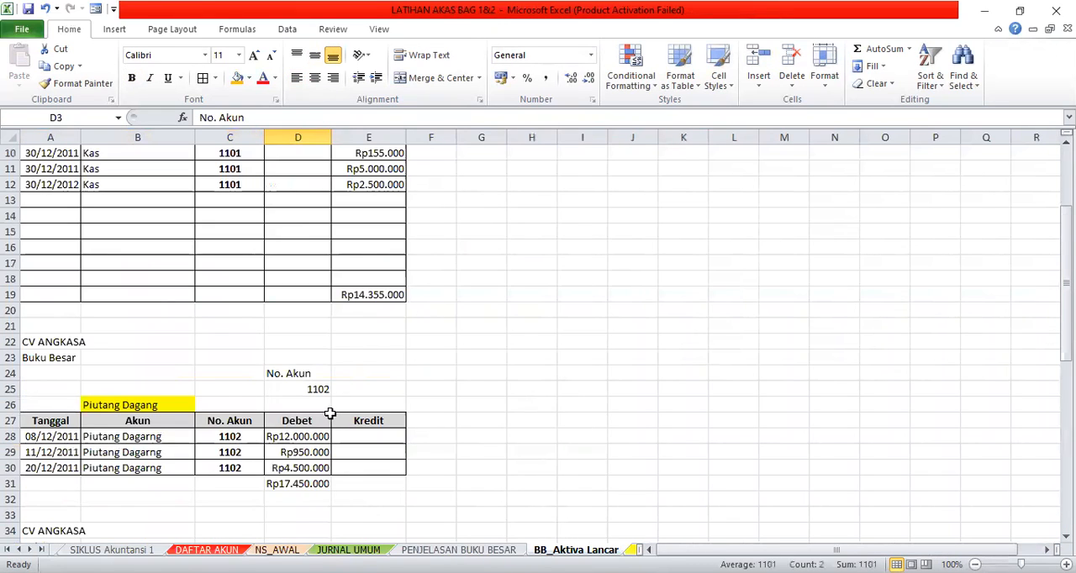
{"action": "scroll", "coordinate": [331, 413], "scroll_direction": "down", "scroll_amount": 4}
{"action": "scroll", "coordinate": [330, 414], "scroll_direction": "down", "scroll_amount": 3}
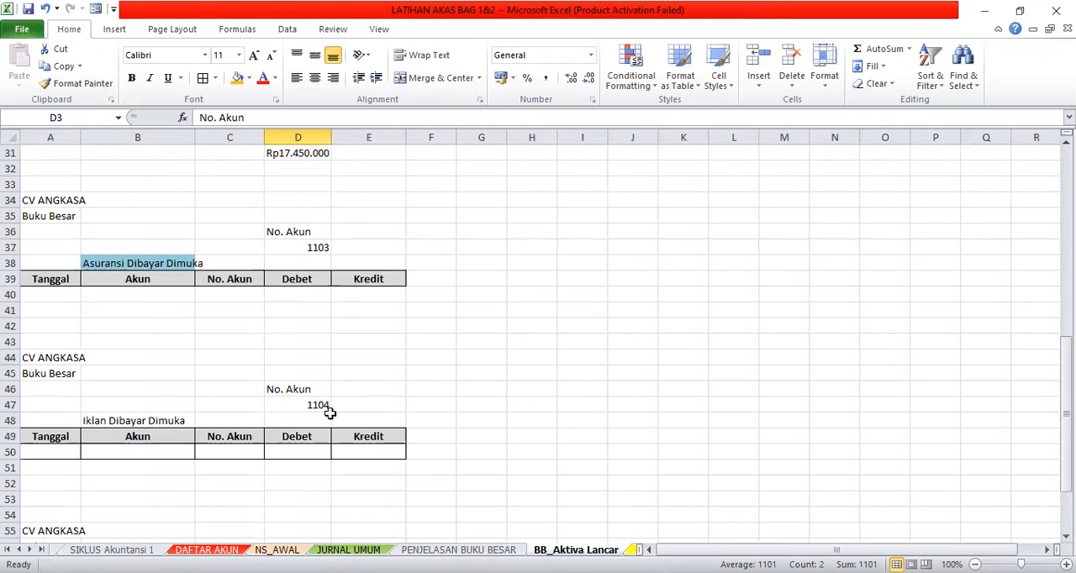
{"action": "scroll", "coordinate": [330, 413], "scroll_direction": "up", "scroll_amount": 10}
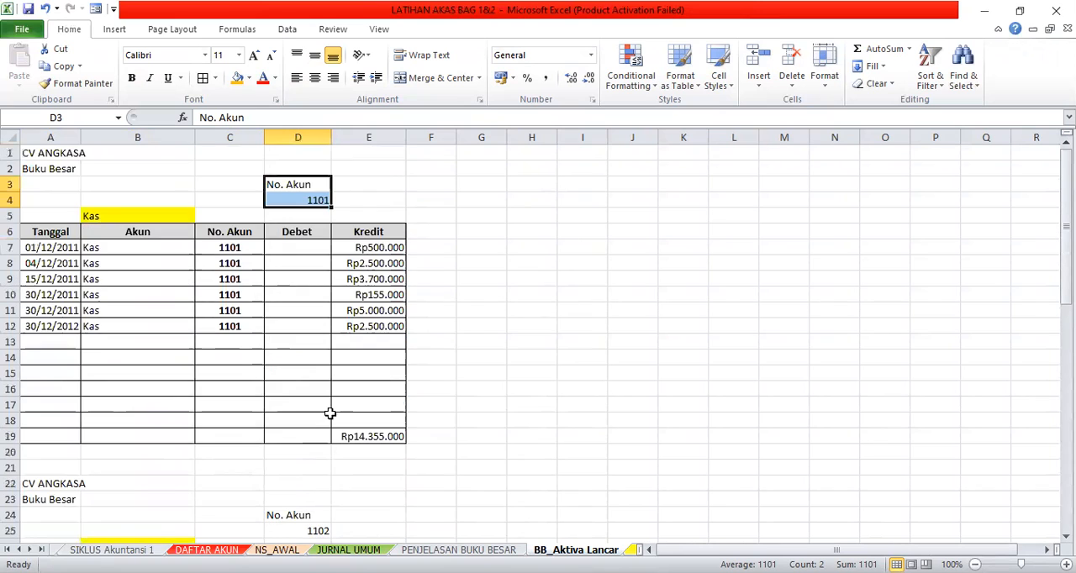
{"action": "scroll", "coordinate": [331, 413], "scroll_direction": "down", "scroll_amount": 2}
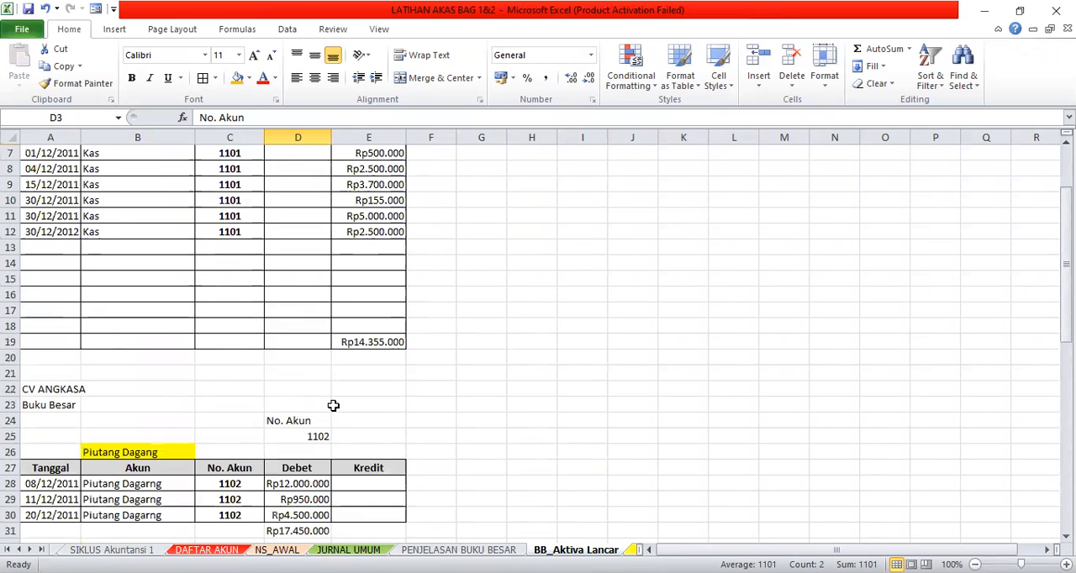
{"action": "scroll", "coordinate": [333, 406], "scroll_direction": "down", "scroll_amount": 3}
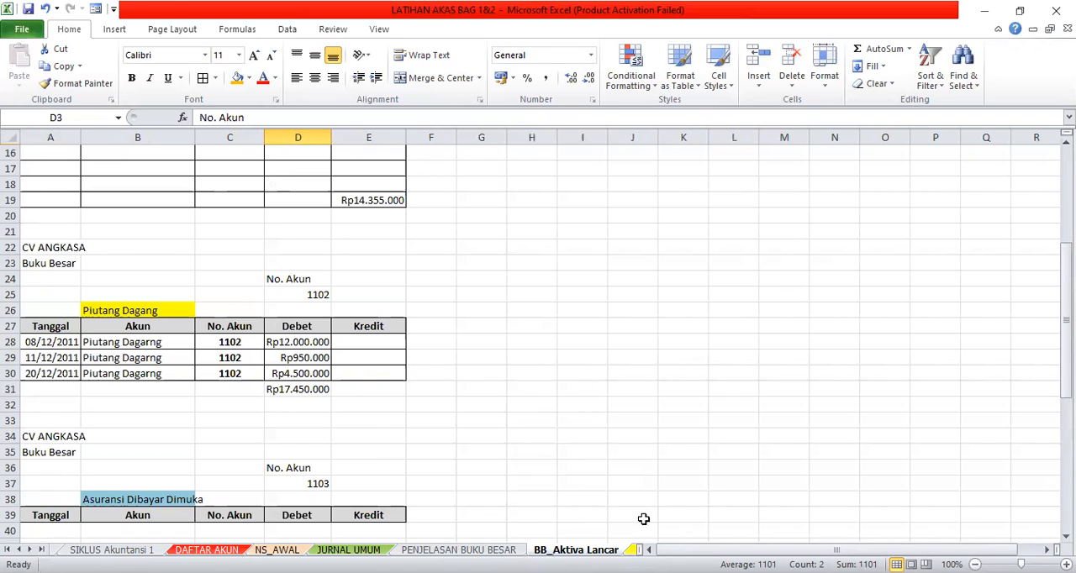
- Go through the remaining ledger and trial balance sheets to the Jurnal Penyesuain sheet and view its Perlengkapan Kantor entry
{"action": "key", "text": "ctrl+Page_Down"}
{"action": "key", "text": "ctrl+Page_Down"}
{"action": "key", "text": "ctrl+Page_Down"}
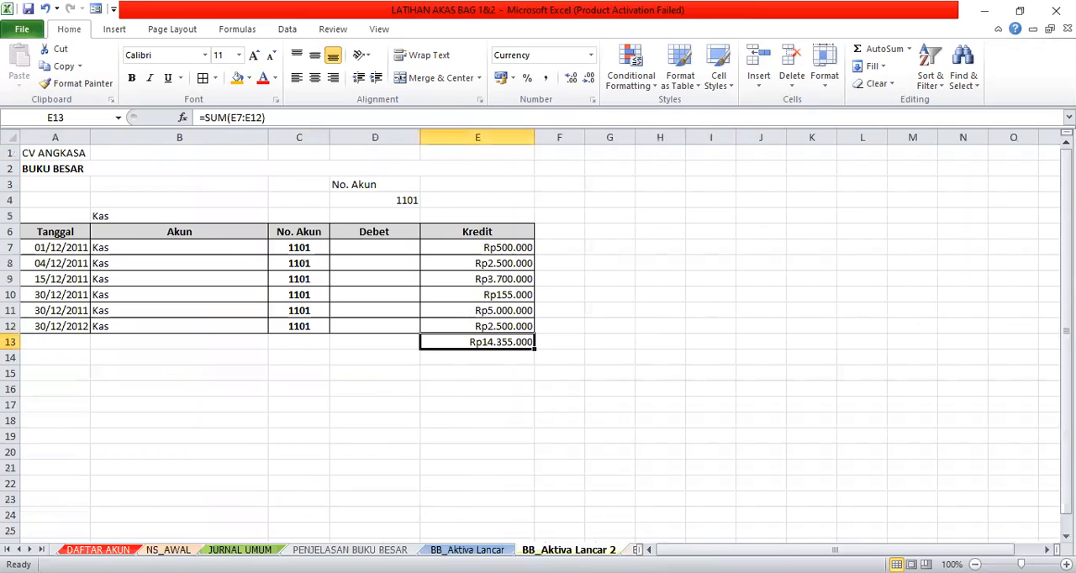
{"action": "key", "text": "ctrl+Page_Down"}
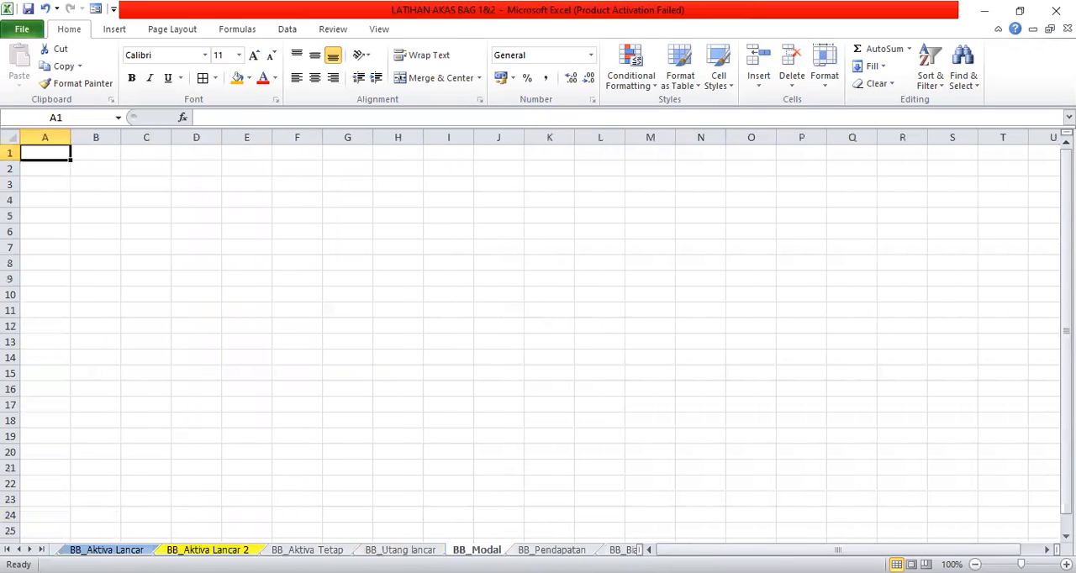
{"action": "key", "text": "ctrl+Page_Down"}
{"action": "key", "text": "ctrl+Page_Down"}
{"action": "key", "text": "ctrl+Page_Down"}
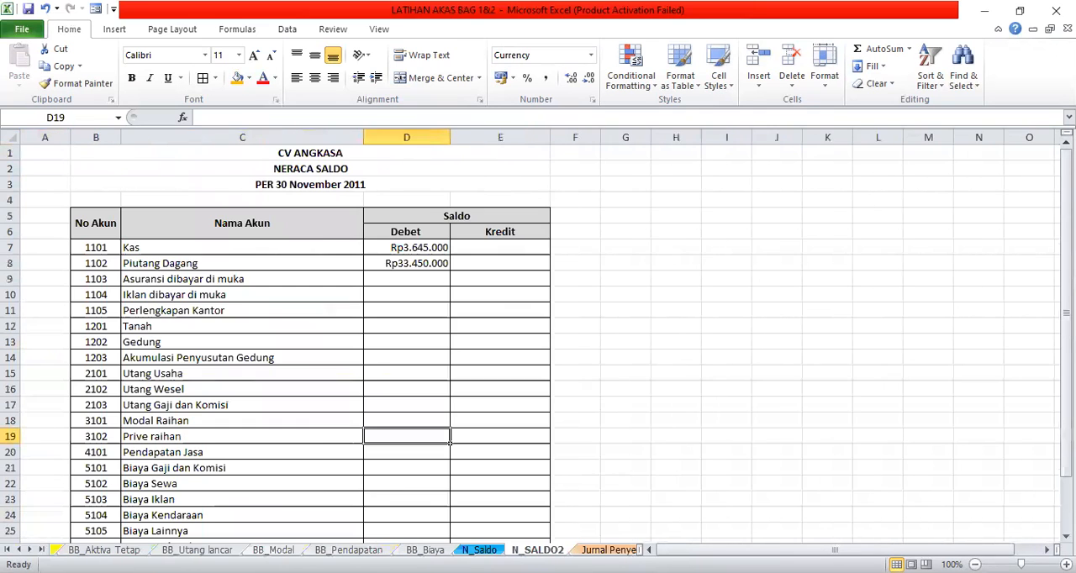
{"action": "key", "text": "ctrl+Page_Down"}
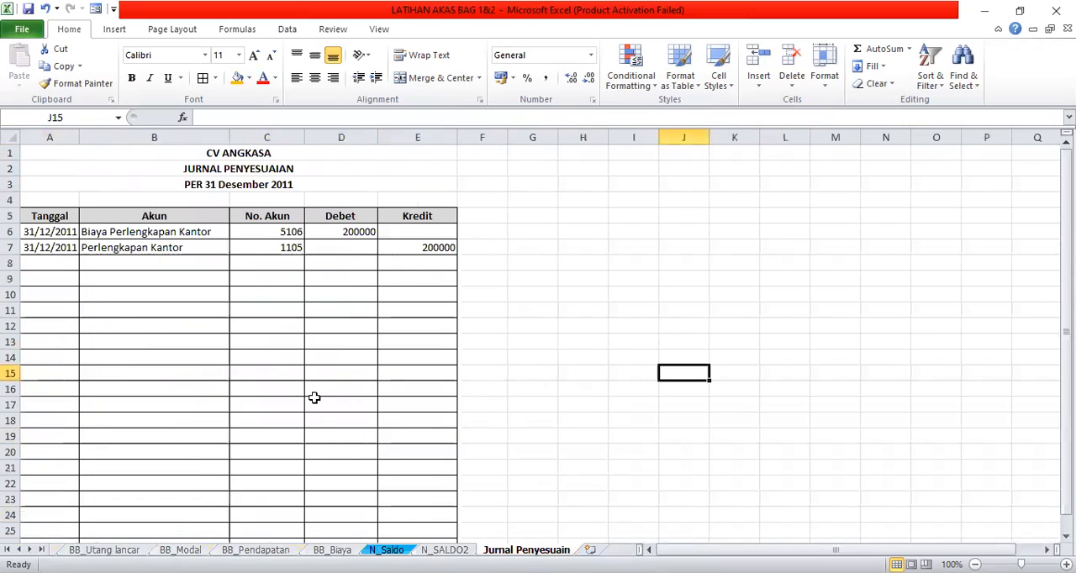
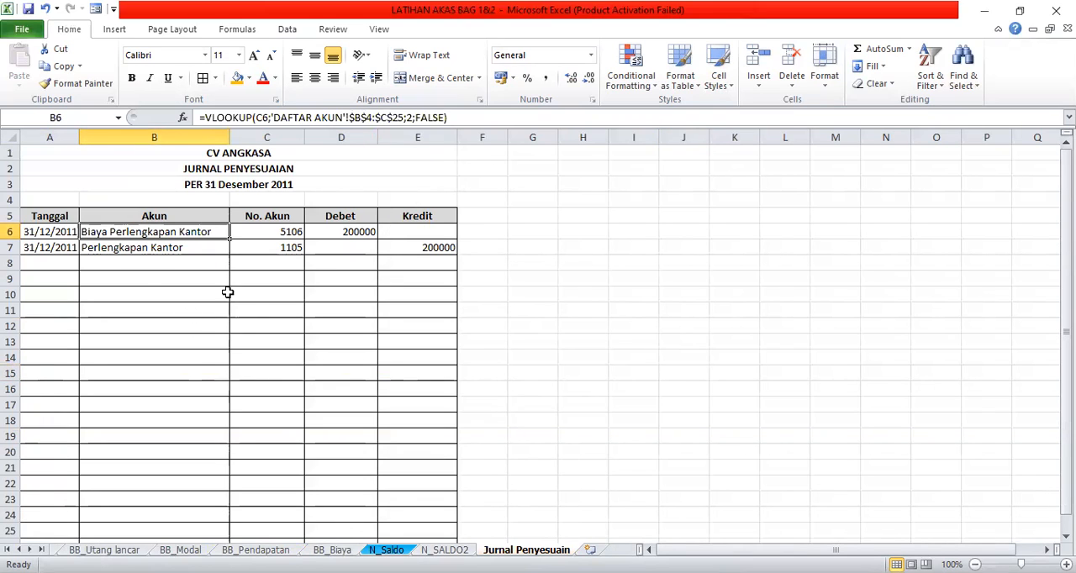
- Review the existing Perlengkapan Kantor adjusting entry in rows 6 and 7 and in the sheet's data form
{"action": "left_click", "coordinate": [143, 261]}
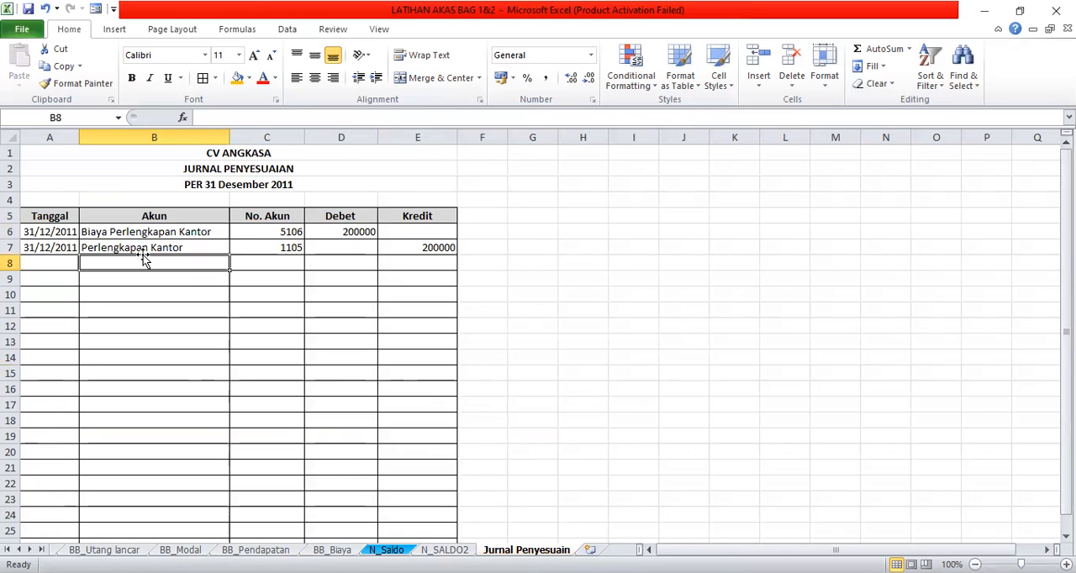
{"action": "left_click", "coordinate": [142, 245]}
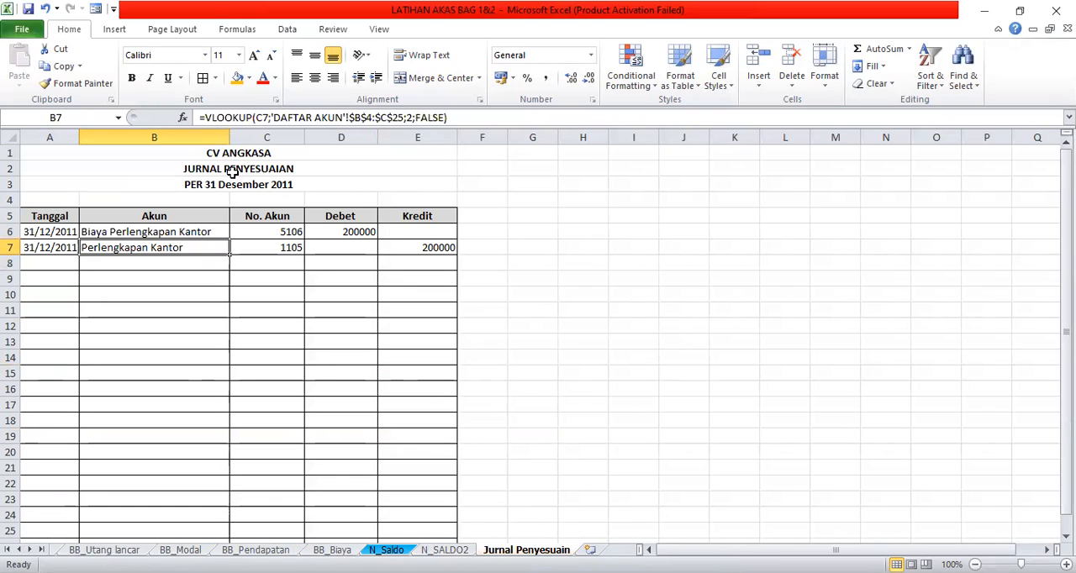
{"action": "left_click", "coordinate": [96, 11]}
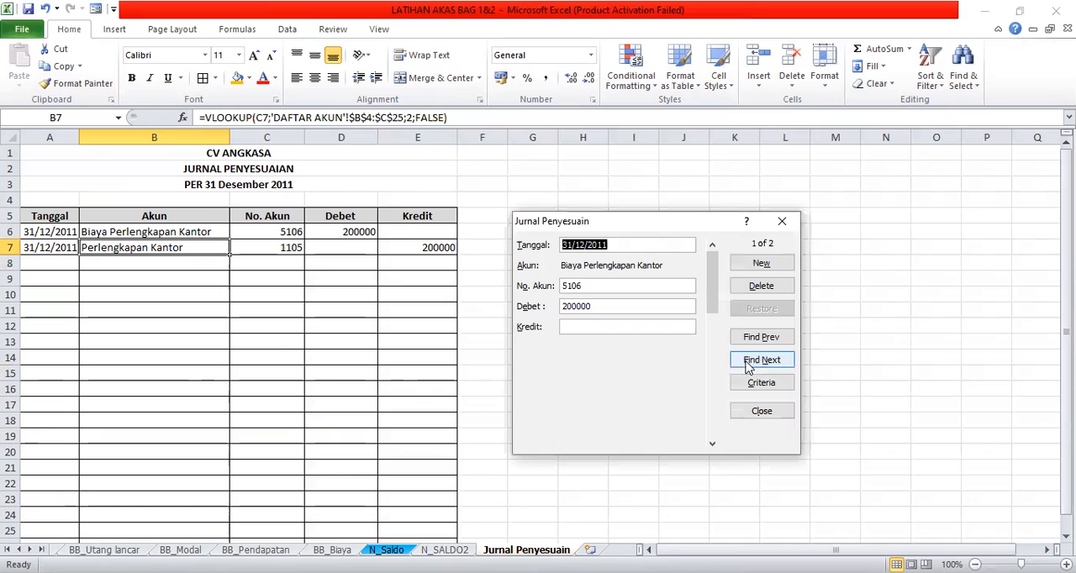
{"action": "left_click", "coordinate": [759, 413]}
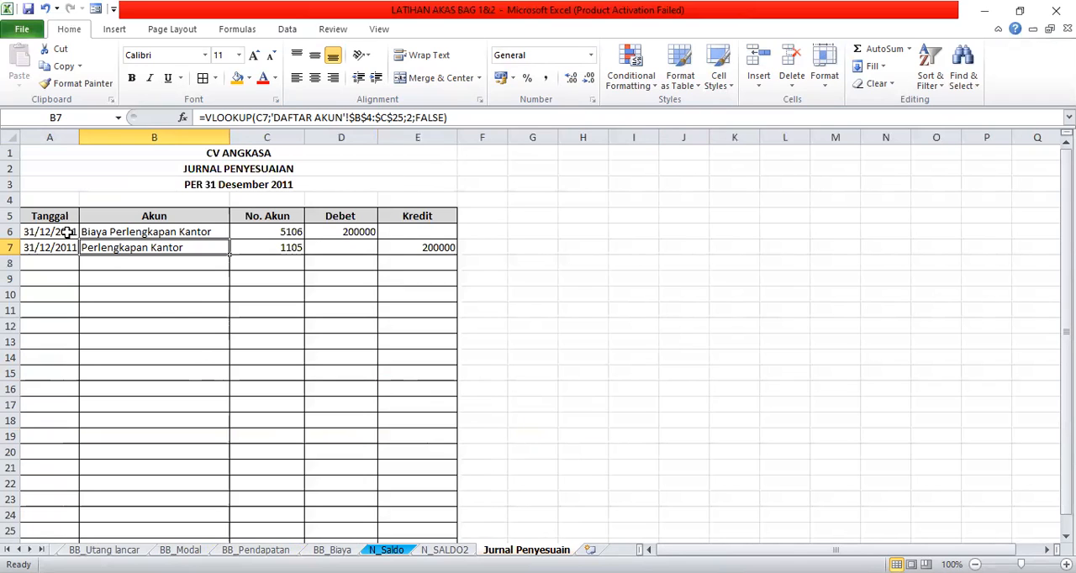
{"action": "left_click", "coordinate": [67, 232]}
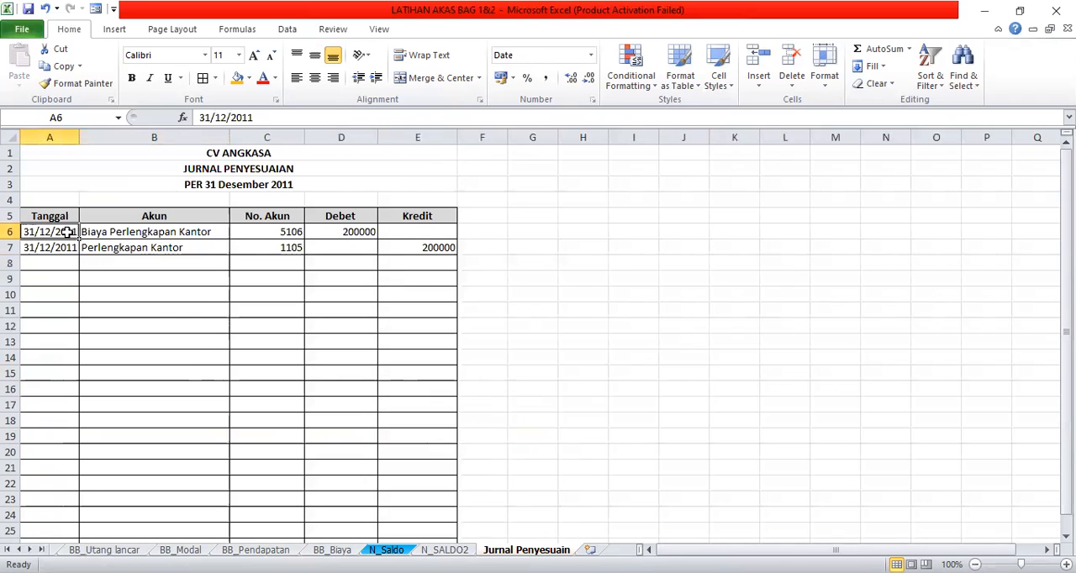
{"action": "left_click", "coordinate": [118, 235]}
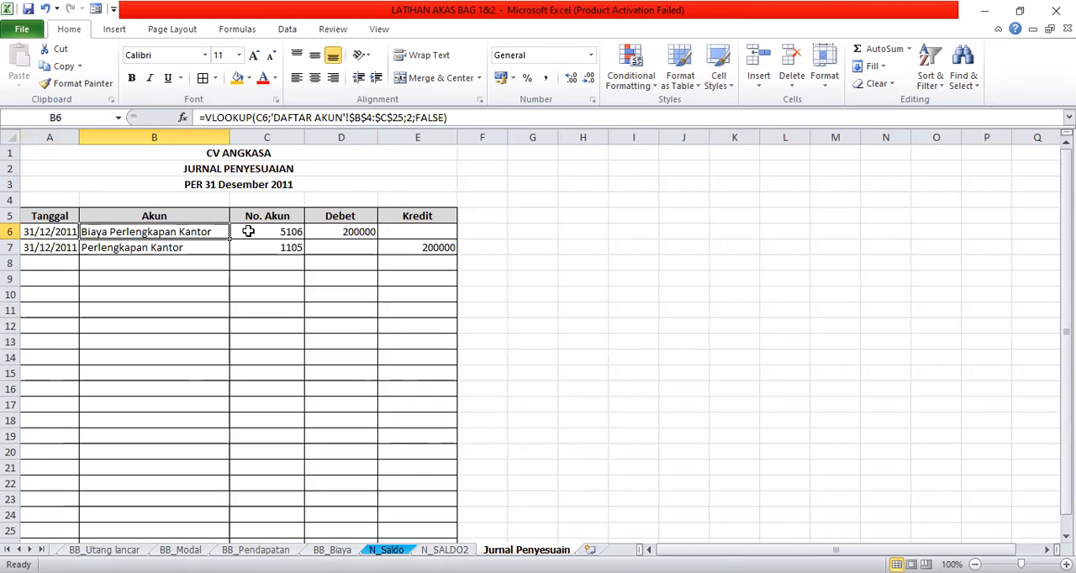
- Clear the date, account, account code, debit and credit cells of the two entries in A6:E7
{"action": "left_click_drag", "start_coordinate": [248, 231], "coordinate": [404, 249]}
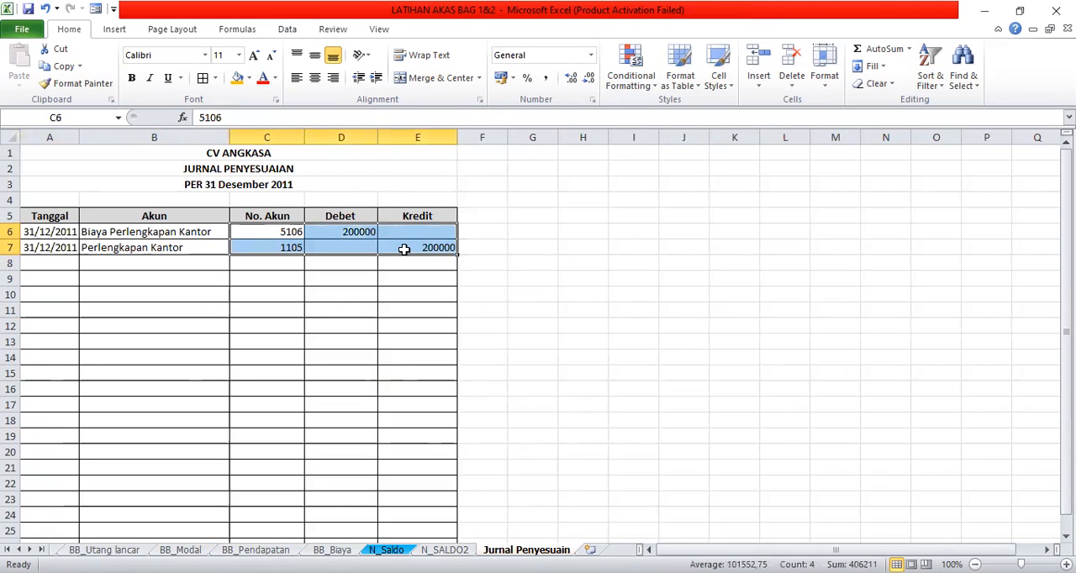
{"action": "key", "text": "Delete"}
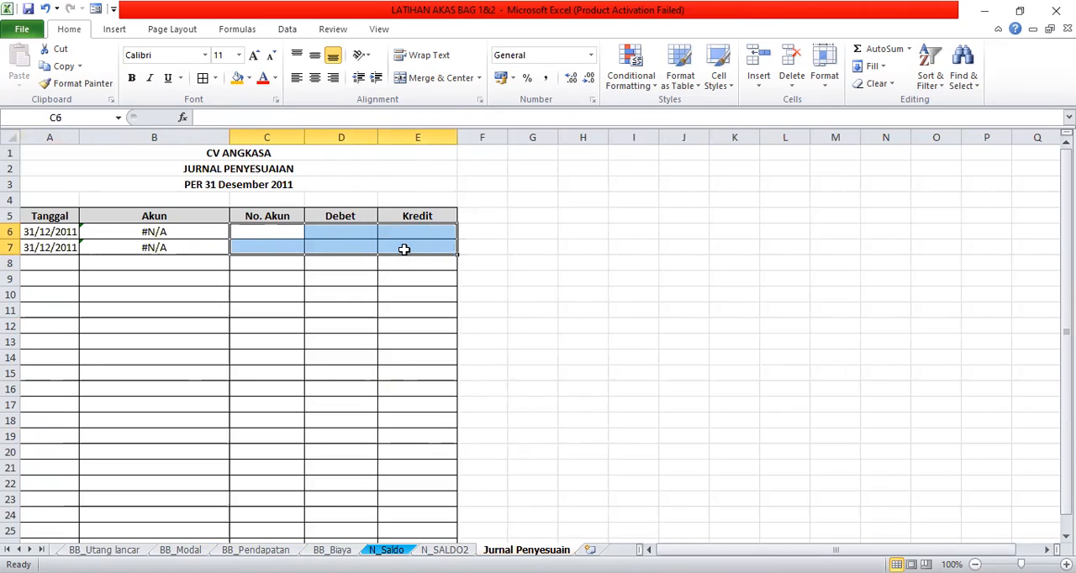
{"action": "left_click", "coordinate": [63, 232]}
{"action": "key", "text": "Delete"}
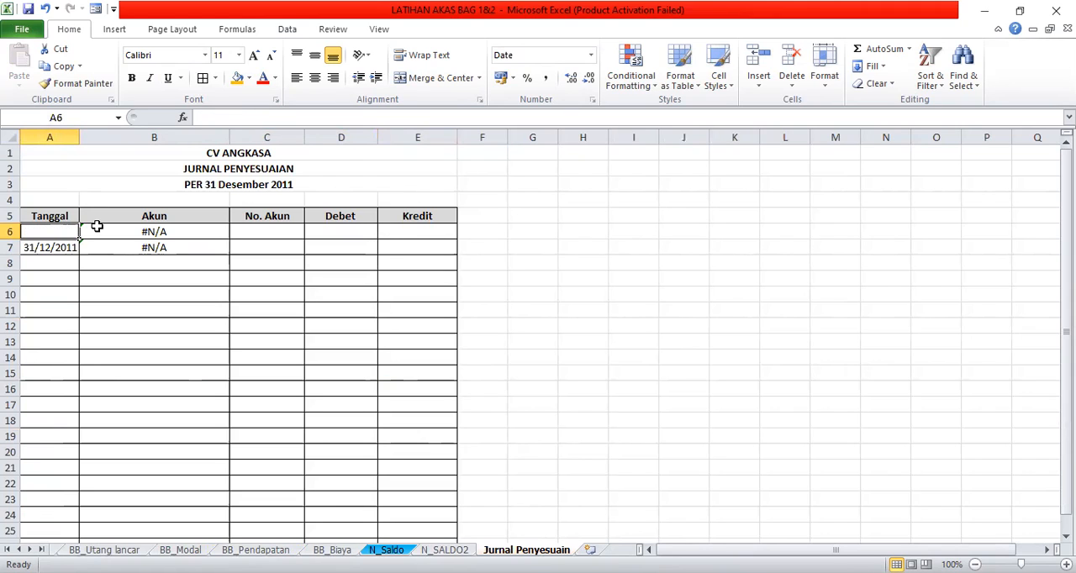
{"action": "left_click", "coordinate": [57, 243]}
{"action": "key", "text": "Delete"}
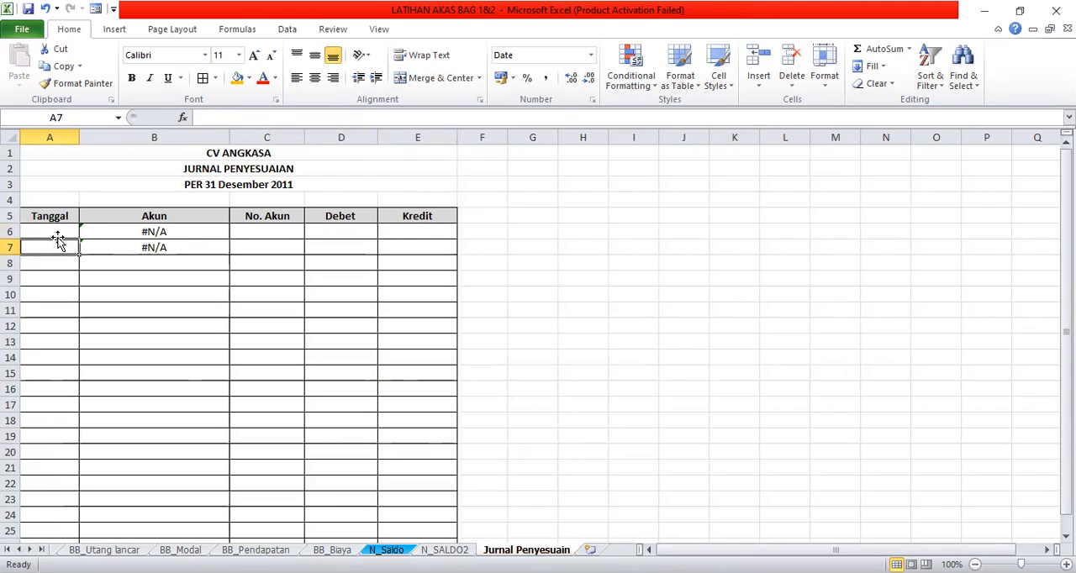
{"action": "left_click", "coordinate": [175, 231]}
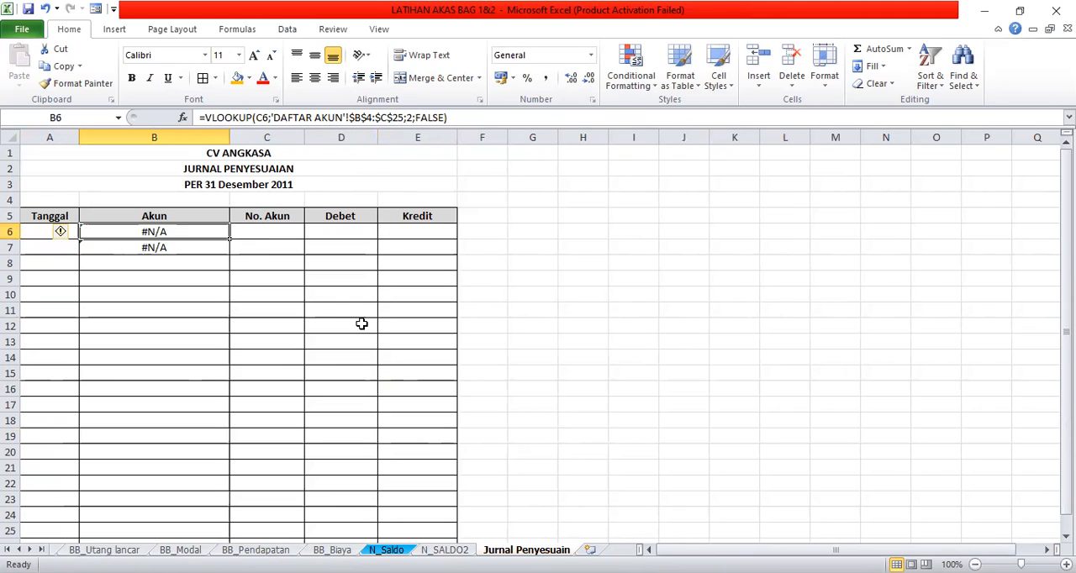
{"action": "key", "text": "Delete"}
{"action": "left_click", "coordinate": [132, 251]}
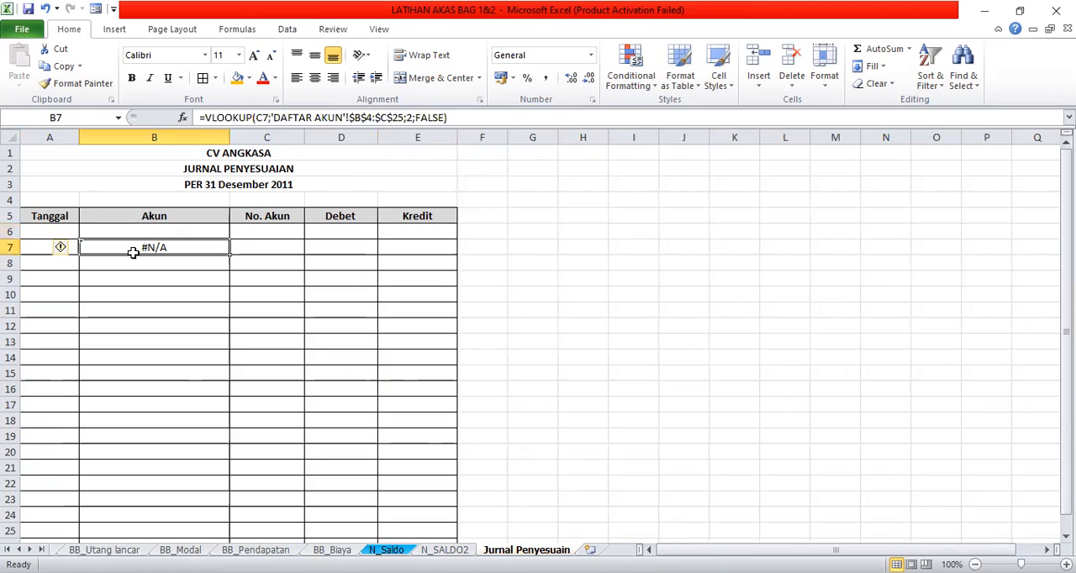
{"action": "key", "text": "Delete"}
- Start a VLOOKUP function in B6 of the Akun column with C6 as the lookup value
{"action": "left_click", "coordinate": [149, 233]}
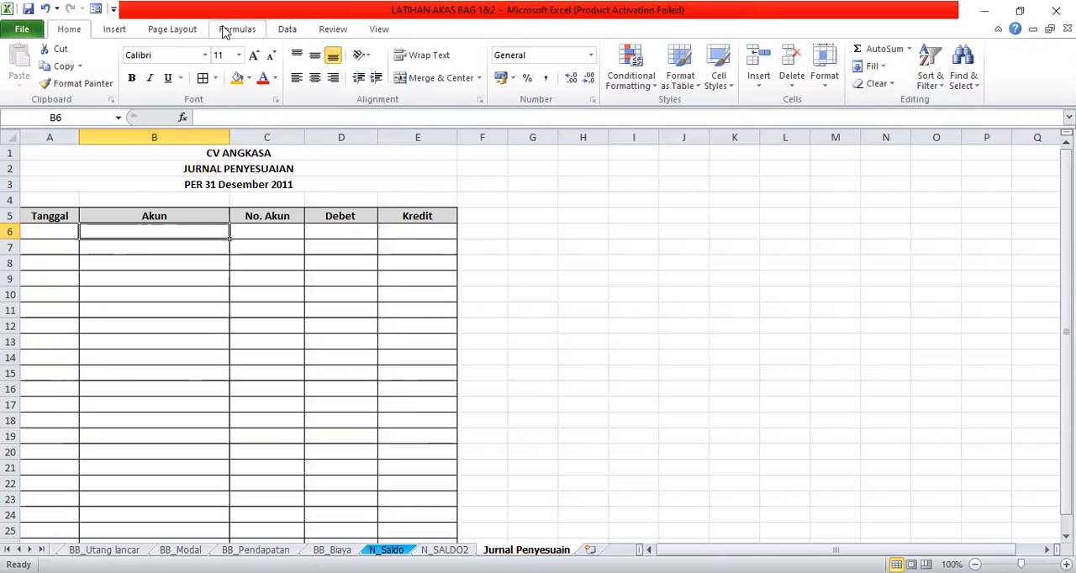
{"action": "left_click", "coordinate": [233, 30]}
{"action": "left_click", "coordinate": [294, 72]}
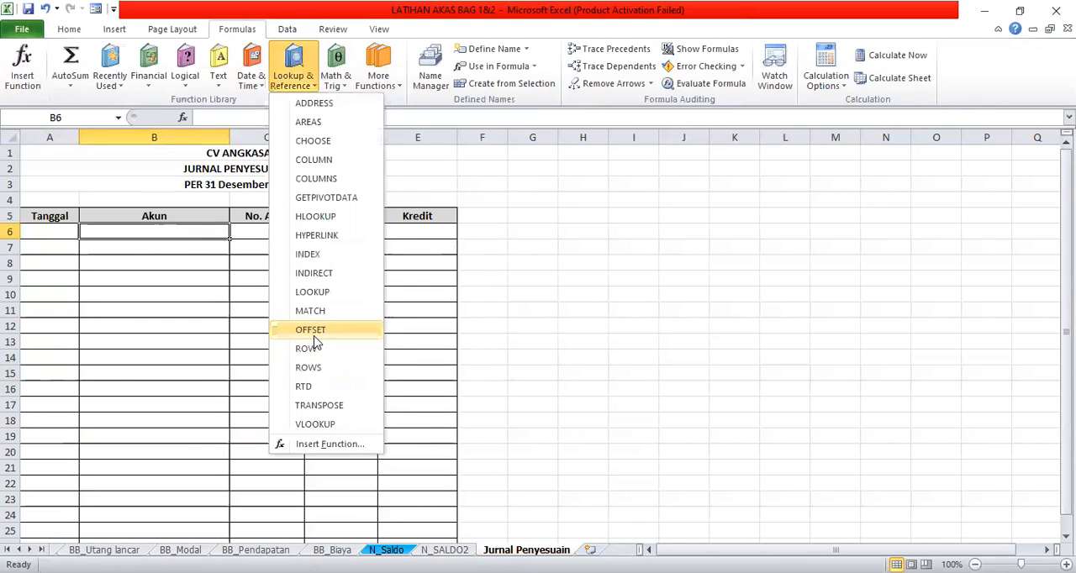
{"action": "left_click", "coordinate": [324, 429]}
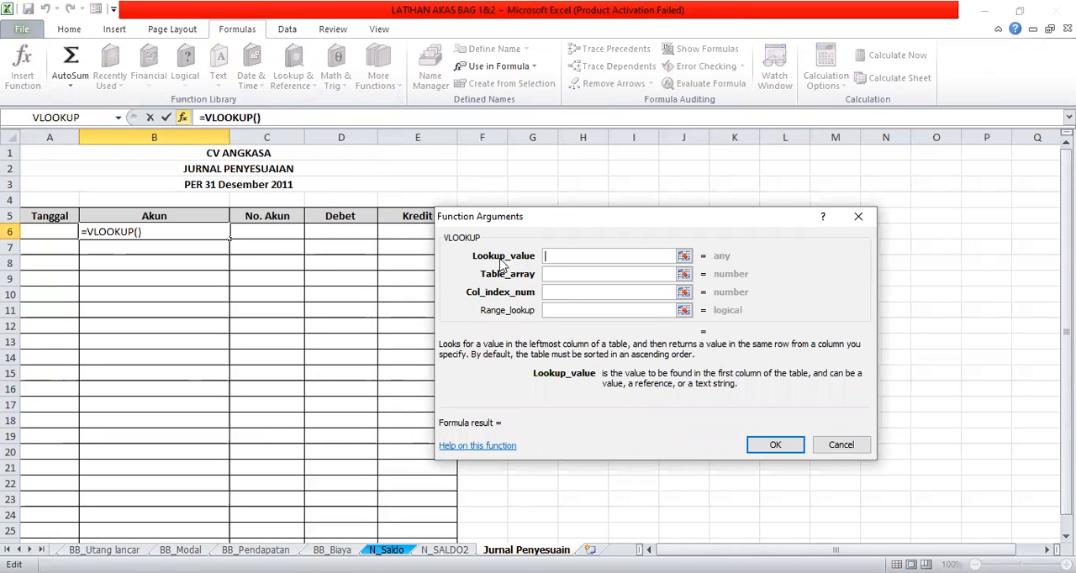
{"action": "left_click", "coordinate": [280, 230]}
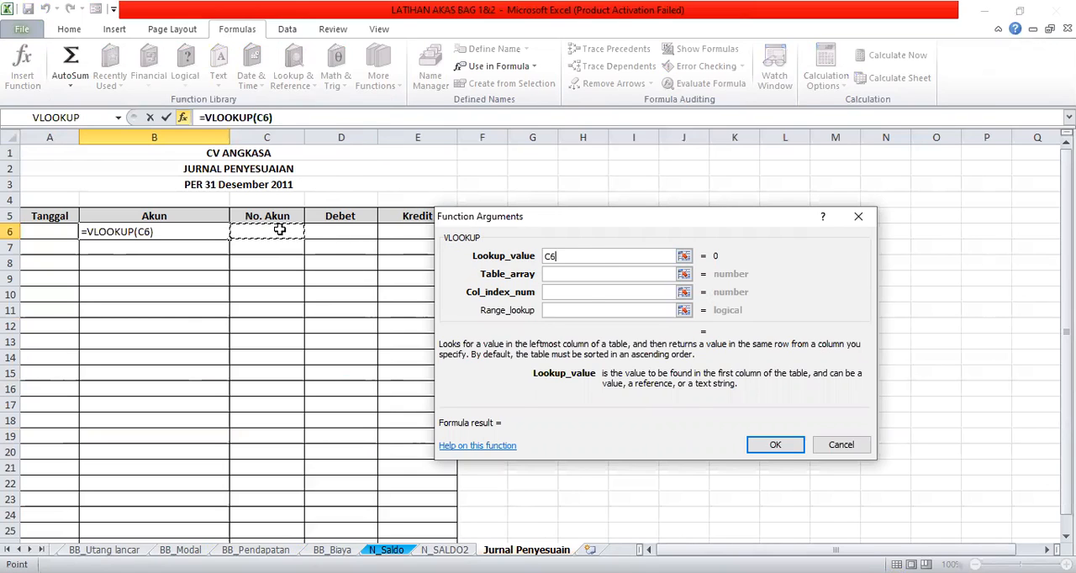
- Use the account list B4:C25 on the DAFTAR AKUN sheet as the VLOOKUP's table array
{"action": "left_click", "coordinate": [548, 275]}
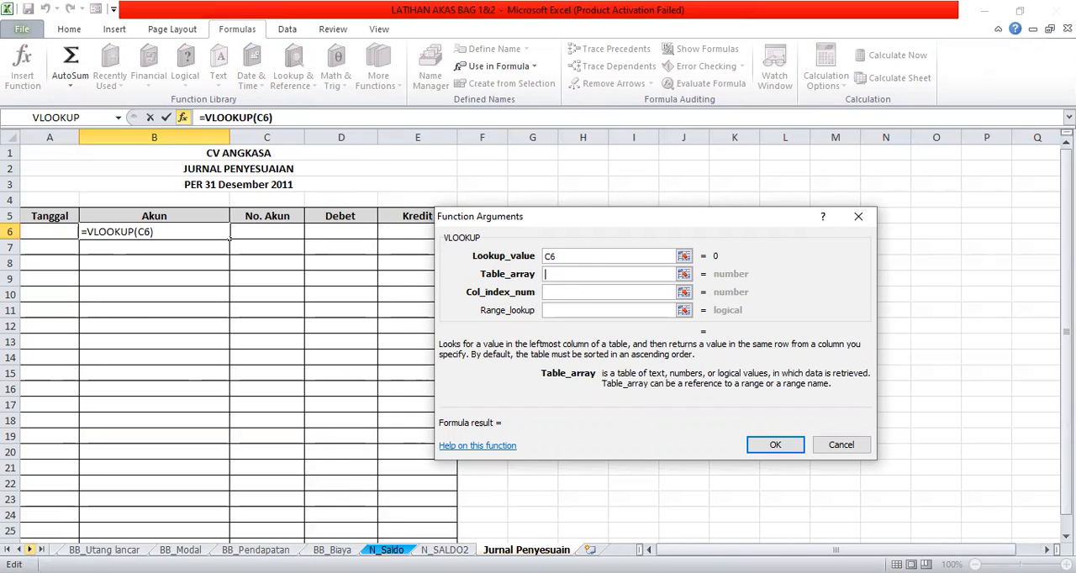
{"action": "left_click", "coordinate": [19, 549]}
{"action": "left_click", "coordinate": [19, 550]}
{"action": "left_click", "coordinate": [18, 549]}
{"action": "left_click", "coordinate": [19, 550]}
{"action": "left_click", "coordinate": [18, 550]}
{"action": "left_click", "coordinate": [18, 549]}
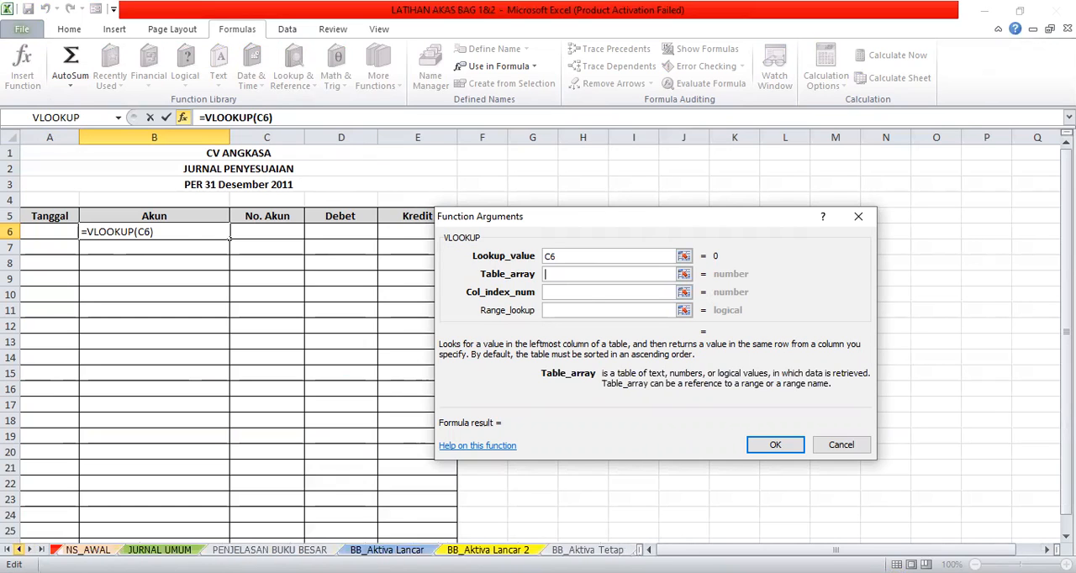
{"action": "left_click", "coordinate": [18, 549]}
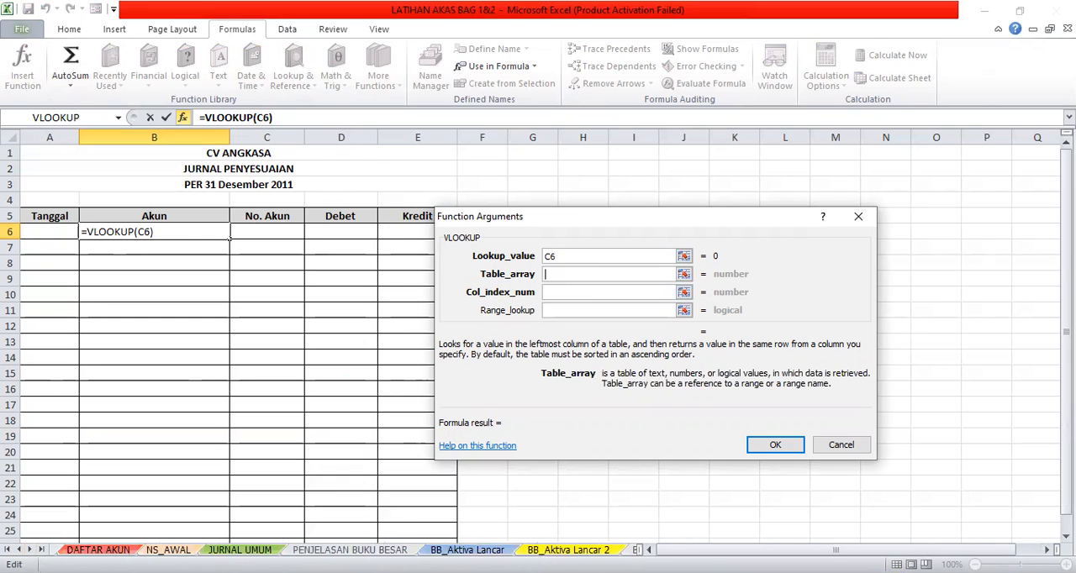
{"action": "left_click", "coordinate": [97, 550]}
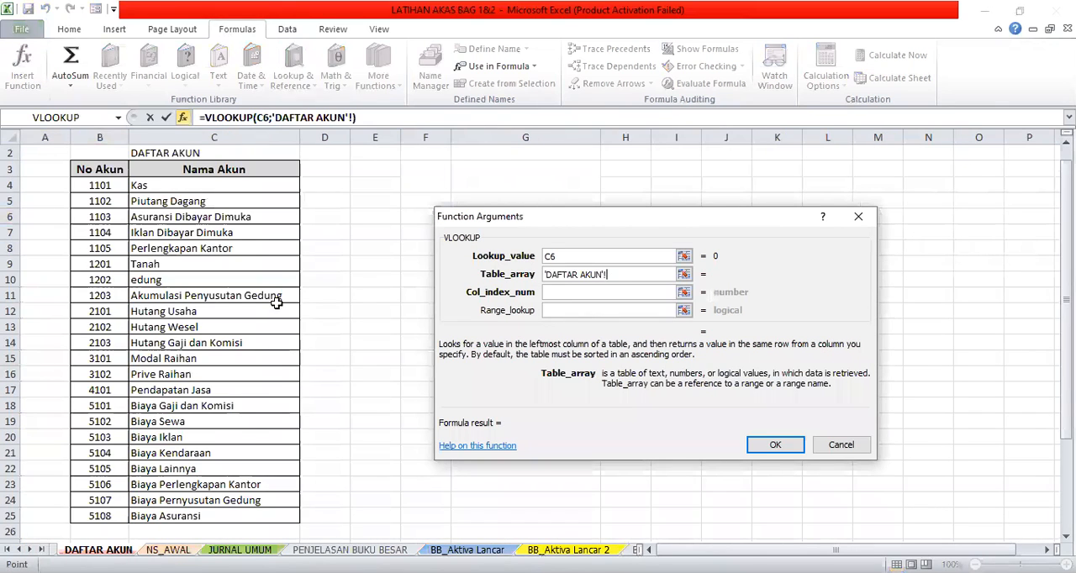
{"action": "left_click_drag", "start_coordinate": [107, 184], "coordinate": [140, 188]}
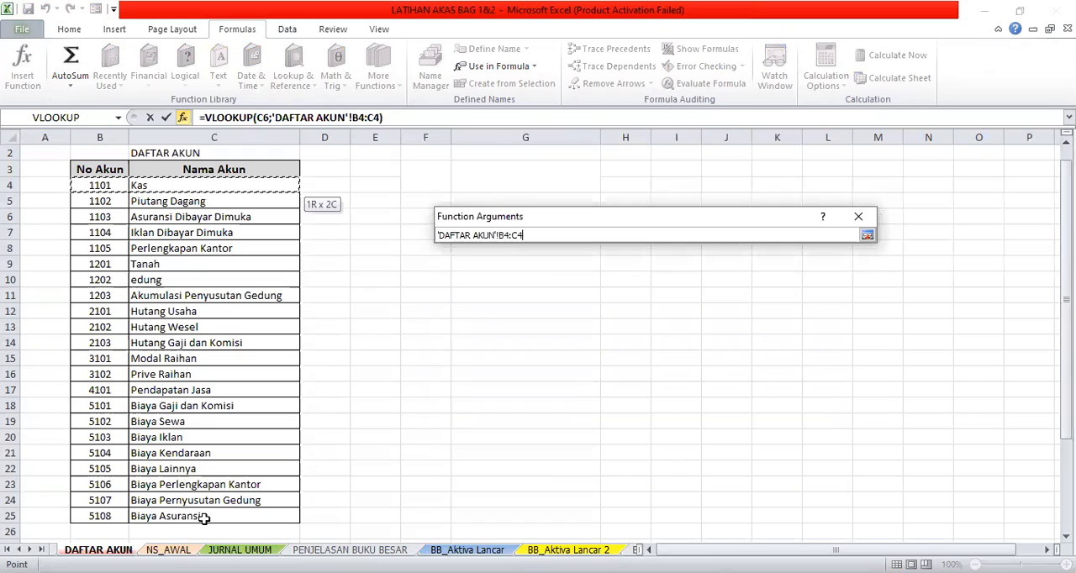
{"action": "left_click_drag", "start_coordinate": [203, 519], "coordinate": [204, 519]}
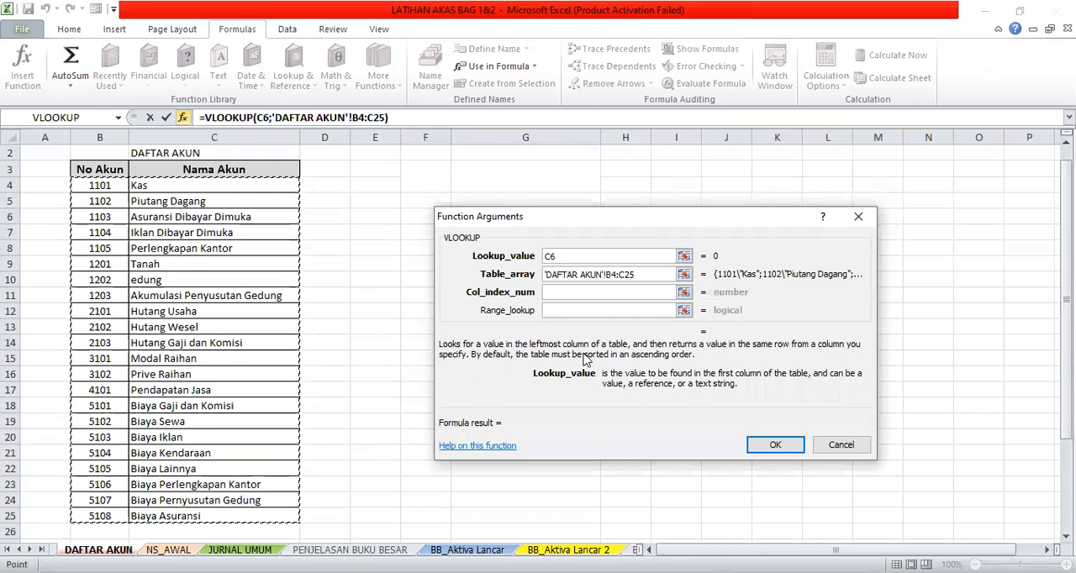
- Make the VLOOKUP's table array reference absolute as 'DAFTAR AKUN'!$B$4:$C$25
{"action": "left_click", "coordinate": [605, 274]}
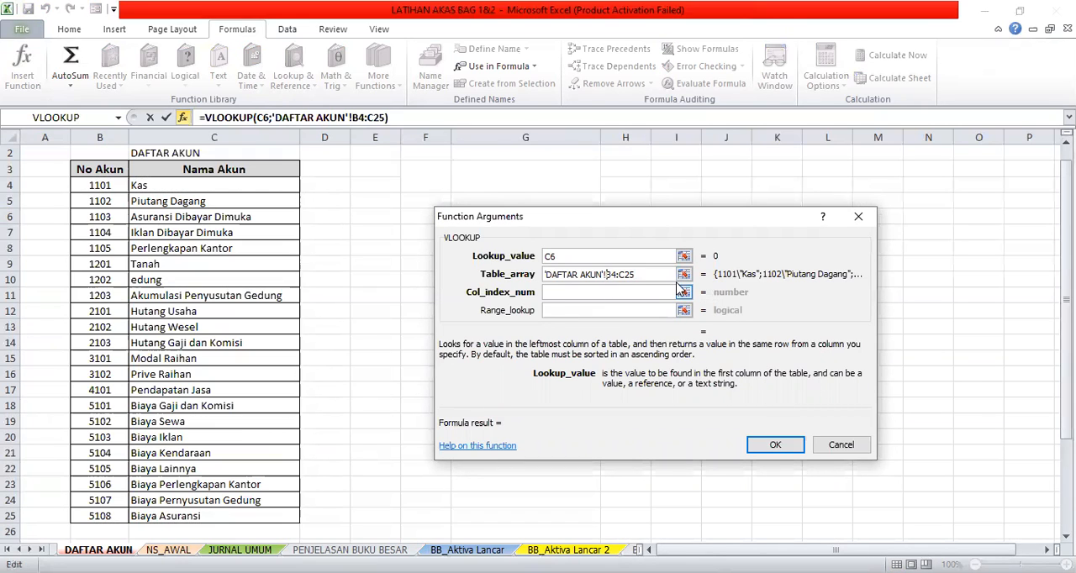
{"action": "type", "text": "%%"}
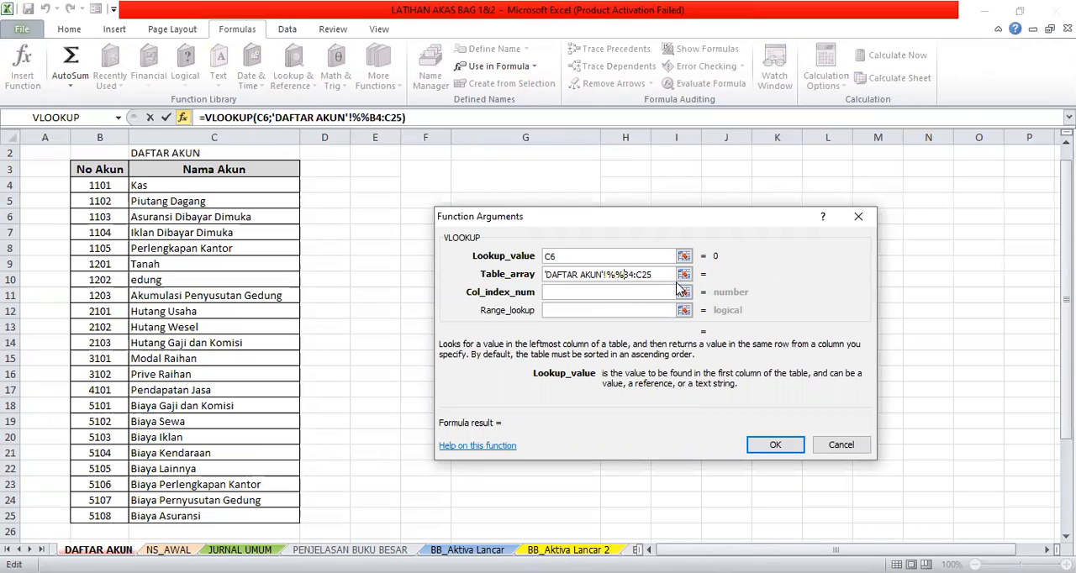
{"action": "key", "text": "BackSpace"}
{"action": "key", "text": "BackSpace"}
{"action": "type", "text": "$B"}
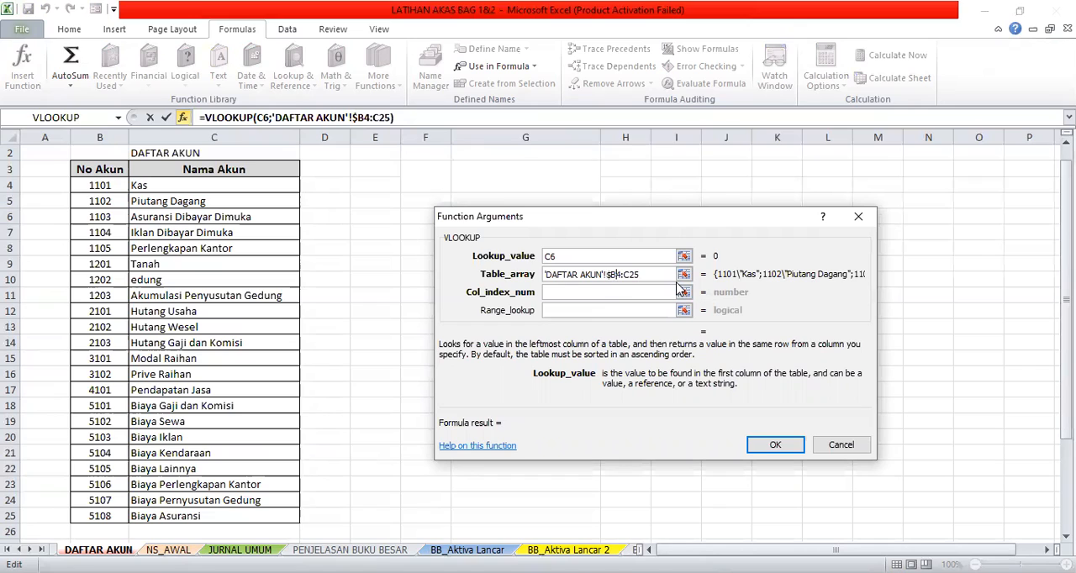
{"action": "type", "text": "$4:$C"}
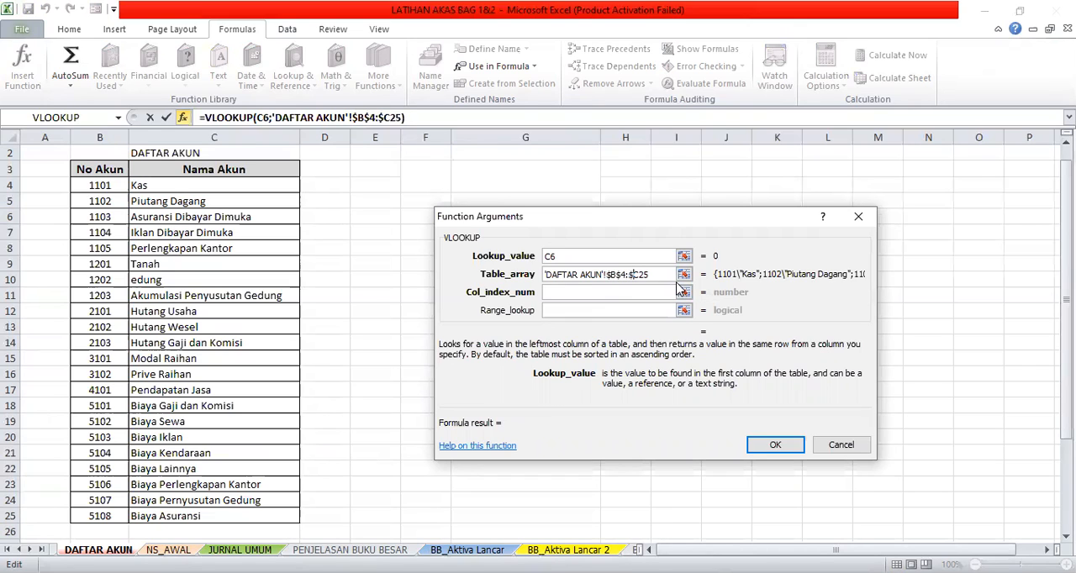
{"action": "type", "text": "$"}
- Complete the VLOOKUP in B6 with column index 2 and range lookup FALSE
{"action": "left_click", "coordinate": [590, 296]}
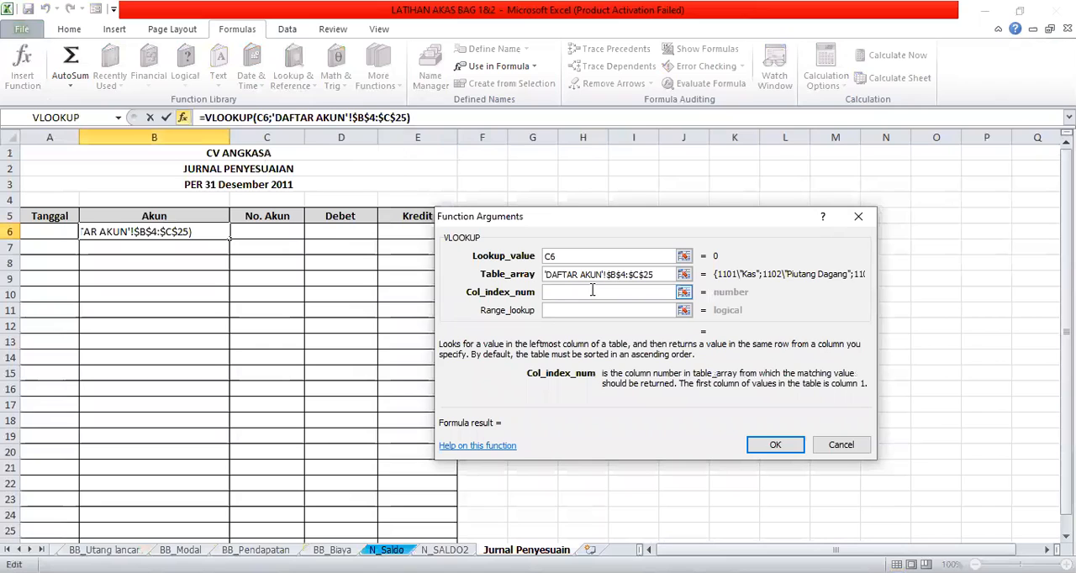
{"action": "type", "text": "2"}
{"action": "left_click", "coordinate": [595, 311]}
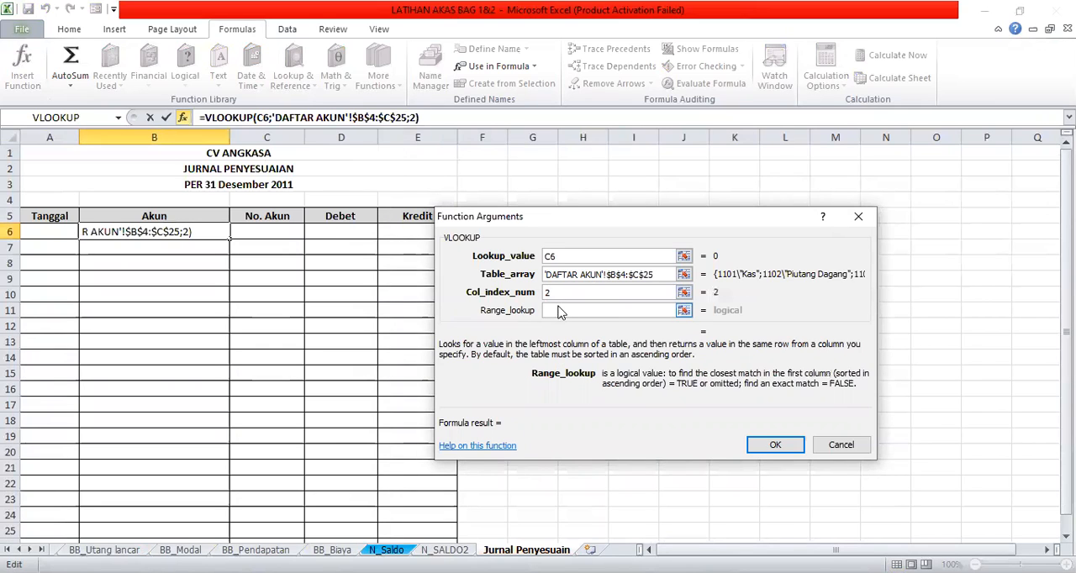
{"action": "type", "text": "FALSE"}
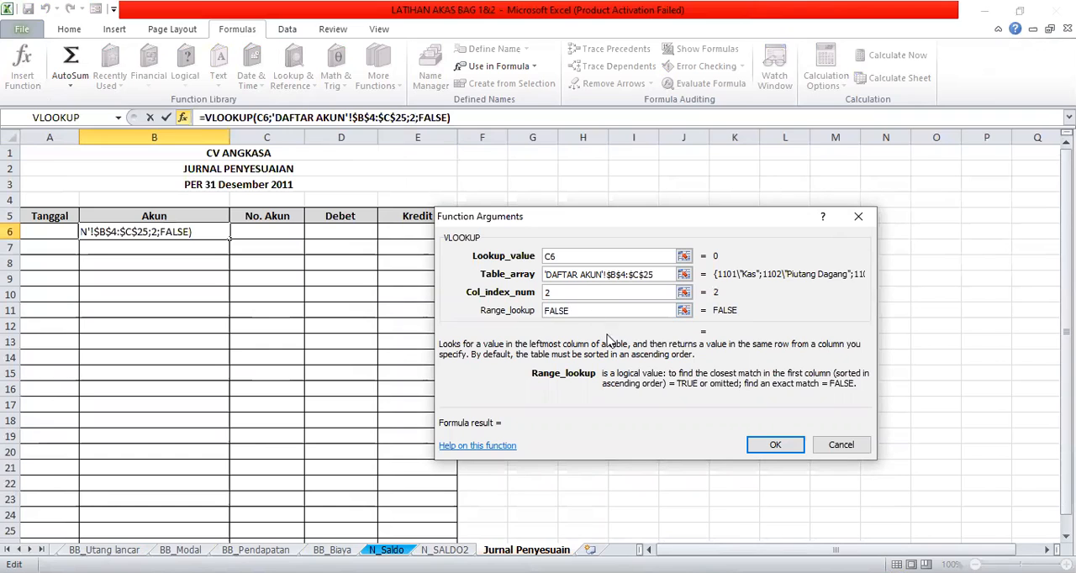
{"action": "left_click", "coordinate": [790, 448]}
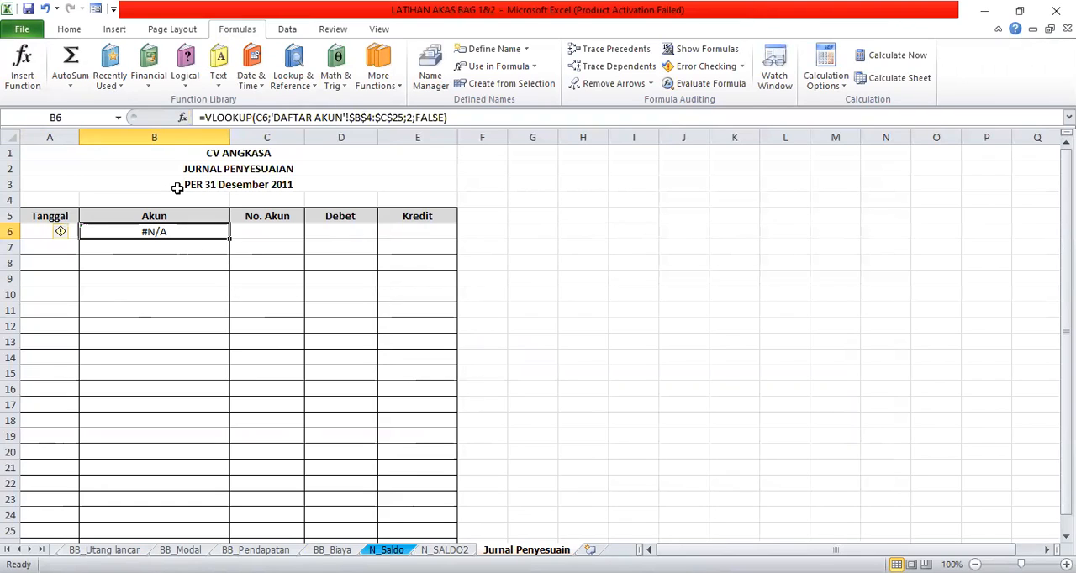
- Record the first adjusting line through the data form with date 31/12/2011, No. Akun 5106 and Debet 200000
{"action": "left_click", "coordinate": [97, 8]}
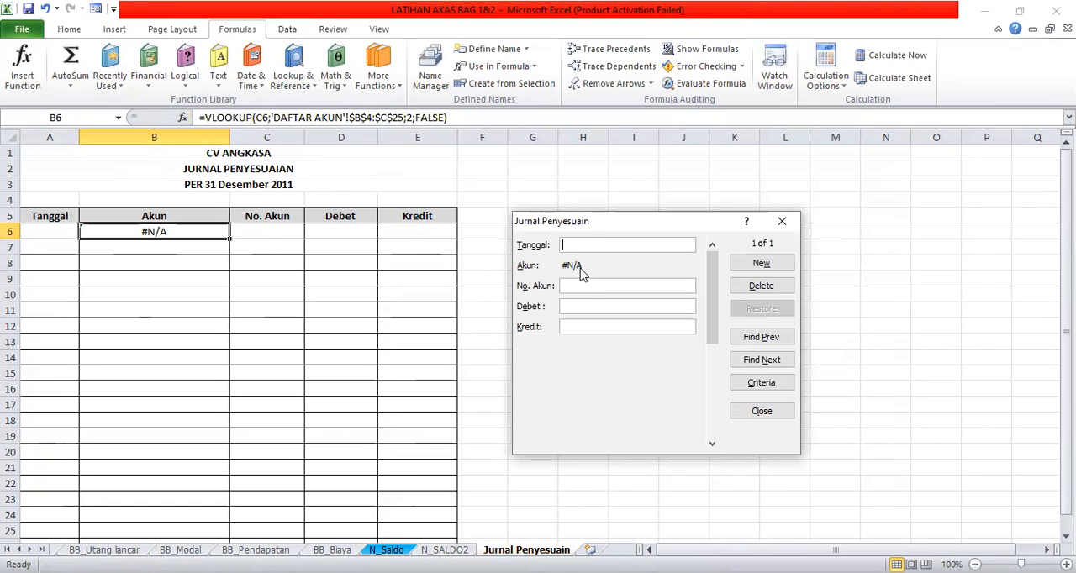
{"action": "type", "text": "31/12"}
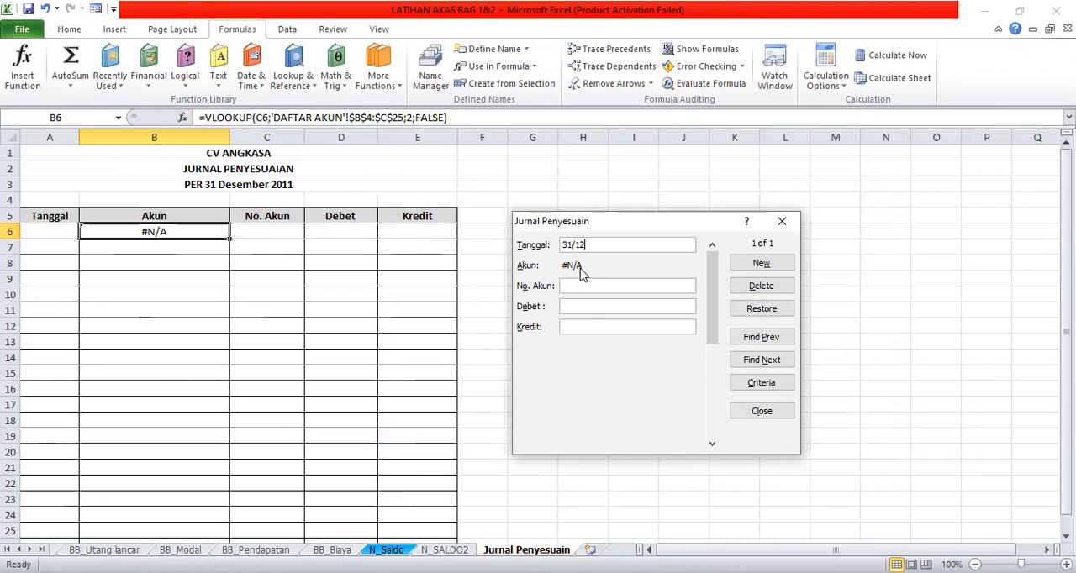
{"action": "type", "text": "/2011"}
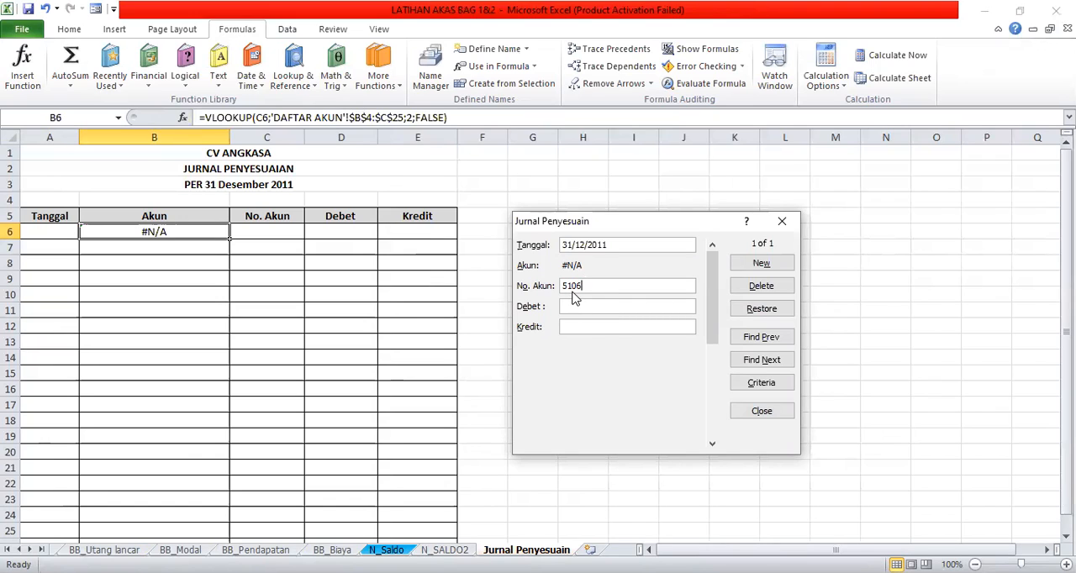
{"action": "left_click", "coordinate": [578, 306]}
{"action": "type", "text": "00000"}
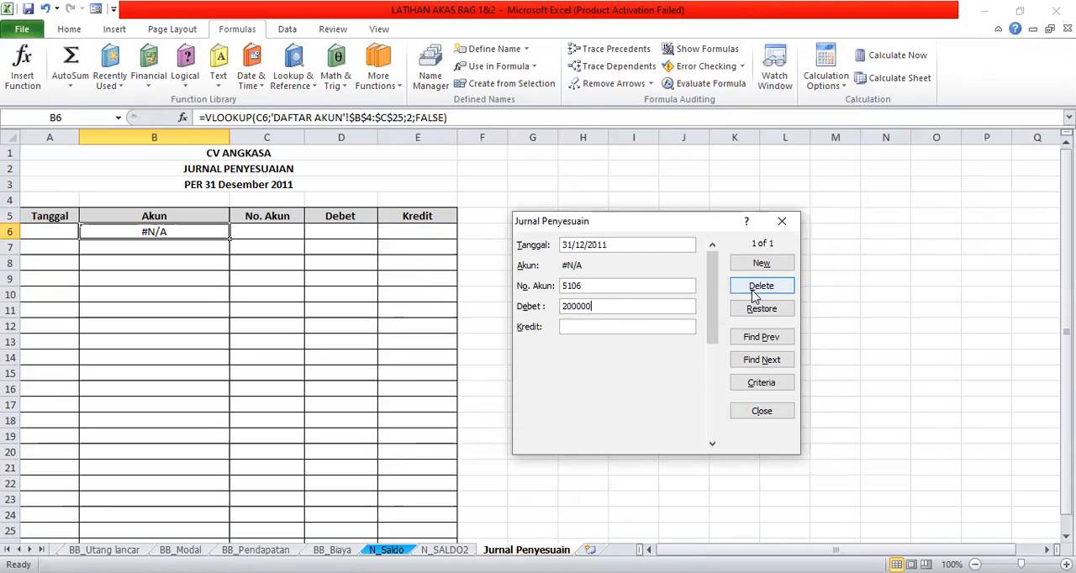
{"action": "left_click", "coordinate": [761, 264]}
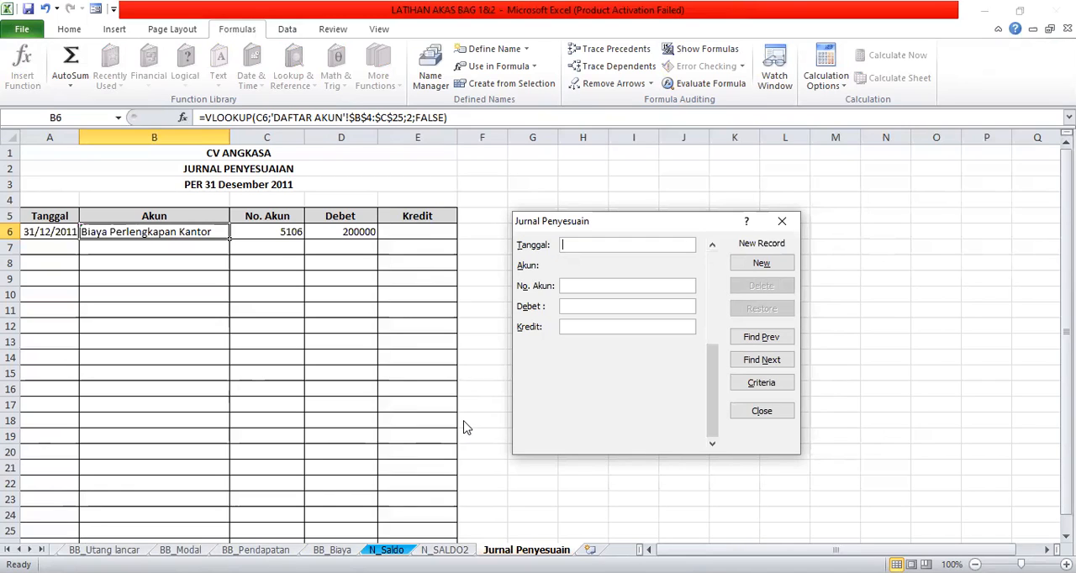
{"action": "type", "text": "1"}
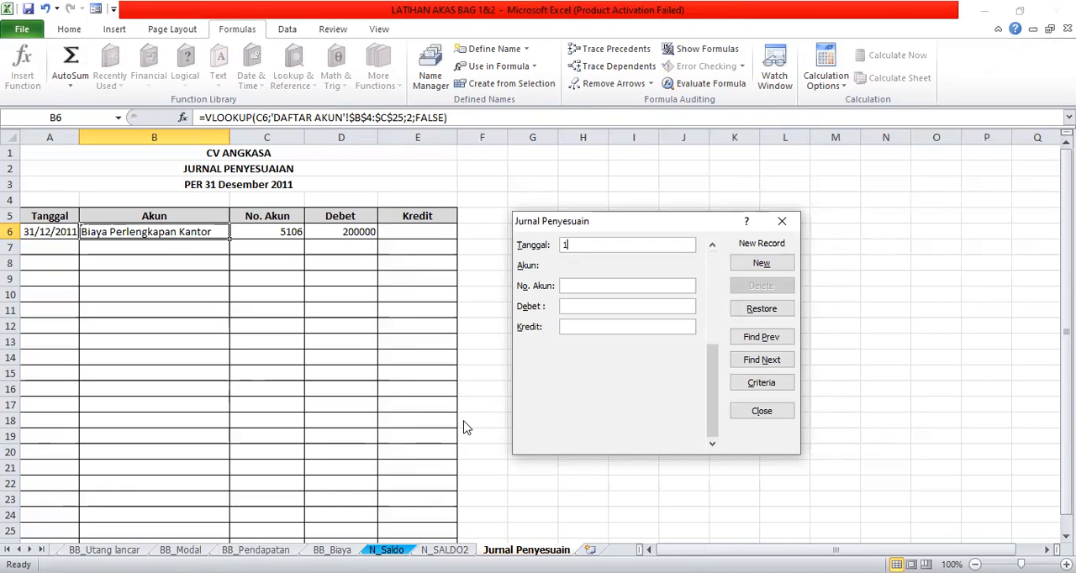
{"action": "type", "text": "1"}
{"action": "type", "text": "0"}
{"action": "type", "text": "5"}
{"action": "key", "text": "BackSpace"}
{"action": "key", "text": "BackSpace"}
{"action": "key", "text": "BackSpace"}
{"action": "key", "text": "BackSpace"}
- Set the Tanggal of the new adjusting journal record to 31/12/2011 in the data form
{"action": "type", "text": "31/12/2011"}
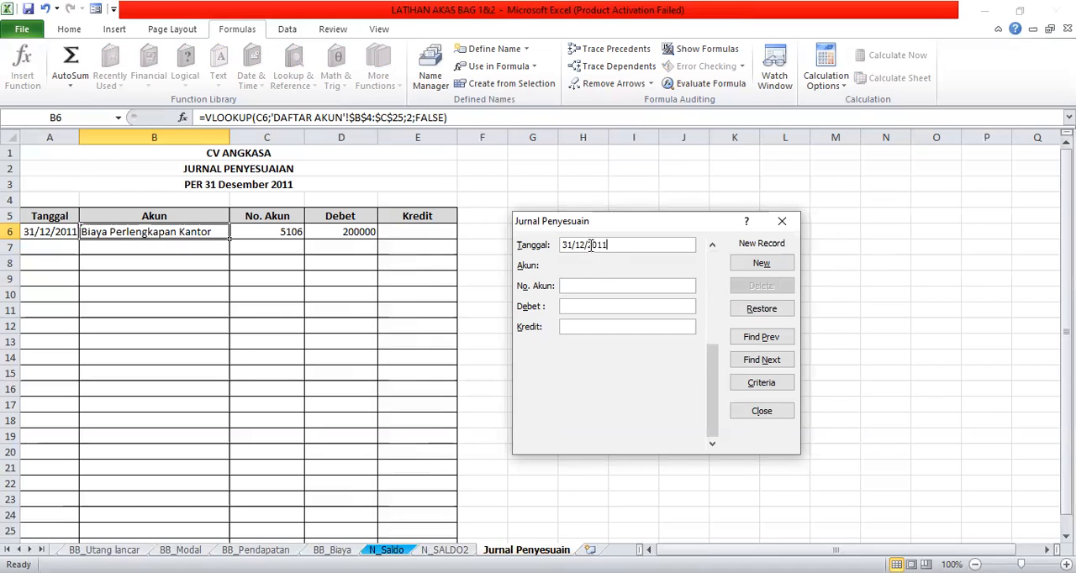
- Add the second adjusting line with No. Akun 1105 and Kredit 200000, and close the data form
{"action": "left_click", "coordinate": [571, 287]}
{"action": "type", "text": "1105"}
{"action": "left_click", "coordinate": [595, 326]}
{"action": "type", "text": "200000"}
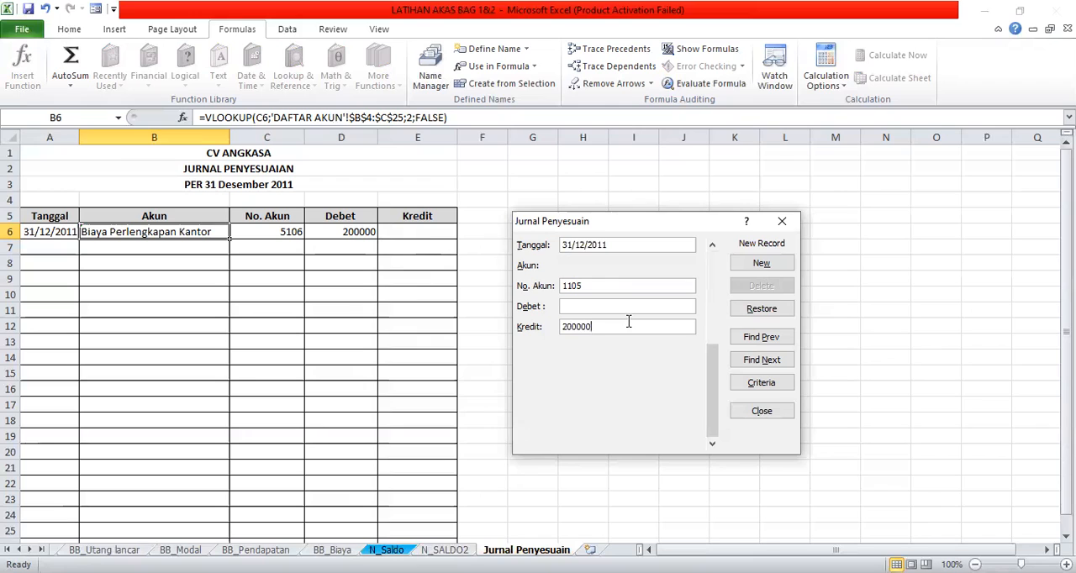
{"action": "left_click", "coordinate": [773, 266]}
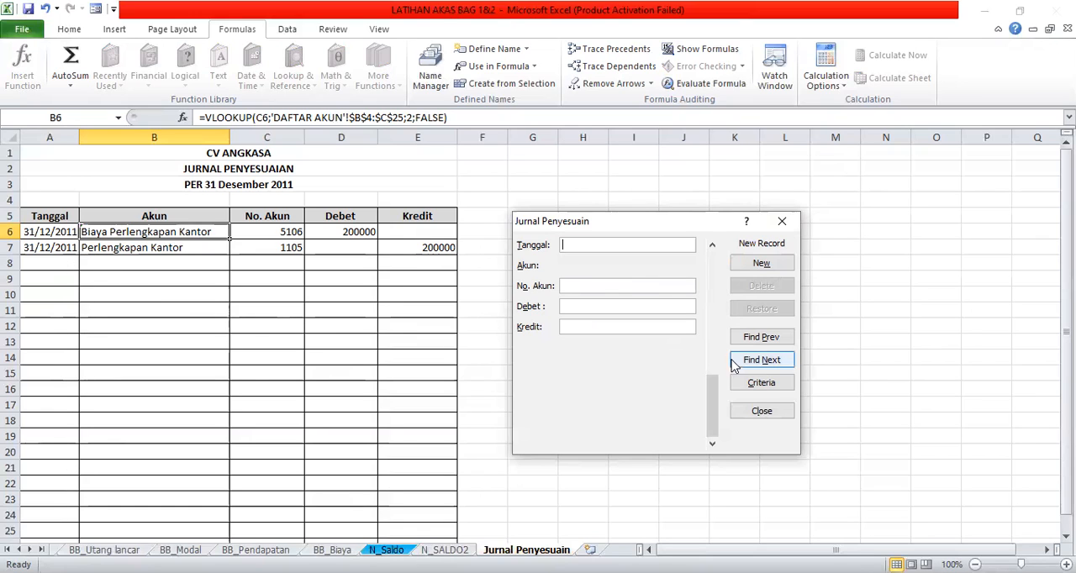
{"action": "left_click", "coordinate": [760, 419]}
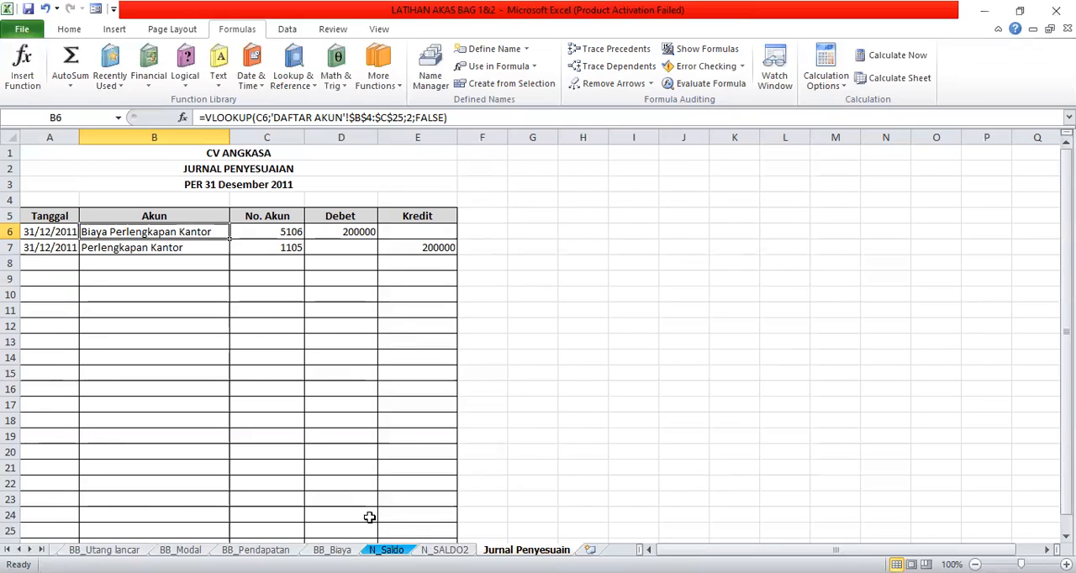
- Review the remaining 31 December 2011 adjustment items in rows 89 to 94 of the SIKLUS Akuntansi 1 sheet
{"action": "left_click", "coordinate": [18, 550]}
{"action": "left_click", "coordinate": [18, 549]}
{"action": "left_click", "coordinate": [18, 550]}
{"action": "left_click", "coordinate": [19, 550]}
{"action": "left_click", "coordinate": [19, 550]}
{"action": "left_click", "coordinate": [18, 549]}
{"action": "left_click", "coordinate": [19, 550]}
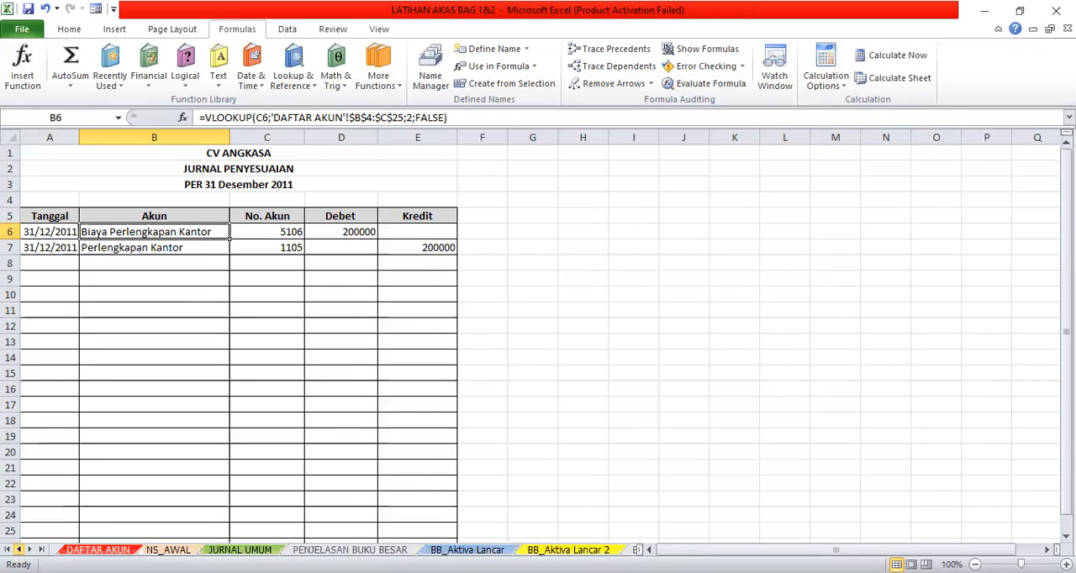
{"action": "left_click", "coordinate": [18, 550]}
{"action": "left_click", "coordinate": [112, 550]}
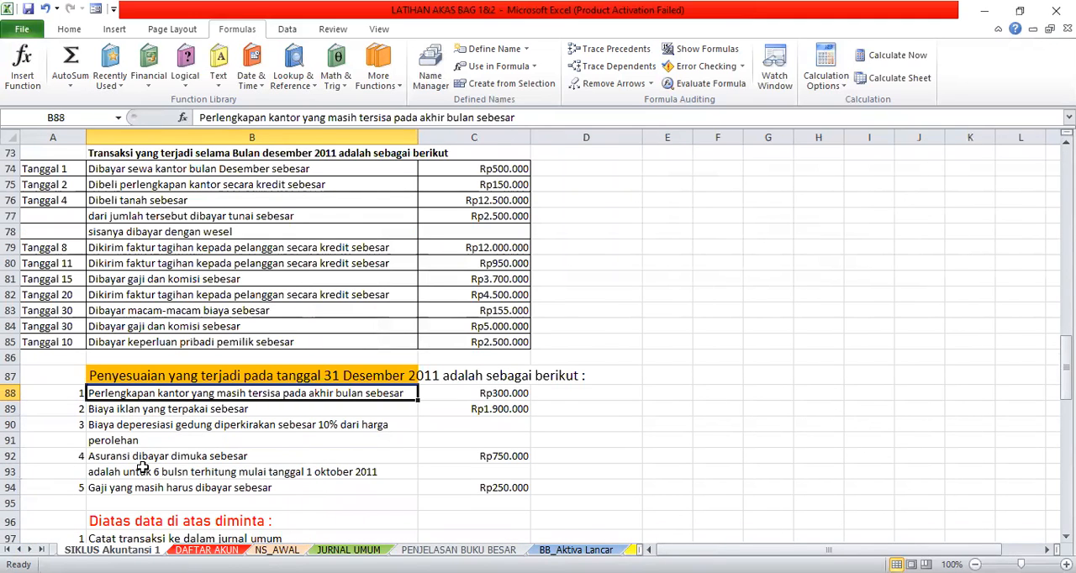
{"action": "left_click", "coordinate": [123, 411]}
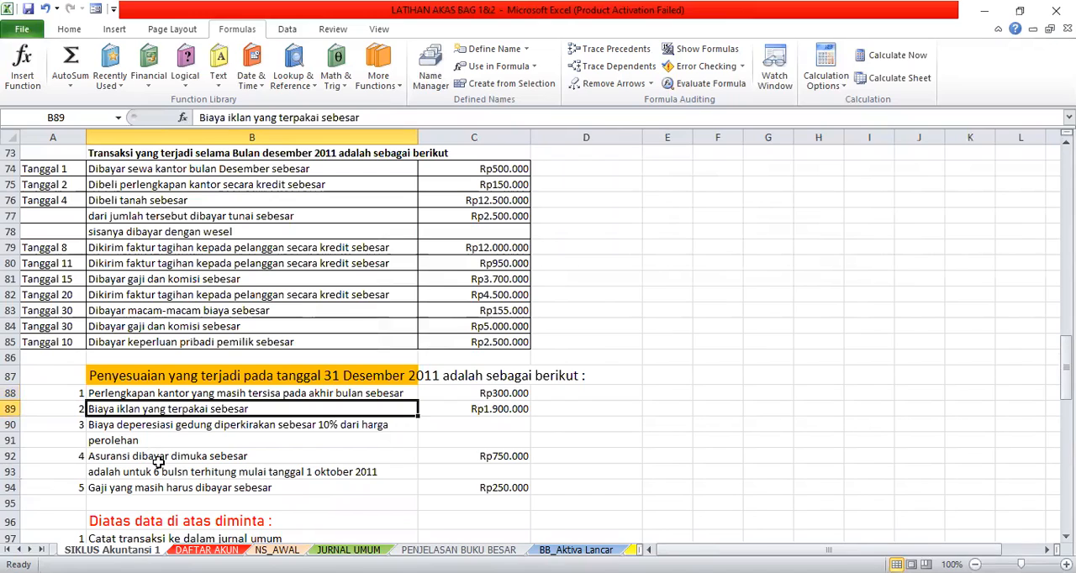
{"action": "left_click", "coordinate": [185, 426]}
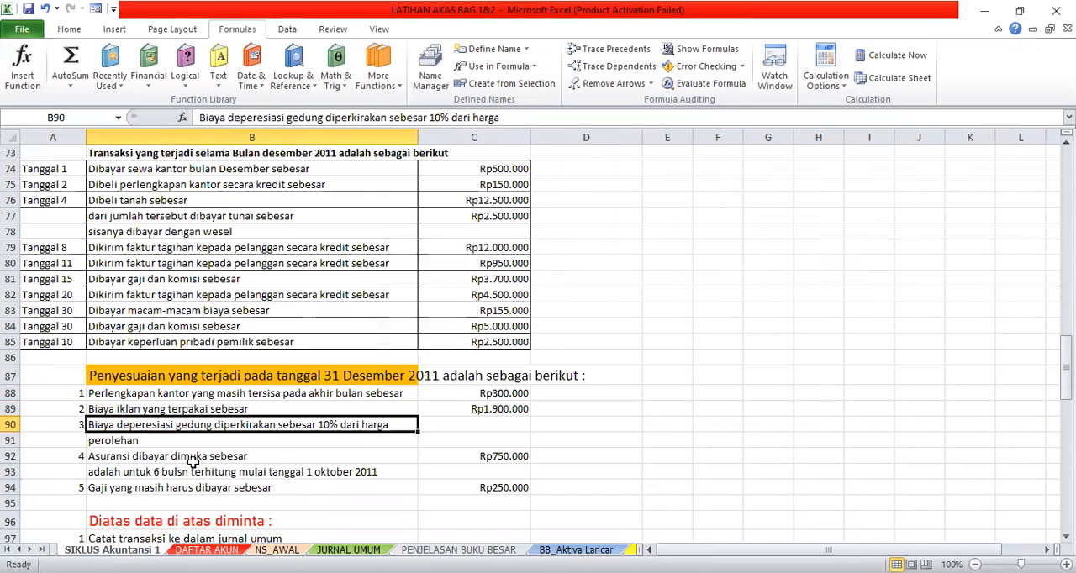
{"action": "left_click", "coordinate": [193, 458]}
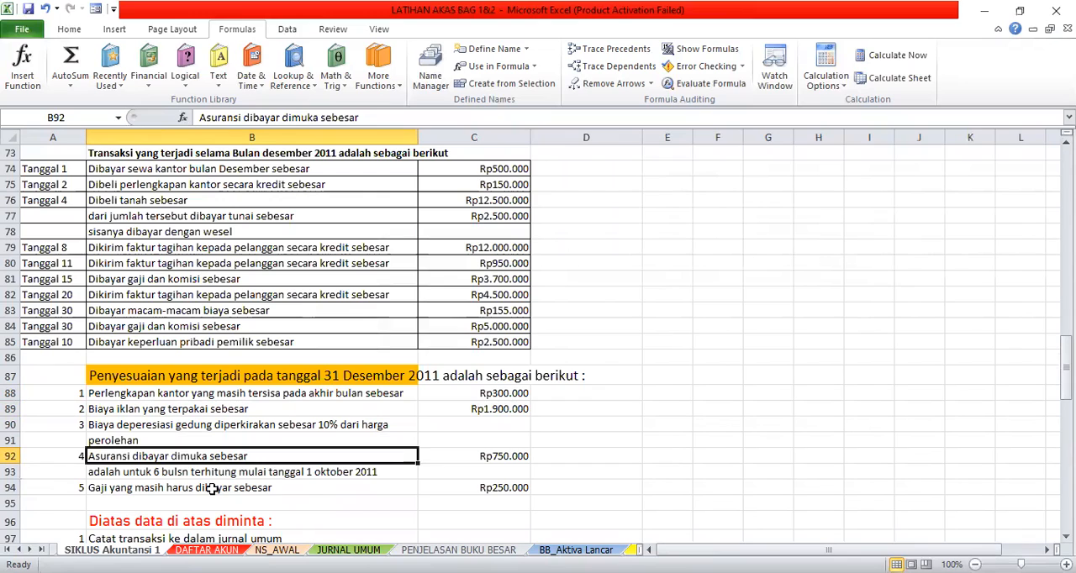
{"action": "left_click", "coordinate": [212, 490]}
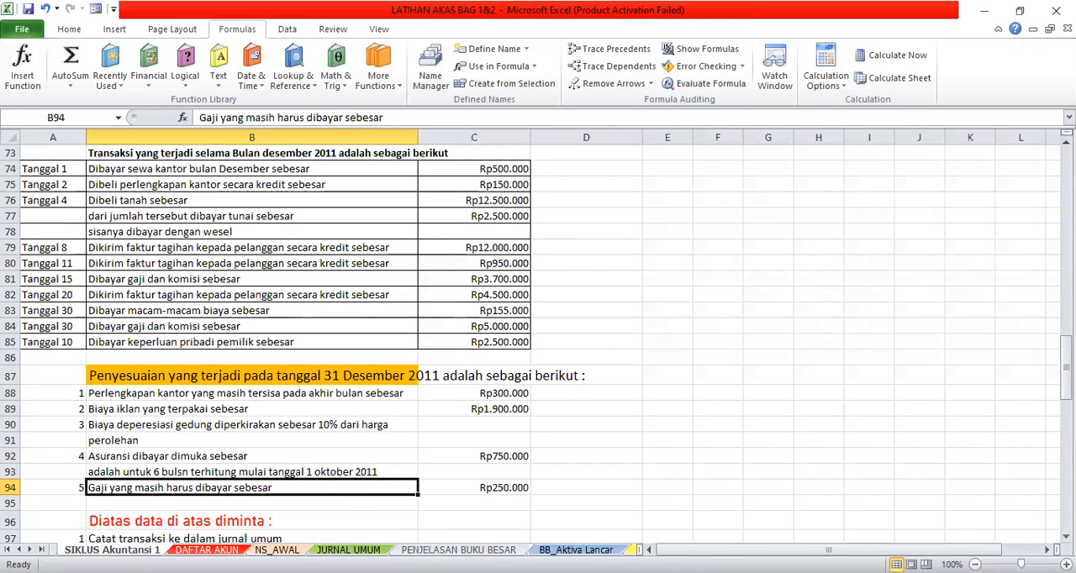
{"action": "left_click", "coordinate": [470, 537]}
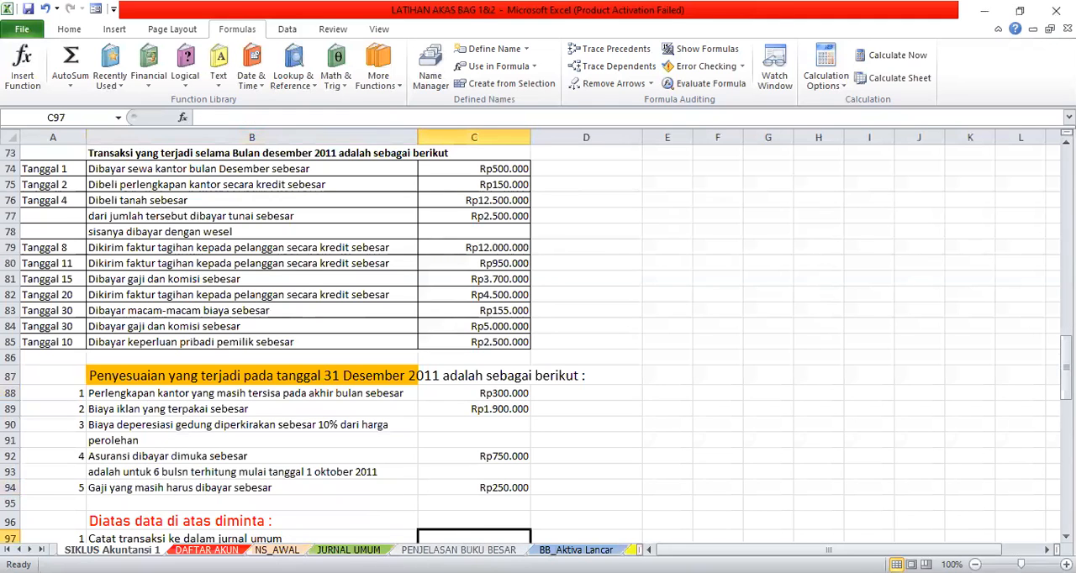
- Look over the report outline and general ledger instructions on the PENJELASAN BUKU BESAR sheet
{"action": "left_click", "coordinate": [467, 549]}
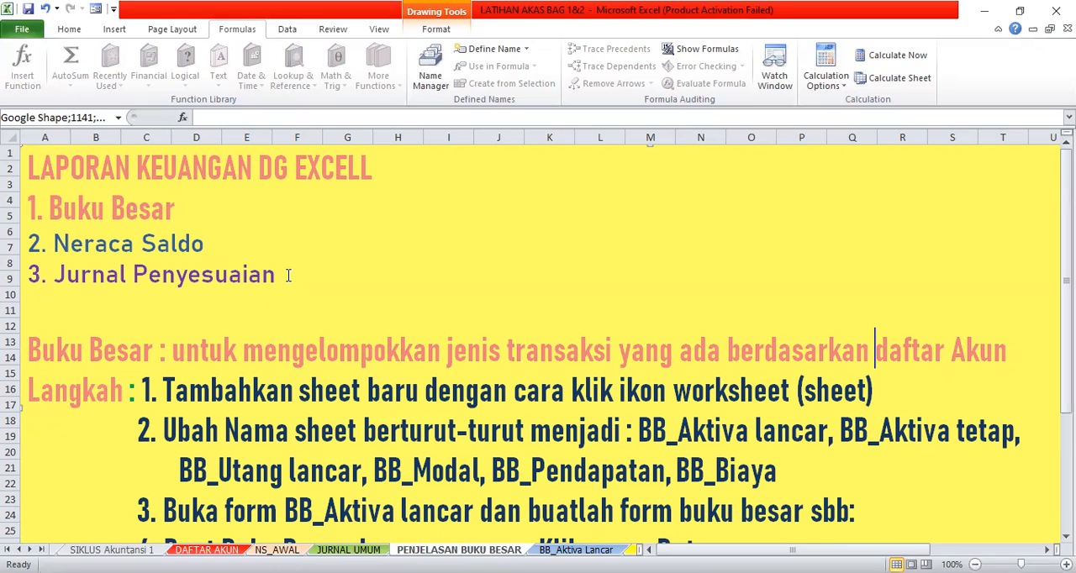
{"action": "scroll", "coordinate": [317, 243], "scroll_direction": "down", "scroll_amount": 6}
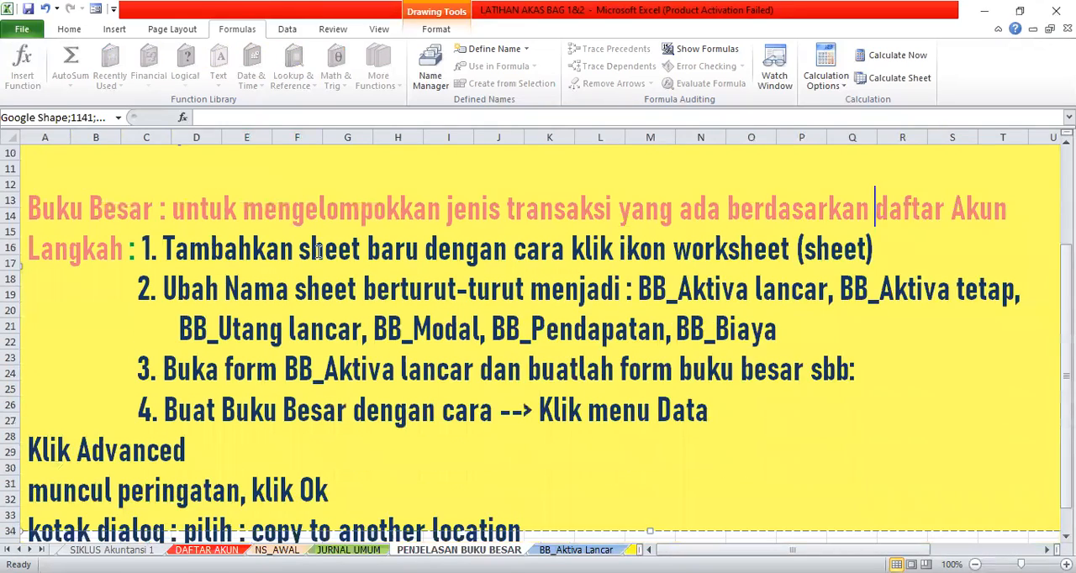
{"action": "scroll", "coordinate": [318, 253], "scroll_direction": "up", "scroll_amount": 6}
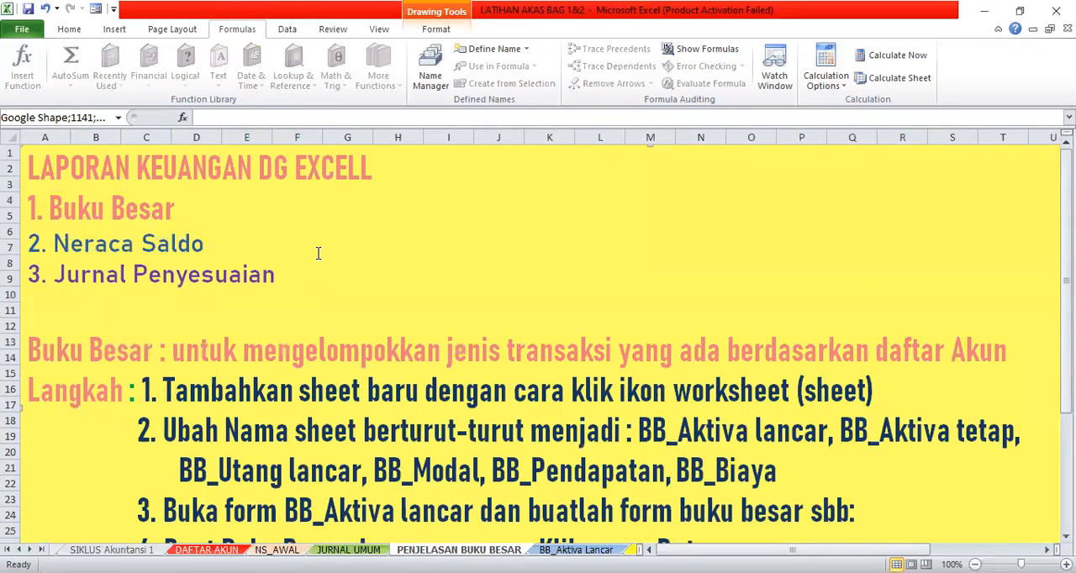